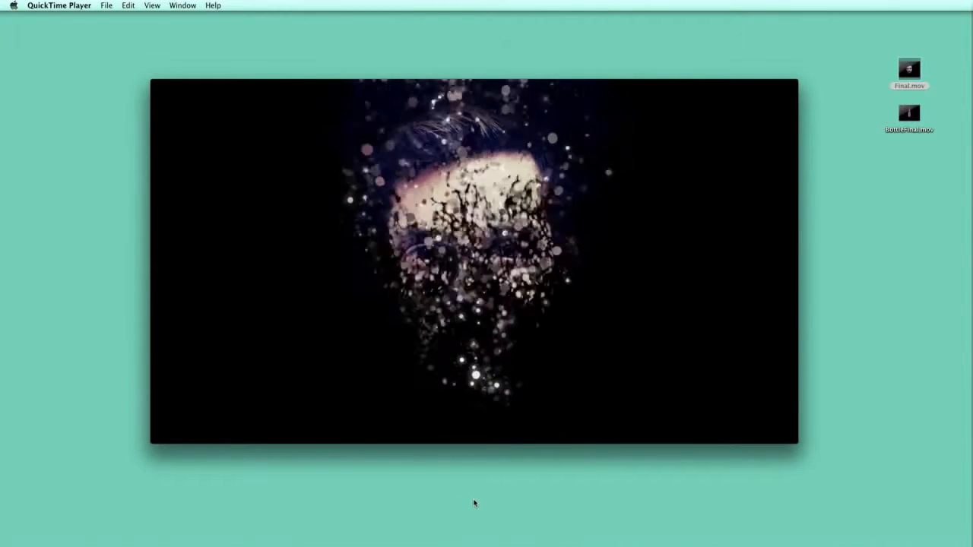
# Step: Preview the particle face reveal in Final.mov, scrubbing forward to the face, then close the player
pyautogui.moveTo(520, 392)
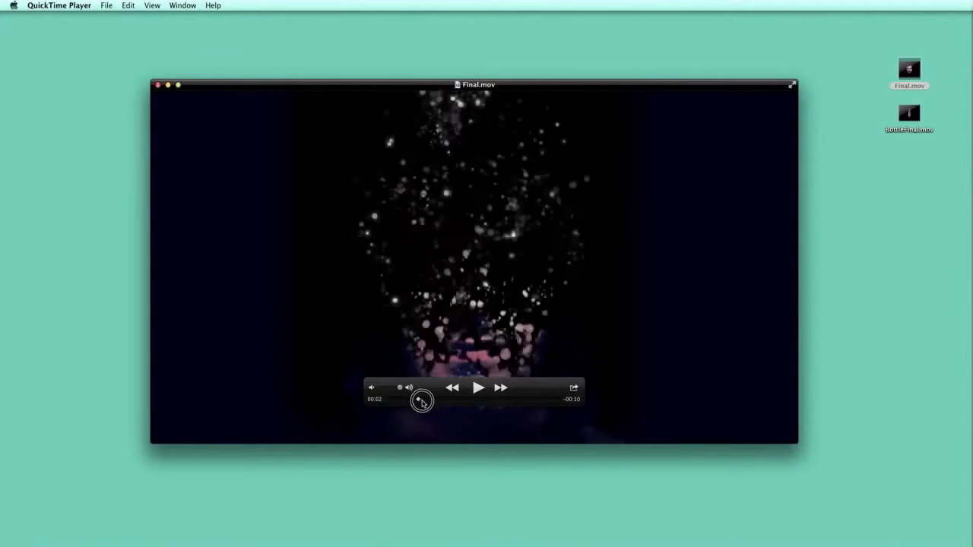
pyautogui.moveTo(436, 391); pyautogui.dragTo(621, 363)
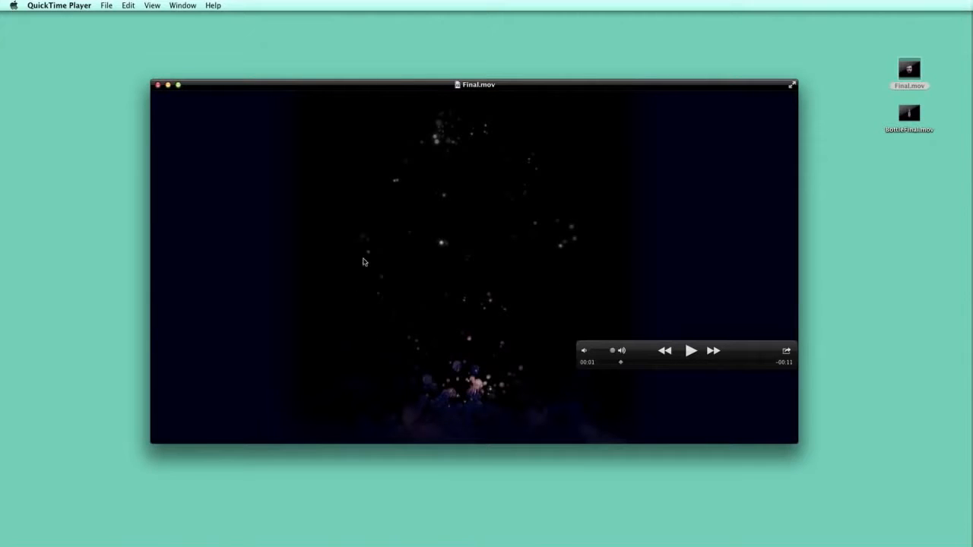
pyautogui.moveTo(627, 366); pyautogui.dragTo(654, 363)
pyautogui.click(157, 85)
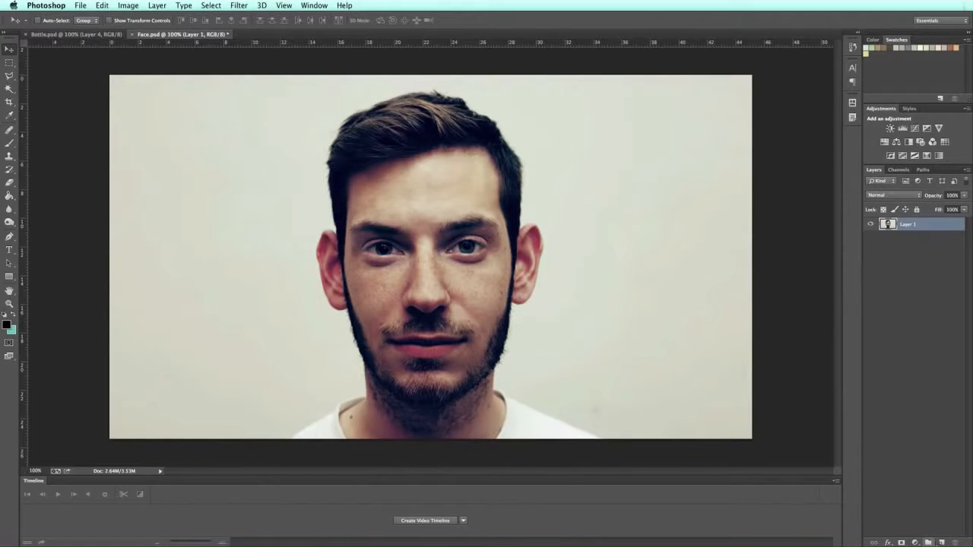
# Step: Add an empty Layer 2, then Magic Wand-select the light background on the face photo layer
pyautogui.click(941, 542)
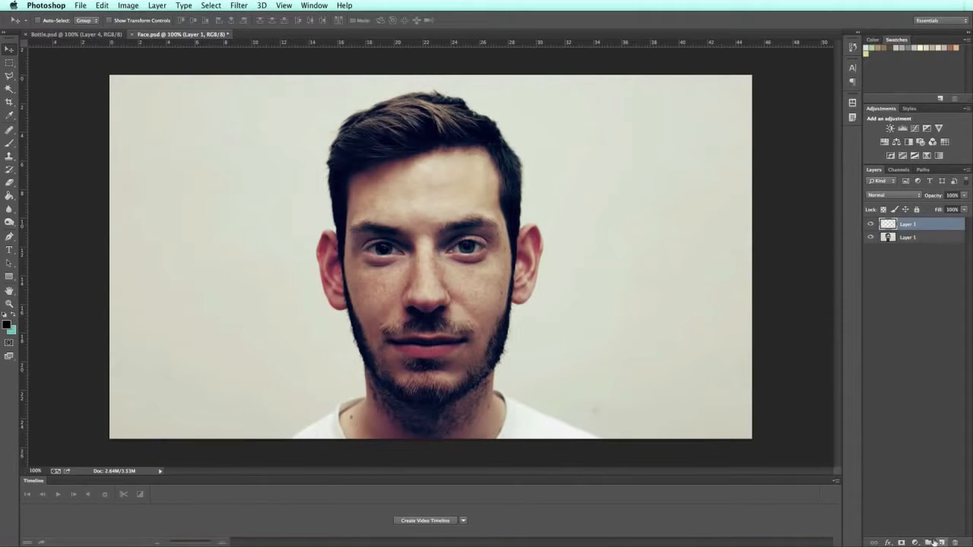
pyautogui.click(914, 239)
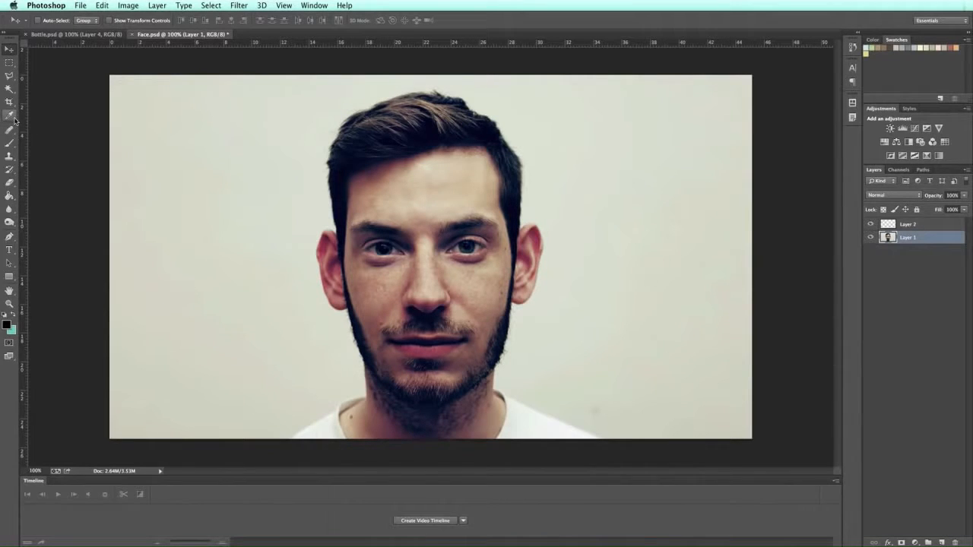
pyautogui.click(11, 89)
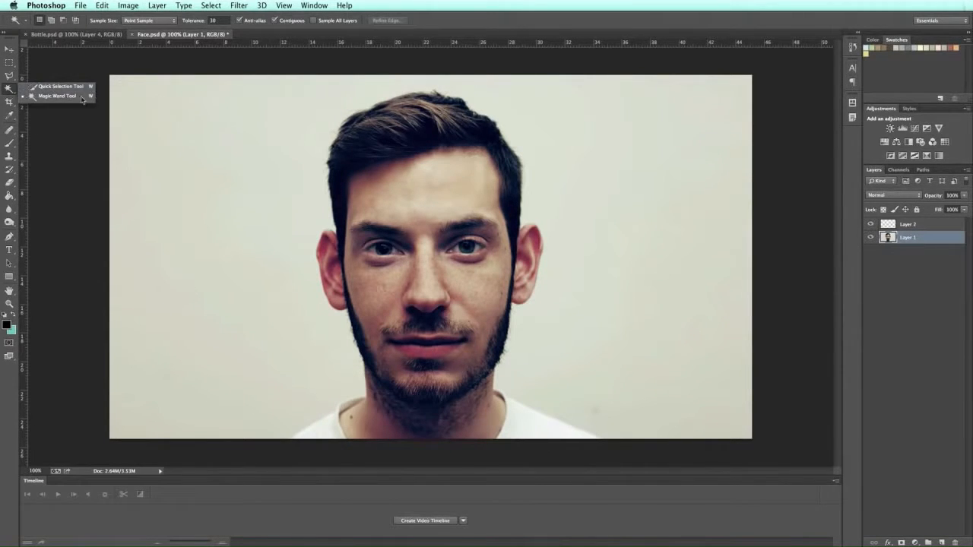
pyautogui.click(47, 96)
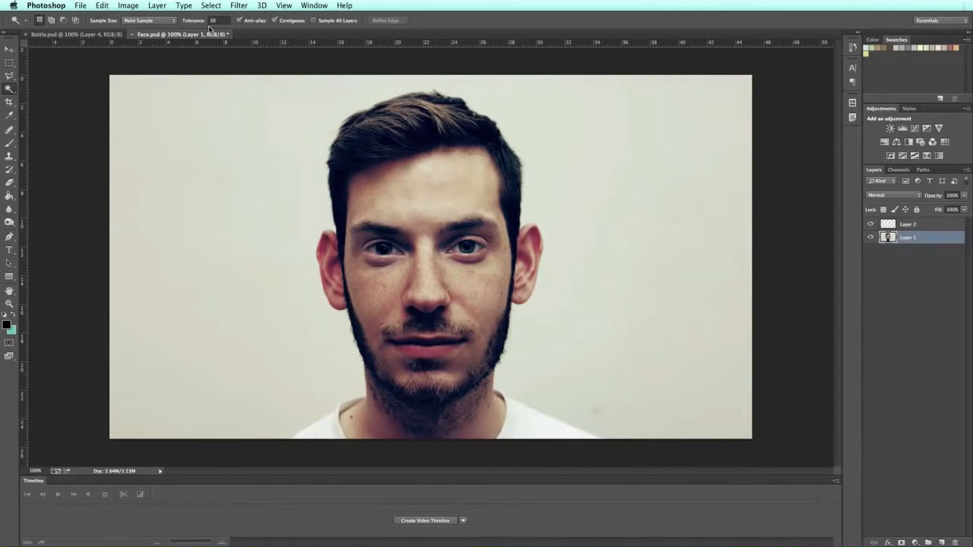
pyautogui.click(601, 212)
# Step: Expand the background selection by 10 px, feather it by 5 px, and target Layer 2
pyautogui.click(209, 5)
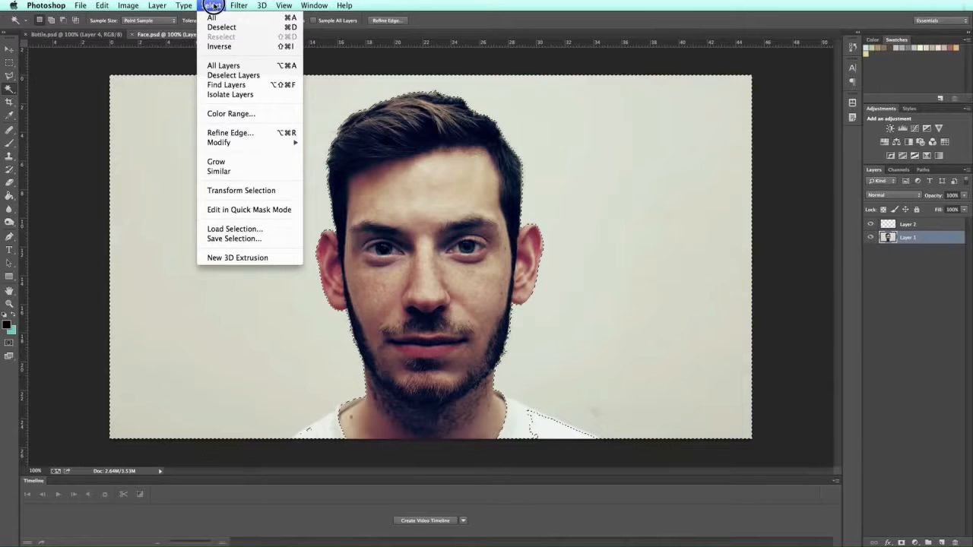
pyautogui.moveTo(278, 146)
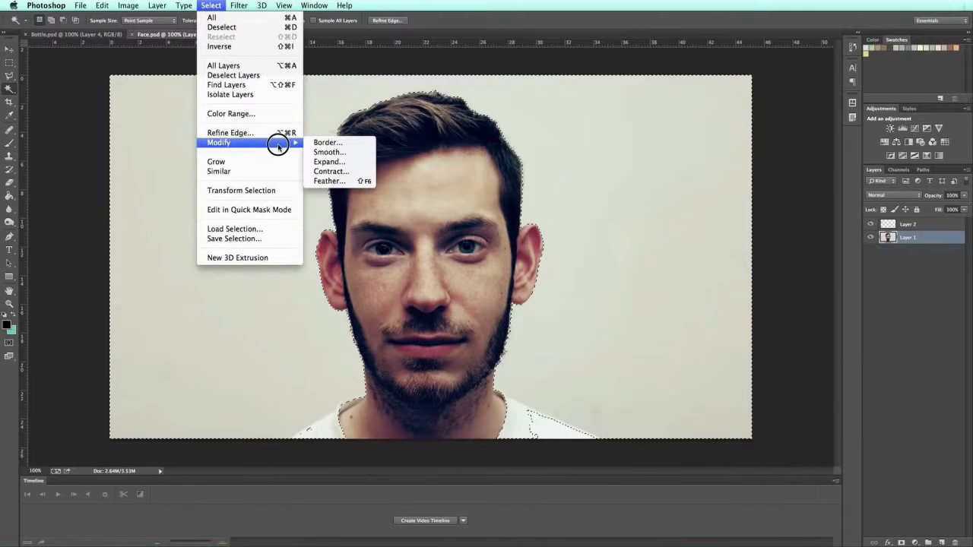
pyautogui.click(353, 162)
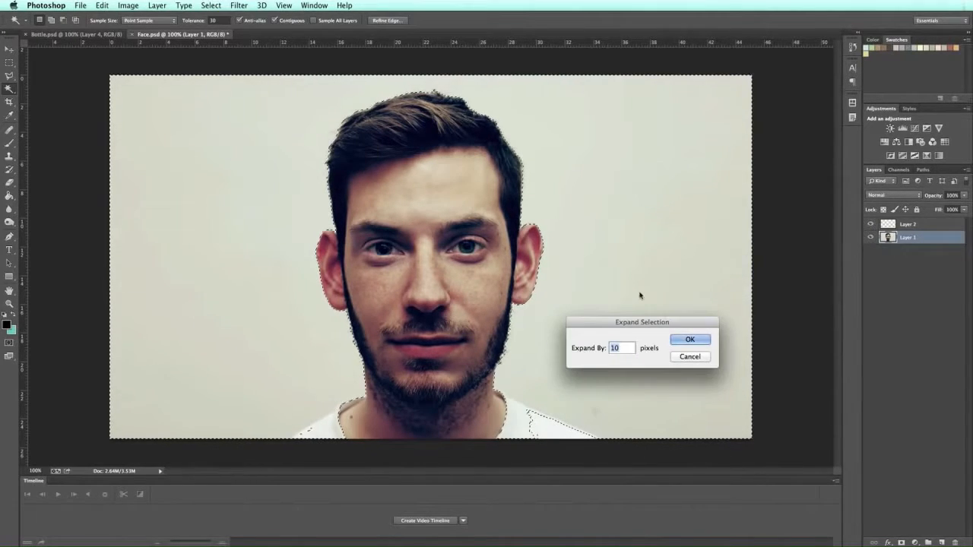
pyautogui.click(684, 340)
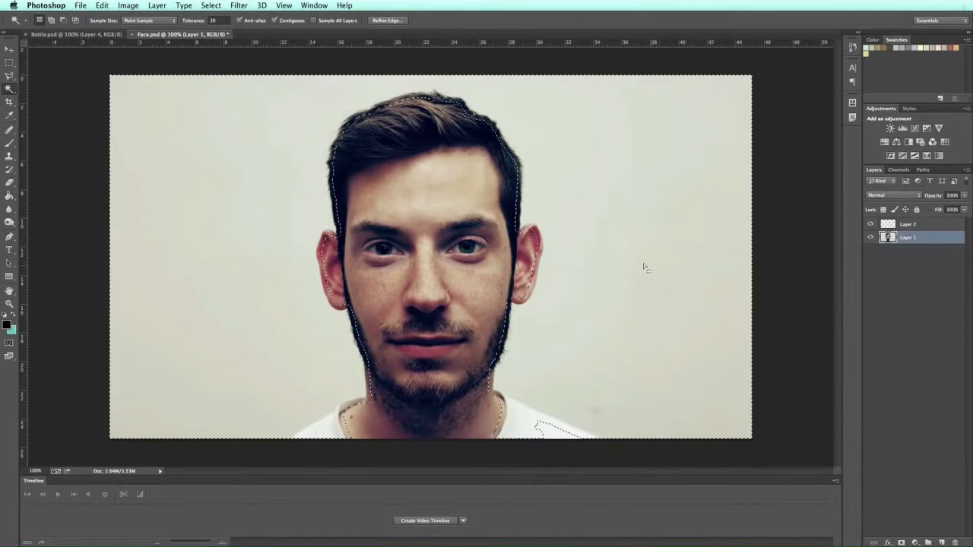
pyautogui.click(211, 5)
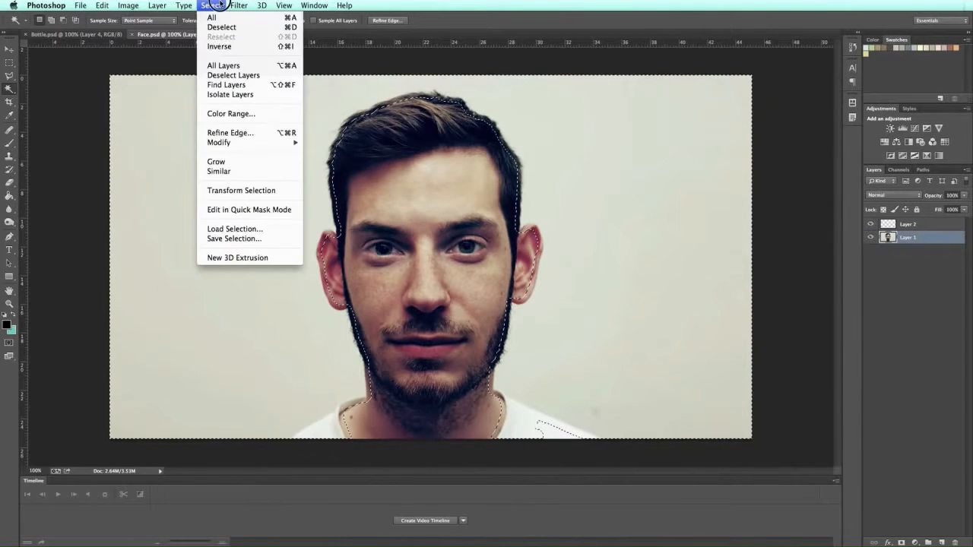
pyautogui.moveTo(270, 144)
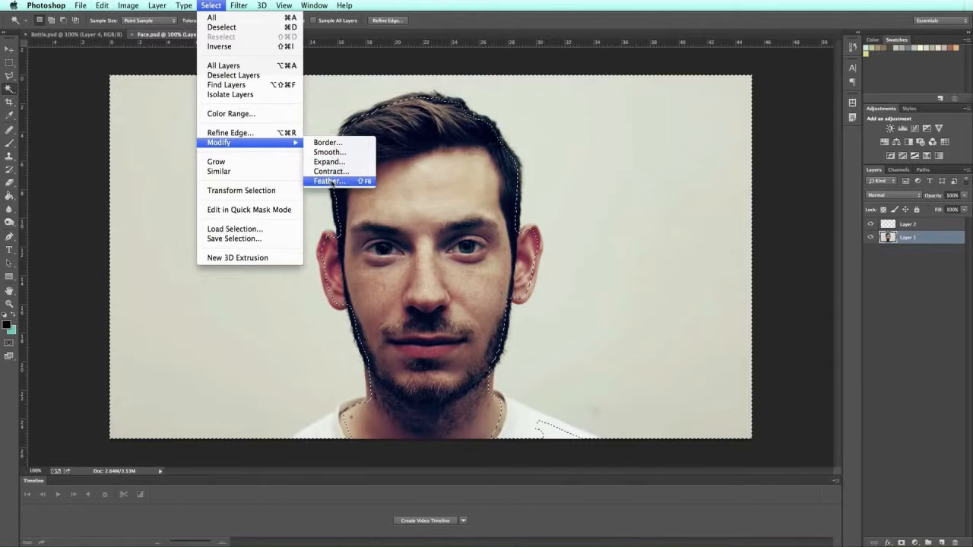
pyautogui.click(335, 181)
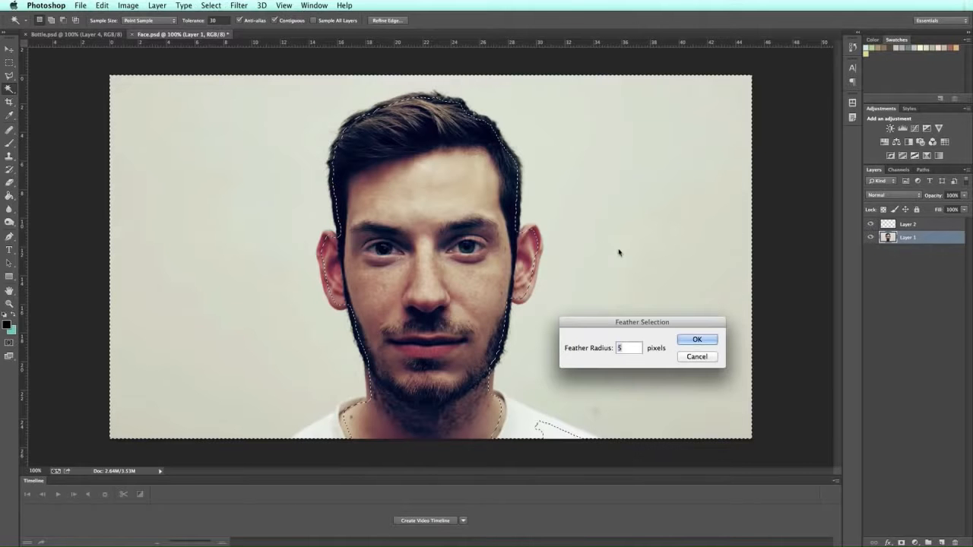
pyautogui.click(698, 340)
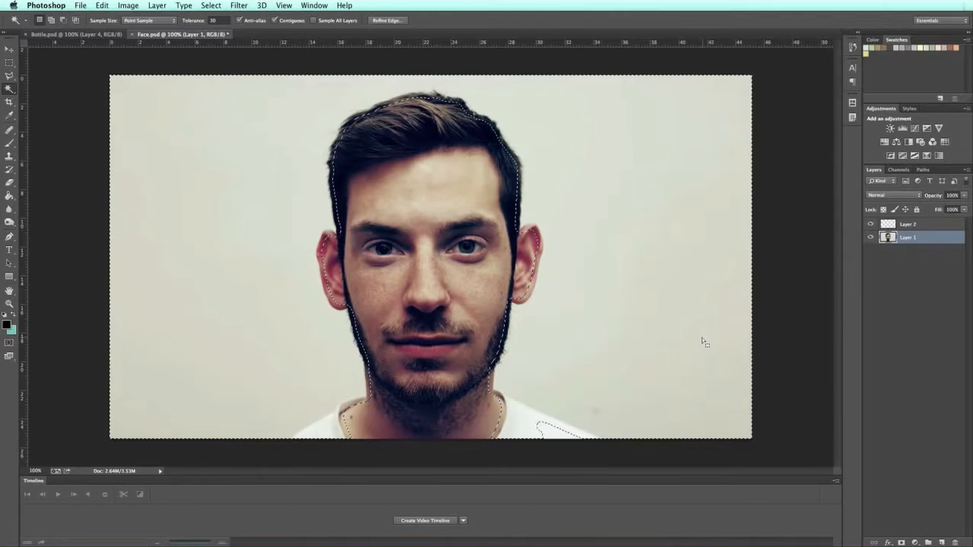
pyautogui.click(913, 227)
# Step: Paint-bucket the feathered selection black on Layer 2, deselect, and return to Layer 1
pyautogui.click(9, 197)
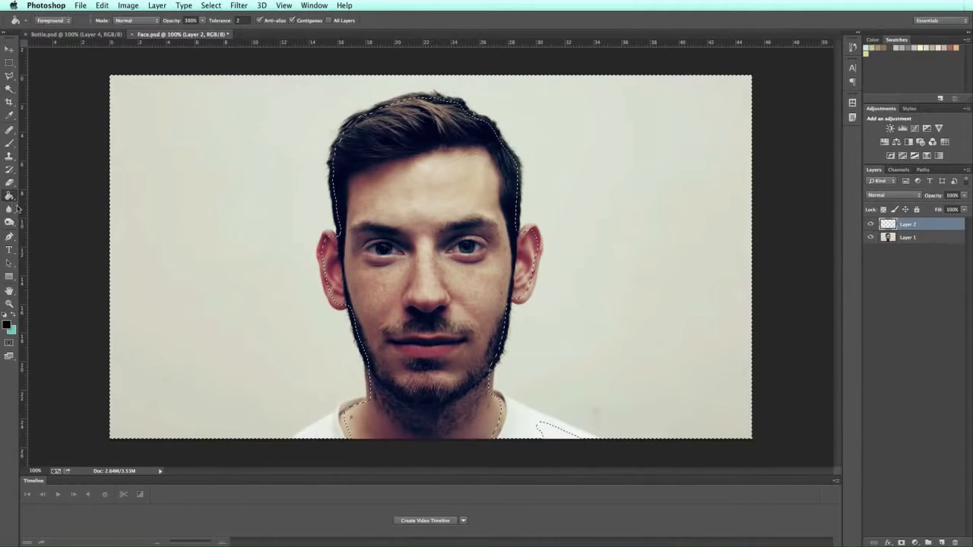
pyautogui.click(262, 264)
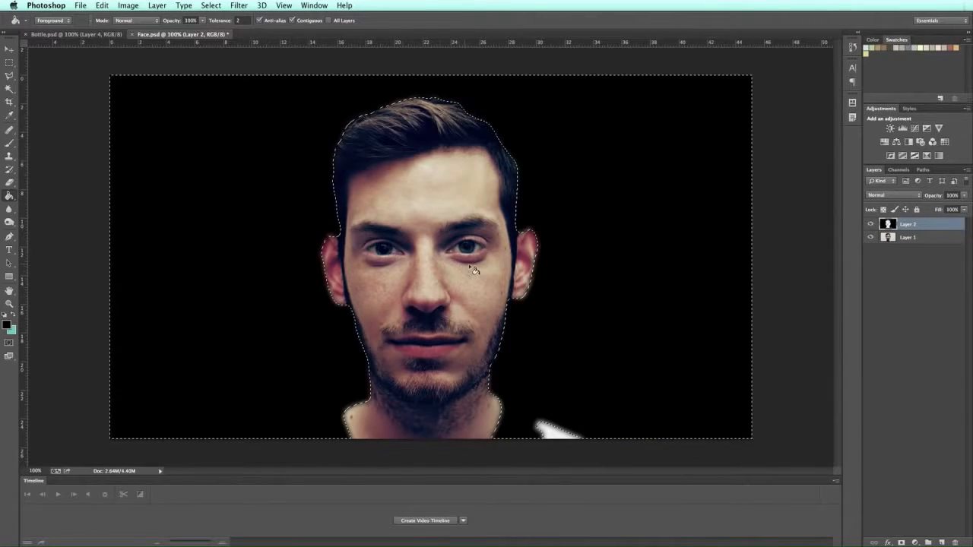
pyautogui.press('super+d')
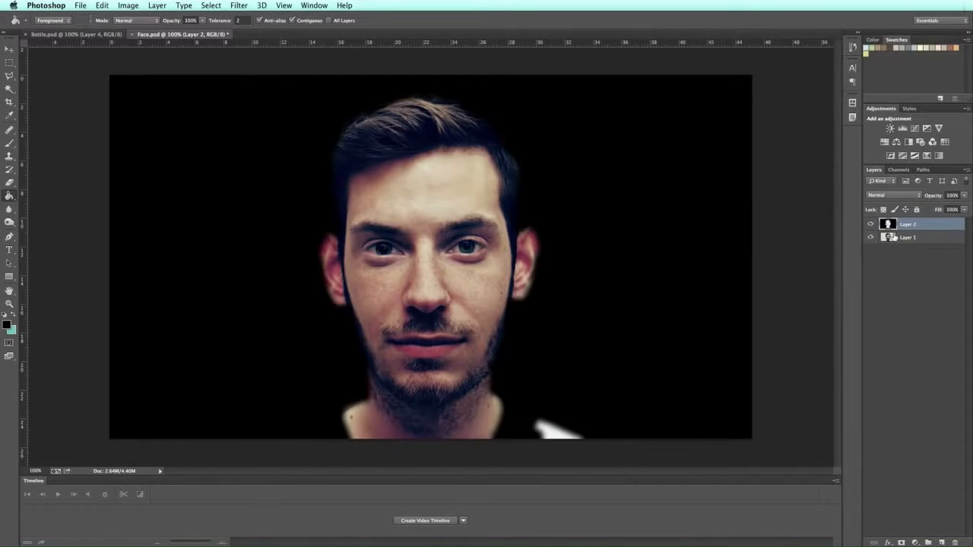
pyautogui.click(906, 238)
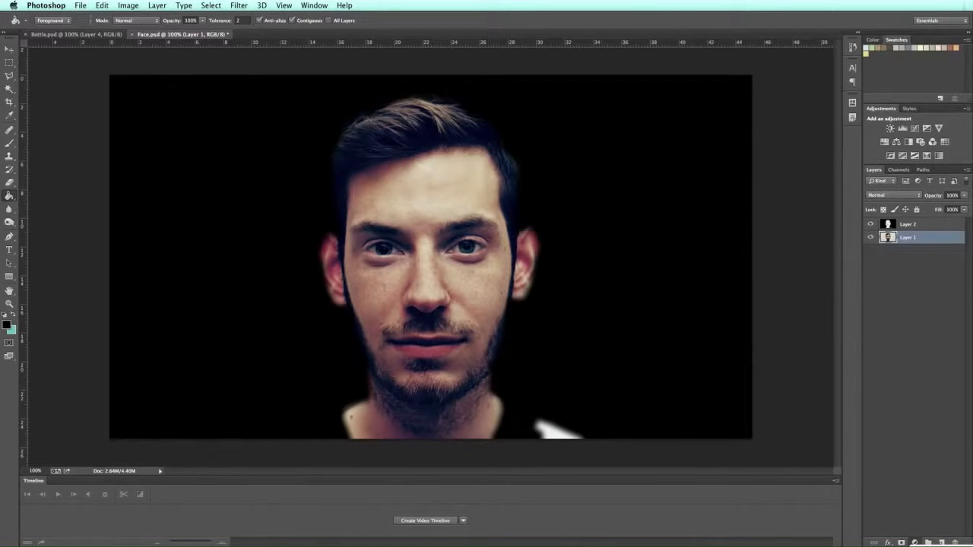
# Step: Merge a Selective Color adjustment with slightly raised Blacks into Layer 1, then add a new Layer 3
pyautogui.click(939, 546)
pyautogui.moveTo(710, 155); pyautogui.dragTo(695, 61)
pyautogui.moveTo(690, 194); pyautogui.dragTo(696, 194)
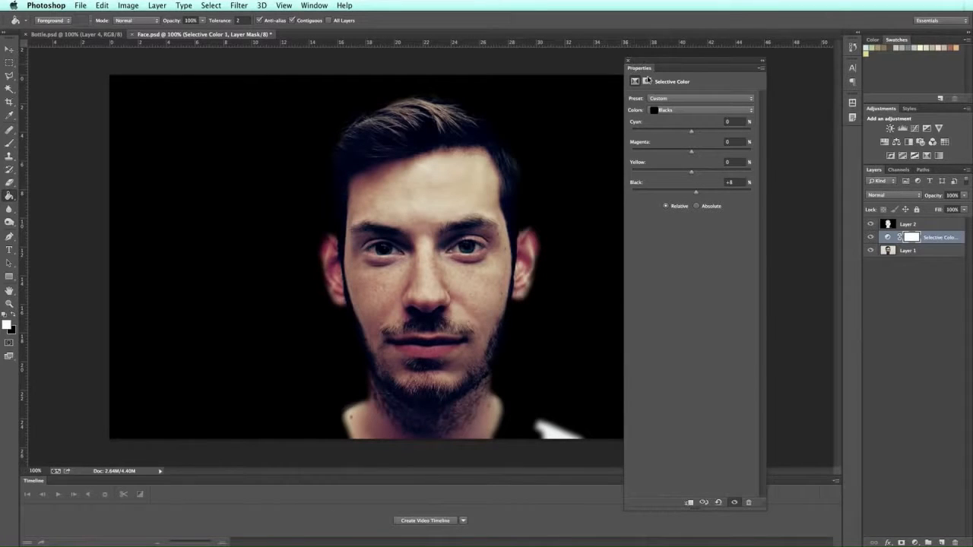
pyautogui.click(628, 60)
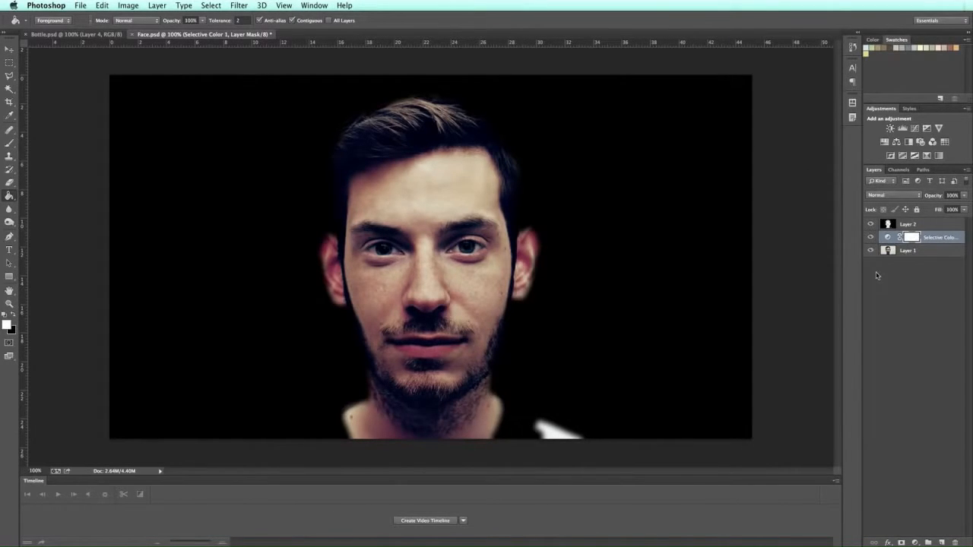
pyautogui.keyDown('shift'); pyautogui.click(887, 255); pyautogui.keyUp('shift')
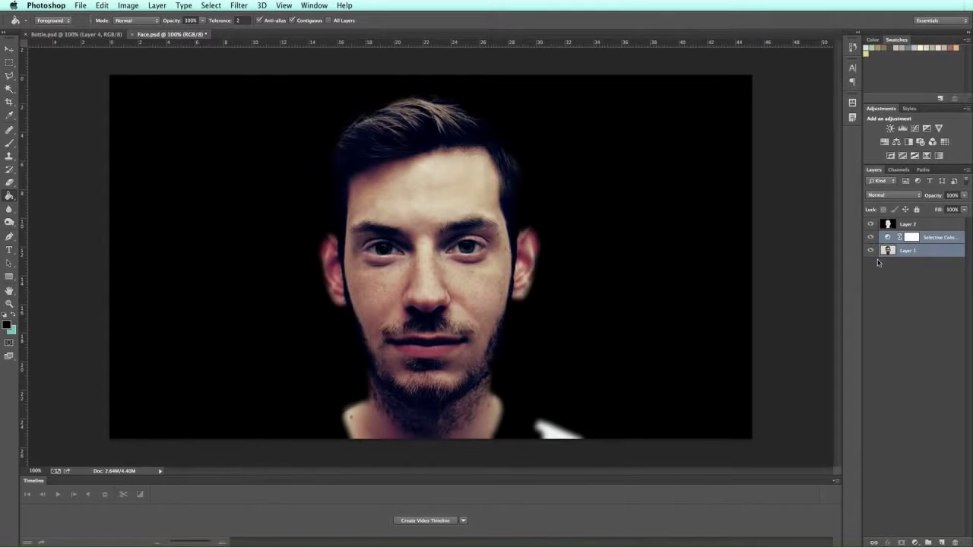
pyautogui.press('super+e')
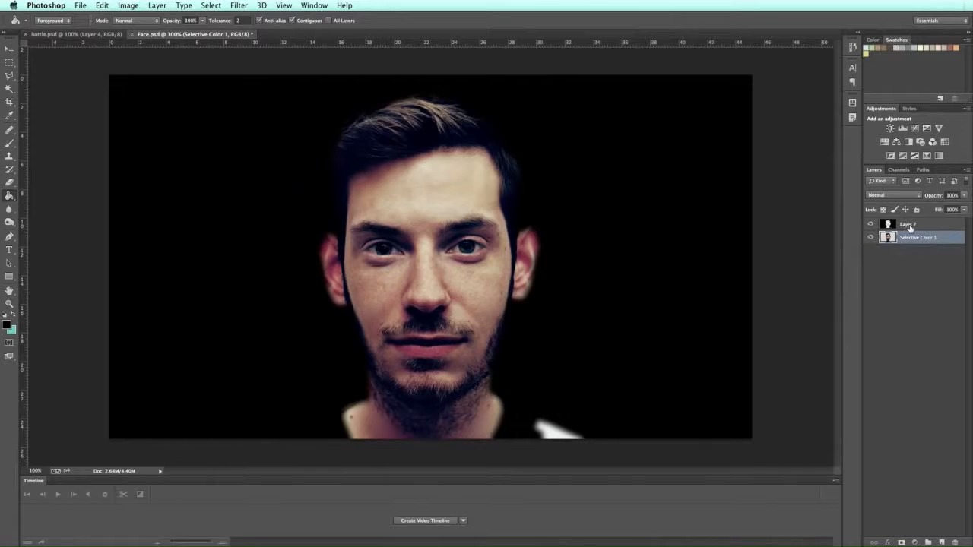
pyautogui.click(909, 228)
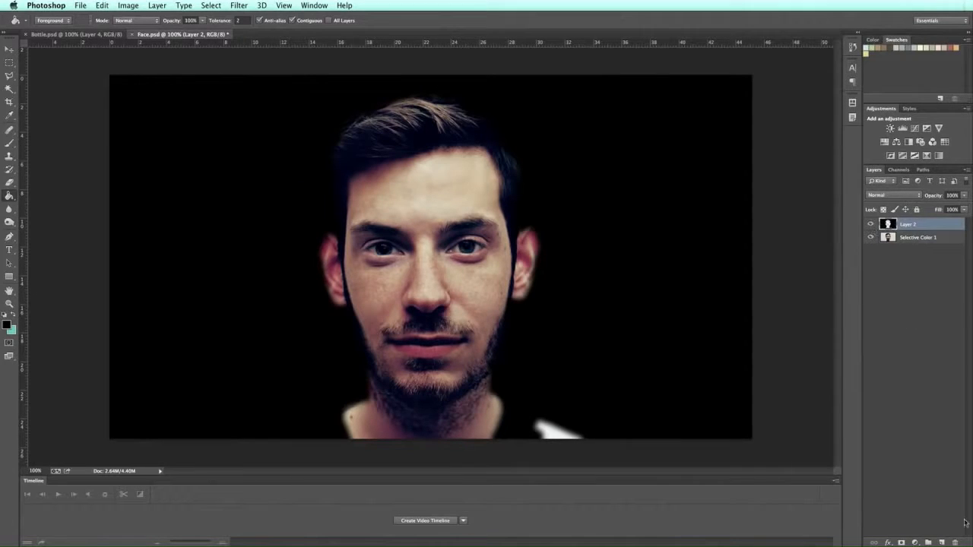
pyautogui.click(942, 543)
# Step: Set up the Brush tool with black paint at 40% opacity
pyautogui.click(9, 143)
pyautogui.click(51, 21)
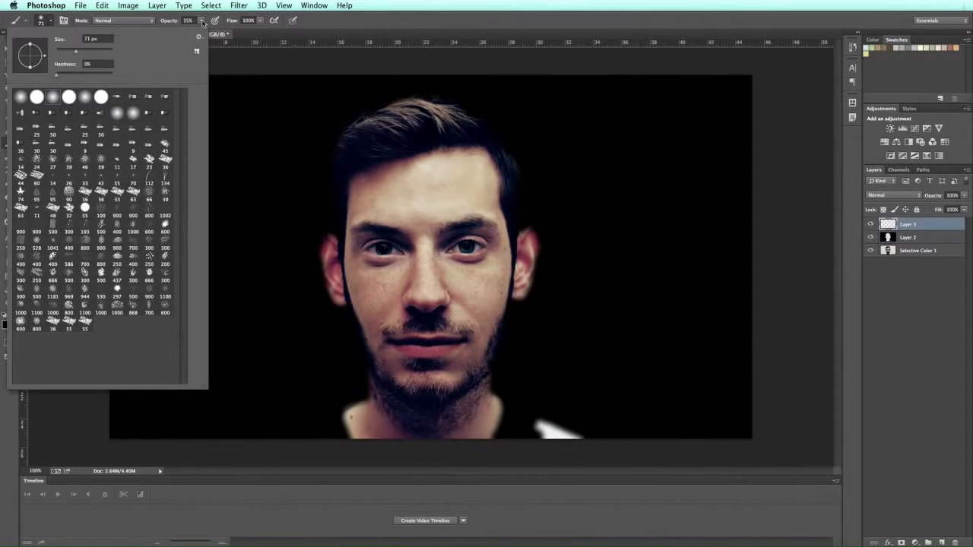
pyautogui.click(203, 23)
pyautogui.click(201, 21)
pyautogui.moveTo(202, 32); pyautogui.dragTo(215, 32)
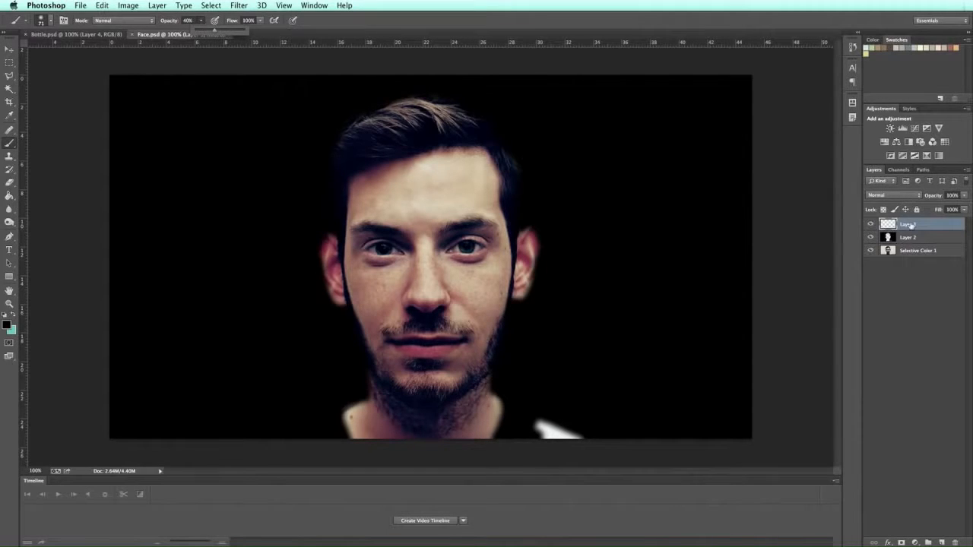
# Step: Darken the top and right edges of the hair, the right ear and the neck
pyautogui.moveTo(312, 135); pyautogui.dragTo(456, 102)
pyautogui.moveTo(316, 143)
pyautogui.mouseDown()
pyautogui.moveTo(408, 93)
pyautogui.moveTo(463, 103)
pyautogui.mouseUp()
pyautogui.moveTo(312, 156); pyautogui.dragTo(471, 103)
pyautogui.moveTo(327, 131); pyautogui.dragTo(495, 120)
pyautogui.moveTo(398, 94)
pyautogui.mouseDown()
pyautogui.moveTo(473, 105)
pyautogui.moveTo(565, 149)
pyautogui.mouseUp()
pyautogui.moveTo(478, 115)
pyautogui.mouseDown()
pyautogui.moveTo(540, 156)
pyautogui.moveTo(475, 110)
pyautogui.moveTo(522, 157)
pyautogui.moveTo(524, 180)
pyautogui.mouseUp()
pyautogui.moveTo(503, 148)
pyautogui.mouseDown()
pyautogui.moveTo(526, 190)
pyautogui.moveTo(518, 219)
pyautogui.moveTo(541, 286)
pyautogui.moveTo(520, 336)
pyautogui.moveTo(518, 380)
pyautogui.mouseUp()
pyautogui.moveTo(477, 448)
pyautogui.mouseDown()
pyautogui.moveTo(476, 414)
pyautogui.moveTo(501, 384)
pyautogui.moveTo(436, 427)
pyautogui.moveTo(497, 377)
pyautogui.moveTo(432, 429)
pyautogui.moveTo(437, 437)
pyautogui.moveTo(480, 396)
pyautogui.moveTo(452, 430)
pyautogui.moveTo(510, 371)
pyautogui.moveTo(452, 410)
pyautogui.moveTo(536, 404)
pyautogui.moveTo(537, 412)
pyautogui.moveTo(600, 422)
pyautogui.moveTo(514, 433)
pyautogui.moveTo(616, 436)
pyautogui.moveTo(540, 427)
pyautogui.moveTo(495, 432)
pyautogui.moveTo(612, 438)
pyautogui.moveTo(321, 434)
pyautogui.moveTo(352, 372)
pyautogui.moveTo(398, 428)
pyautogui.moveTo(346, 373)
pyautogui.moveTo(410, 412)
pyautogui.moveTo(401, 410)
pyautogui.moveTo(393, 402)
pyautogui.moveTo(456, 421)
pyautogui.moveTo(337, 415)
pyautogui.moveTo(360, 450)
pyautogui.mouseUp()
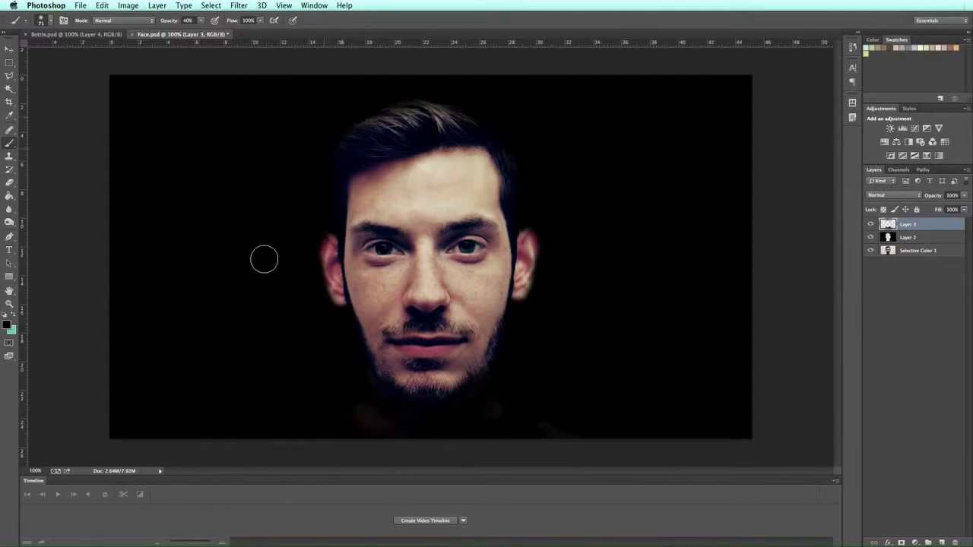
# Step: Shrink the brush to 53 px at 15% opacity, darken both ears, and reselect Layer 3
pyautogui.click(51, 22)
pyautogui.moveTo(76, 53); pyautogui.dragTo(70, 54)
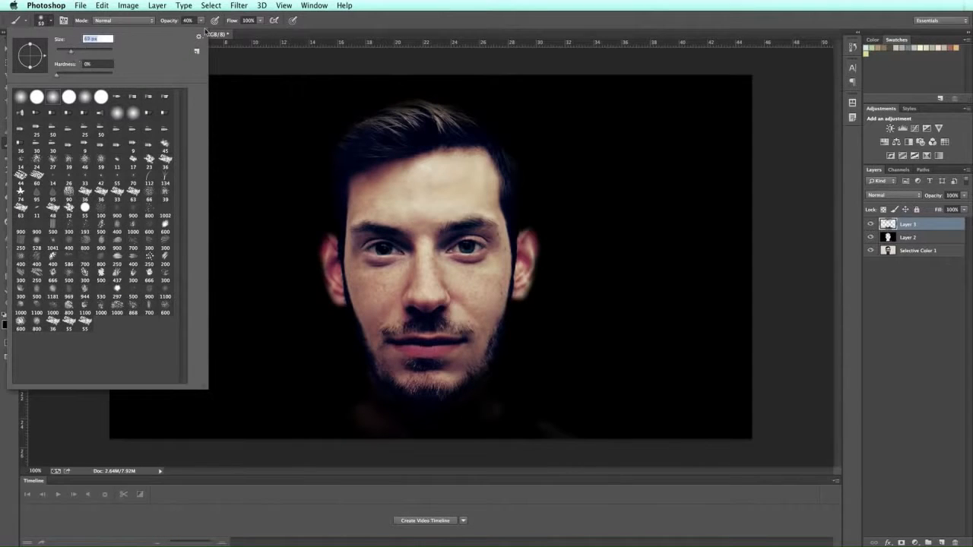
pyautogui.click(207, 33)
pyautogui.moveTo(195, 31); pyautogui.dragTo(190, 32)
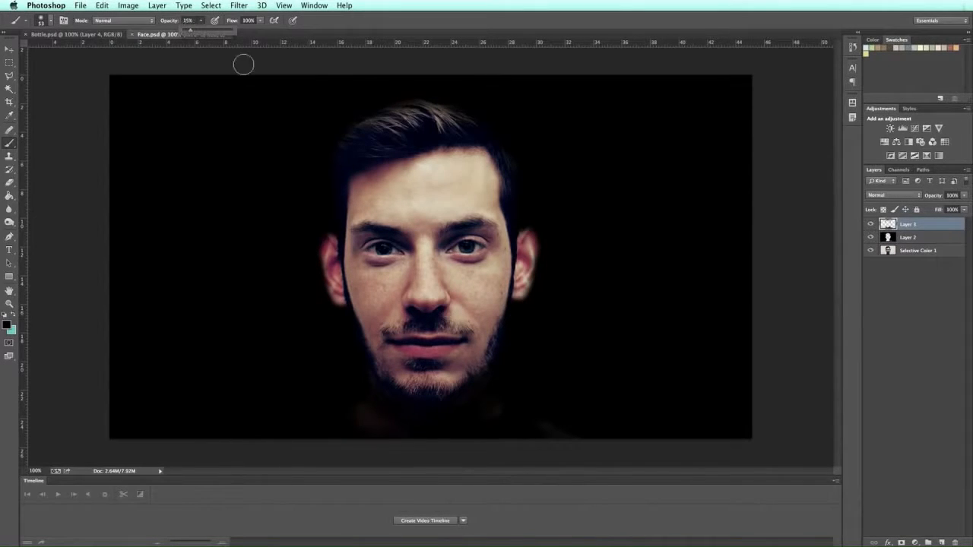
pyautogui.moveTo(329, 238); pyautogui.dragTo(334, 313)
pyautogui.moveTo(324, 225)
pyautogui.mouseDown()
pyautogui.moveTo(337, 258)
pyautogui.moveTo(329, 300)
pyautogui.moveTo(344, 333)
pyautogui.mouseUp()
pyautogui.moveTo(324, 234); pyautogui.dragTo(339, 314)
pyautogui.moveTo(528, 221)
pyautogui.mouseDown()
pyautogui.moveTo(539, 244)
pyautogui.moveTo(526, 226)
pyautogui.moveTo(514, 308)
pyautogui.moveTo(530, 260)
pyautogui.moveTo(526, 219)
pyautogui.moveTo(511, 314)
pyautogui.moveTo(526, 239)
pyautogui.moveTo(526, 296)
pyautogui.moveTo(512, 317)
pyautogui.moveTo(519, 214)
pyautogui.moveTo(527, 245)
pyautogui.moveTo(515, 313)
pyautogui.mouseUp()
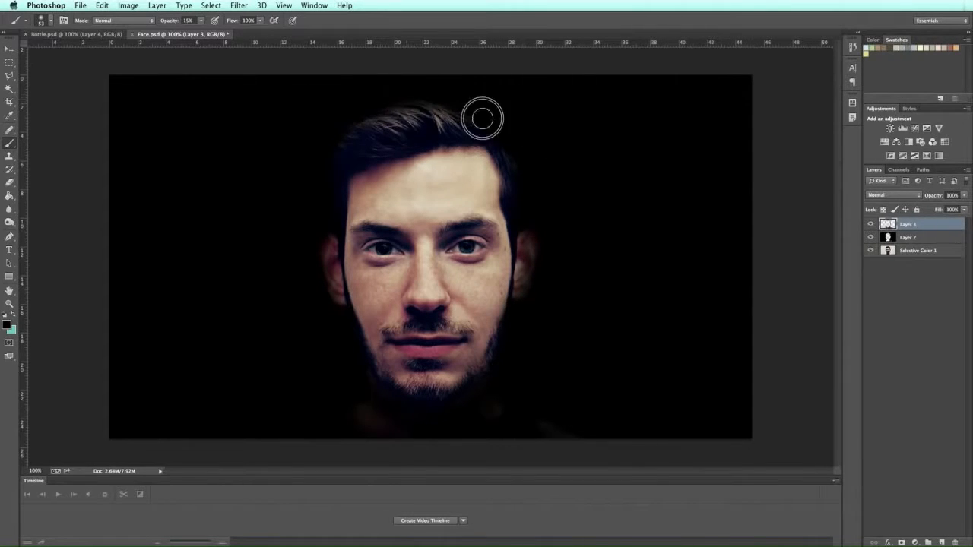
pyautogui.click(925, 267)
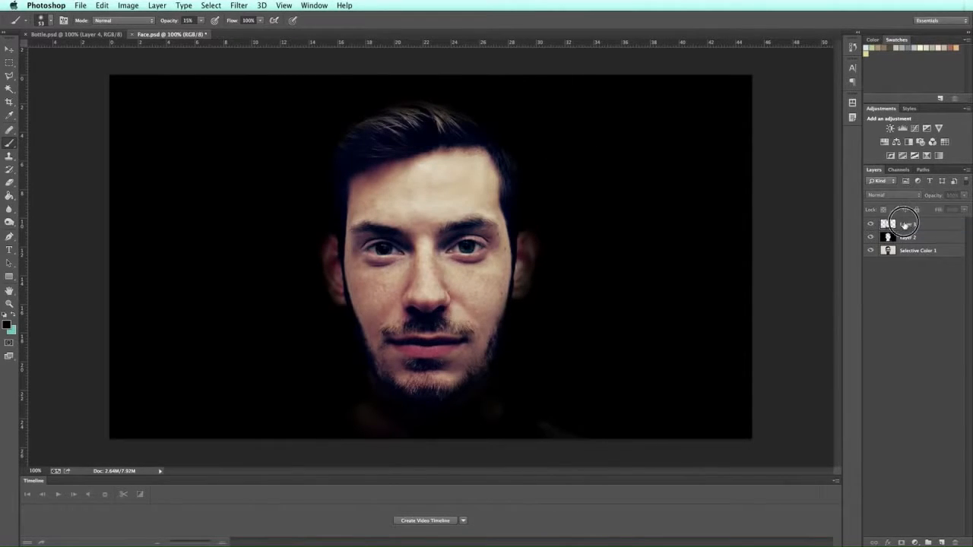
pyautogui.click(904, 225)
# Step: Merge Layer 3 and Layer 2 into one layer and hide it to compare with the original
pyautogui.keyDown('shift'); pyautogui.click(906, 239); pyautogui.keyUp('shift')
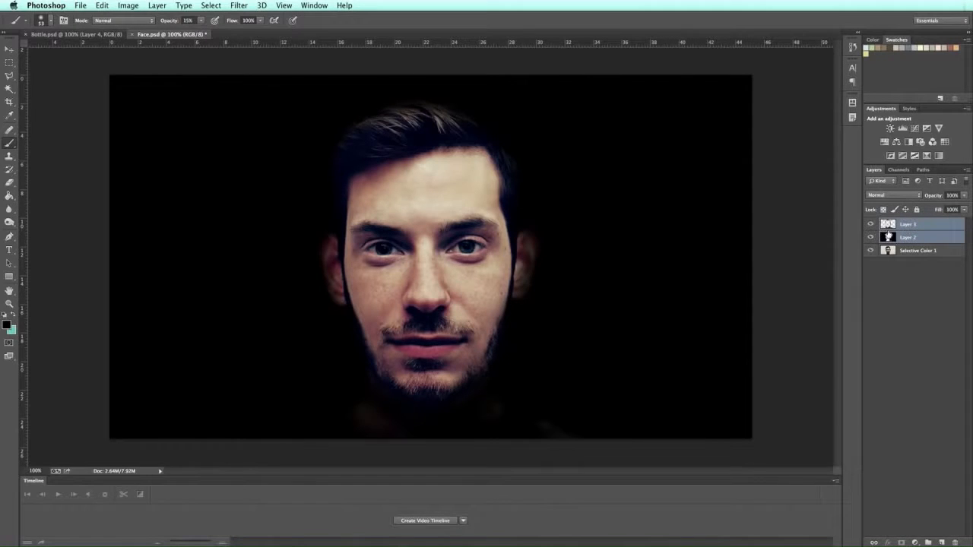
pyautogui.hotkey('ctrl', 'e')
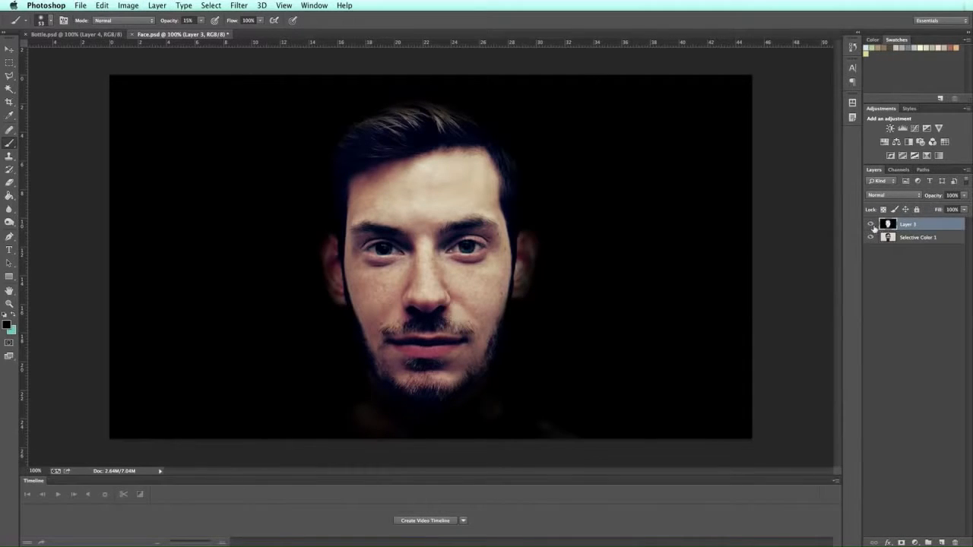
pyautogui.click(871, 224)
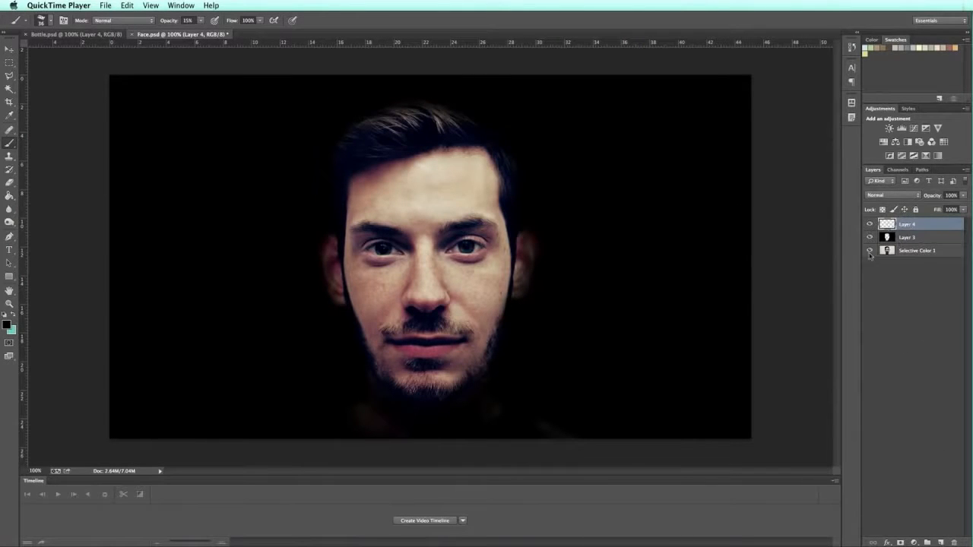
pyautogui.click(49, 24)
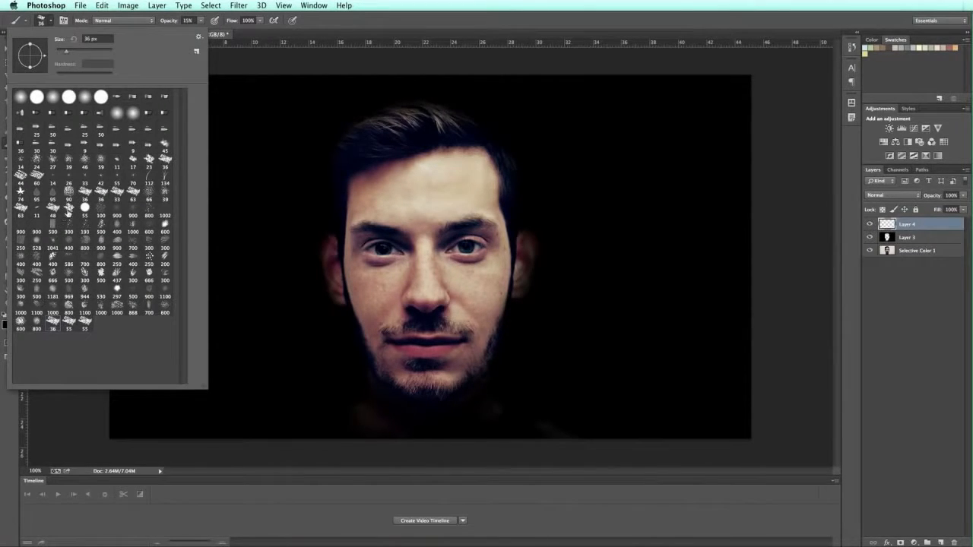
pyautogui.click(463, 21)
# Step: Set the foreground colour to white and the brush size to 14 px
pyautogui.click(7, 325)
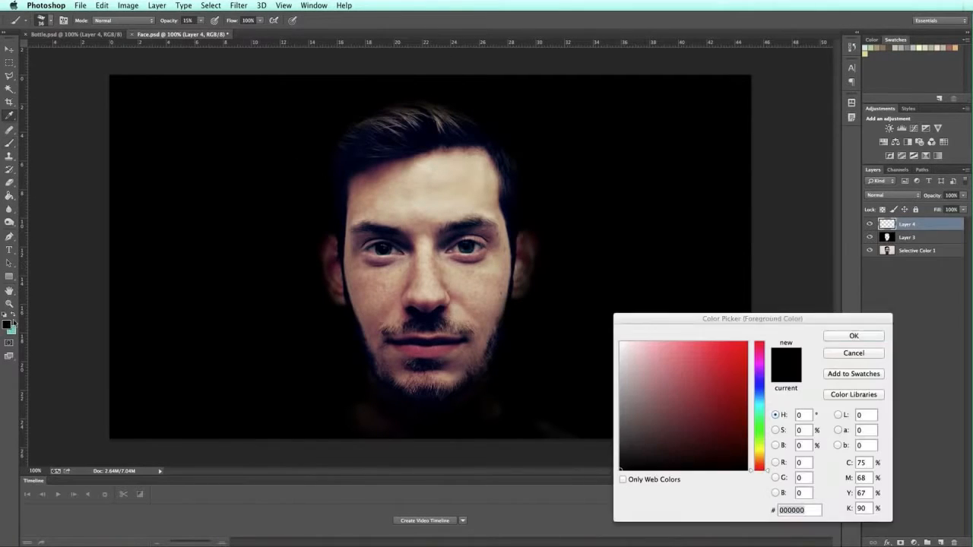
pyautogui.moveTo(722, 344); pyautogui.dragTo(601, 332)
pyautogui.click(854, 336)
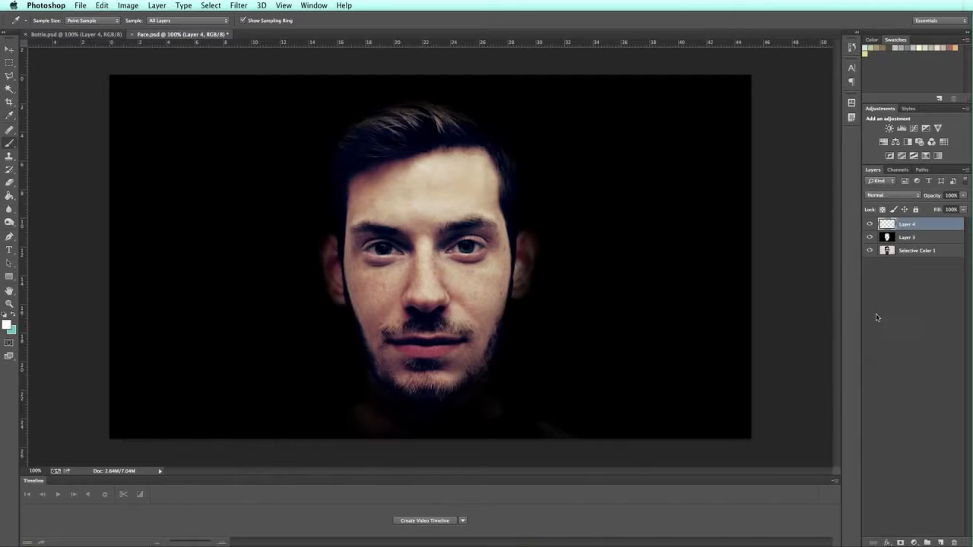
pyautogui.click(51, 22)
pyautogui.moveTo(65, 52); pyautogui.dragTo(60, 56)
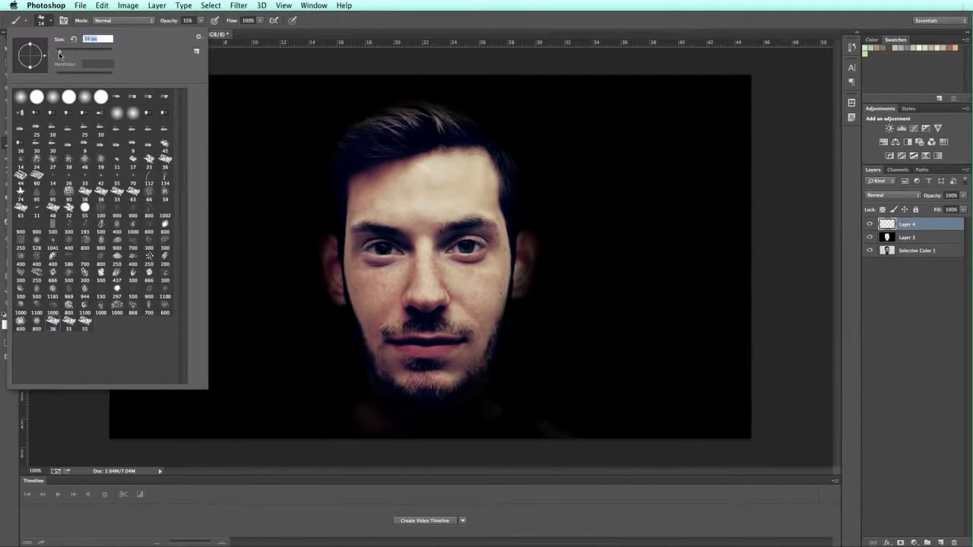
pyautogui.click(617, 32)
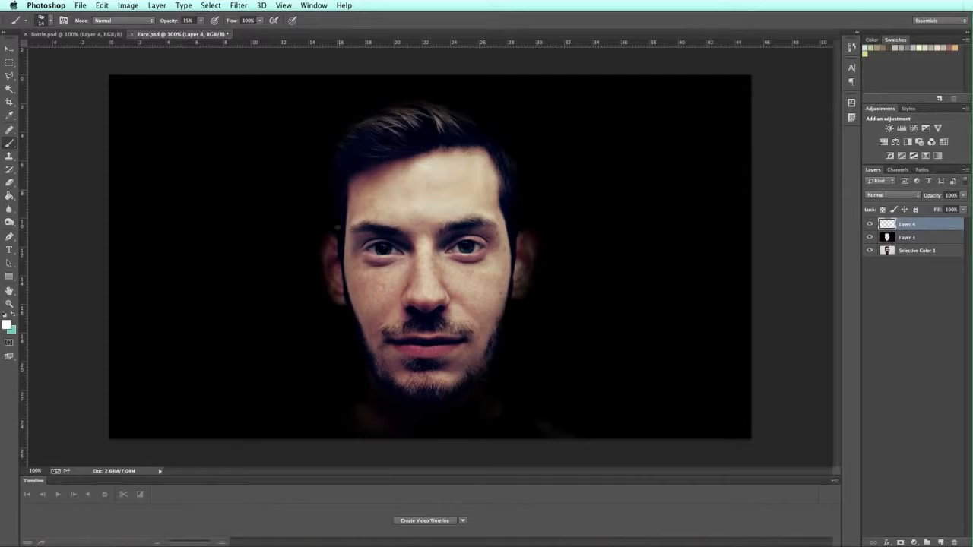
# Step: At 100% opacity, paint white lines along the hairline, face edges, jaw and chin
pyautogui.moveTo(344, 189); pyautogui.dragTo(340, 221)
pyautogui.moveTo(201, 21); pyautogui.dragTo(247, 30)
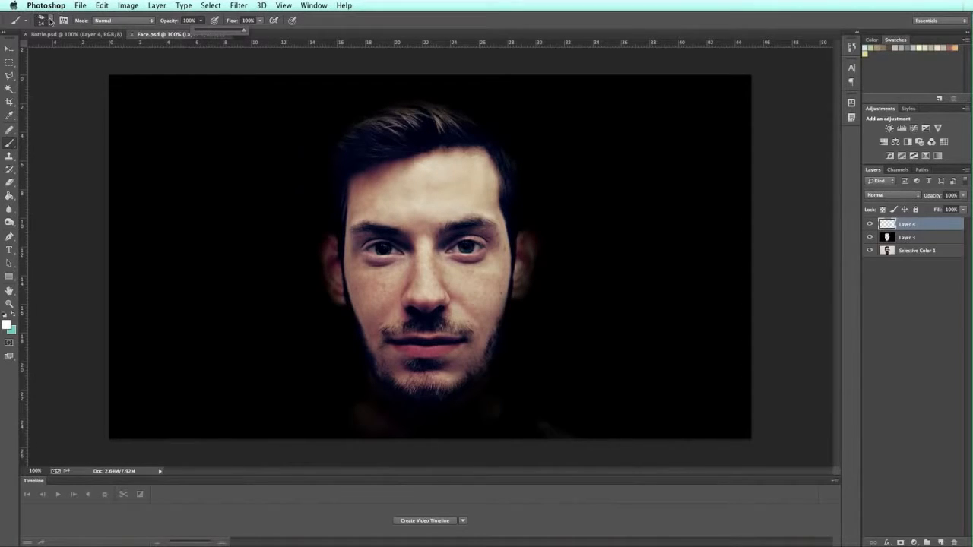
pyautogui.moveTo(346, 190); pyautogui.dragTo(341, 217)
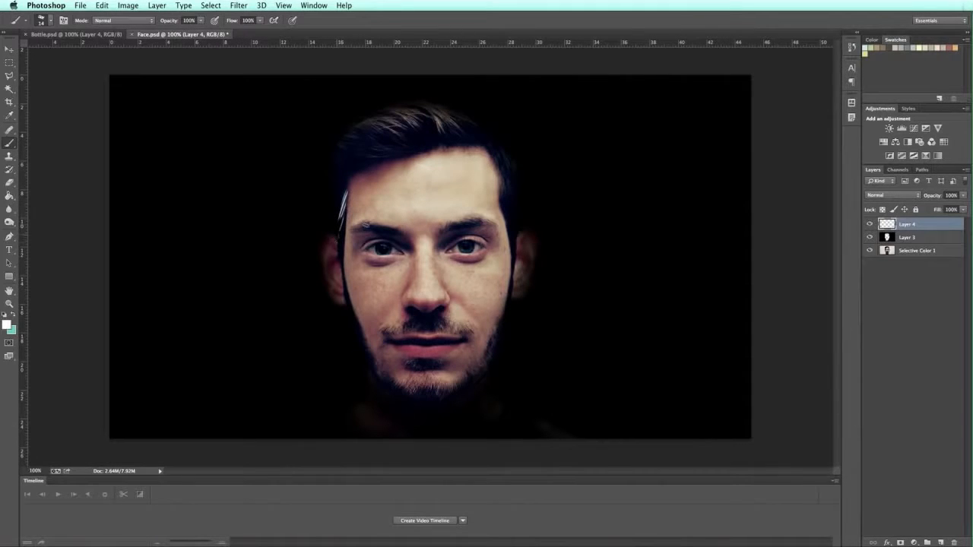
pyautogui.moveTo(496, 169); pyautogui.dragTo(503, 205)
pyautogui.moveTo(513, 266); pyautogui.dragTo(484, 362)
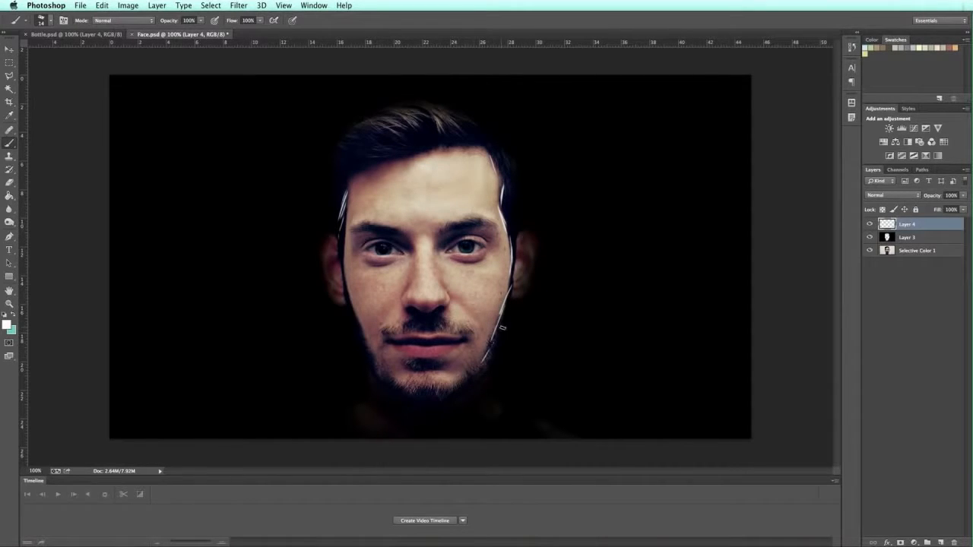
pyautogui.moveTo(375, 370)
pyautogui.mouseDown()
pyautogui.moveTo(418, 403)
pyautogui.moveTo(404, 398)
pyautogui.moveTo(445, 397)
pyautogui.mouseUp()
pyautogui.moveTo(382, 380)
pyautogui.mouseDown()
pyautogui.moveTo(407, 395)
pyautogui.moveTo(454, 395)
pyautogui.moveTo(458, 386)
pyautogui.moveTo(443, 397)
pyautogui.mouseUp()
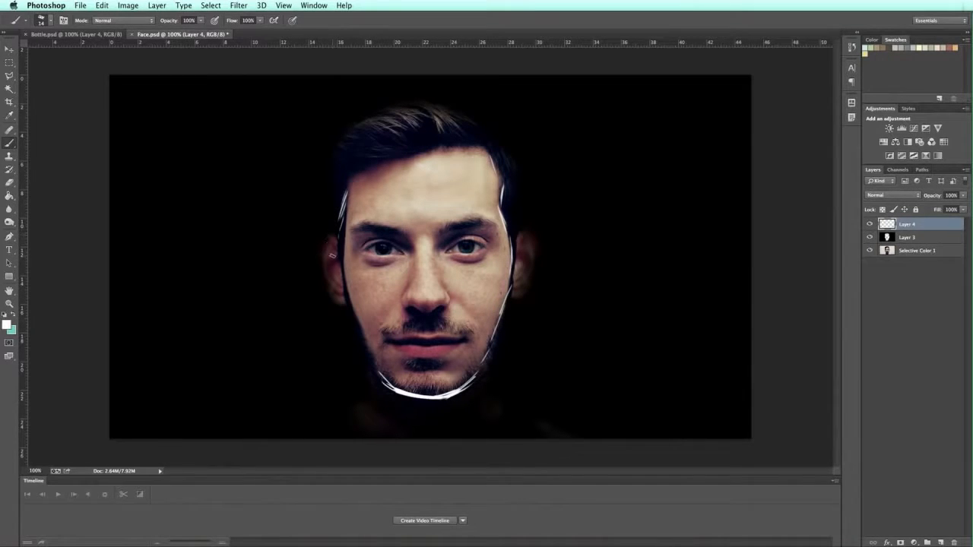
pyautogui.moveTo(339, 265)
pyautogui.mouseDown()
pyautogui.moveTo(374, 374)
pyautogui.moveTo(371, 360)
pyautogui.moveTo(396, 339)
pyautogui.moveTo(386, 342)
pyautogui.moveTo(466, 341)
pyautogui.mouseUp()
# Step: Trace the lower lip, left nostril, nose side, left eyebrow and left upper eyelid in white
pyautogui.moveTo(415, 362)
pyautogui.mouseDown()
pyautogui.moveTo(438, 363)
pyautogui.moveTo(418, 363)
pyautogui.mouseUp()
pyautogui.moveTo(411, 309); pyautogui.dragTo(422, 309)
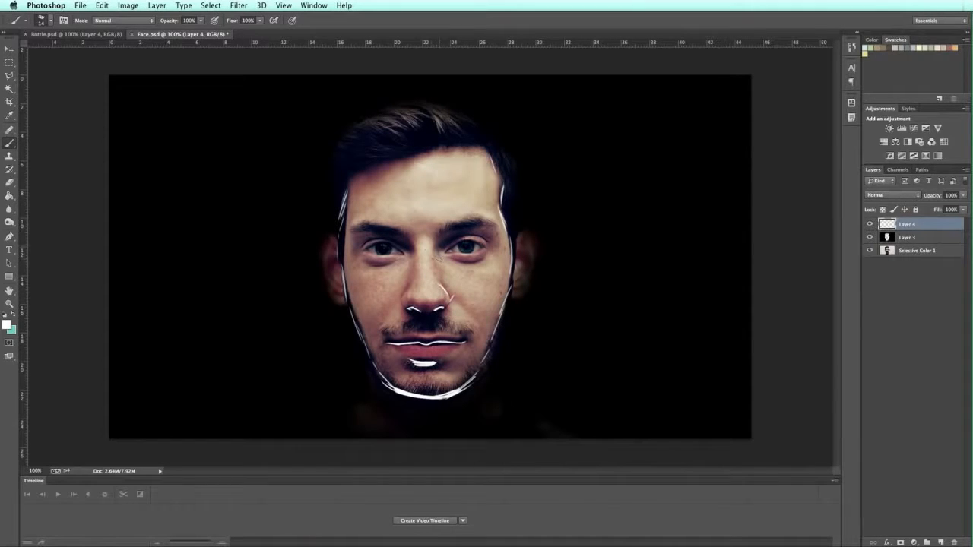
pyautogui.moveTo(406, 283); pyautogui.dragTo(409, 307)
pyautogui.moveTo(355, 227)
pyautogui.mouseDown()
pyautogui.moveTo(400, 235)
pyautogui.moveTo(495, 224)
pyautogui.mouseUp()
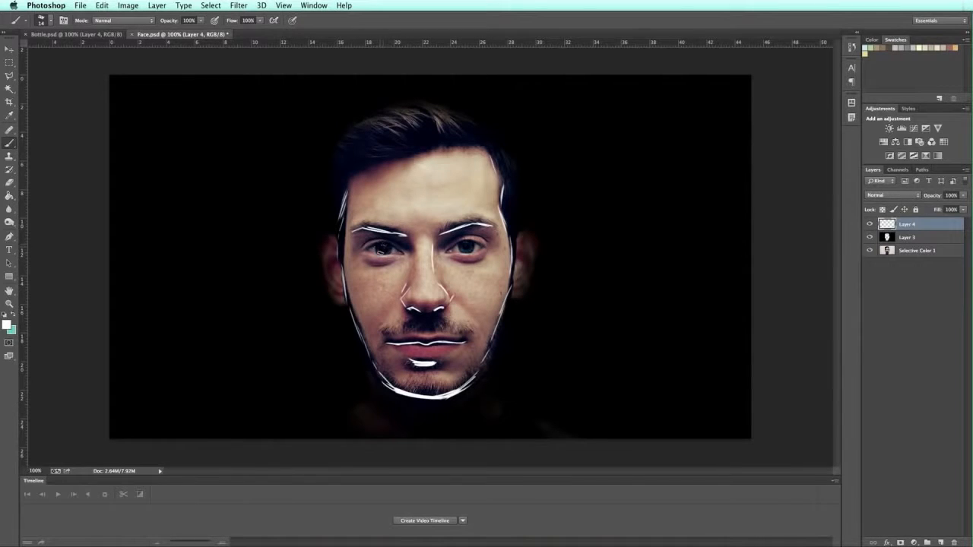
pyautogui.moveTo(366, 246); pyautogui.dragTo(390, 244)
# Step: Add white strokes on both eyelids, through the hair, and along the forehead hairline
pyautogui.moveTo(473, 263)
pyautogui.mouseDown()
pyautogui.moveTo(486, 256)
pyautogui.moveTo(451, 242)
pyautogui.mouseUp()
pyautogui.moveTo(383, 240); pyautogui.dragTo(366, 246)
pyautogui.moveTo(366, 132); pyautogui.dragTo(398, 138)
pyautogui.moveTo(379, 123); pyautogui.dragTo(404, 134)
pyautogui.moveTo(385, 119)
pyautogui.mouseDown()
pyautogui.moveTo(422, 141)
pyautogui.moveTo(413, 124)
pyautogui.moveTo(437, 130)
pyautogui.mouseUp()
pyautogui.moveTo(424, 116); pyautogui.dragTo(453, 130)
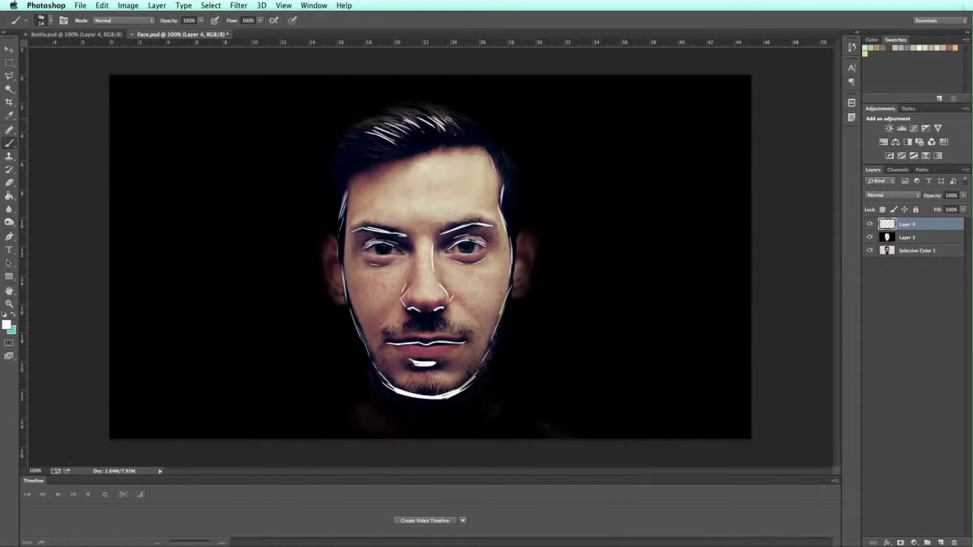
pyautogui.moveTo(349, 172)
pyautogui.mouseDown()
pyautogui.moveTo(470, 146)
pyautogui.moveTo(501, 174)
pyautogui.moveTo(496, 162)
pyautogui.moveTo(502, 185)
pyautogui.mouseUp()
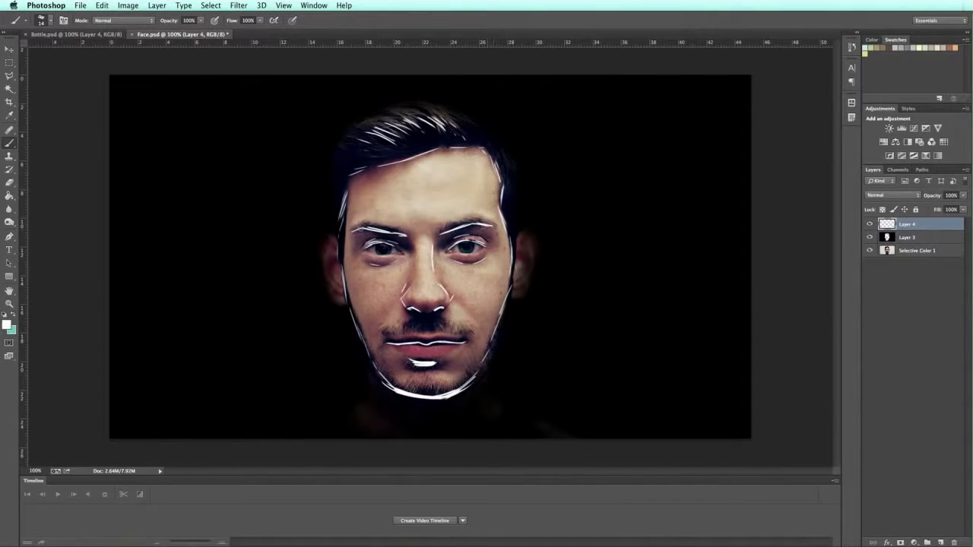
pyautogui.moveTo(368, 199)
pyautogui.mouseDown()
pyautogui.moveTo(434, 203)
pyautogui.moveTo(460, 195)
pyautogui.moveTo(469, 180)
pyautogui.mouseUp()
# Step: Draw white lines down both cheeks and along the edges of both ears
pyautogui.moveTo(389, 304); pyautogui.dragTo(376, 351)
pyautogui.moveTo(485, 329); pyautogui.dragTo(473, 354)
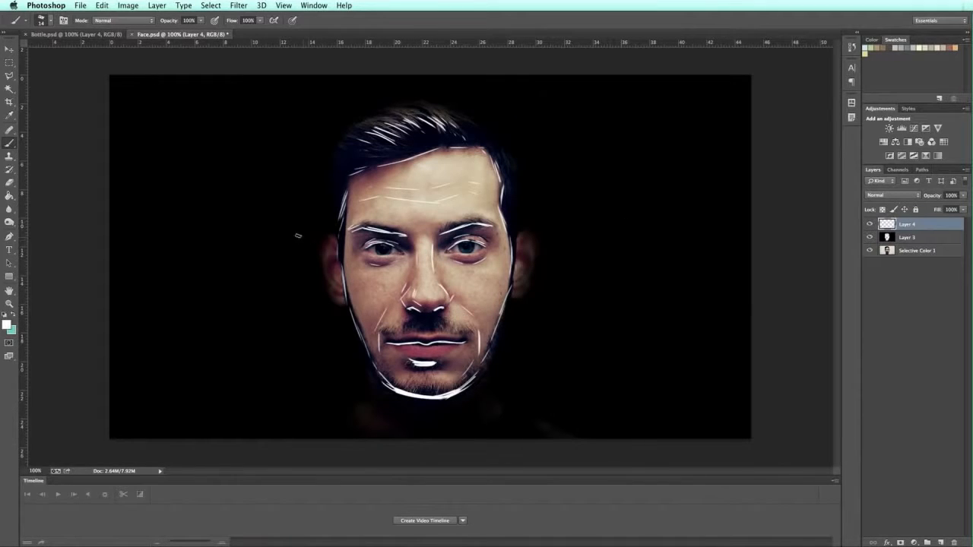
pyautogui.moveTo(334, 242)
pyautogui.mouseDown()
pyautogui.moveTo(338, 275)
pyautogui.moveTo(332, 264)
pyautogui.moveTo(326, 271)
pyautogui.moveTo(342, 290)
pyautogui.mouseUp()
pyautogui.moveTo(320, 238); pyautogui.dragTo(322, 266)
pyautogui.moveTo(530, 232); pyautogui.dragTo(532, 258)
# Step: Rename Layer 4 to 'outline'
pyautogui.doubleClick(906, 225)
pyautogui.write('outl')
pyautogui.click(907, 237)
# Step: Group Layer 3 and Selective Color 1 into a folder named 'face'
pyautogui.rightClick(905, 252)
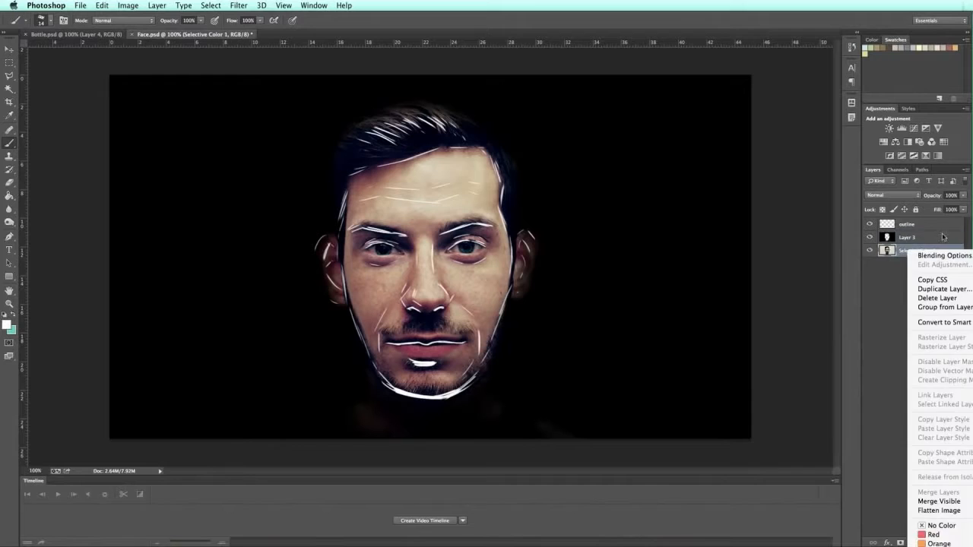
pyautogui.click(901, 237)
pyautogui.keyDown('shift'); pyautogui.click(902, 238); pyautogui.keyUp('shift')
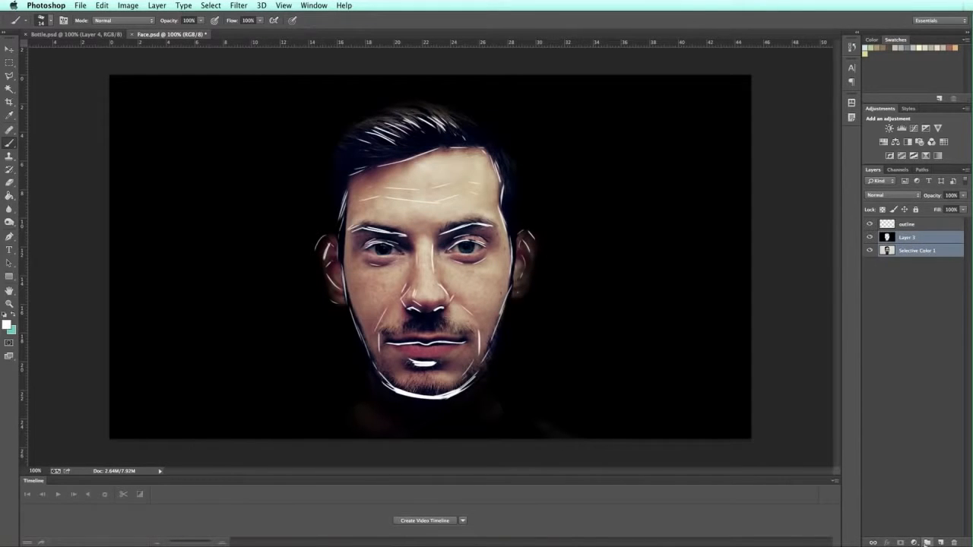
pyautogui.click(927, 542)
pyautogui.moveTo(902, 264)
pyautogui.mouseDown()
pyautogui.moveTo(903, 251)
pyautogui.moveTo(910, 257)
pyautogui.mouseUp()
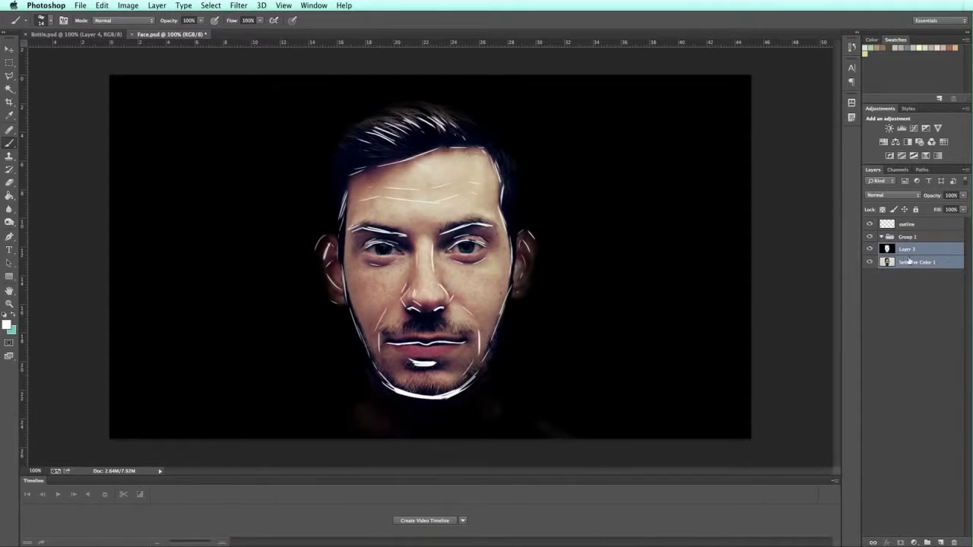
pyautogui.click(882, 237)
pyautogui.doubleClick(909, 236)
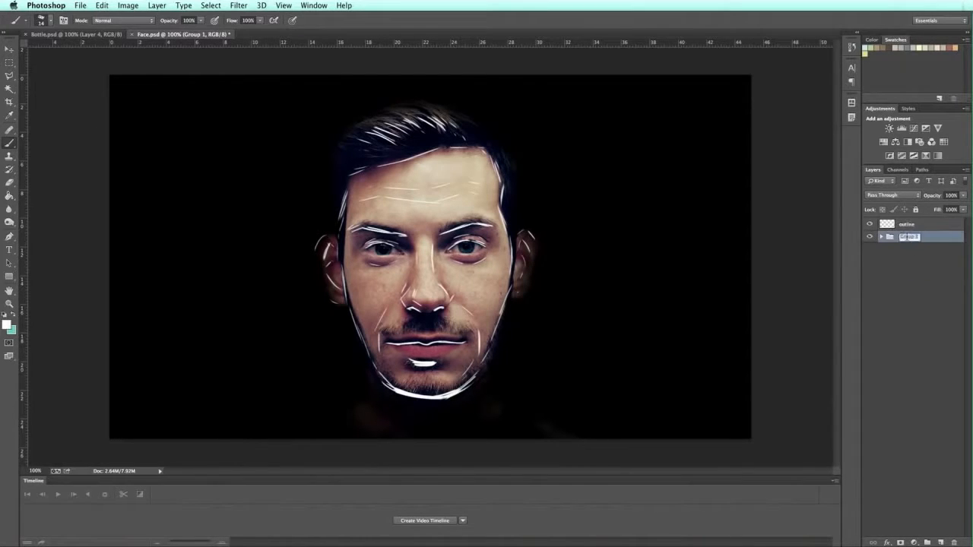
pyautogui.write('f')
pyautogui.press('Return')
pyautogui.click(934, 270)
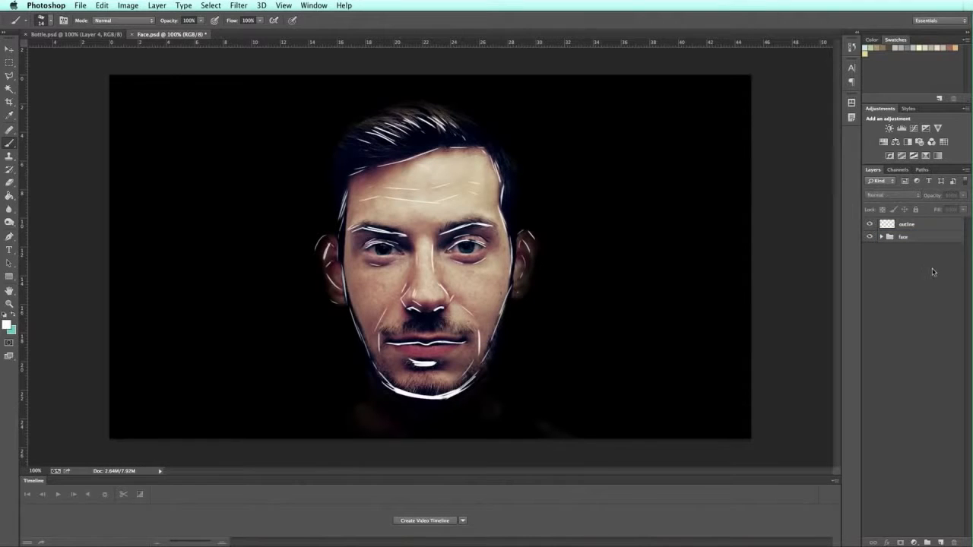
pyautogui.click(85, 5)
# Step: Save over the existing Face.psd with maximum compatibility, keeping the layers
pyautogui.click(99, 124)
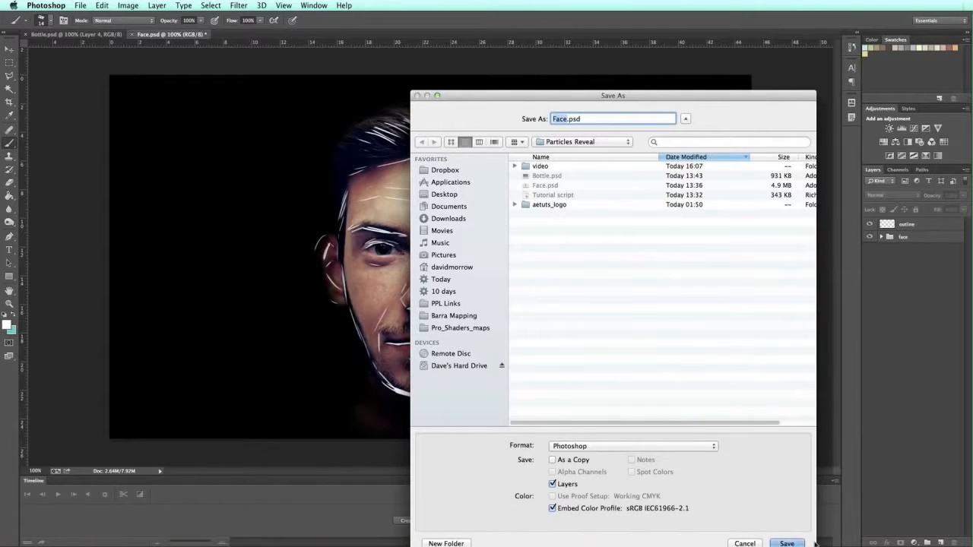
pyautogui.click(786, 544)
pyautogui.click(684, 161)
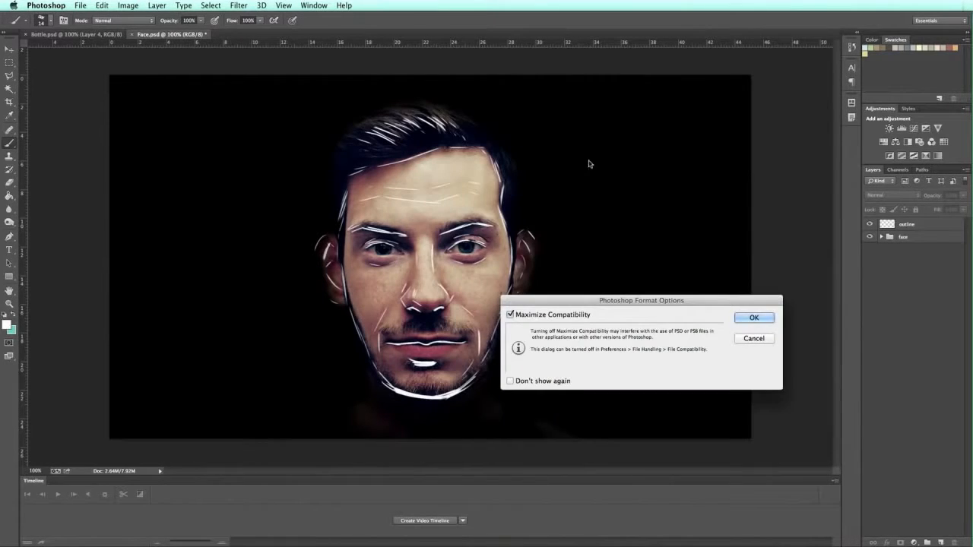
pyautogui.click(756, 318)
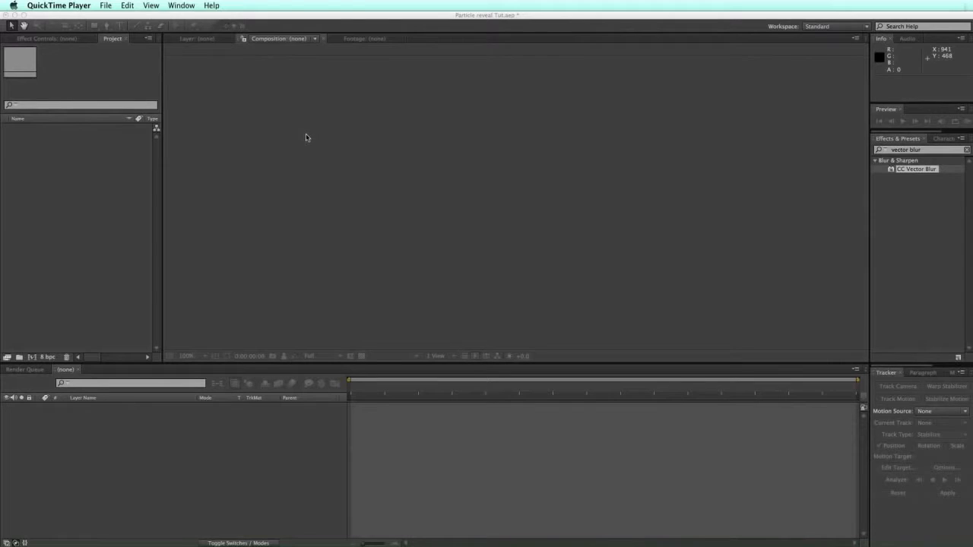
# Step: Import Face.psd into After Effects as a Composition with editable layer styles
pyautogui.click(307, 138)
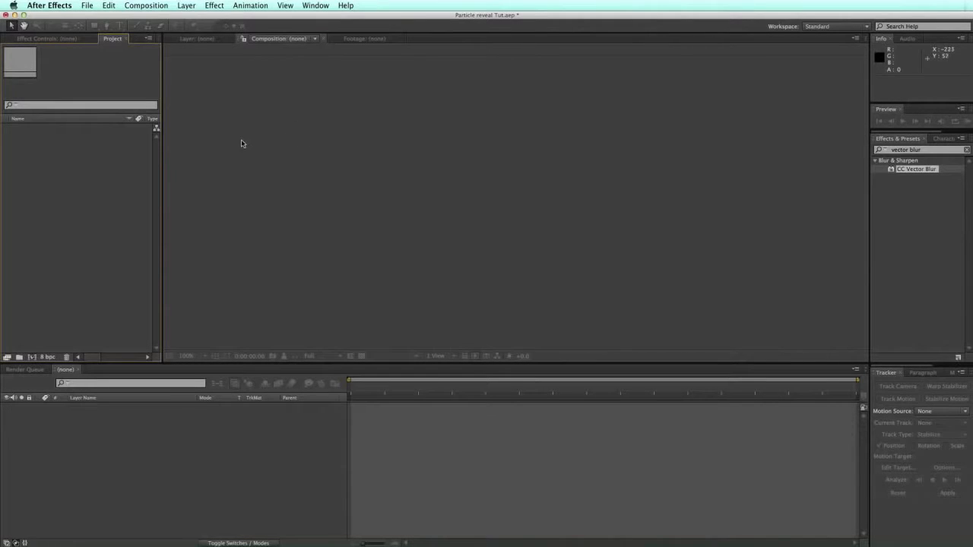
pyautogui.click(88, 6)
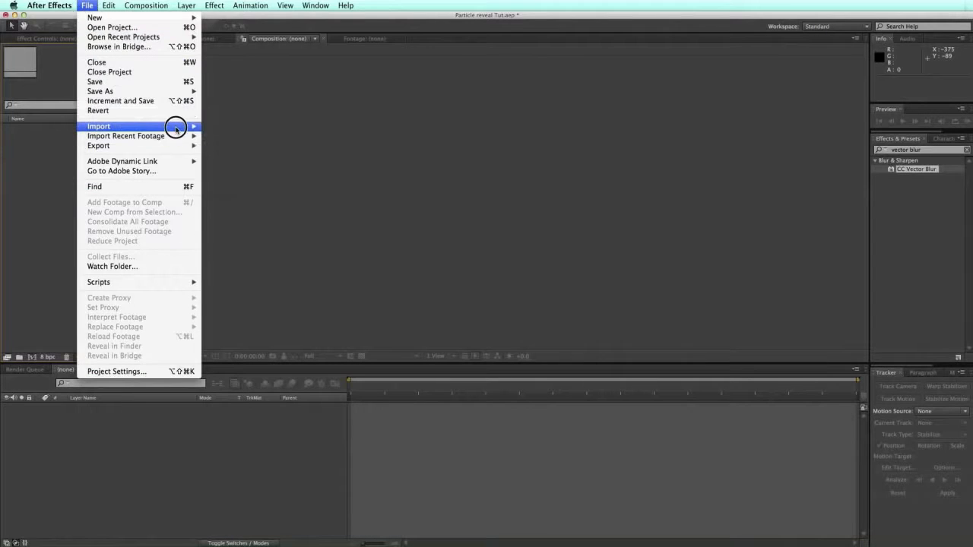
pyautogui.click(220, 127)
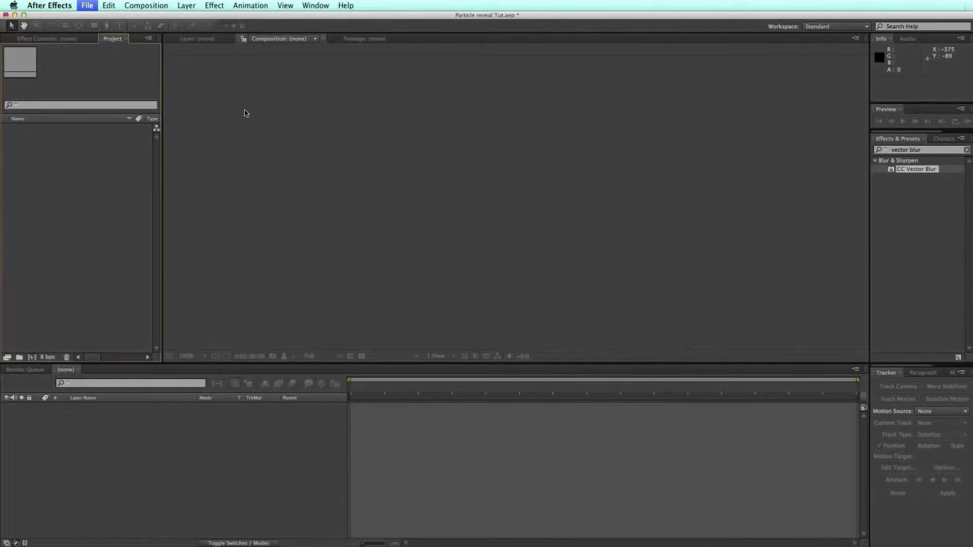
pyautogui.click(578, 142)
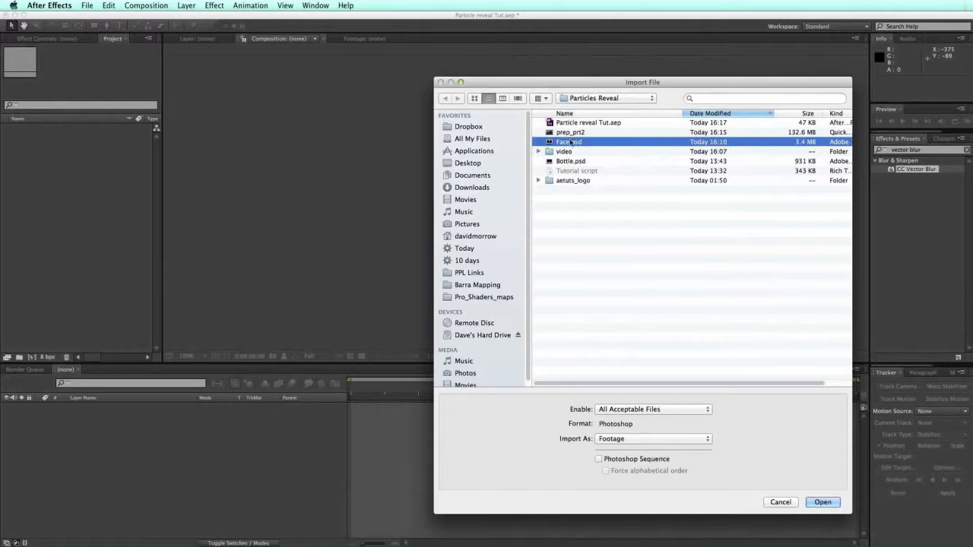
pyautogui.click(657, 443)
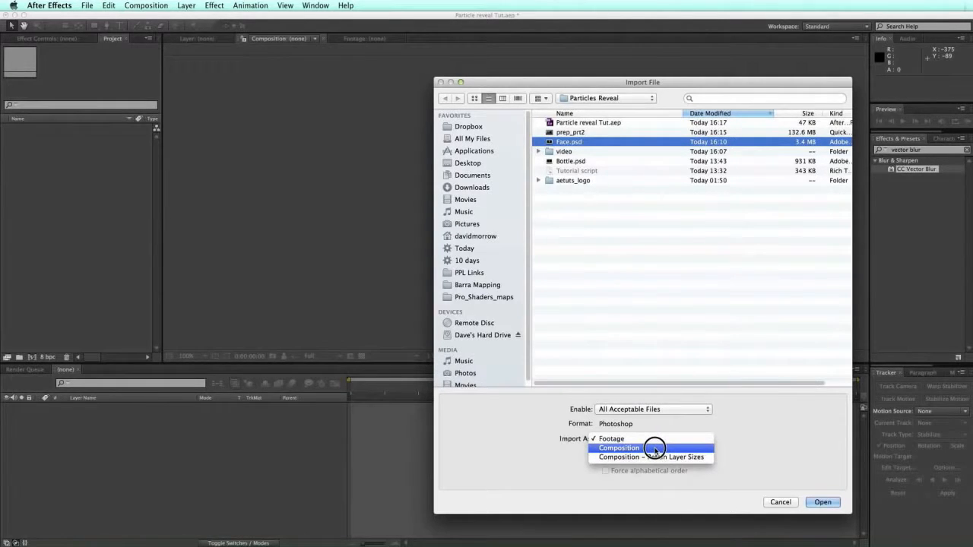
pyautogui.click(656, 449)
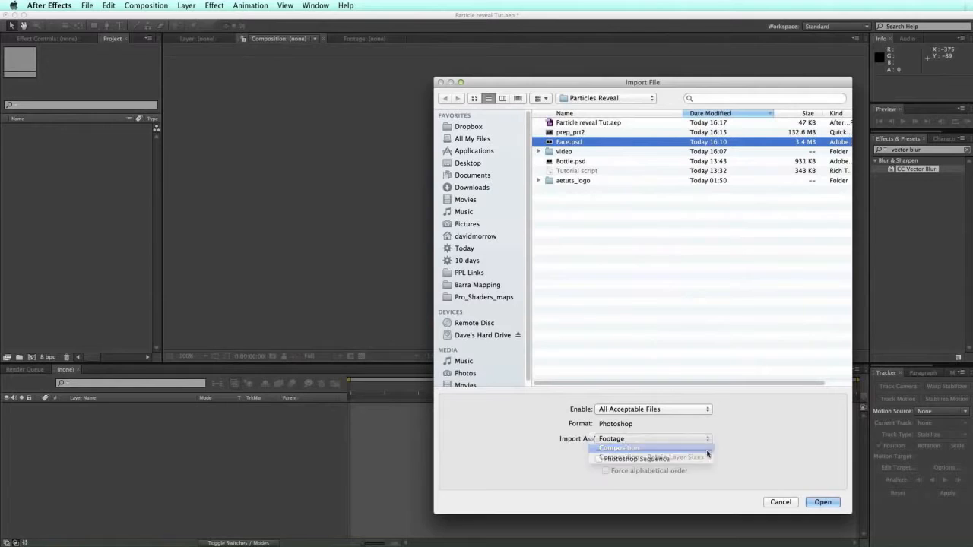
pyautogui.click(823, 503)
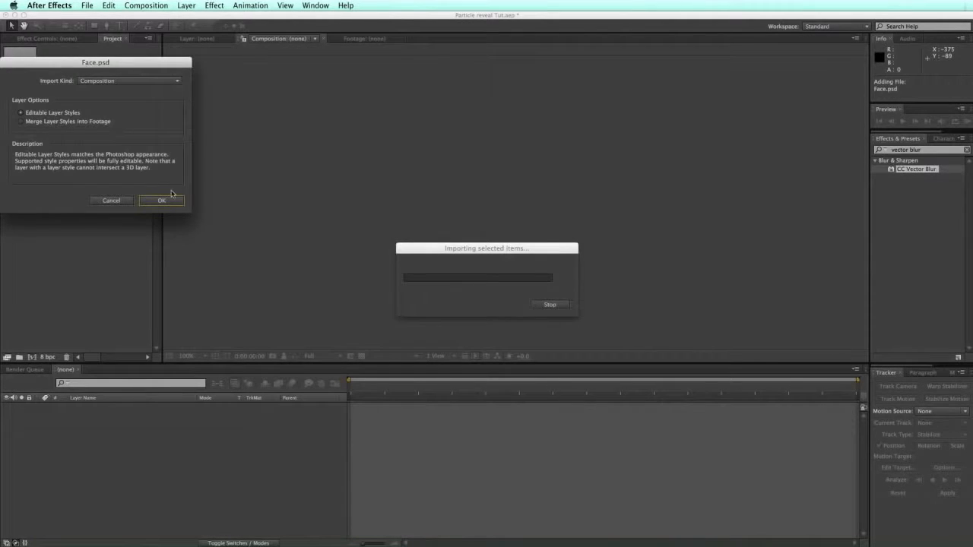
pyautogui.click(170, 200)
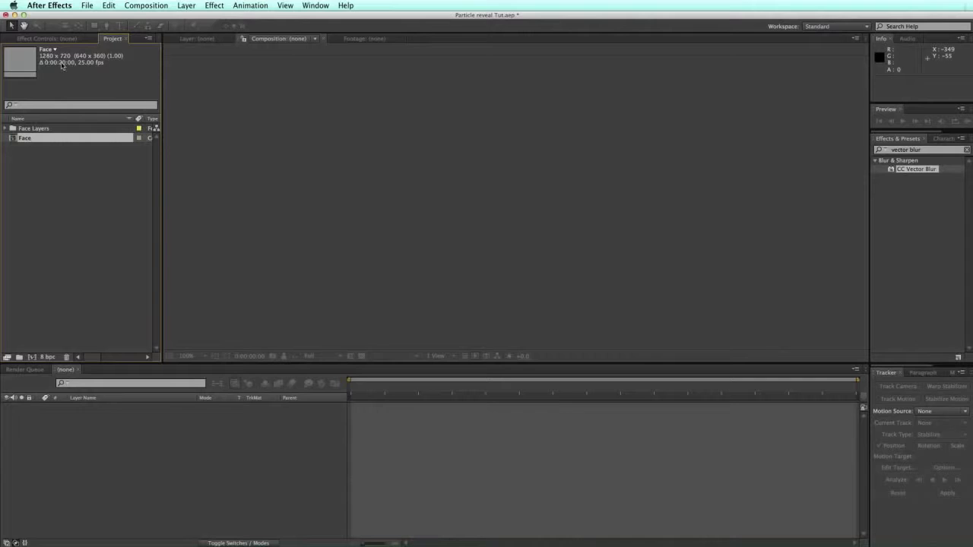
# Step: Expand the Face Layers folder and move Selective Color 1 out of it and back in
pyautogui.click(5, 130)
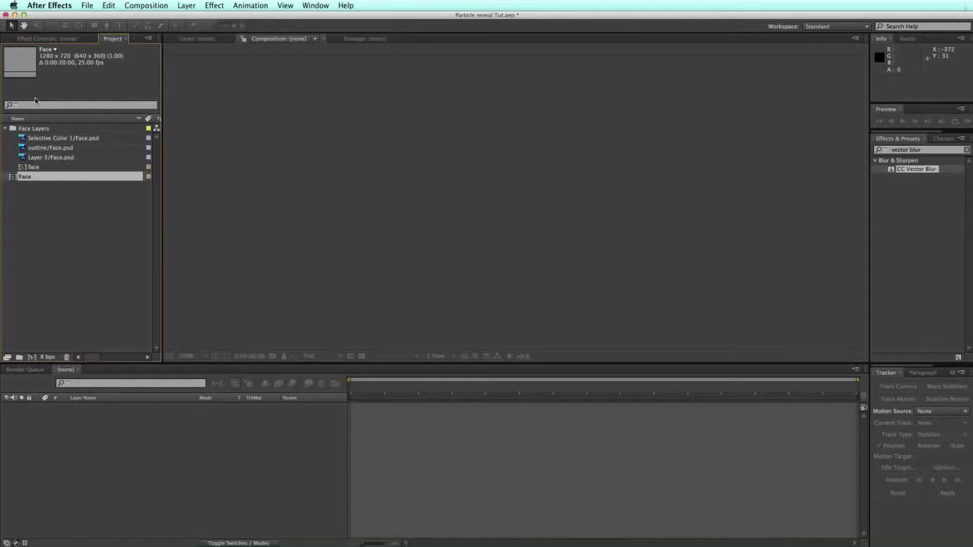
pyautogui.click(42, 193)
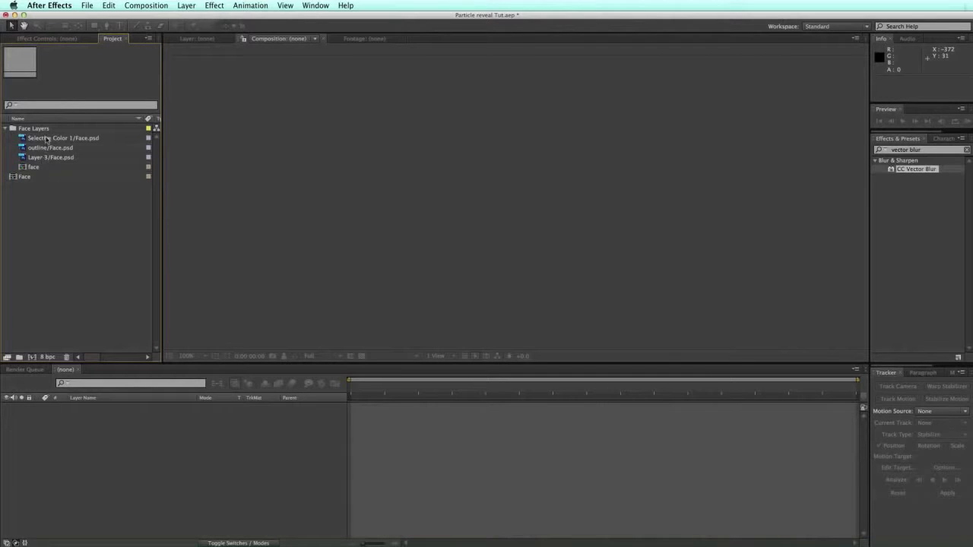
pyautogui.click(52, 138)
pyautogui.click(50, 157)
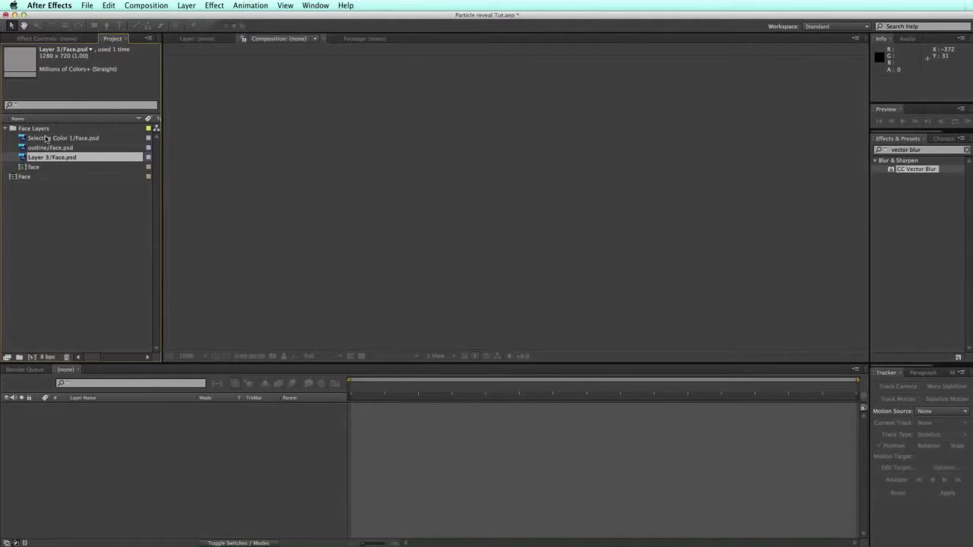
pyautogui.click(49, 139)
pyautogui.moveTo(49, 139); pyautogui.dragTo(20, 71)
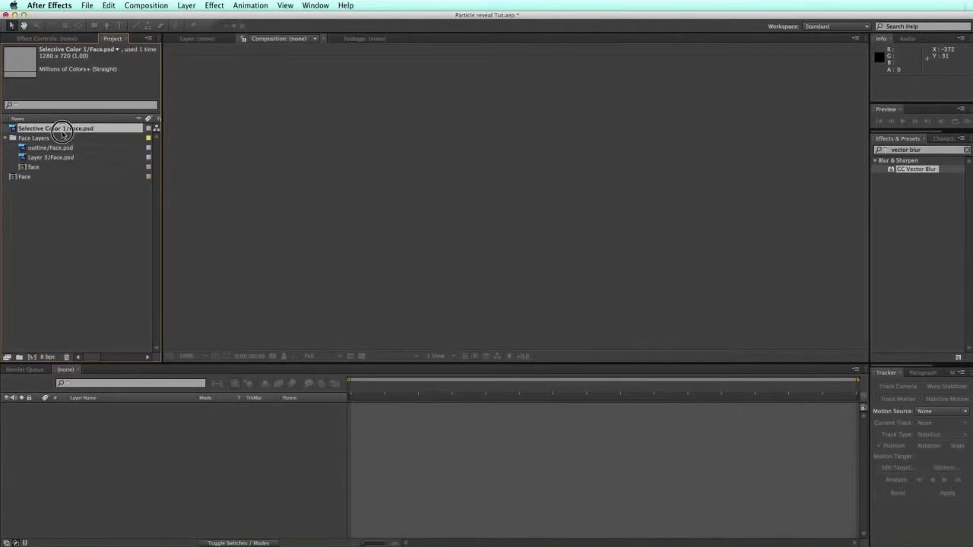
pyautogui.moveTo(65, 127); pyautogui.dragTo(66, 157)
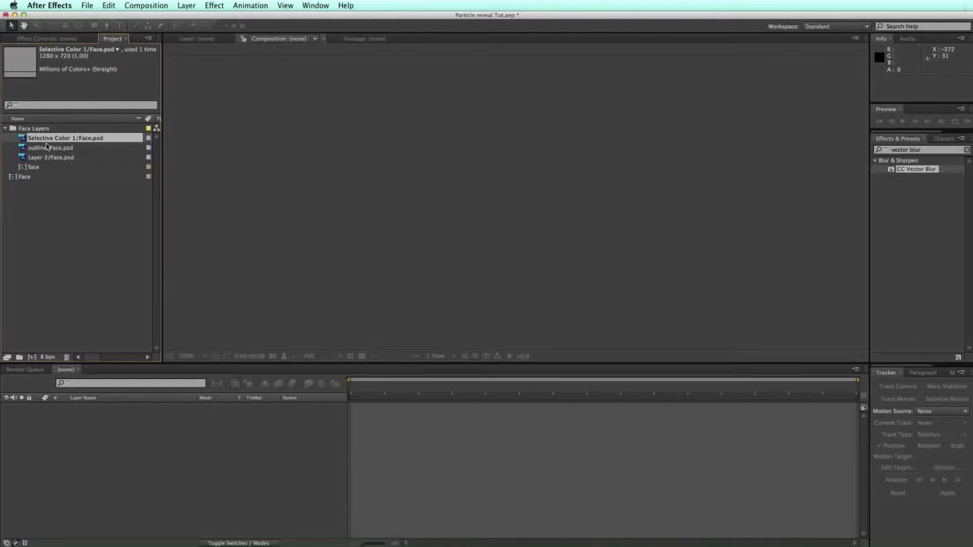
# Step: Preview the Selective Color 1, outline and Layer 3 layers in the Footage viewer
pyautogui.doubleClick(47, 138)
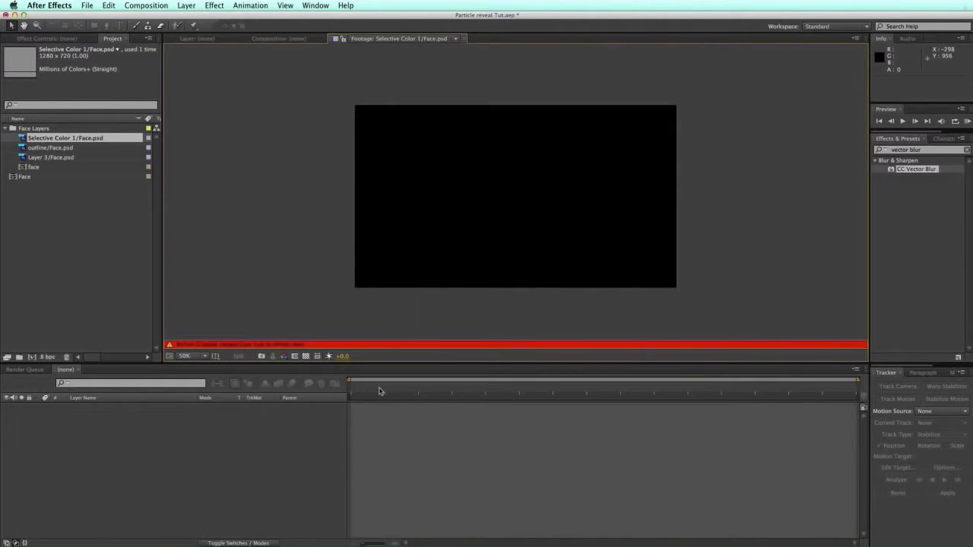
pyautogui.moveTo(394, 390); pyautogui.dragTo(467, 389)
pyautogui.click(456, 389)
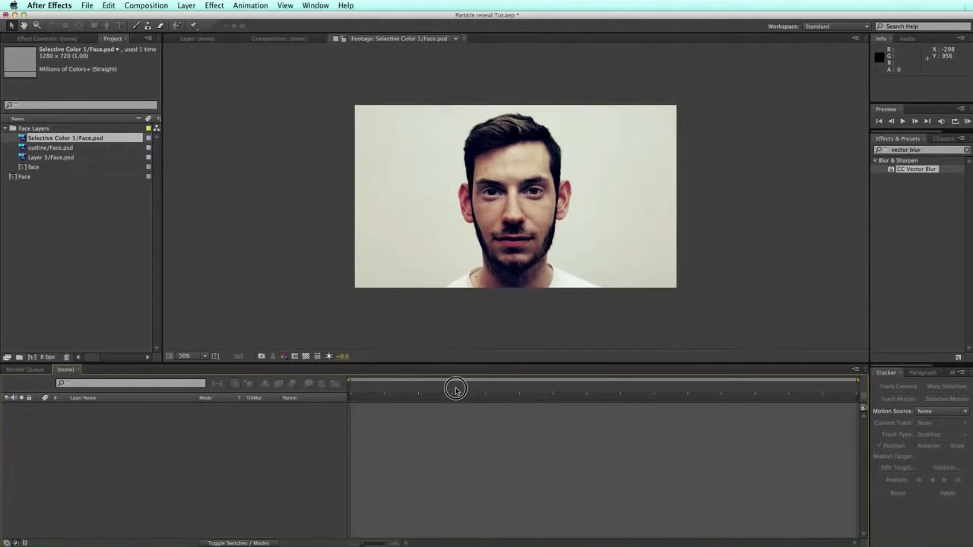
pyautogui.doubleClick(36, 149)
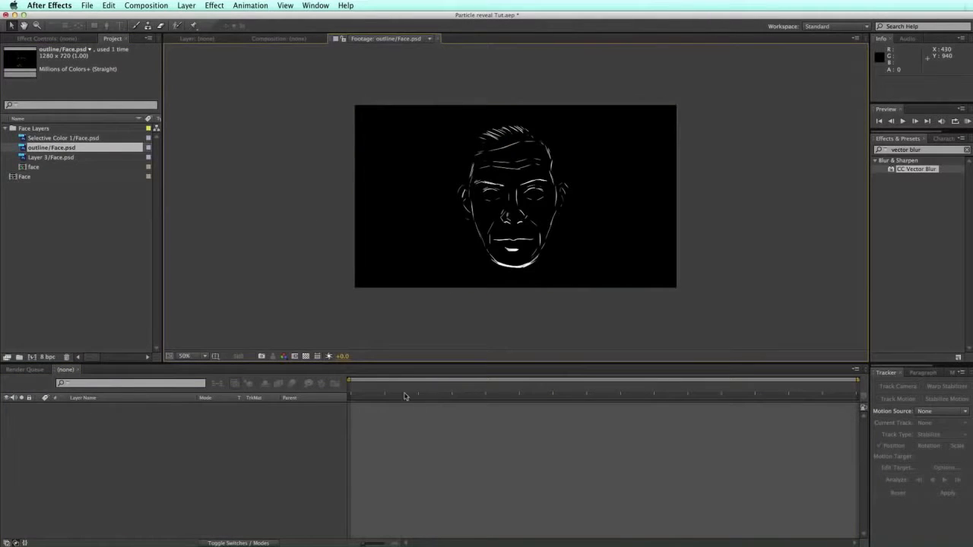
pyautogui.doubleClick(59, 158)
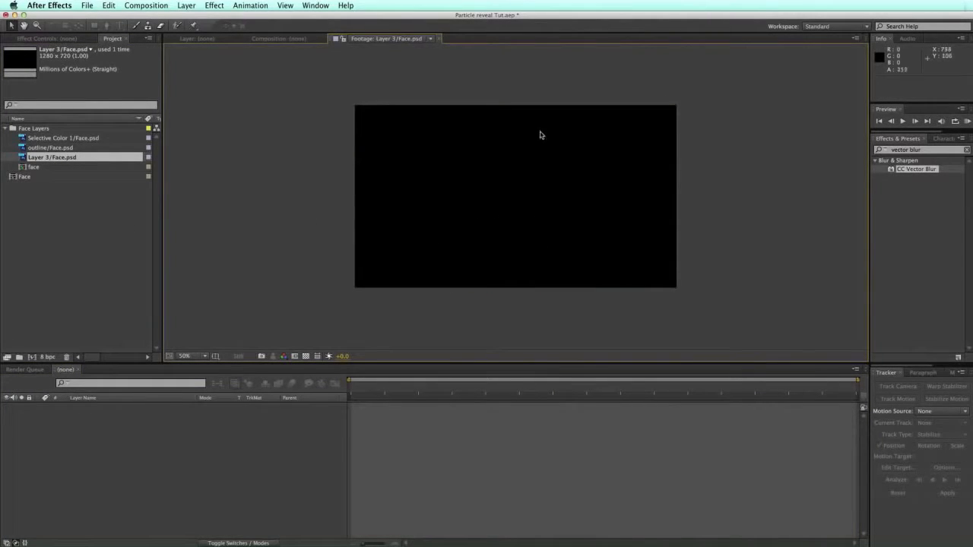
pyautogui.click(52, 186)
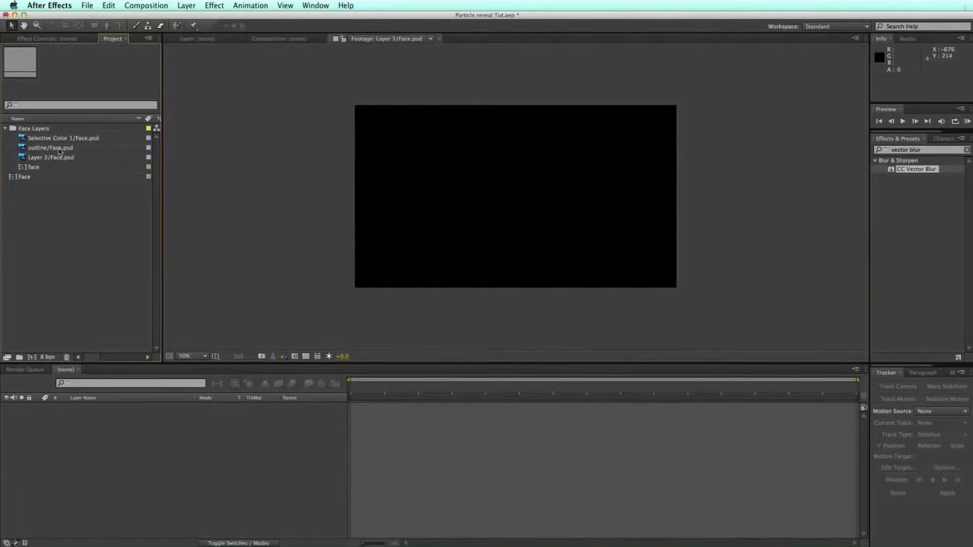
pyautogui.click(26, 168)
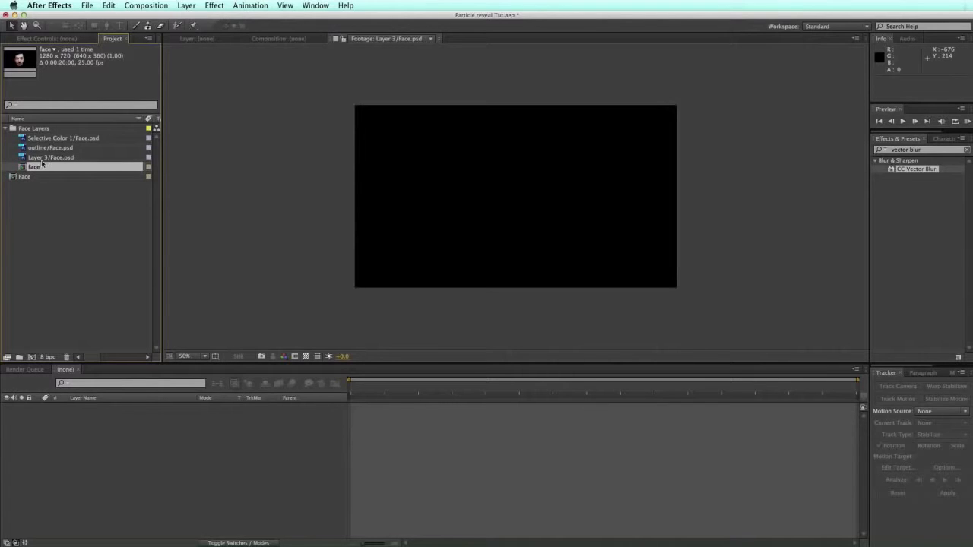
# Step: Open the face comp, scrub to about five seconds, toggle Layer 3, then open the Face comp
pyautogui.doubleClick(23, 168)
pyautogui.moveTo(373, 388); pyautogui.dragTo(378, 389)
pyautogui.click(6, 407)
pyautogui.click(6, 407)
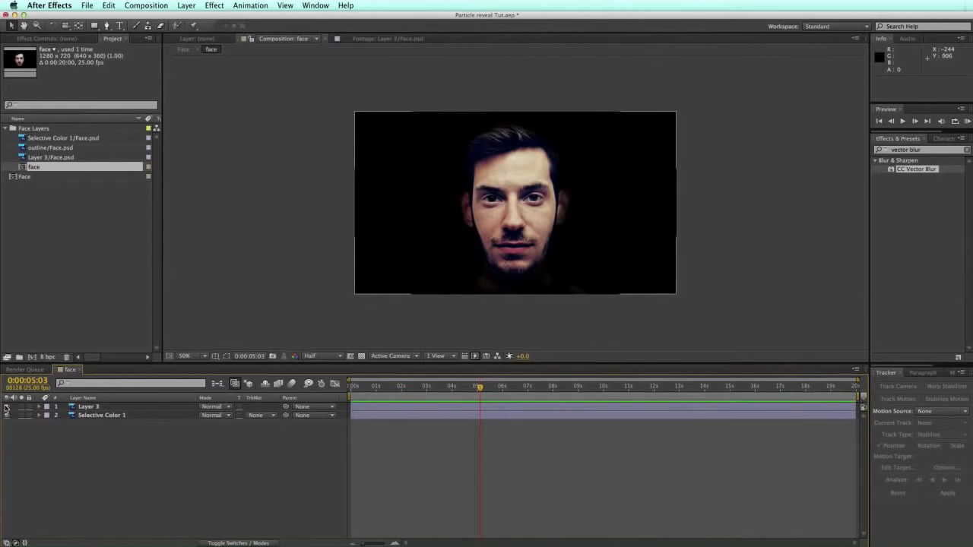
pyautogui.click(31, 178)
pyautogui.click(22, 178)
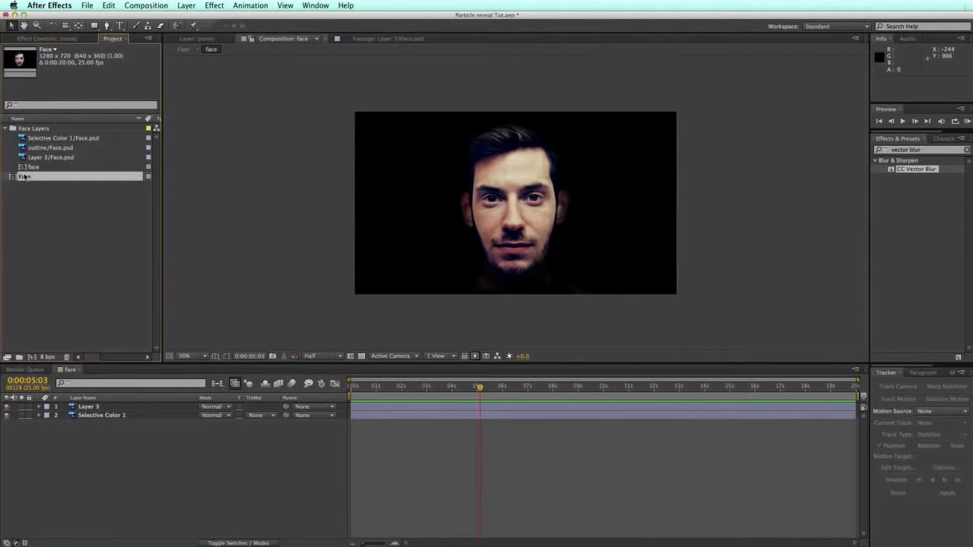
pyautogui.doubleClick(12, 178)
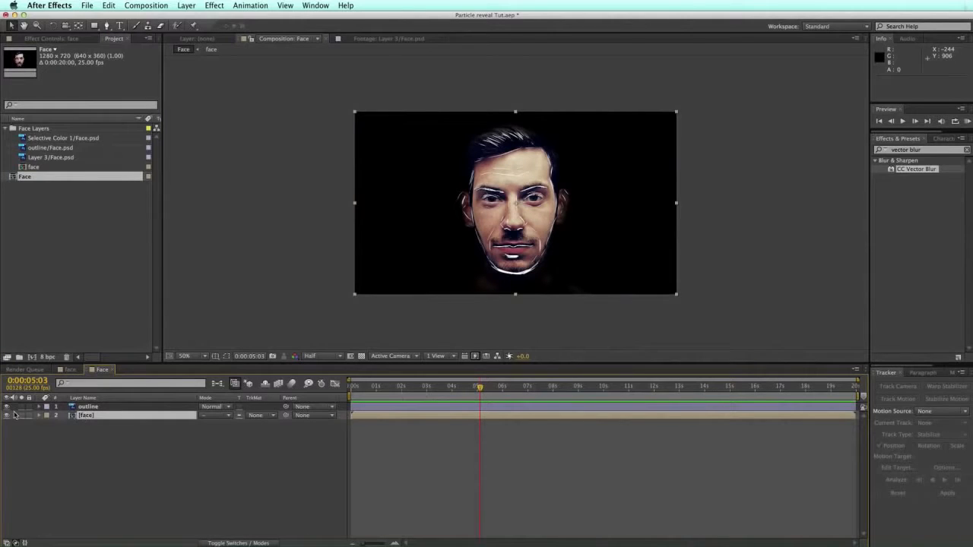
pyautogui.click(40, 416)
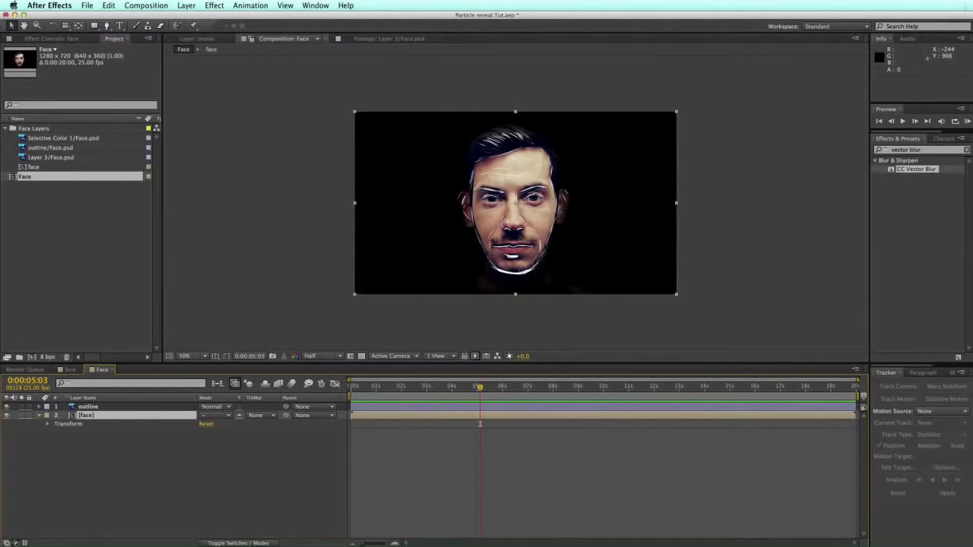
# Step: Delete the extra Face composition from the project and confirm the deletion
pyautogui.click(7, 177)
pyautogui.press('Delete')
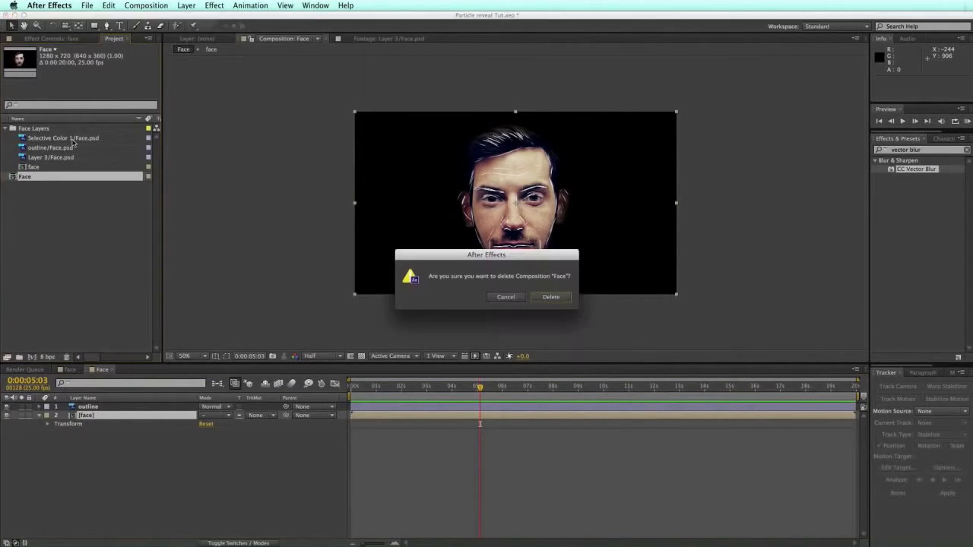
pyautogui.click(559, 296)
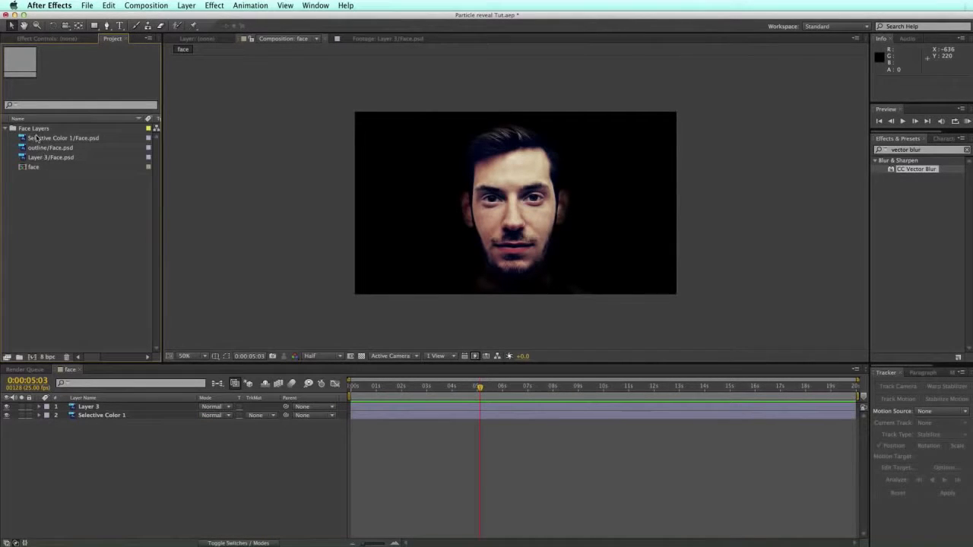
pyautogui.click(33, 168)
pyautogui.moveTo(23, 168)
pyautogui.mouseDown()
pyautogui.moveTo(43, 243)
pyautogui.moveTo(32, 158)
pyautogui.mouseUp()
# Step: Rename the face composition to 'Face Full'
pyautogui.press('Return')
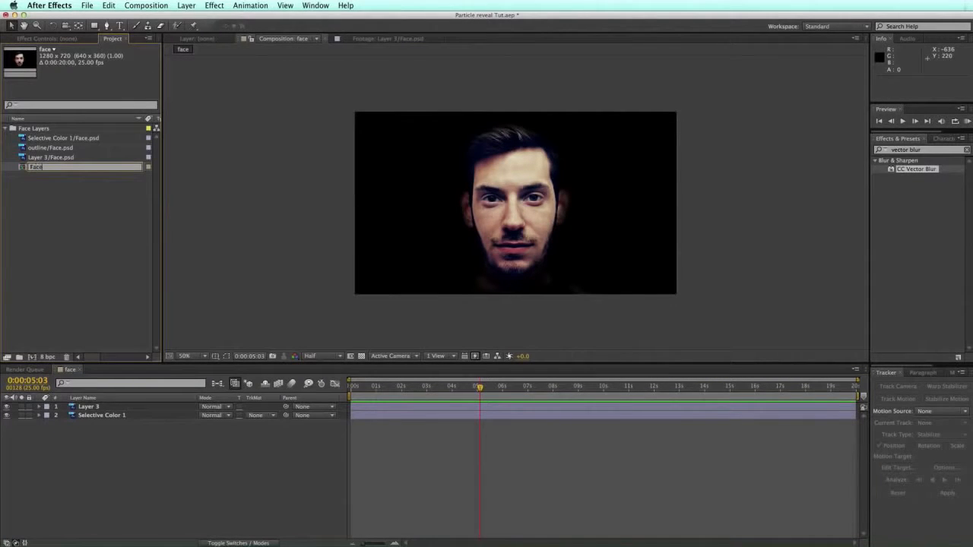
pyautogui.write('Face Full')
pyautogui.press('Return')
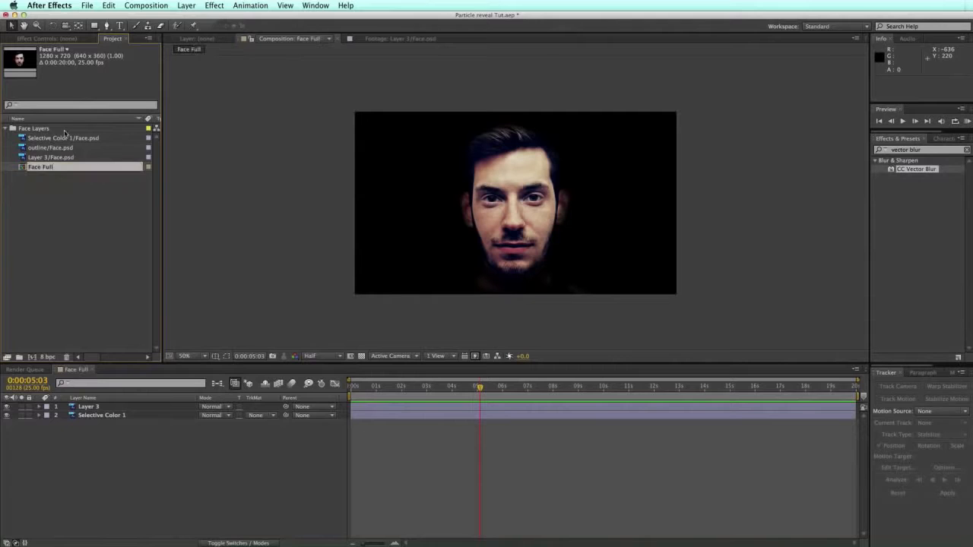
pyautogui.click(35, 178)
# Step: Make a new composition from the outline/Face.psd footage and name it 'Emitter'
pyautogui.click(42, 150)
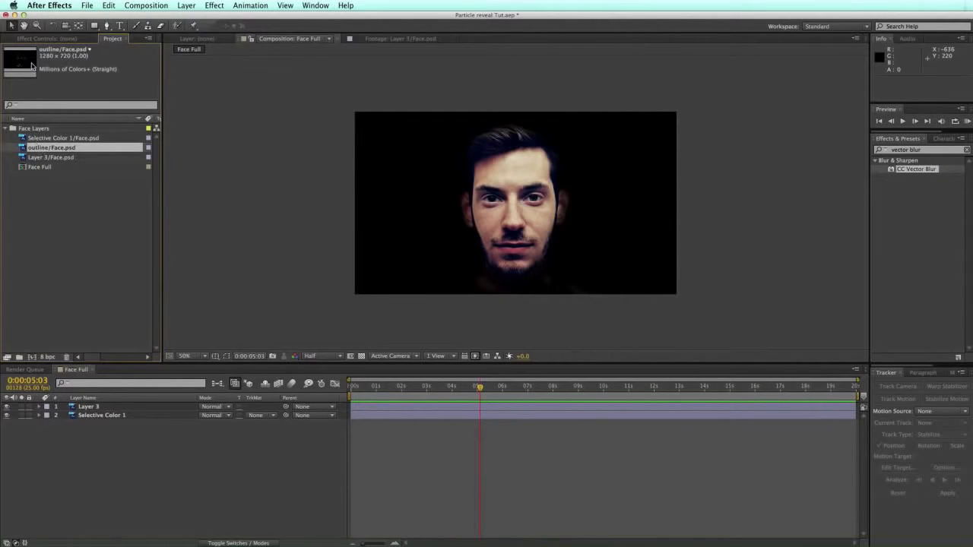
pyautogui.click(34, 357)
pyautogui.click(44, 162)
pyautogui.press('Return')
pyautogui.write('F')
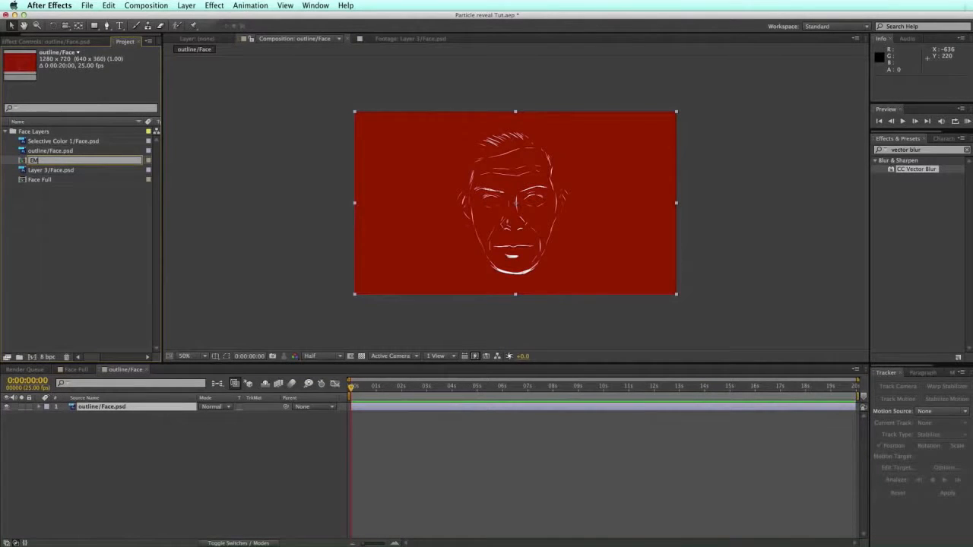
pyautogui.write('mitter')
pyautogui.press('Return')
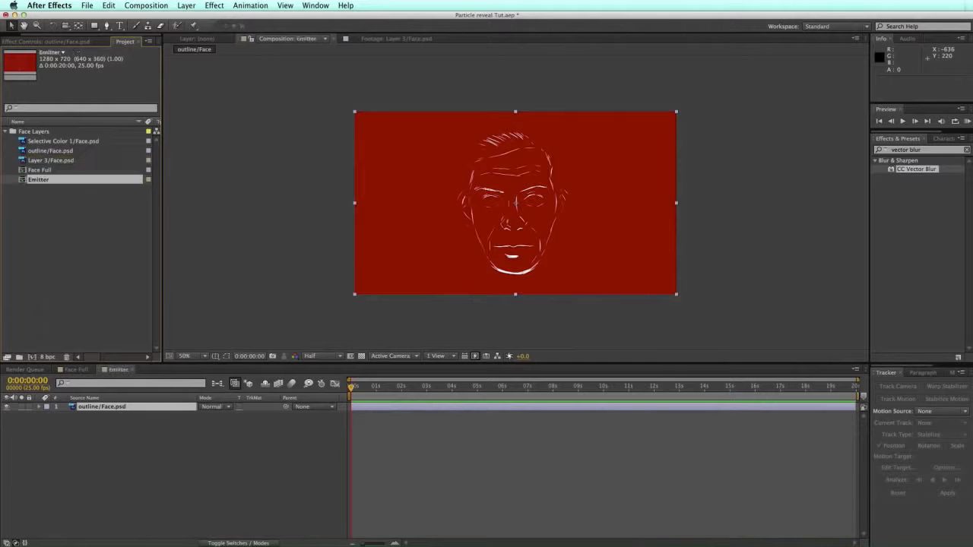
# Step: Nest Face Full in a new composition and rename that comp 'Face reveal'
pyautogui.click(45, 172)
pyautogui.moveTo(22, 171); pyautogui.dragTo(35, 355)
pyautogui.click(41, 203)
pyautogui.click(50, 172)
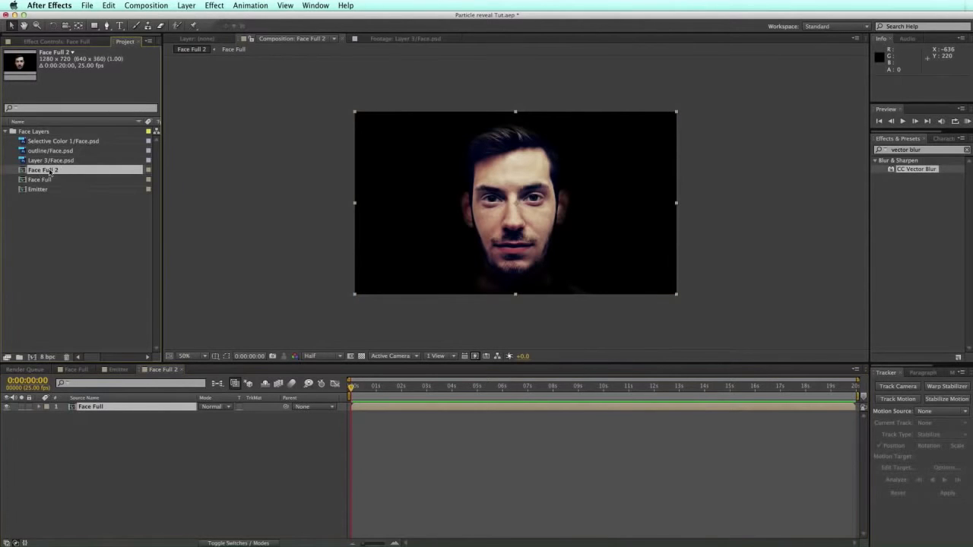
pyautogui.press('Return')
pyautogui.write('E')
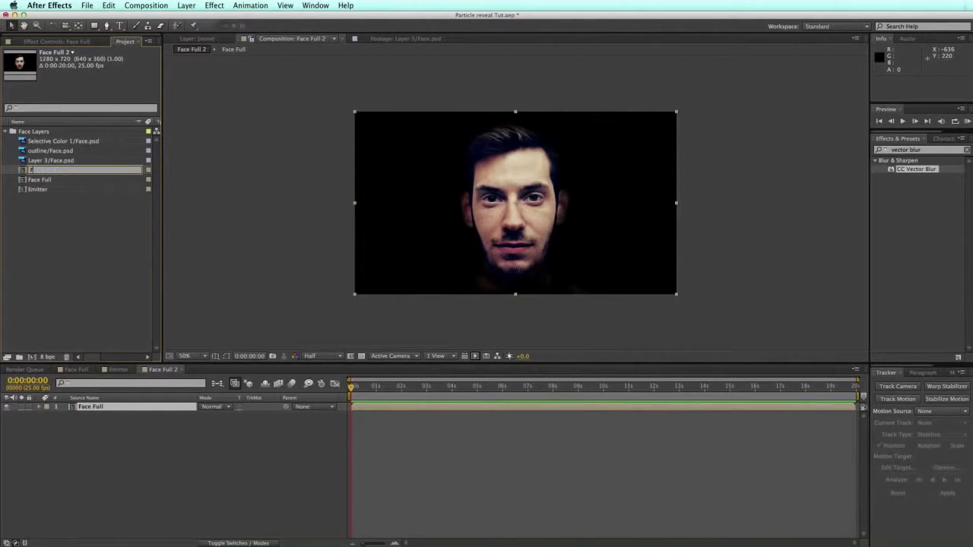
pyautogui.write('ace reveal')
pyautogui.press('Return')
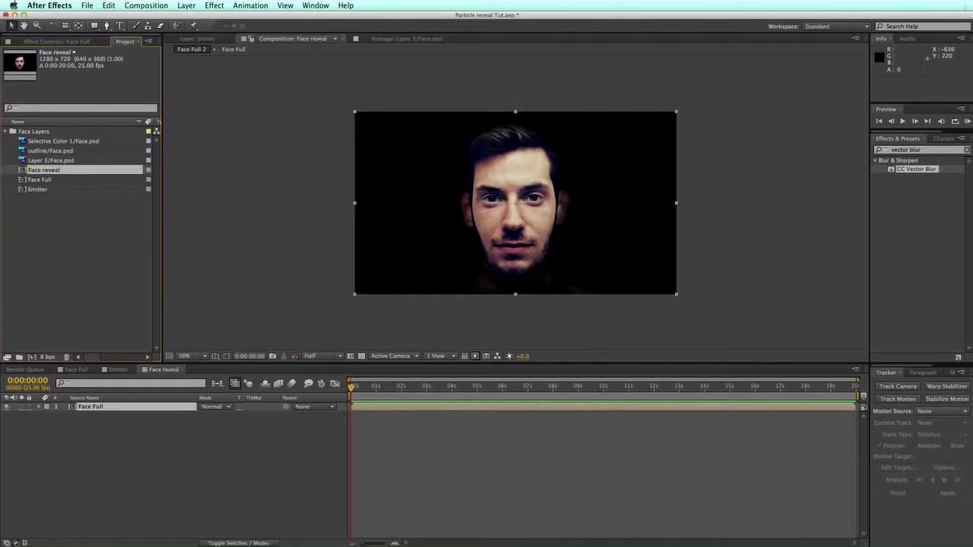
pyautogui.click(73, 195)
# Step: Give Face reveal, Face Full and Emitter an Aqua label and move them out of Face Layers
pyautogui.click(37, 172)
pyautogui.keyDown('shift'); pyautogui.click(40, 190); pyautogui.keyUp('shift')
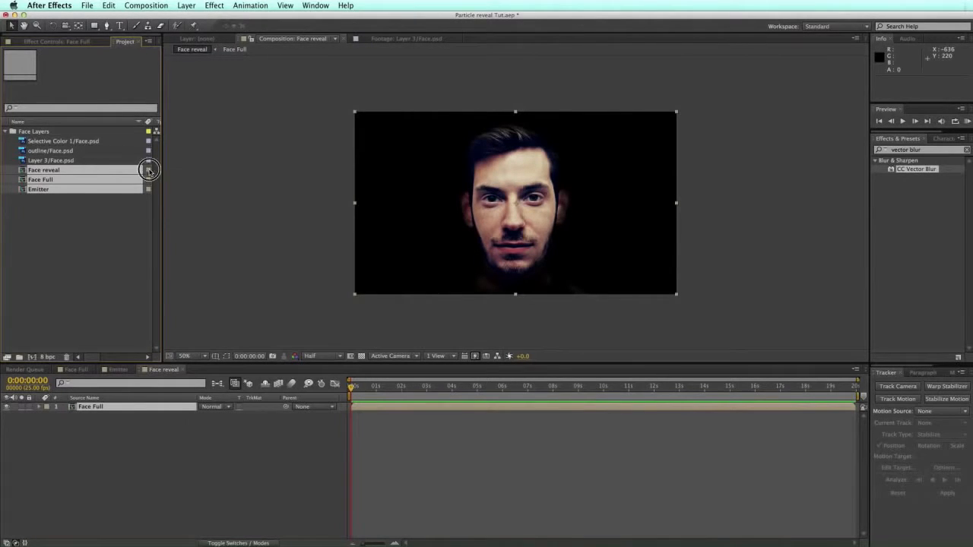
pyautogui.click(149, 179)
pyautogui.click(168, 227)
pyautogui.moveTo(33, 174); pyautogui.dragTo(30, 200)
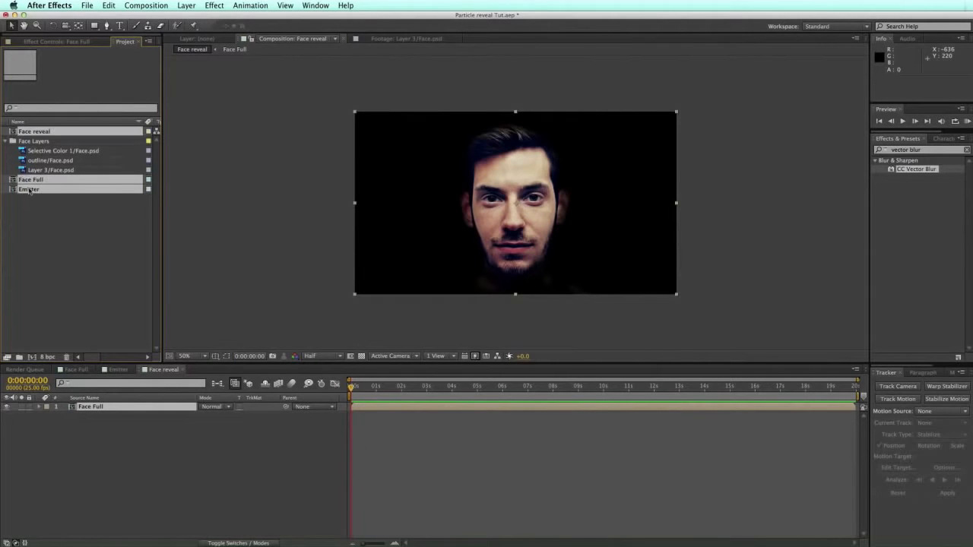
pyautogui.click(6, 143)
pyautogui.click(33, 142)
pyautogui.click(46, 195)
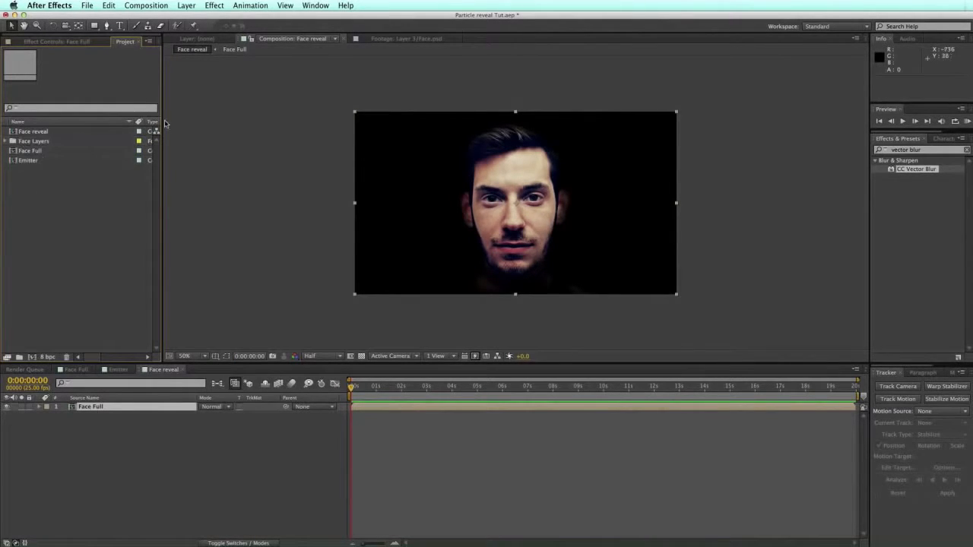
# Step: Open the Emitter comp at 100% zoom and select the outline/Face.psd layer
pyautogui.doubleClick(13, 162)
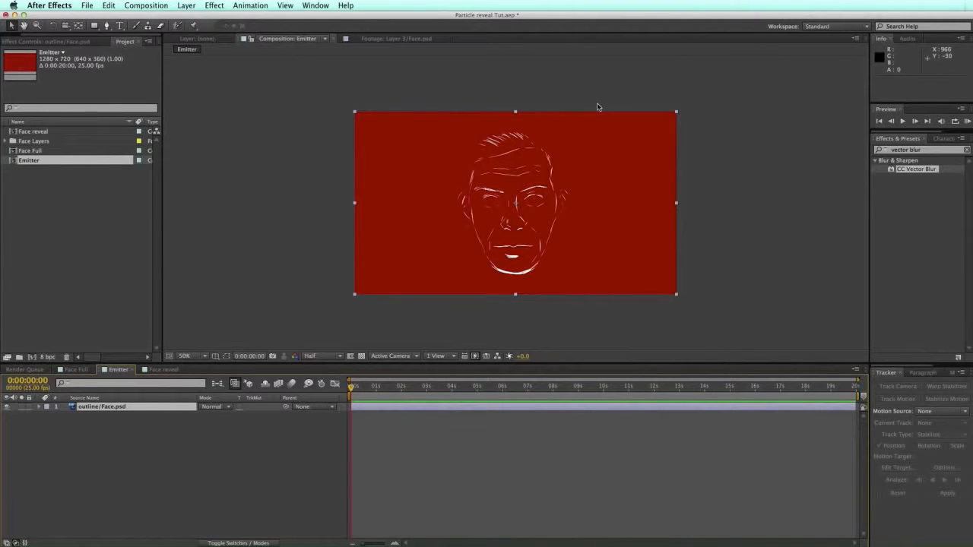
pyautogui.press('/')
pyautogui.moveTo(400, 361); pyautogui.dragTo(397, 446)
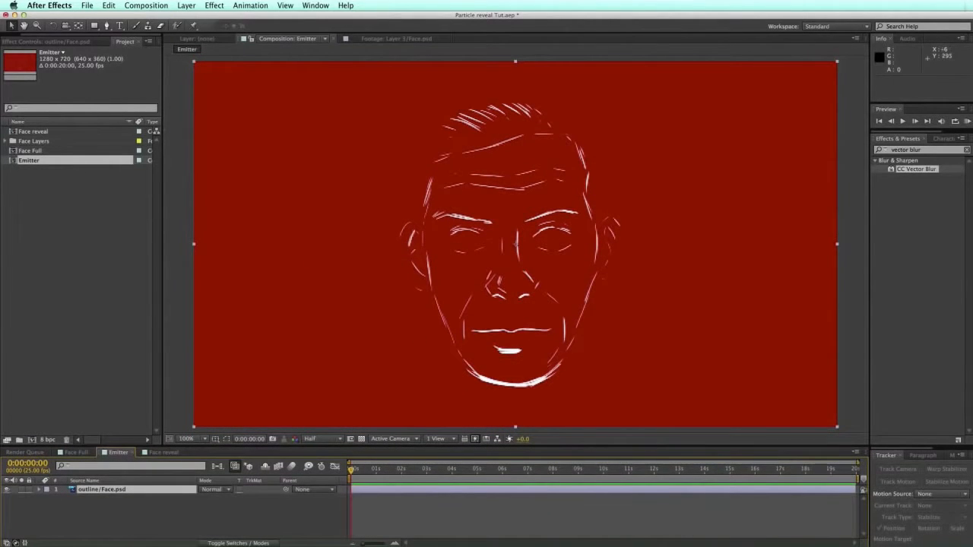
pyautogui.click(101, 491)
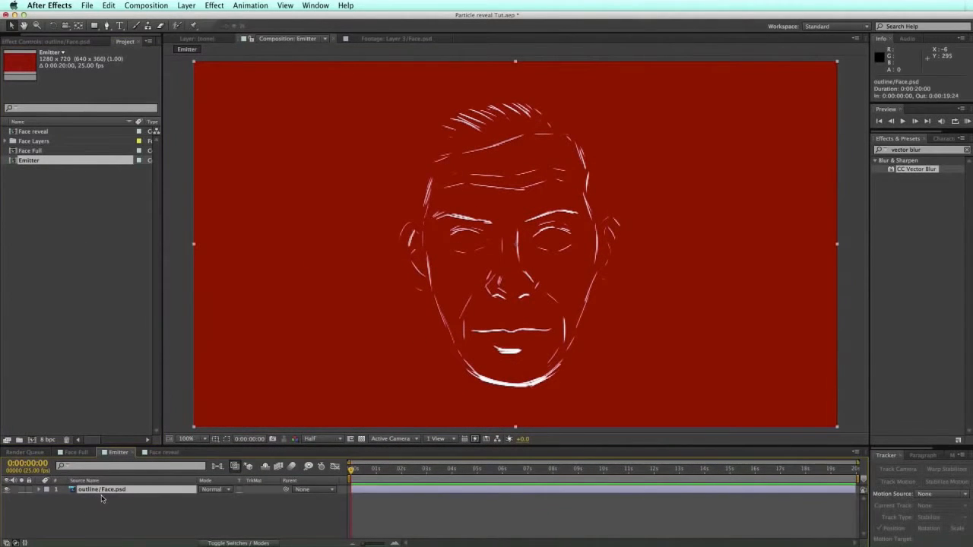
# Step: Apply Fractal Noise and Turbulent Displace to the outline layer and search for CC Vector Blur
pyautogui.click(876, 151)
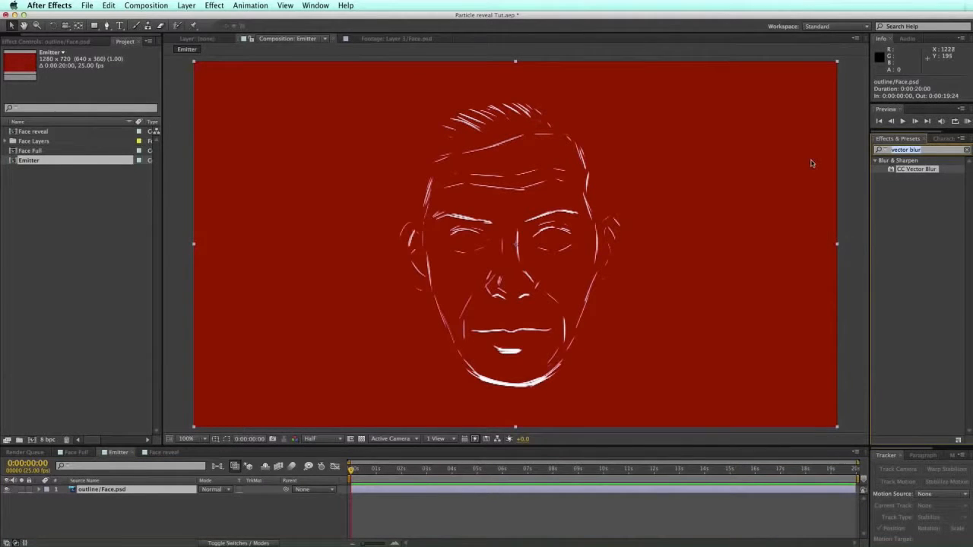
pyautogui.write('fractal')
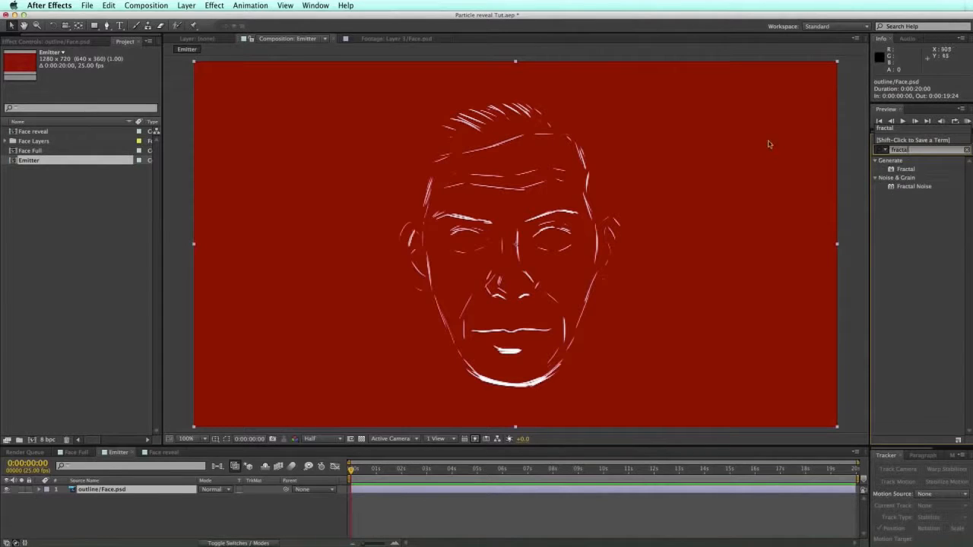
pyautogui.doubleClick(889, 189)
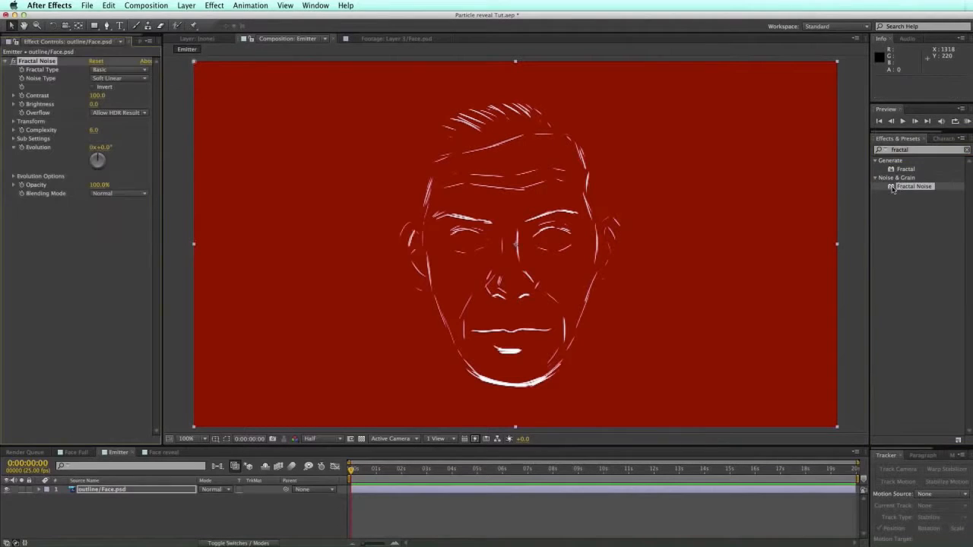
pyautogui.write('turbulen')
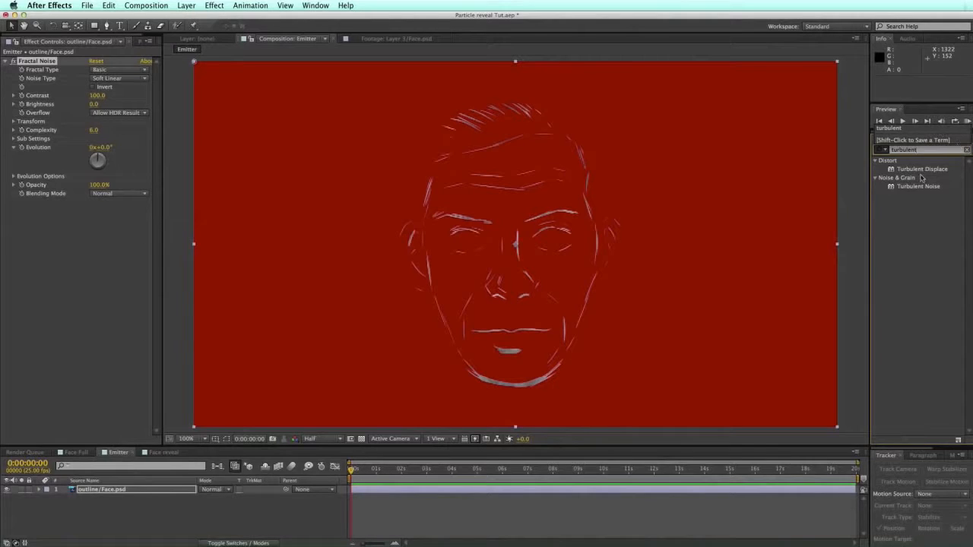
pyautogui.write('t')
pyautogui.doubleClick(921, 169)
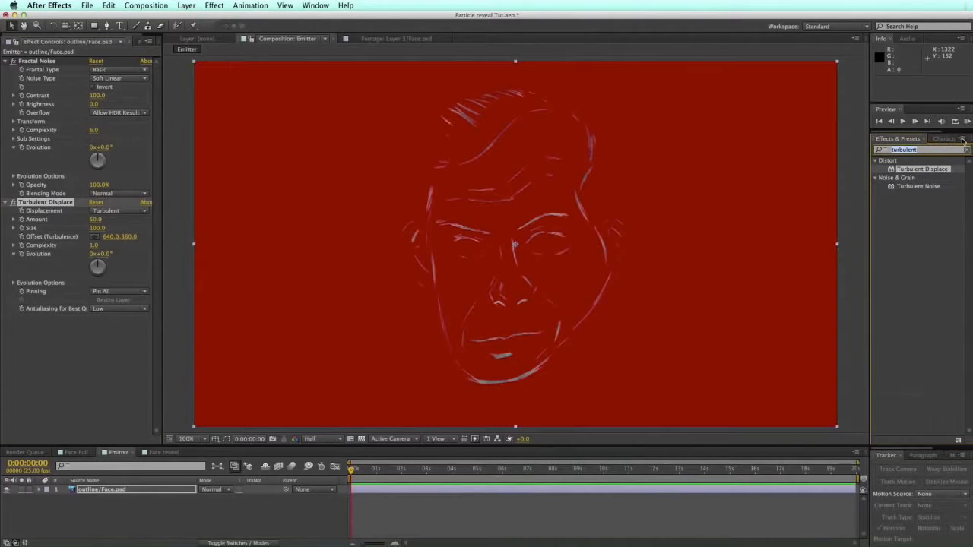
pyautogui.write('vector blur')
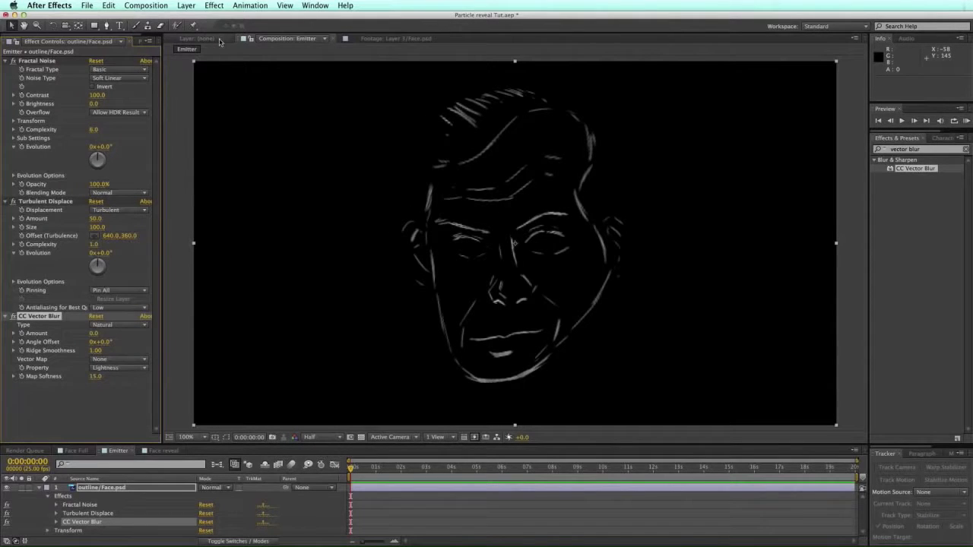
pyautogui.click(45, 61)
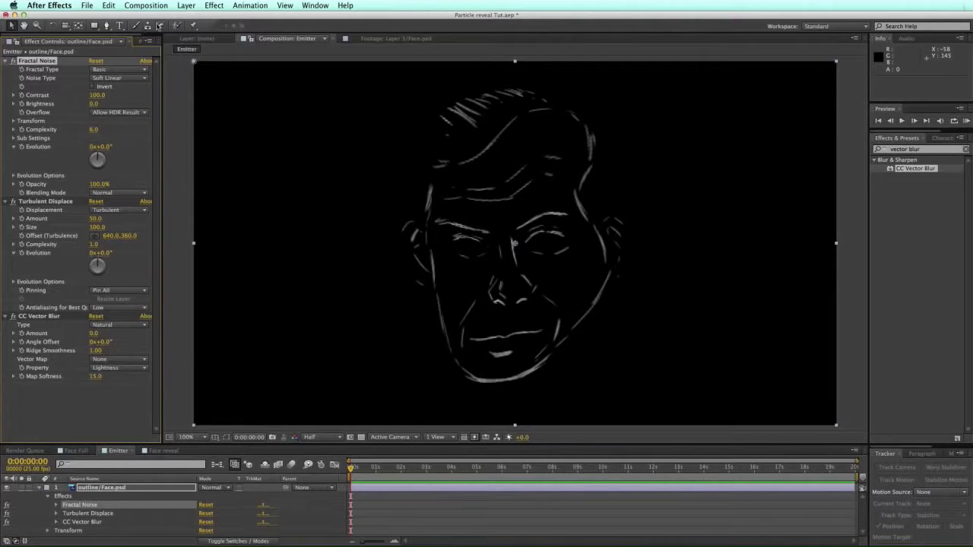
pyautogui.click(185, 6)
pyautogui.moveTo(277, 19)
pyautogui.click(342, 31)
pyautogui.click(195, 259)
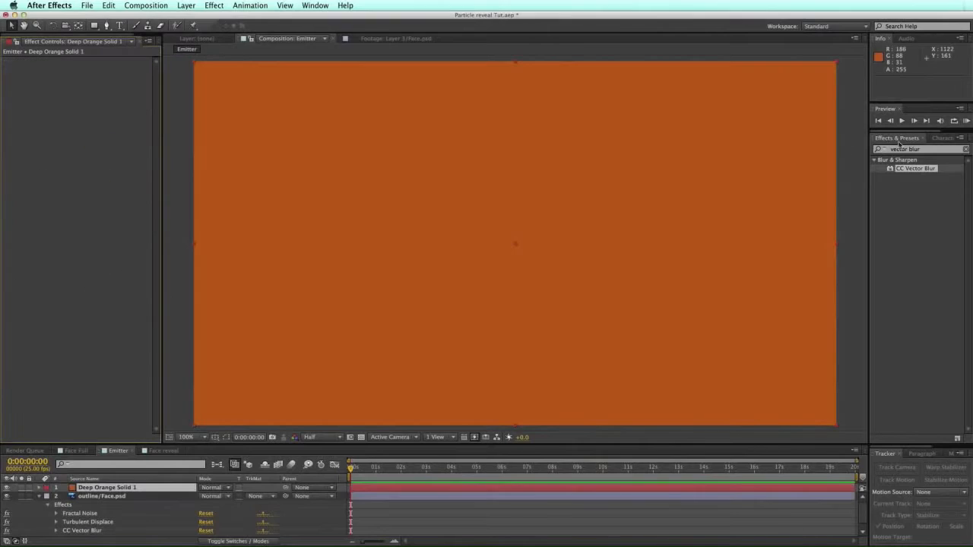
pyautogui.click(928, 152)
pyautogui.write('frc')
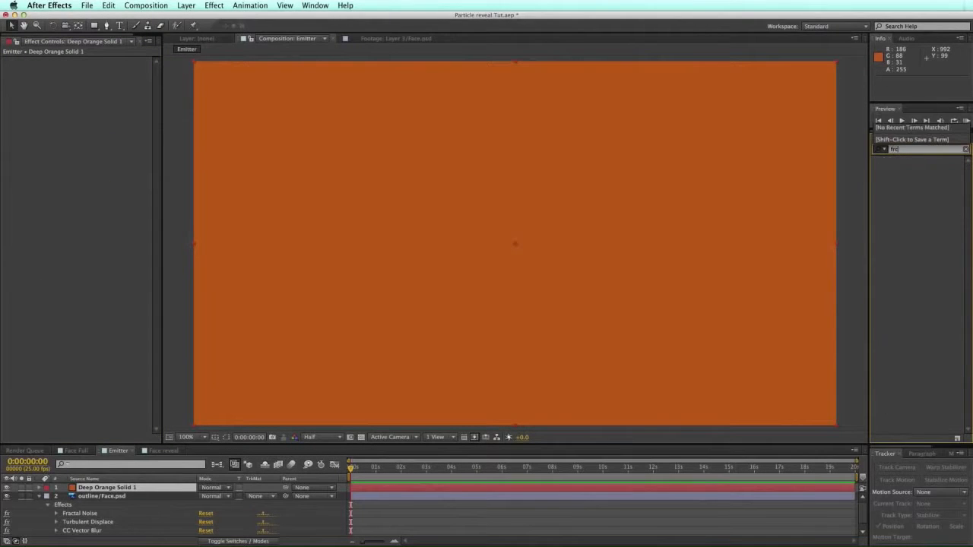
pyautogui.write('atal')
pyautogui.doubleClick(899, 150)
pyautogui.write('tal')
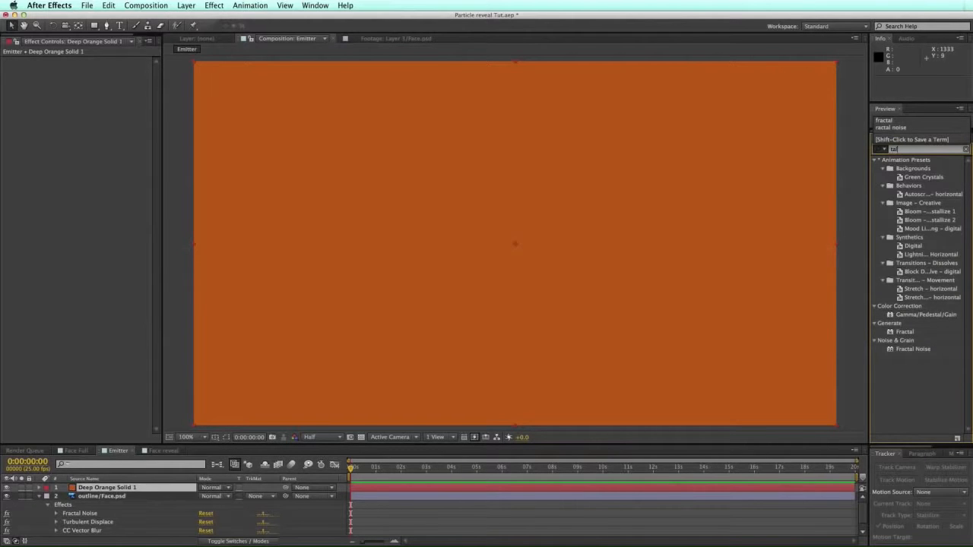
pyautogui.press('BackSpace')
pyautogui.press('BackSpace')
pyautogui.press('BackSpace')
pyautogui.write('fra')
pyautogui.doubleClick(913, 306)
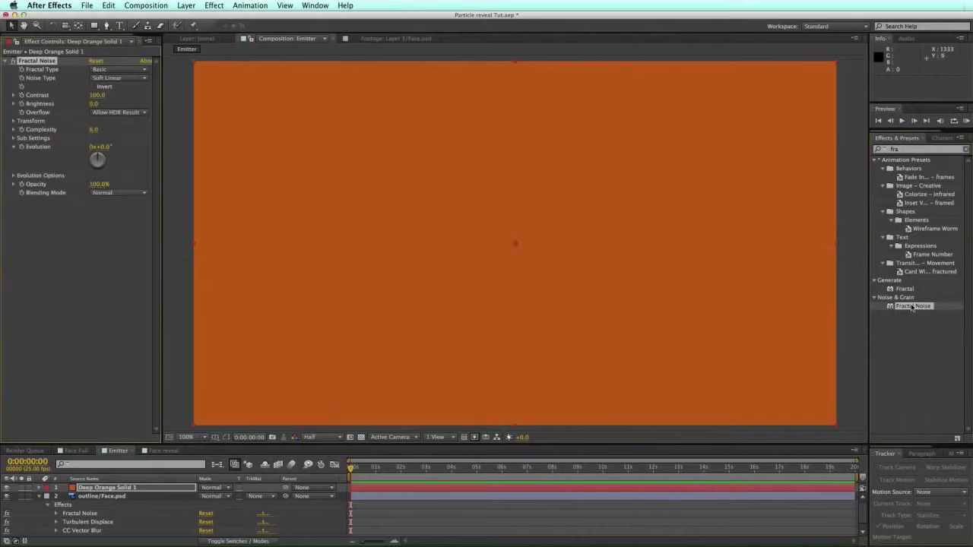
pyautogui.moveTo(354, 469)
pyautogui.mouseDown()
pyautogui.moveTo(373, 470)
pyautogui.moveTo(349, 469)
pyautogui.mouseUp()
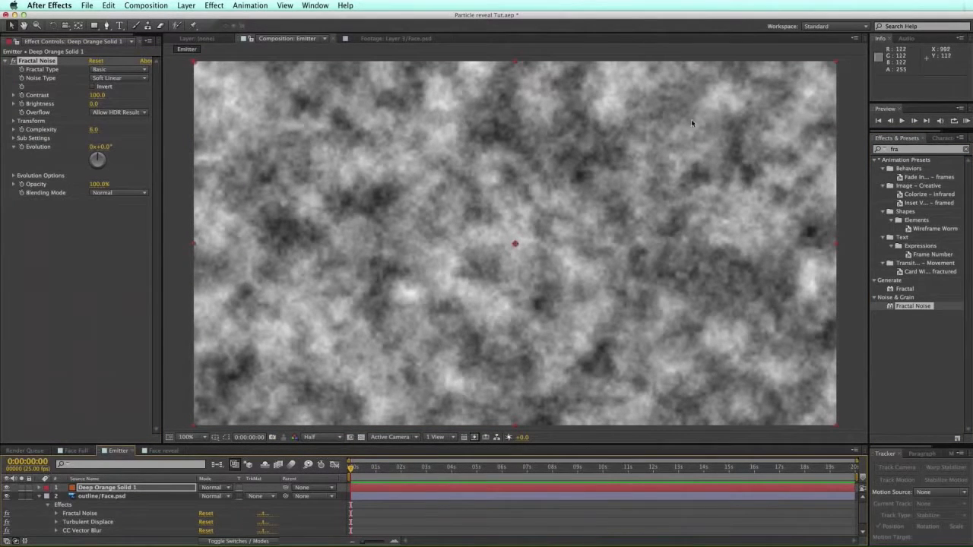
pyautogui.moveTo(98, 95)
pyautogui.mouseDown()
pyautogui.moveTo(319, 96)
pyautogui.moveTo(101, 103)
pyautogui.moveTo(326, 102)
pyautogui.moveTo(94, 112)
pyautogui.mouseUp()
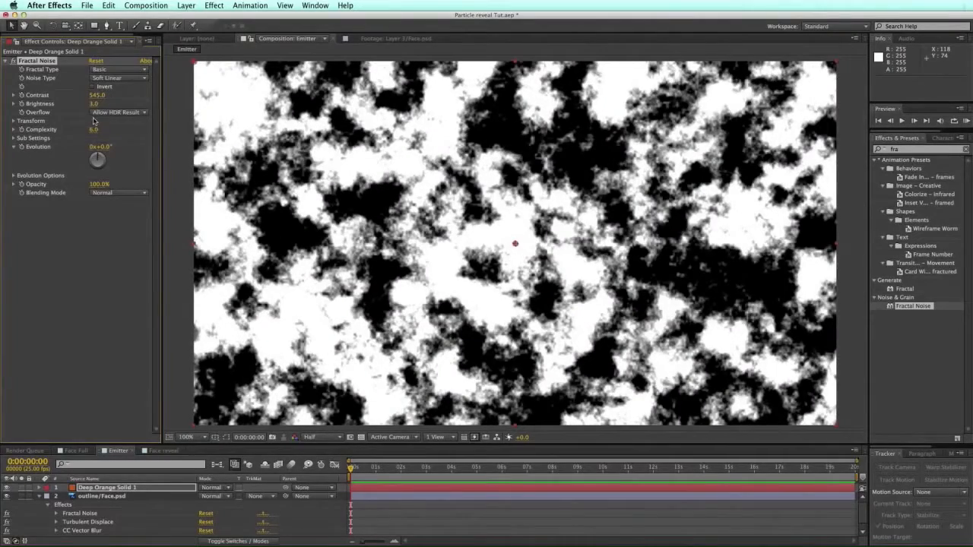
pyautogui.moveTo(107, 147); pyautogui.dragTo(547, 127)
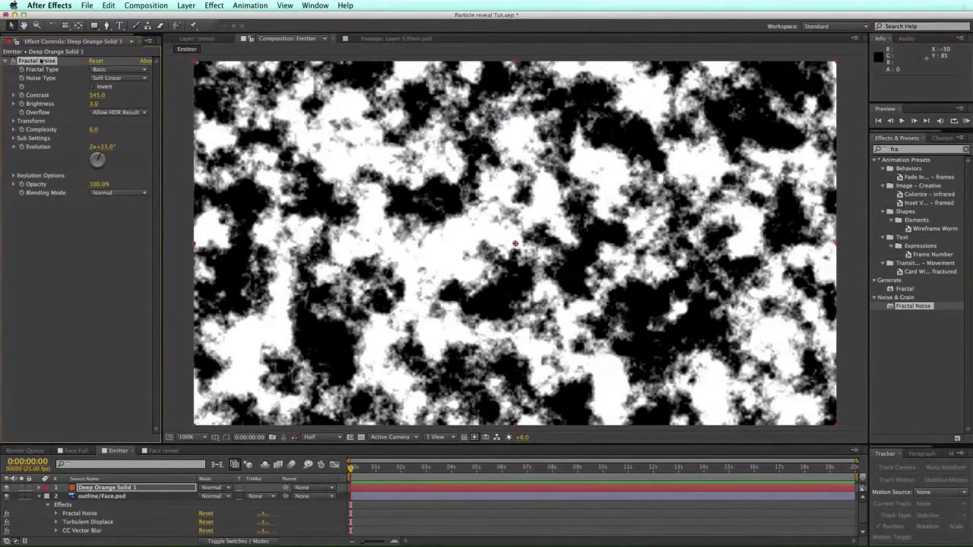
pyautogui.click(114, 487)
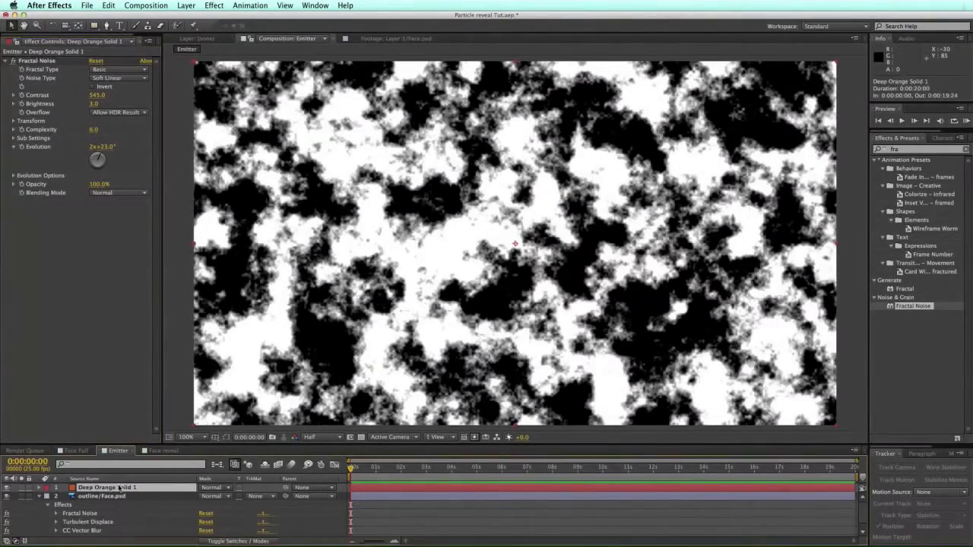
pyautogui.press('Delete')
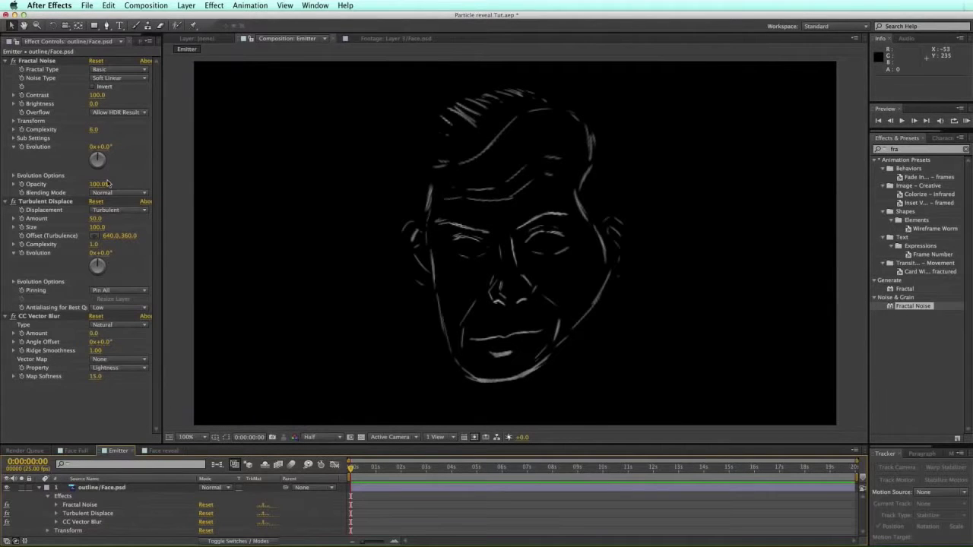
# Step: Set Fractal Noise Contrast to 1900 and Brightness to 36, and begin a time*500 Evolution expression
pyautogui.click(37, 60)
pyautogui.moveTo(99, 95); pyautogui.dragTo(857, 73)
pyautogui.moveTo(95, 92); pyautogui.dragTo(143, 93)
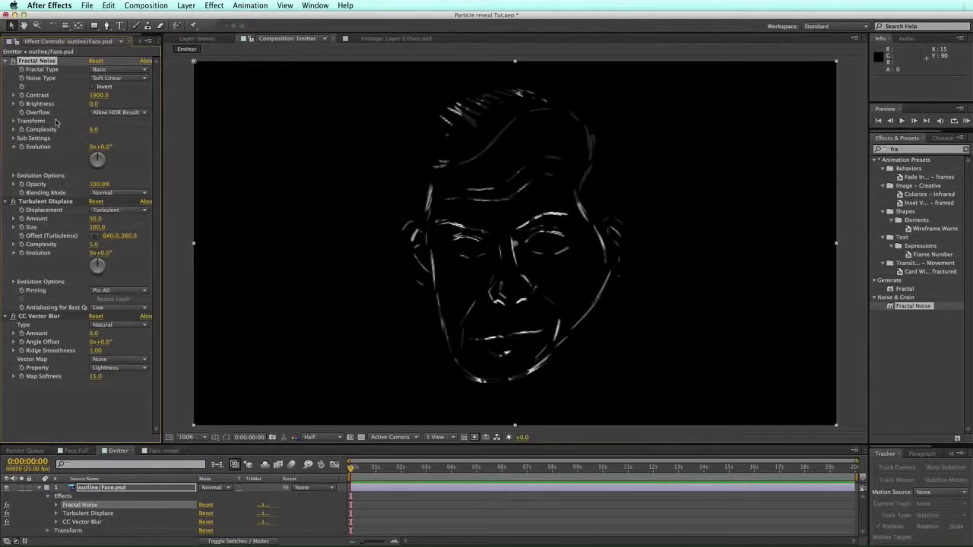
pyautogui.moveTo(94, 103); pyautogui.dragTo(114, 104)
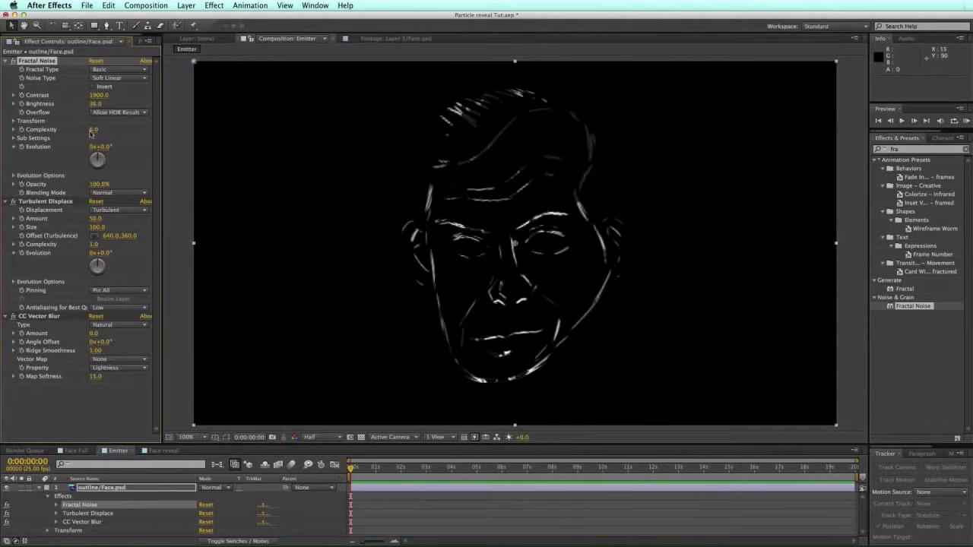
pyautogui.keyDown('alt'); pyautogui.click(21, 146); pyautogui.keyUp('alt')
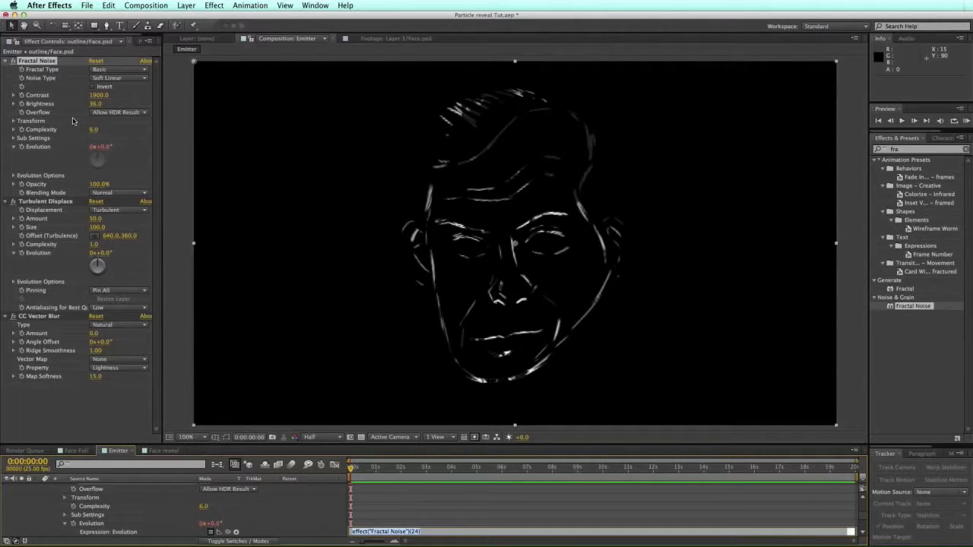
pyautogui.write('time*500')
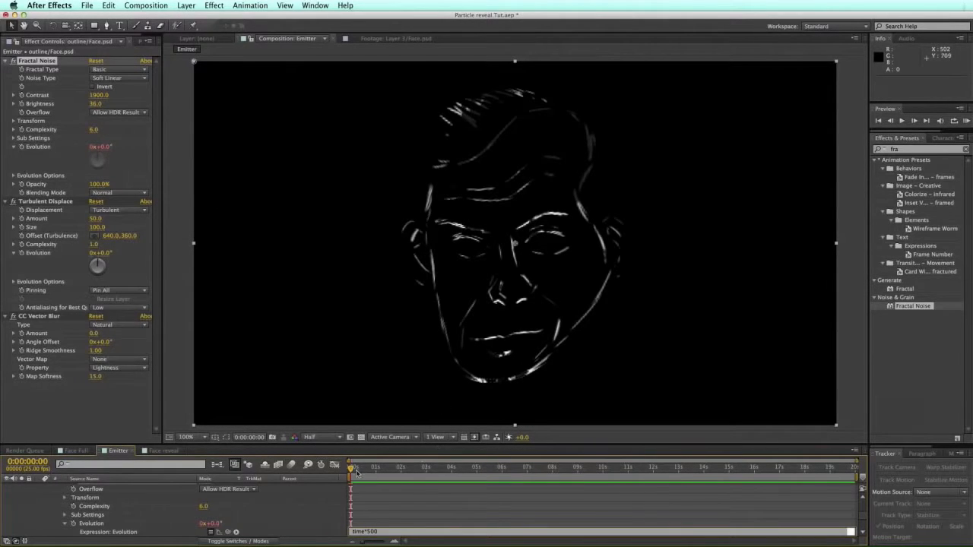
# Step: Commit the Fractal Noise Evolution expression and set Turbulent Displace Amount to 30
pyautogui.click(385, 505)
pyautogui.moveTo(352, 469); pyautogui.dragTo(327, 475)
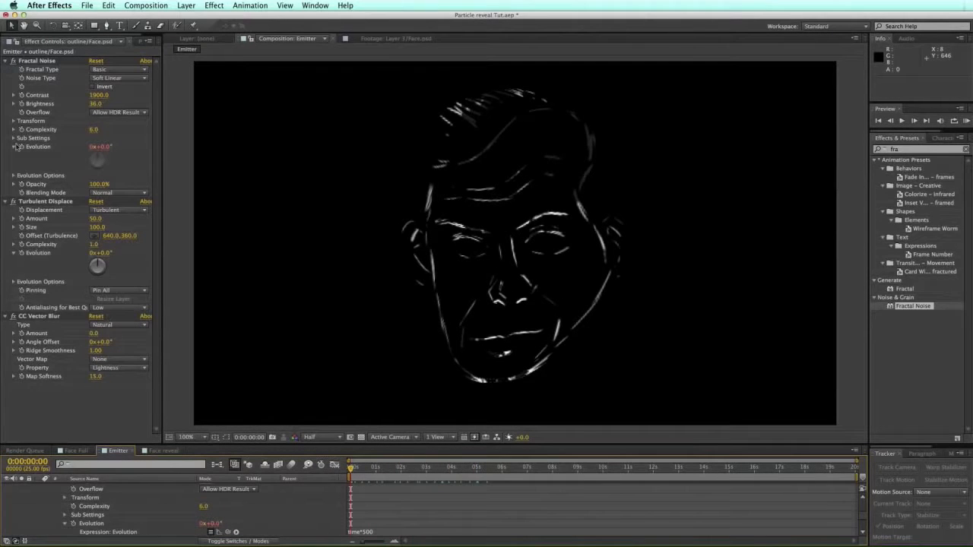
pyautogui.click(55, 202)
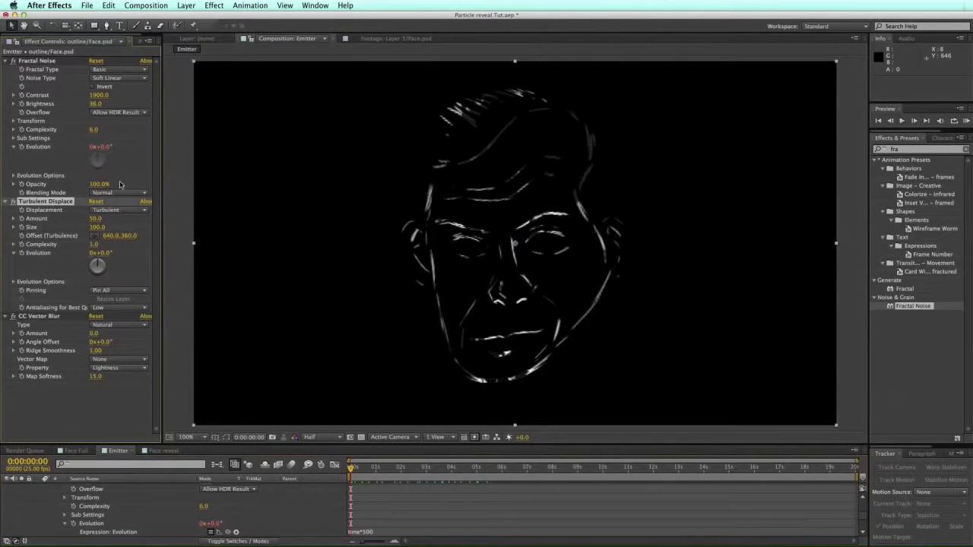
pyautogui.click(95, 219)
pyautogui.moveTo(94, 219); pyautogui.dragTo(108, 215)
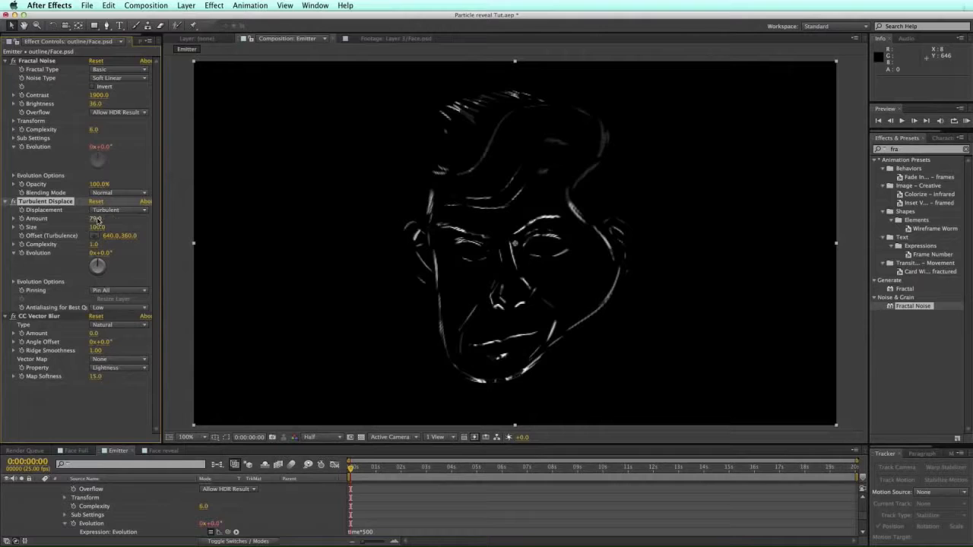
pyautogui.click(95, 223)
pyautogui.write('30')
pyautogui.press('Return')
# Step: Set Turbulent Displace Size to 25 and Complexity to 2, and drive Evolution with time*300
pyautogui.click(97, 228)
pyautogui.write('25')
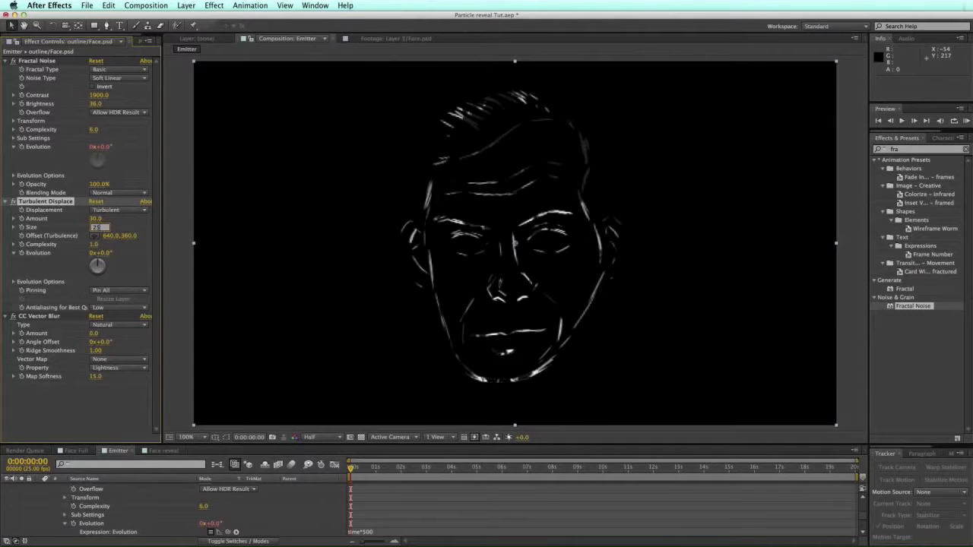
pyautogui.press('Return')
pyautogui.moveTo(351, 467)
pyautogui.mouseDown()
pyautogui.moveTo(419, 471)
pyautogui.moveTo(351, 472)
pyautogui.mouseUp()
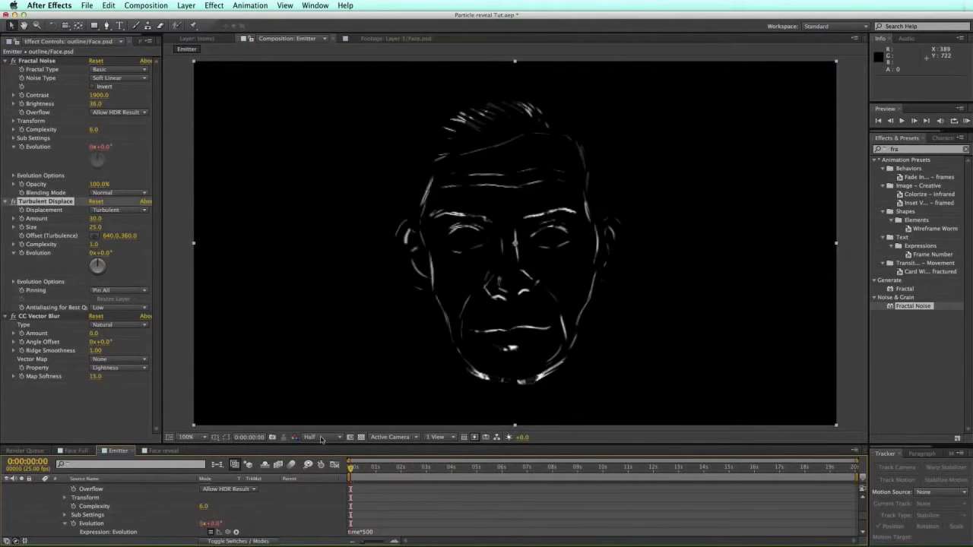
pyautogui.click(93, 245)
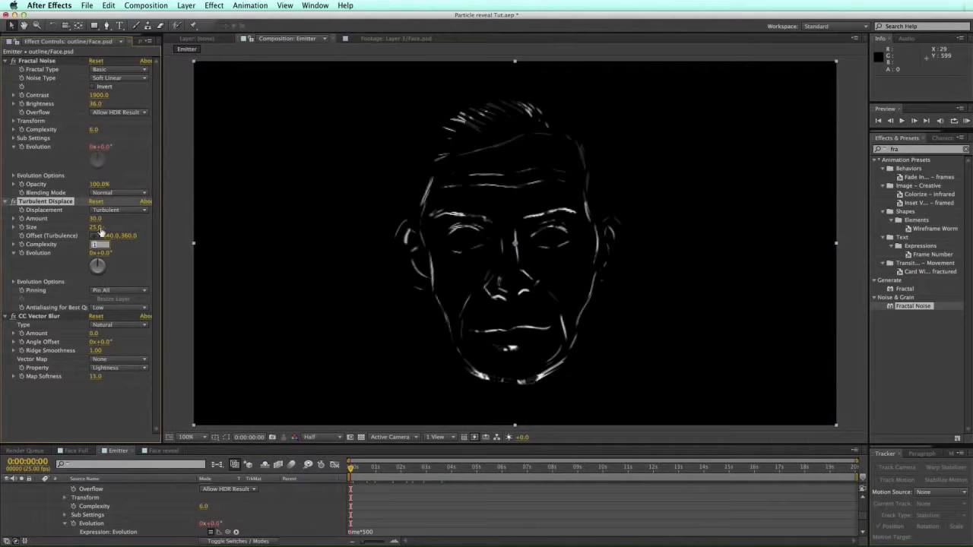
pyautogui.write('2')
pyautogui.press('Return')
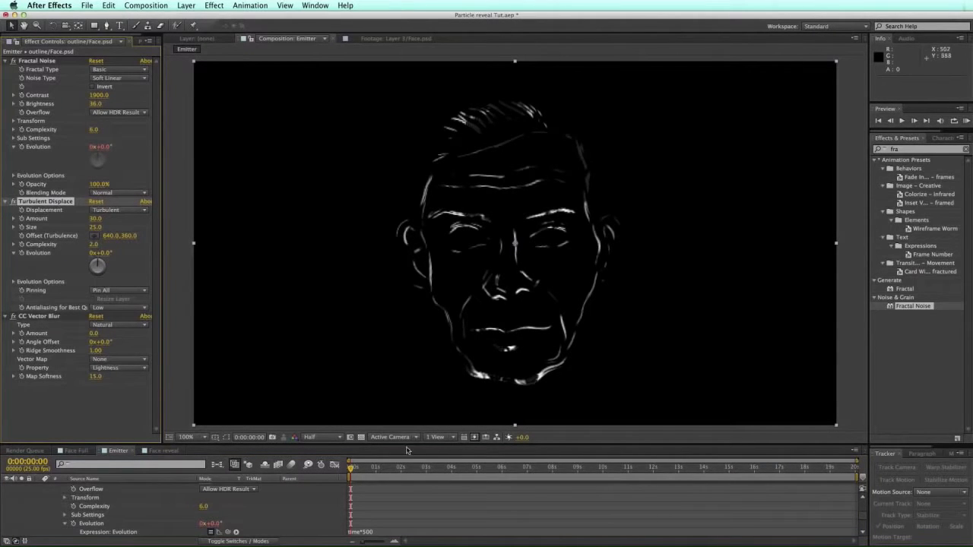
pyautogui.keyDown('alt'); pyautogui.click(22, 254); pyautogui.keyUp('alt')
pyautogui.press('BackSpace')
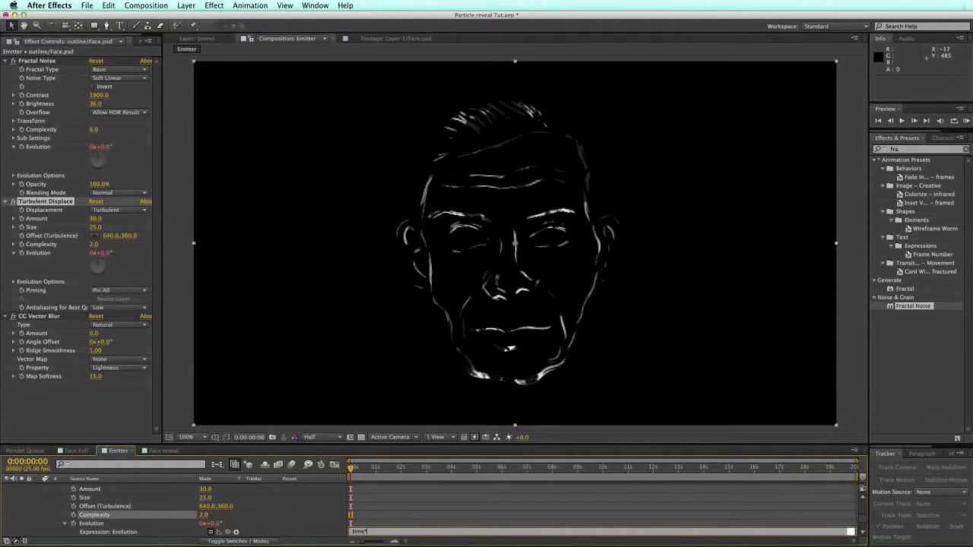
pyautogui.moveTo(353, 467); pyautogui.dragTo(541, 467)
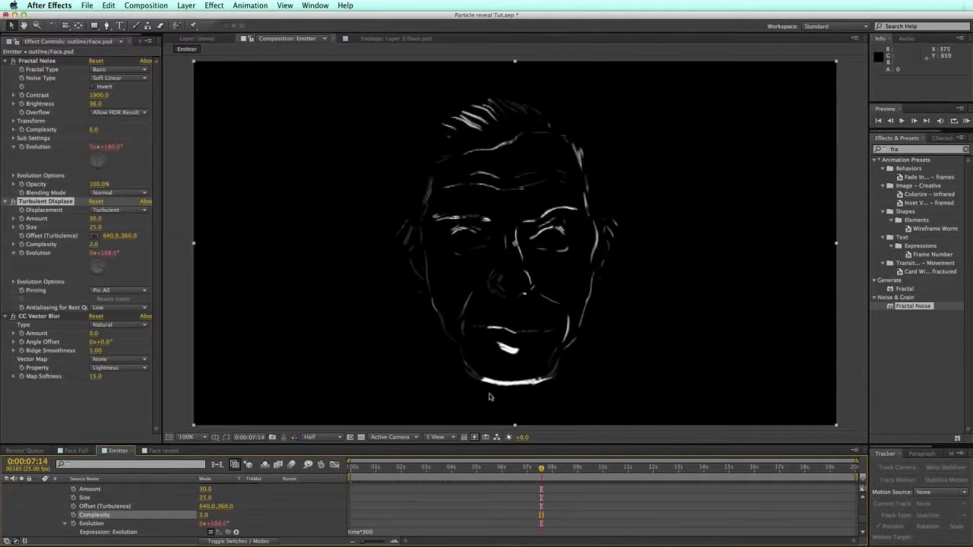
# Step: Set CC Vector Blur Amount to 14 and Map Softness to 62, then start a RAM Preview
pyautogui.click(54, 315)
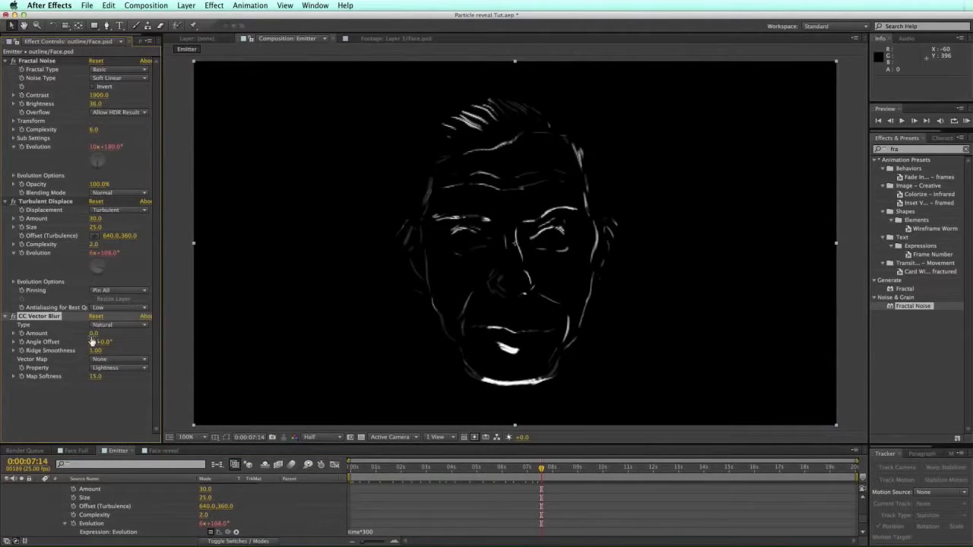
pyautogui.moveTo(92, 333); pyautogui.dragTo(122, 332)
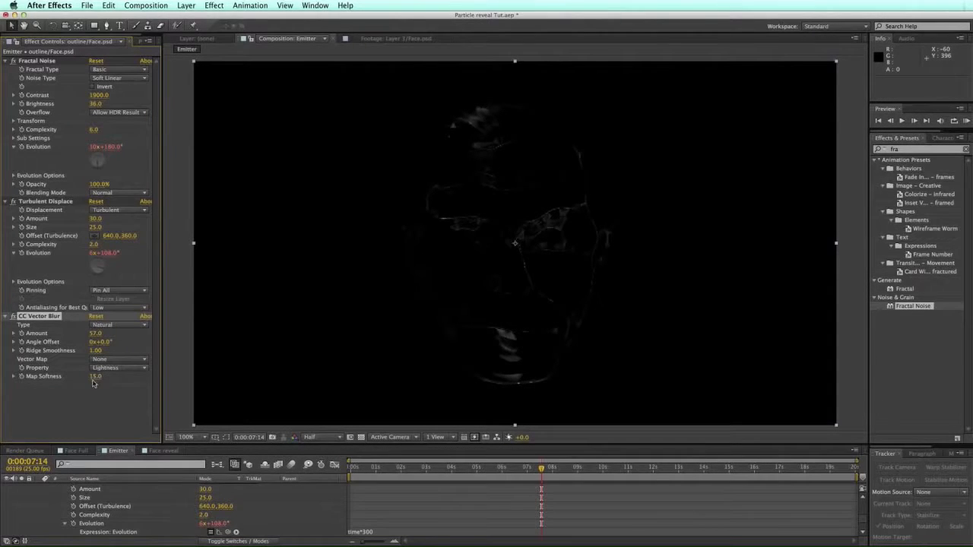
pyautogui.moveTo(97, 377); pyautogui.dragTo(326, 347)
pyautogui.moveTo(105, 335)
pyautogui.mouseDown()
pyautogui.moveTo(64, 335)
pyautogui.moveTo(90, 339)
pyautogui.mouseUp()
pyautogui.moveTo(95, 376); pyautogui.dragTo(69, 373)
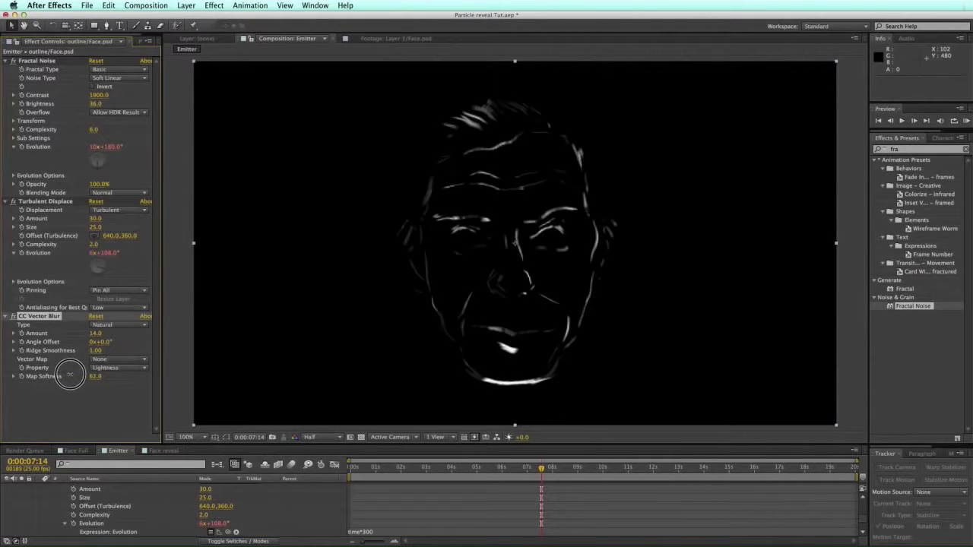
pyautogui.click(966, 120)
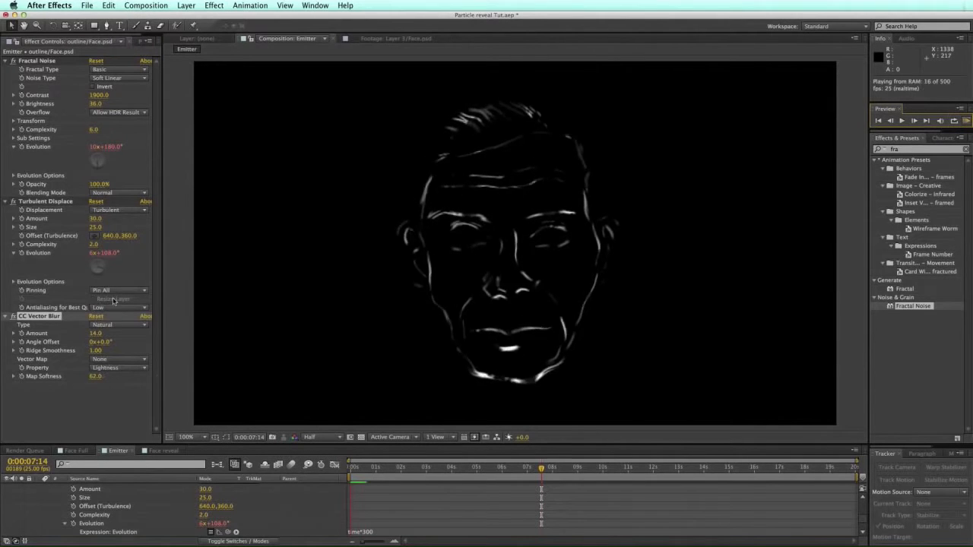
# Step: Raise the CC Vector Blur Amount to 66, preview the animation, and save with Cmd+S
pyautogui.click(101, 329)
pyautogui.moveTo(97, 333); pyautogui.dragTo(144, 334)
pyautogui.click(966, 121)
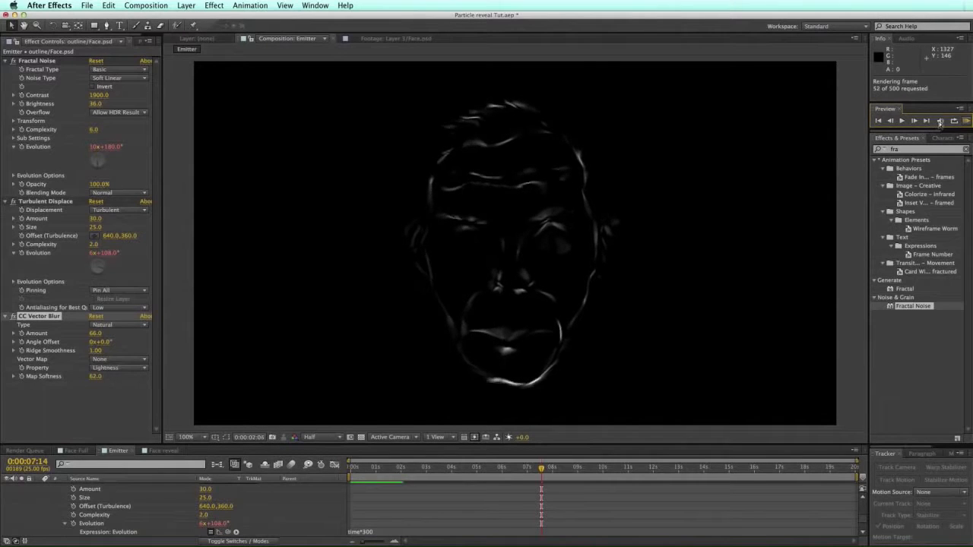
pyautogui.click(966, 121)
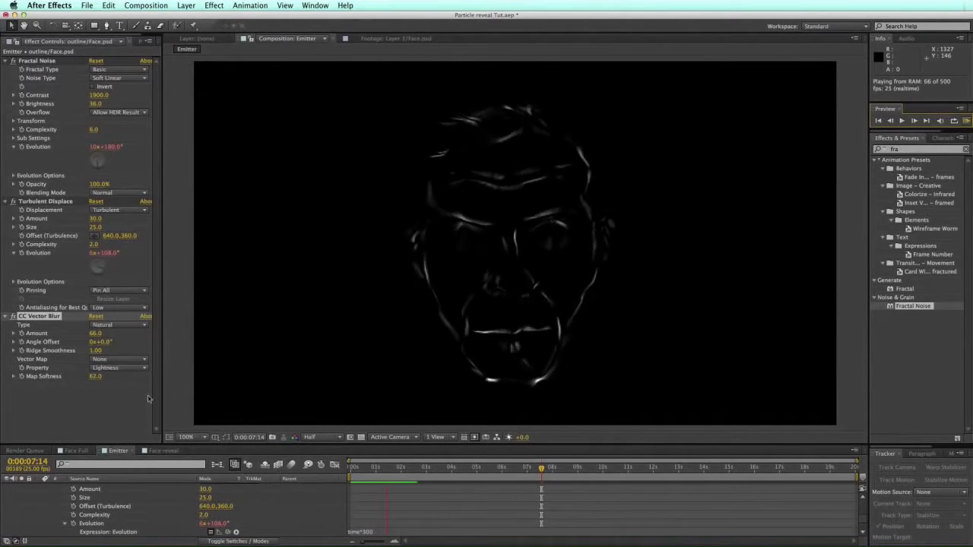
pyautogui.click(426, 129)
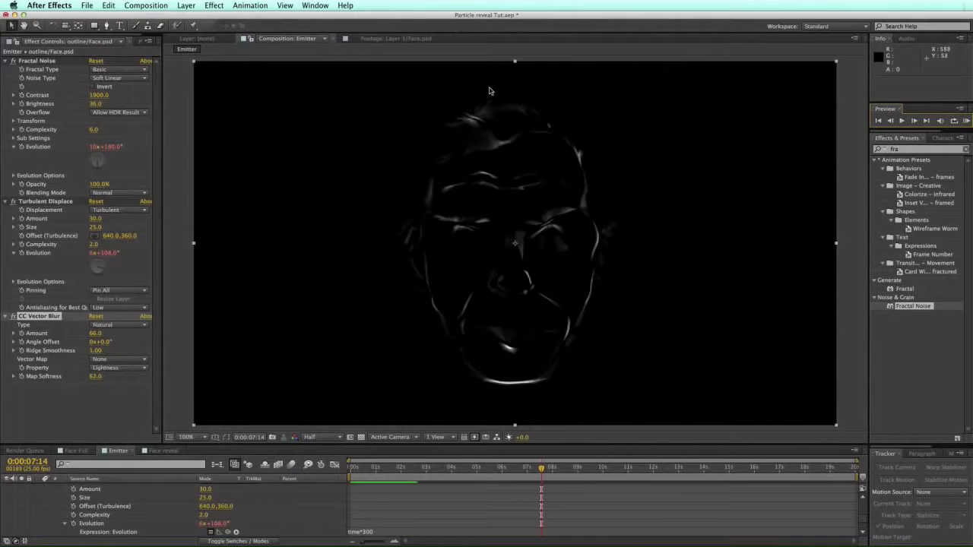
pyautogui.press('super+s')
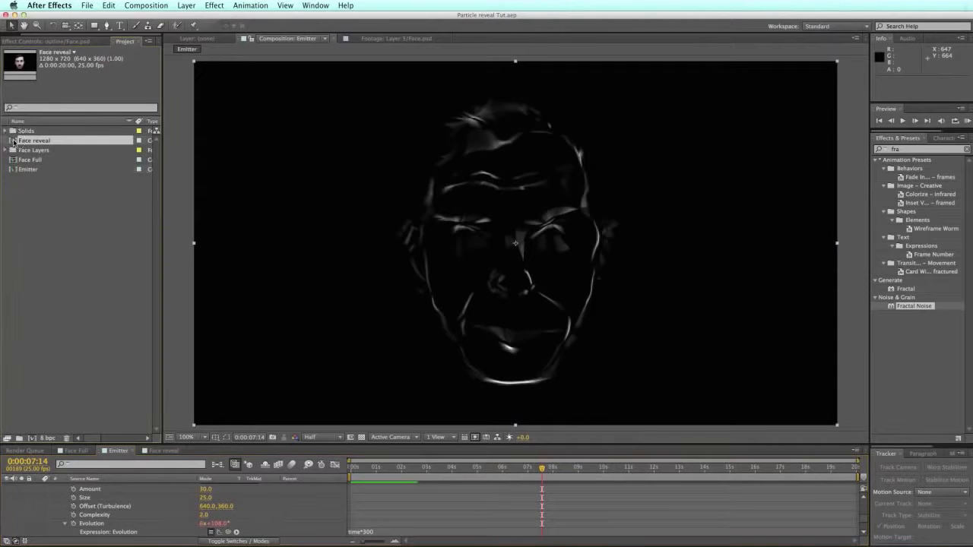
# Step: Open the Face reveal comp, enlarge the Timeline, and switch the viewer zoom from 100% to 50%
pyautogui.doubleClick(18, 142)
pyautogui.moveTo(372, 448)
pyautogui.mouseDown()
pyautogui.moveTo(369, 334)
pyautogui.moveTo(368, 388)
pyautogui.moveTo(366, 357)
pyautogui.moveTo(550, 389)
pyautogui.moveTo(742, 389)
pyautogui.moveTo(329, 358)
pyautogui.moveTo(372, 393)
pyautogui.moveTo(376, 431)
pyautogui.mouseUp()
pyautogui.press('/')
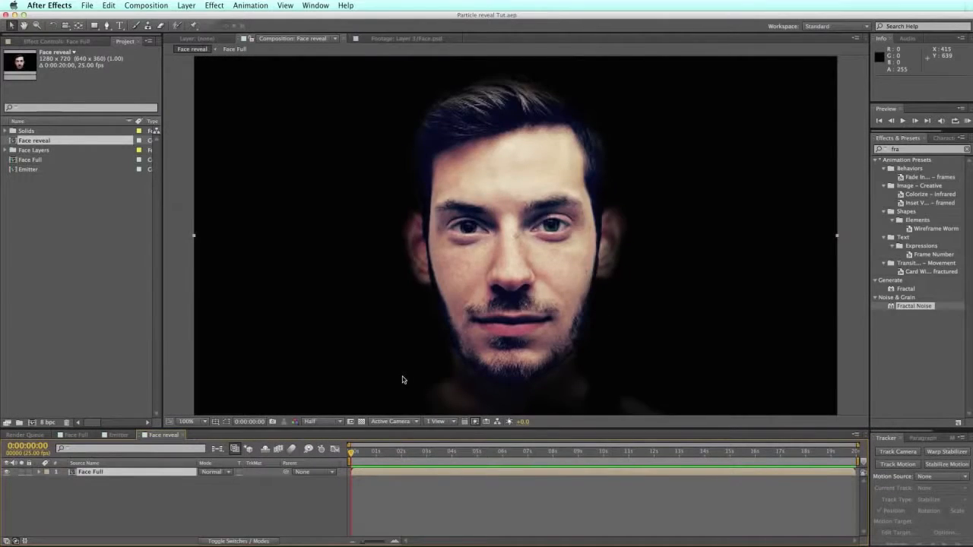
pyautogui.press(',')
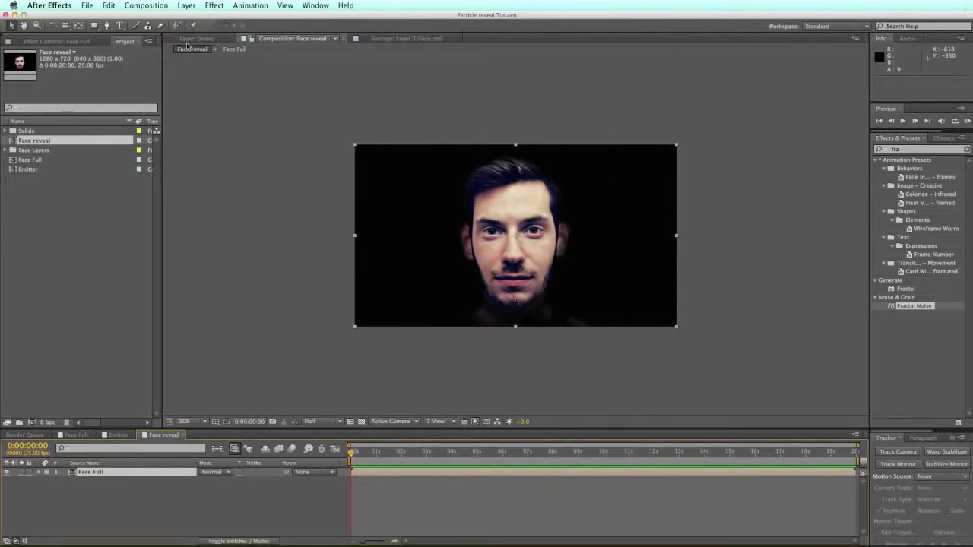
# Step: Create a new solid layer named 'particles' in the Face reveal comp
pyautogui.click(187, 6)
pyautogui.moveTo(190, 17)
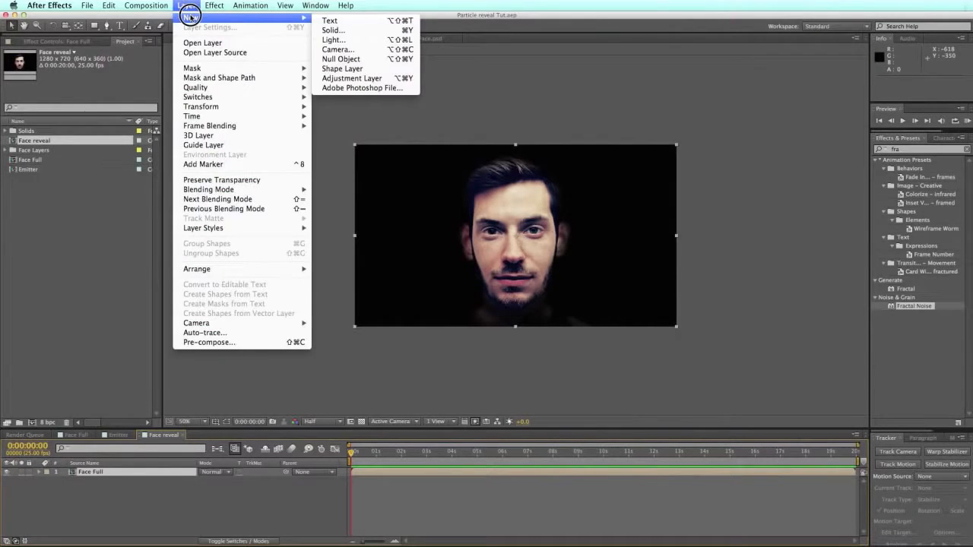
pyautogui.click(345, 29)
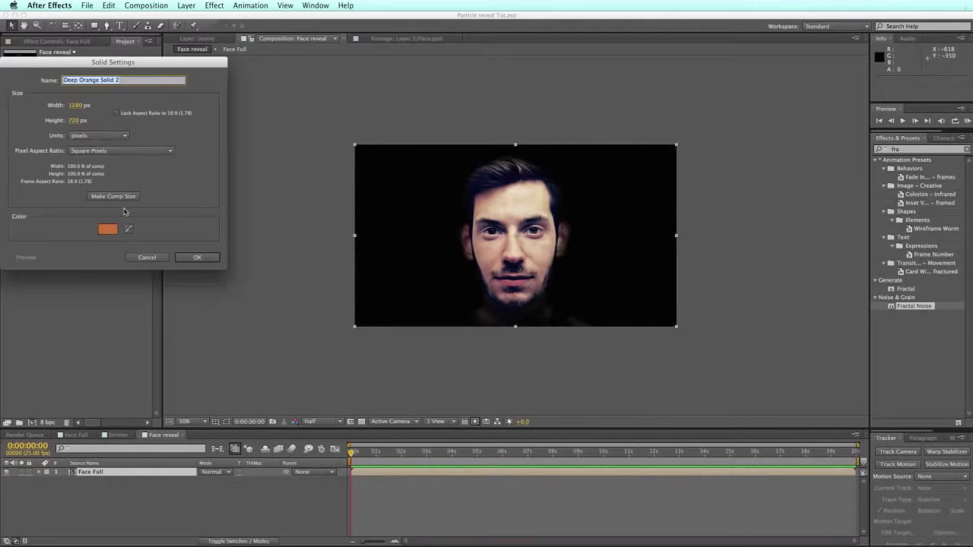
pyautogui.write('particles')
pyautogui.press('Return')
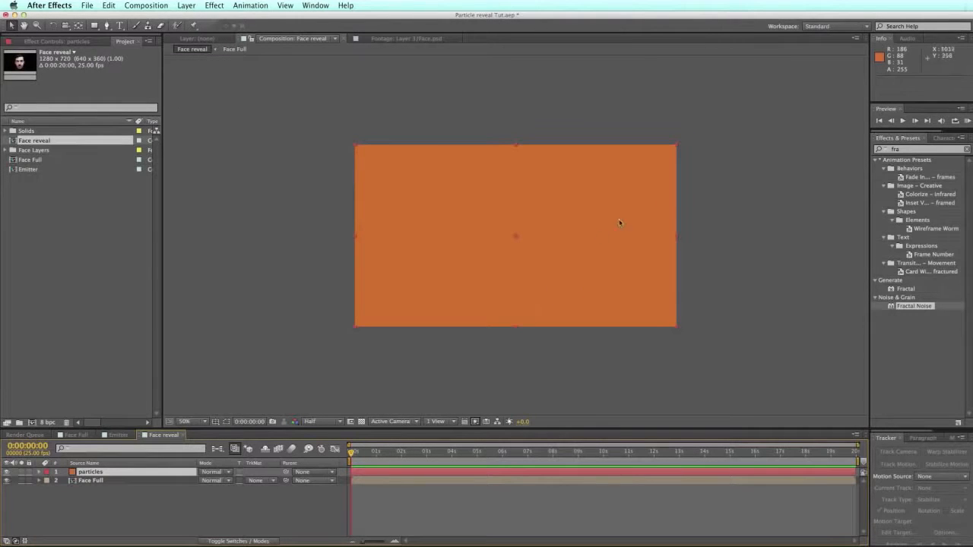
pyautogui.click(874, 136)
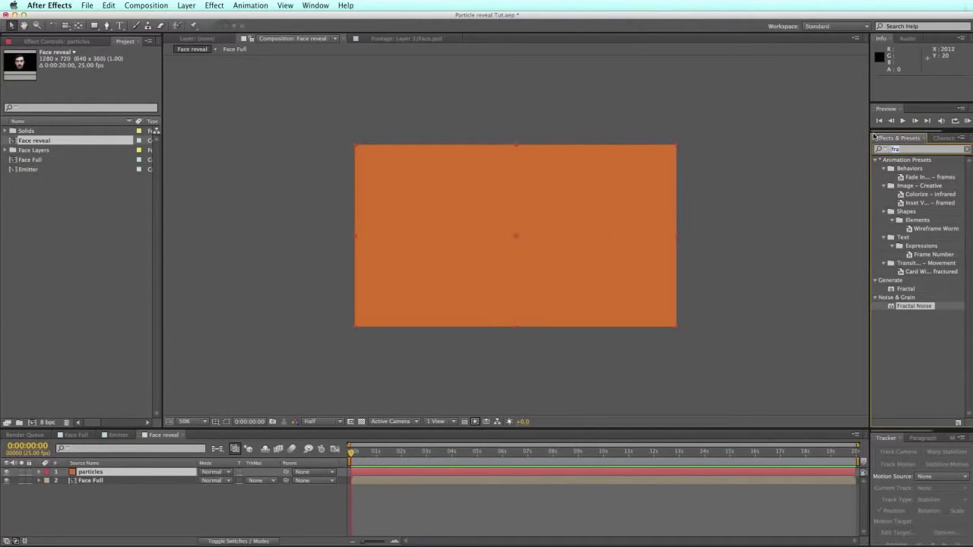
# Step: Apply Trapcode Particular, found by searching 'part', to the particles solid and expand its Emitter group
pyautogui.write('parti')
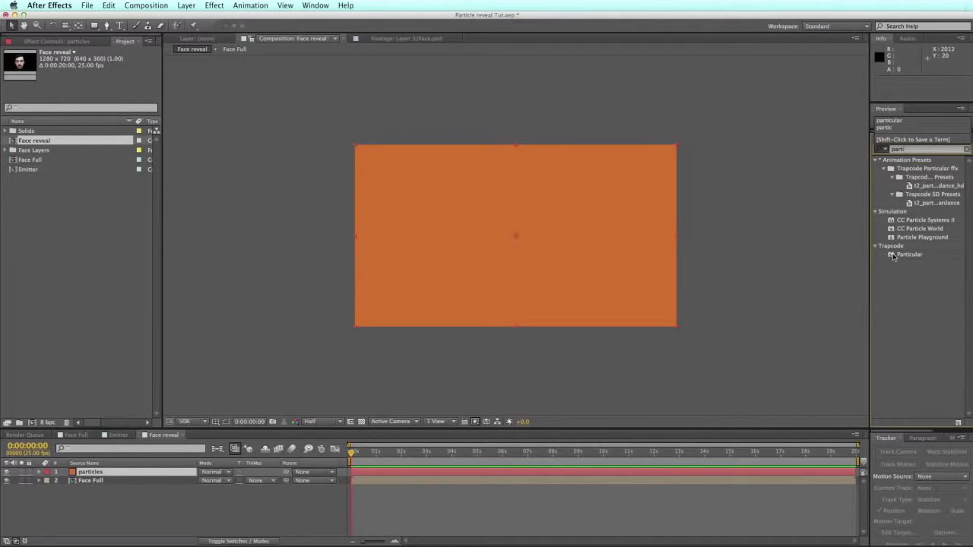
pyautogui.doubleClick(890, 255)
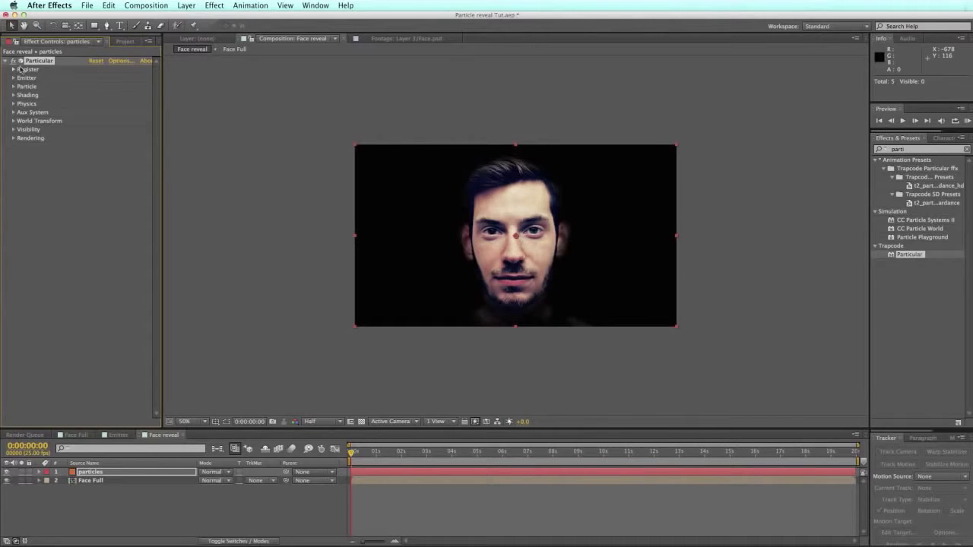
pyautogui.moveTo(354, 452); pyautogui.dragTo(450, 453)
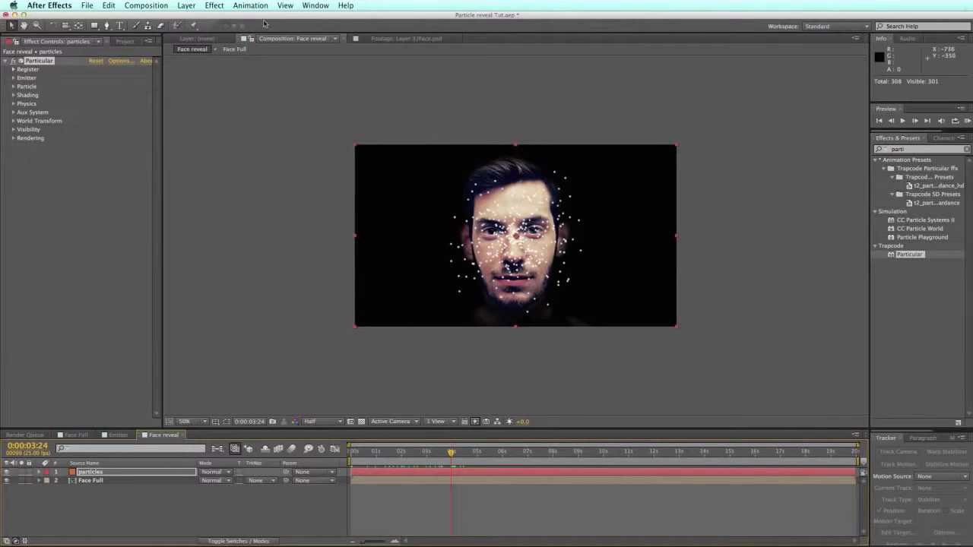
pyautogui.click(13, 78)
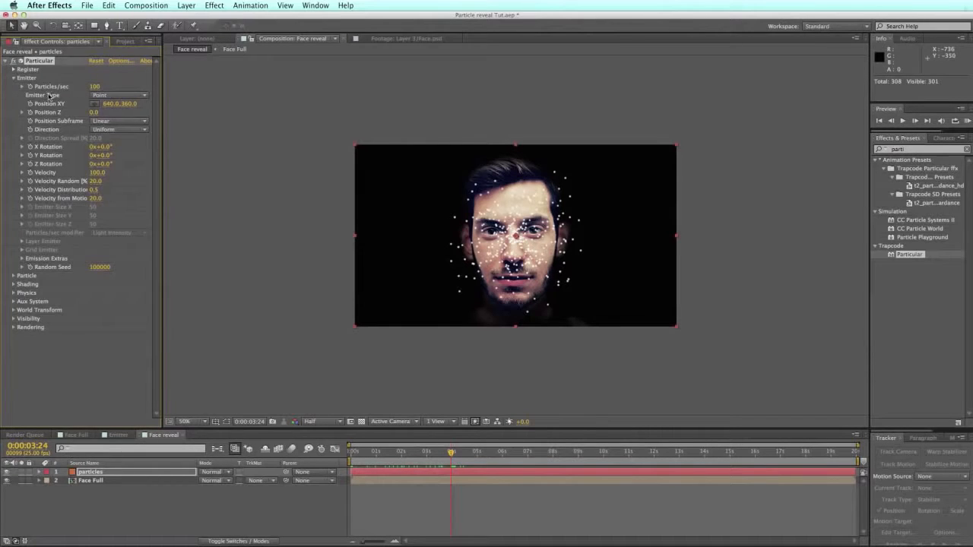
# Step: Switch the emitter type to Box and set Emitter Size X to 500
pyautogui.click(111, 97)
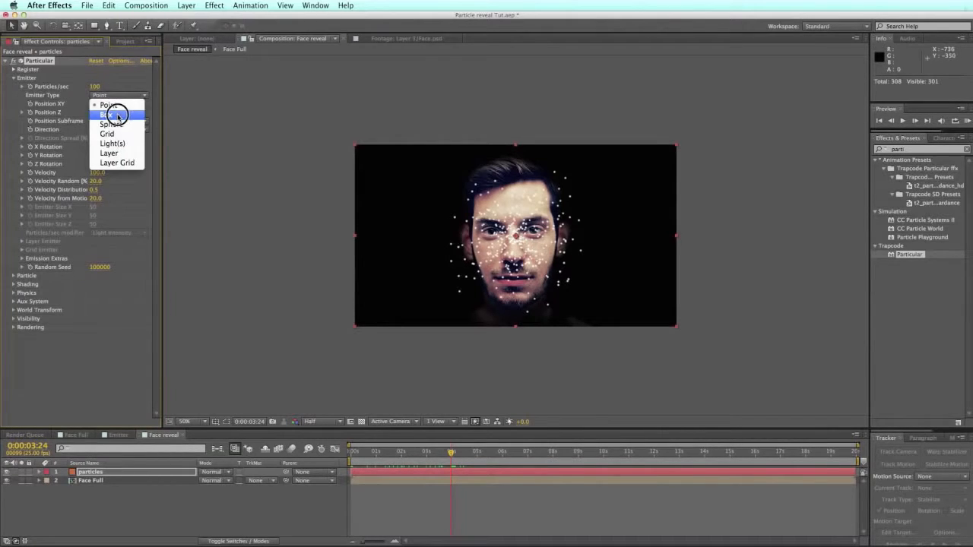
pyautogui.click(115, 119)
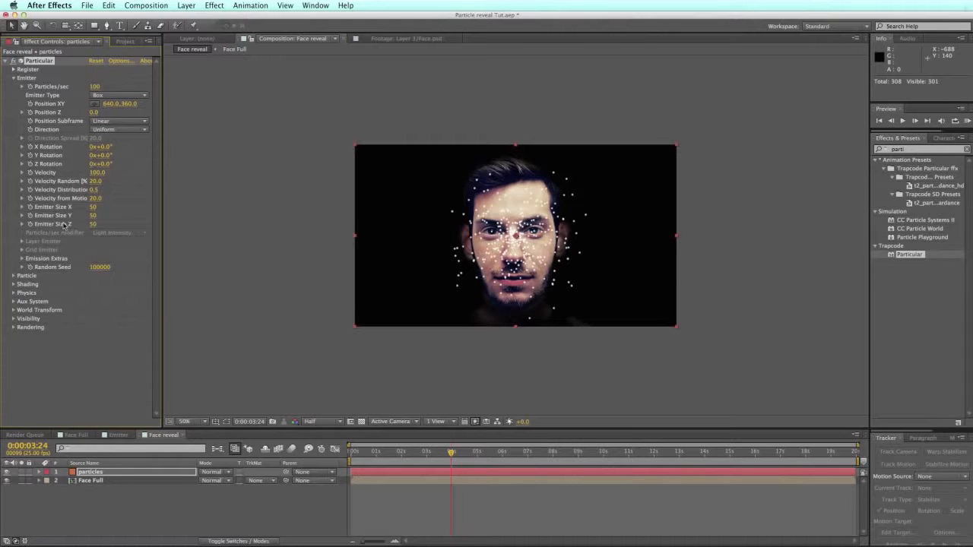
pyautogui.moveTo(92, 208); pyautogui.dragTo(113, 207)
pyautogui.click(95, 207)
pyautogui.write('500')
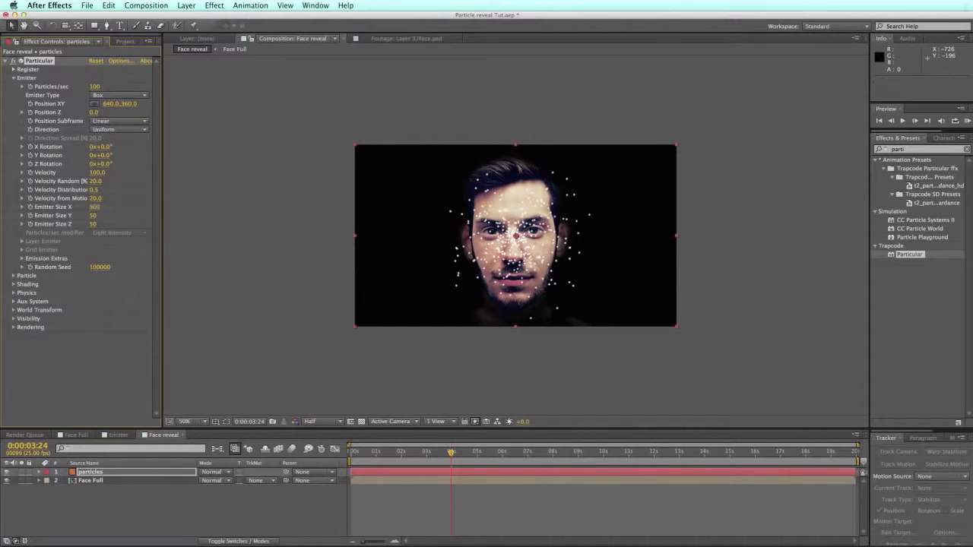
pyautogui.press('Return')
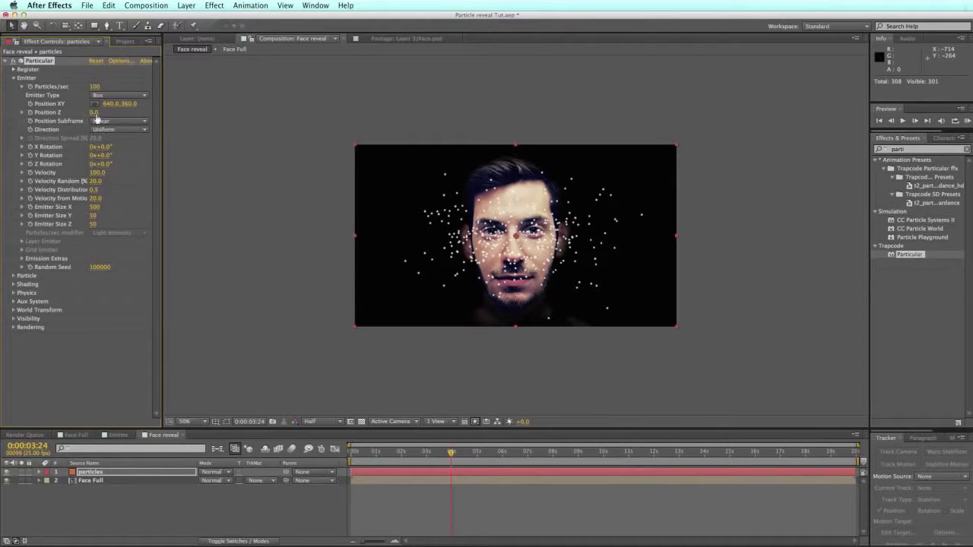
# Step: Move the emitter position down to the bottom edge of the face
pyautogui.moveTo(128, 107); pyautogui.dragTo(391, 103)
pyautogui.moveTo(403, 453); pyautogui.dragTo(293, 452)
pyautogui.moveTo(517, 371); pyautogui.dragTo(517, 321)
pyautogui.moveTo(359, 456)
pyautogui.mouseDown()
pyautogui.moveTo(515, 454)
pyautogui.moveTo(351, 455)
pyautogui.mouseUp()
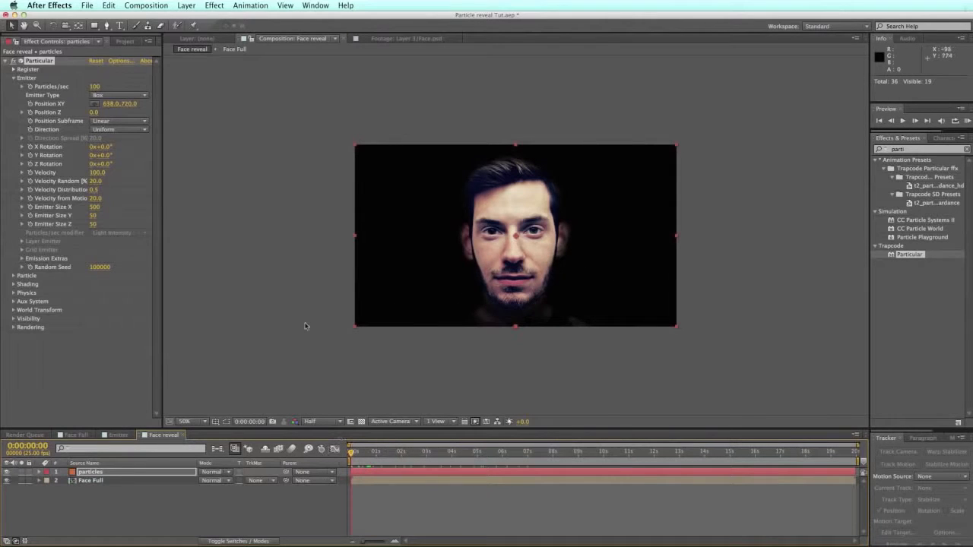
# Step: Set the emitter Direction to Directional so particles emit one way
pyautogui.click(116, 130)
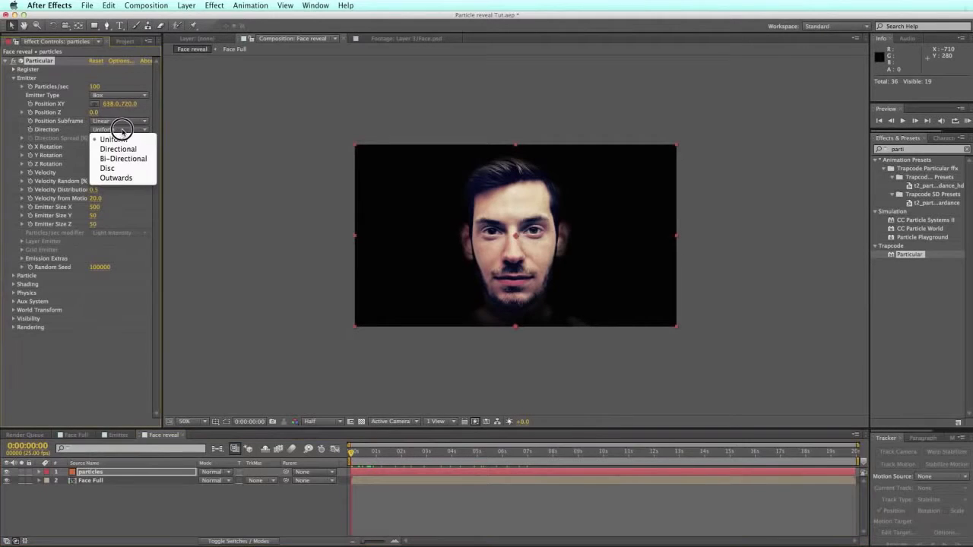
pyautogui.click(123, 148)
pyautogui.moveTo(354, 454)
pyautogui.mouseDown()
pyautogui.moveTo(494, 454)
pyautogui.moveTo(348, 454)
pyautogui.mouseUp()
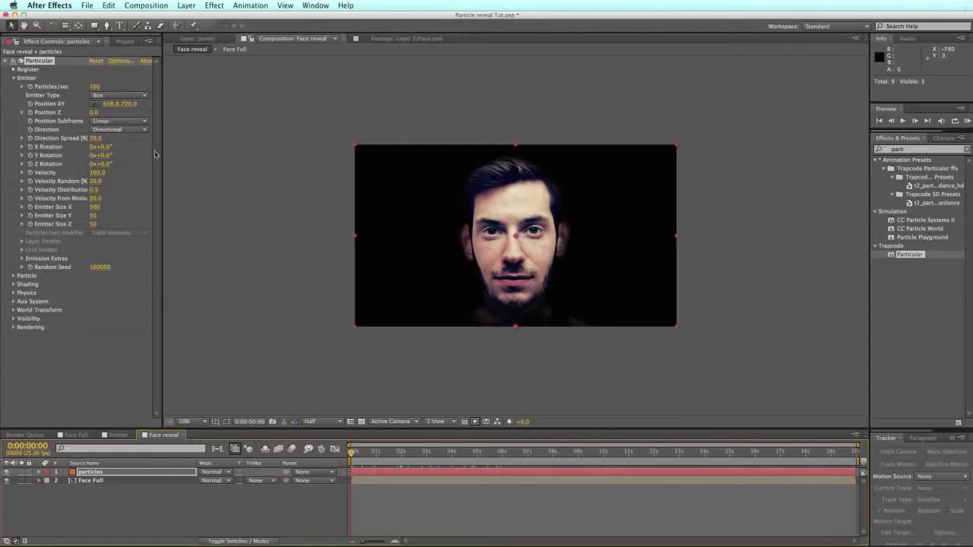
# Step: Set the Physics Gravity to -40 and run a RAM Preview of the rising particles
pyautogui.click(13, 275)
pyautogui.scroll(-1, 20, 273)
pyautogui.scroll(-2, 77, 201)
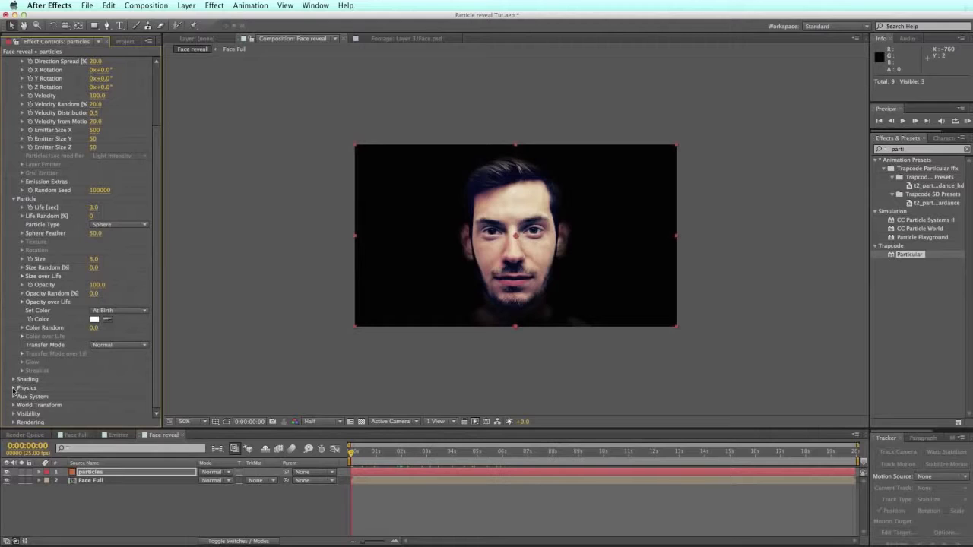
pyautogui.click(13, 388)
pyautogui.scroll(-1, 20, 395)
pyautogui.scroll(-3, 71, 350)
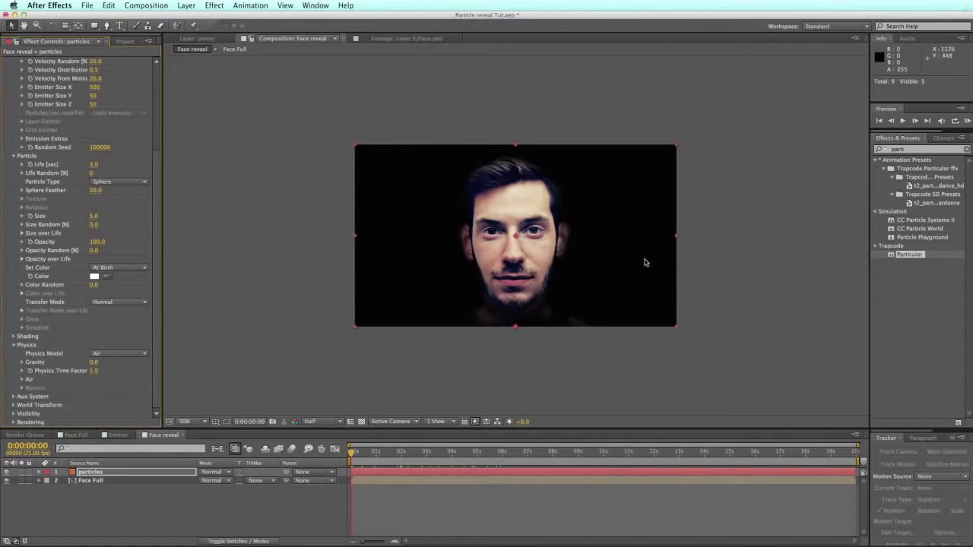
pyautogui.click(94, 362)
pyautogui.write('-40')
pyautogui.press('Return')
pyautogui.click(967, 120)
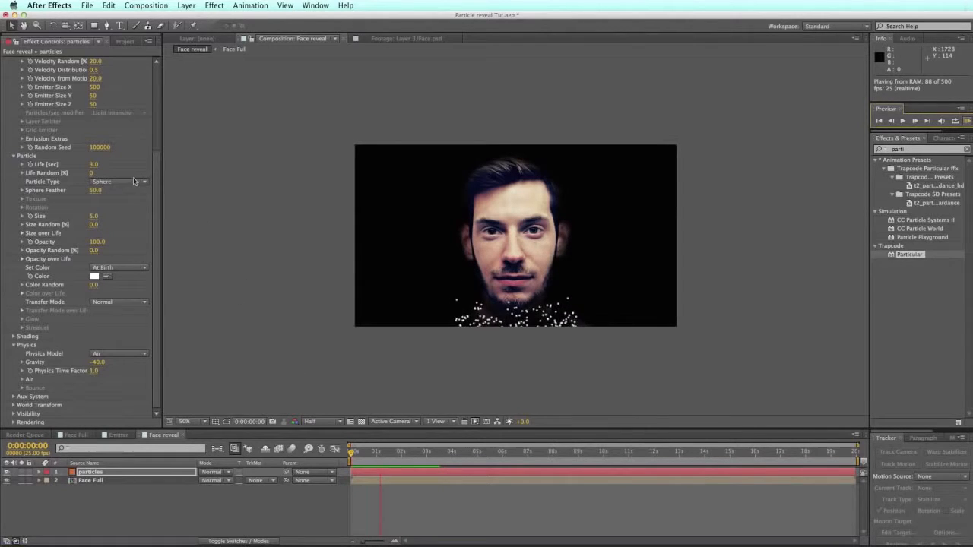
pyautogui.press('space')
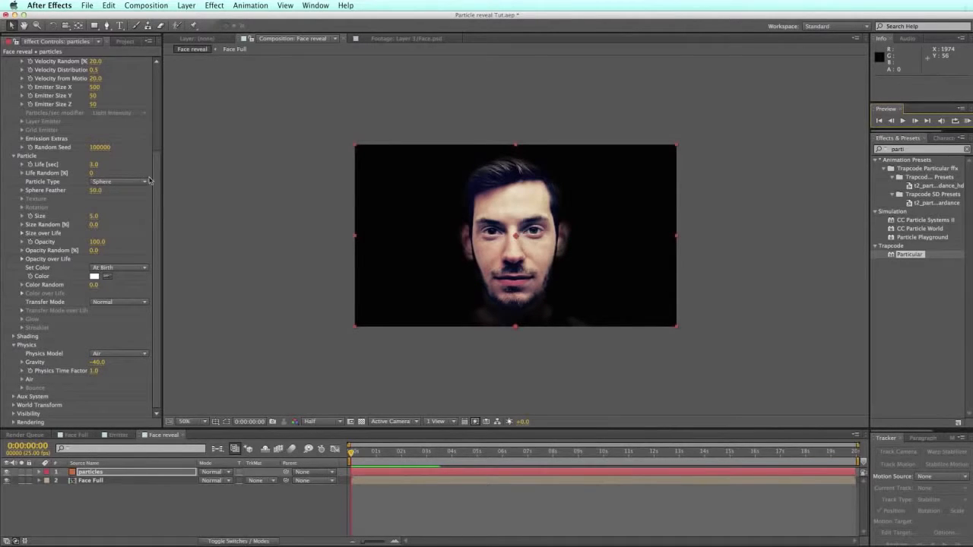
# Step: Set the particle Life [sec] to 5
pyautogui.click(94, 165)
pyautogui.write('5')
pyautogui.press('Return')
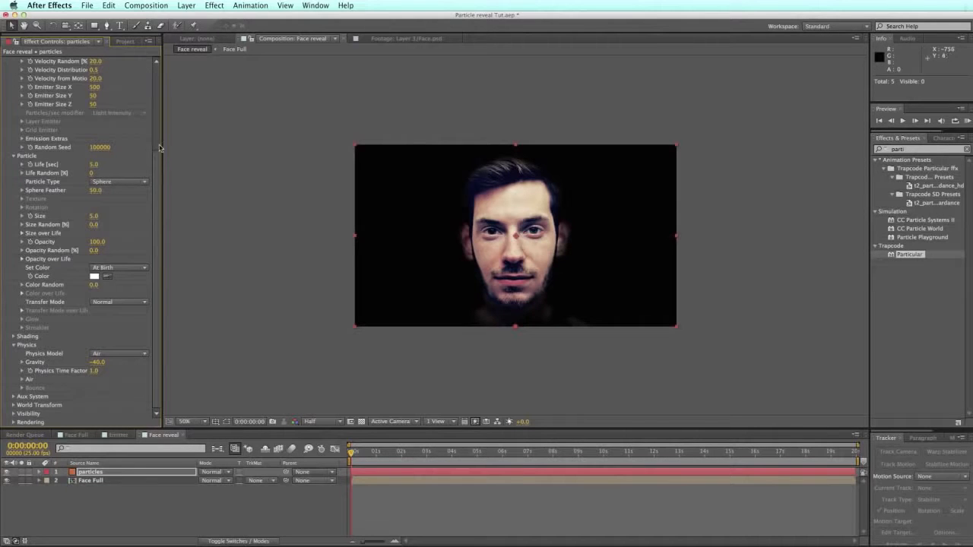
pyautogui.moveTo(353, 454); pyautogui.dragTo(549, 454)
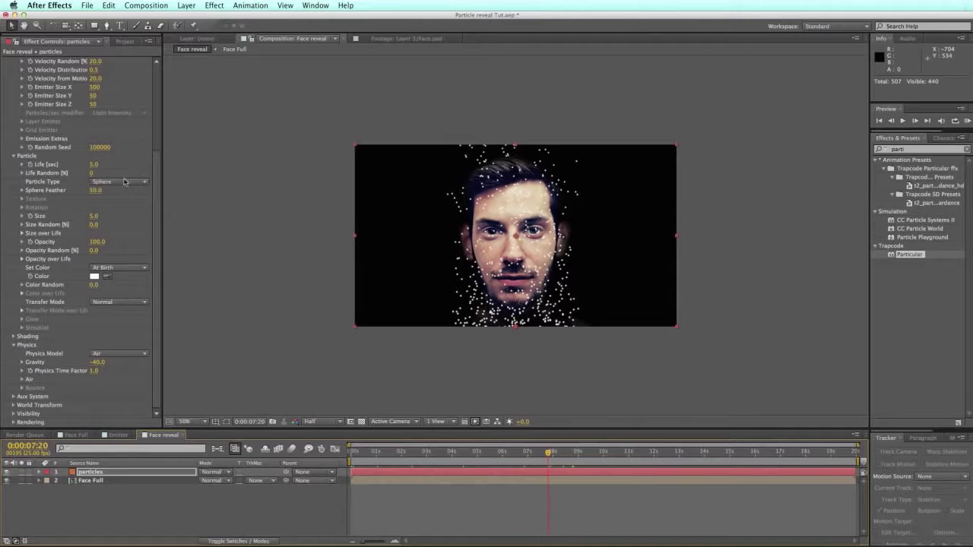
# Step: Set Sphere Feather to 5 and raise the particle Size to 14
pyautogui.moveTo(95, 191); pyautogui.dragTo(74, 189)
pyautogui.click(96, 190)
pyautogui.write('5')
pyautogui.press('Return')
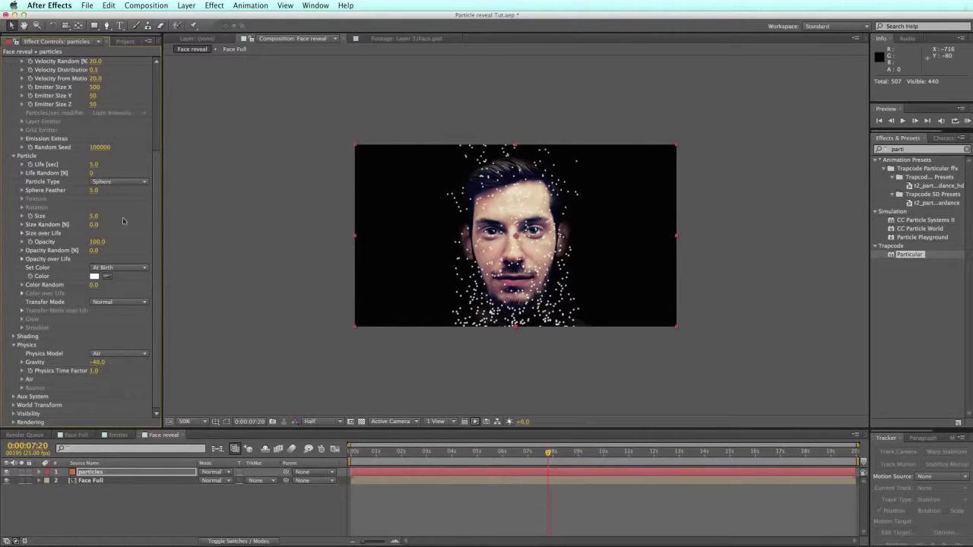
pyautogui.moveTo(372, 454); pyautogui.dragTo(440, 449)
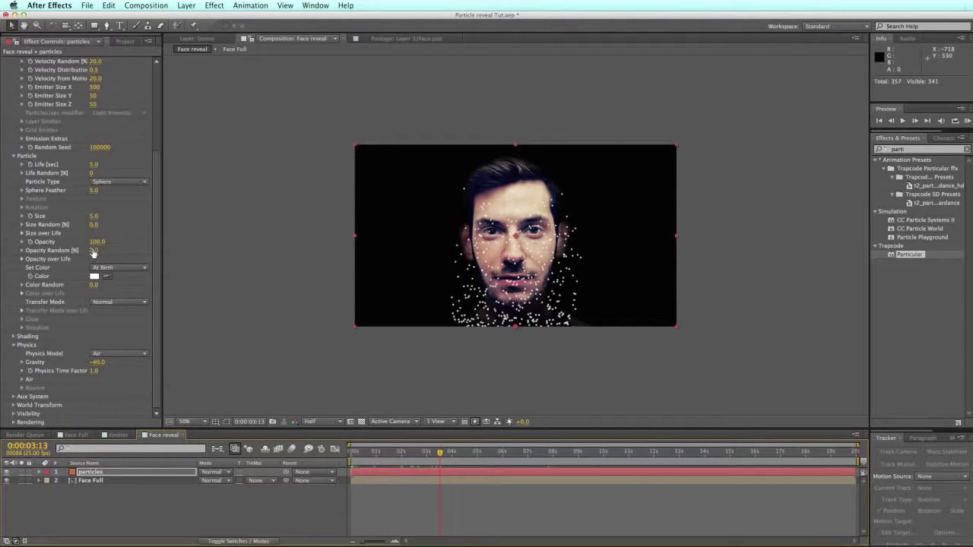
pyautogui.moveTo(94, 216)
pyautogui.mouseDown()
pyautogui.moveTo(106, 216)
pyautogui.moveTo(92, 216)
pyautogui.mouseUp()
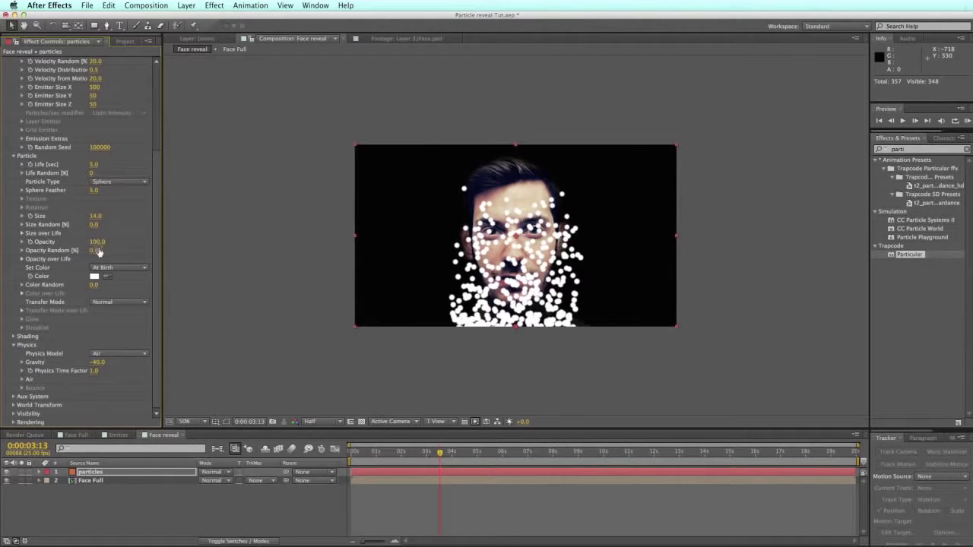
# Step: Reveal the Size over Life graph, widen Effect Controls, and apply the ramp up-and-down preset
pyautogui.click(22, 233)
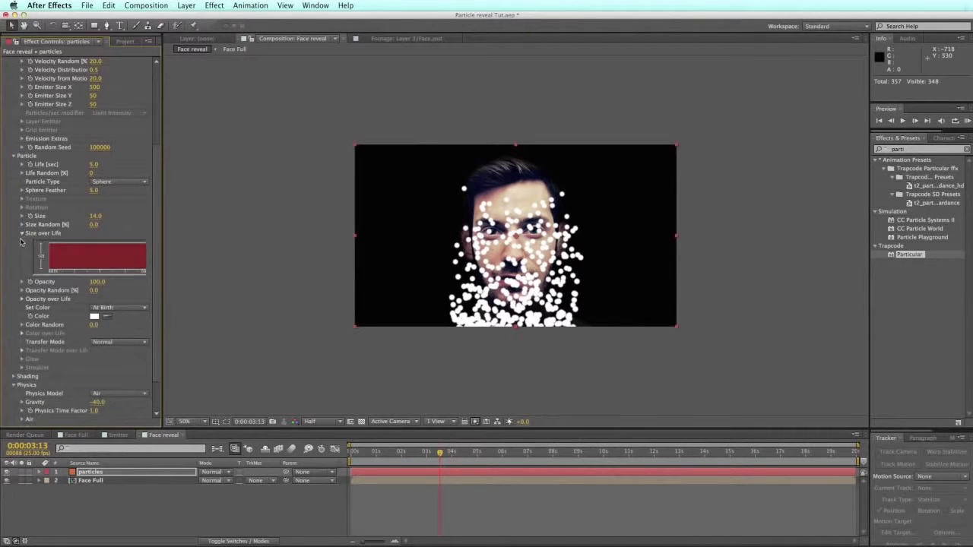
pyautogui.moveTo(160, 368); pyautogui.dragTo(221, 335)
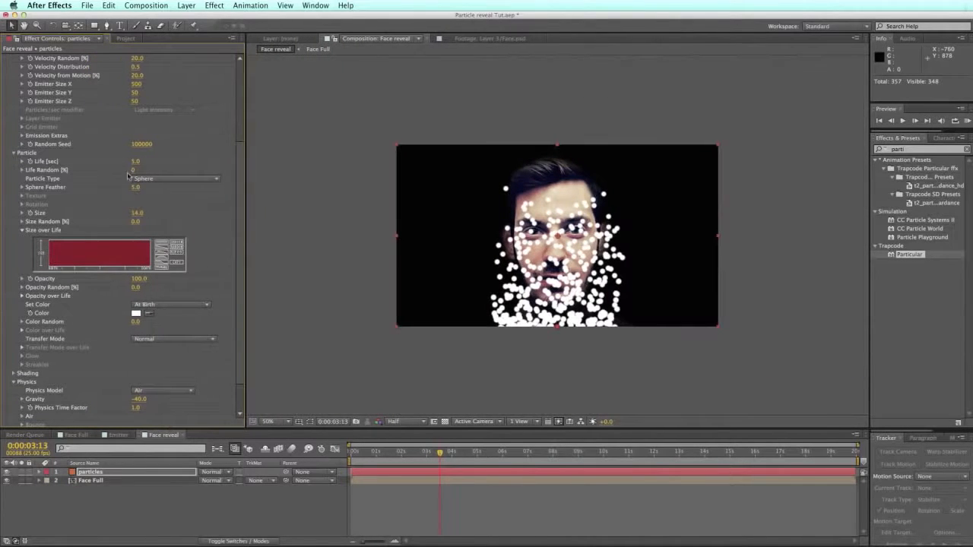
pyautogui.click(162, 261)
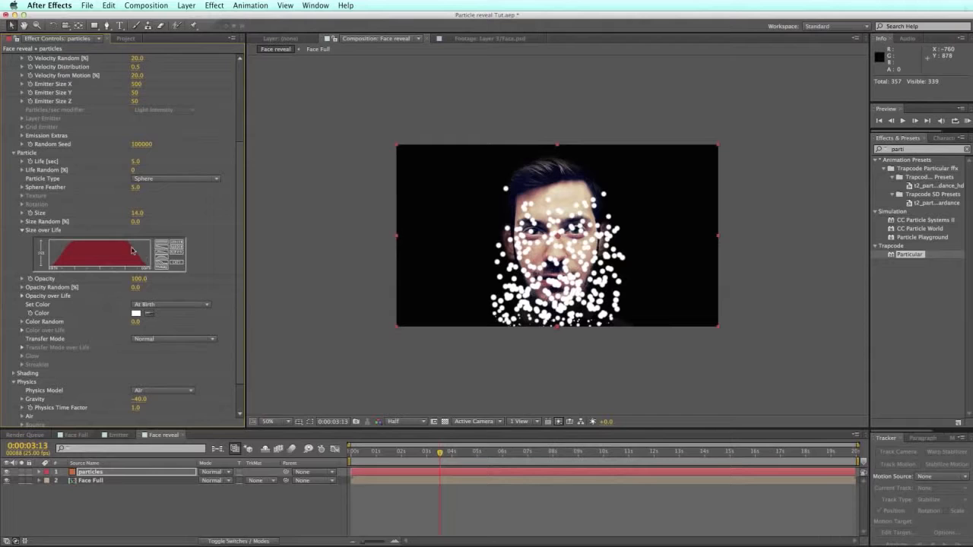
# Step: Redraw the Size over Life curve into a smooth rounded dome
pyautogui.moveTo(52, 265)
pyautogui.mouseDown()
pyautogui.moveTo(94, 243)
pyautogui.moveTo(152, 262)
pyautogui.moveTo(52, 255)
pyautogui.moveTo(65, 242)
pyautogui.moveTo(99, 242)
pyautogui.moveTo(156, 267)
pyautogui.moveTo(60, 253)
pyautogui.moveTo(89, 243)
pyautogui.moveTo(156, 269)
pyautogui.mouseUp()
pyautogui.moveTo(51, 264)
pyautogui.mouseDown()
pyautogui.moveTo(86, 243)
pyautogui.moveTo(156, 272)
pyautogui.mouseUp()
pyautogui.moveTo(49, 265)
pyautogui.mouseDown()
pyautogui.moveTo(69, 245)
pyautogui.moveTo(117, 256)
pyautogui.mouseUp()
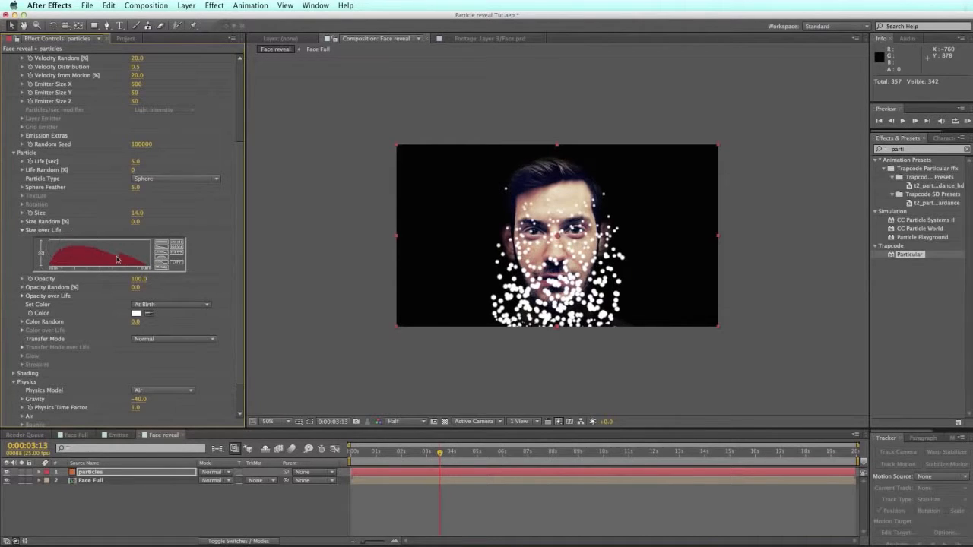
pyautogui.moveTo(51, 264)
pyautogui.mouseDown()
pyautogui.moveTo(84, 239)
pyautogui.moveTo(125, 251)
pyautogui.moveTo(158, 276)
pyautogui.mouseUp()
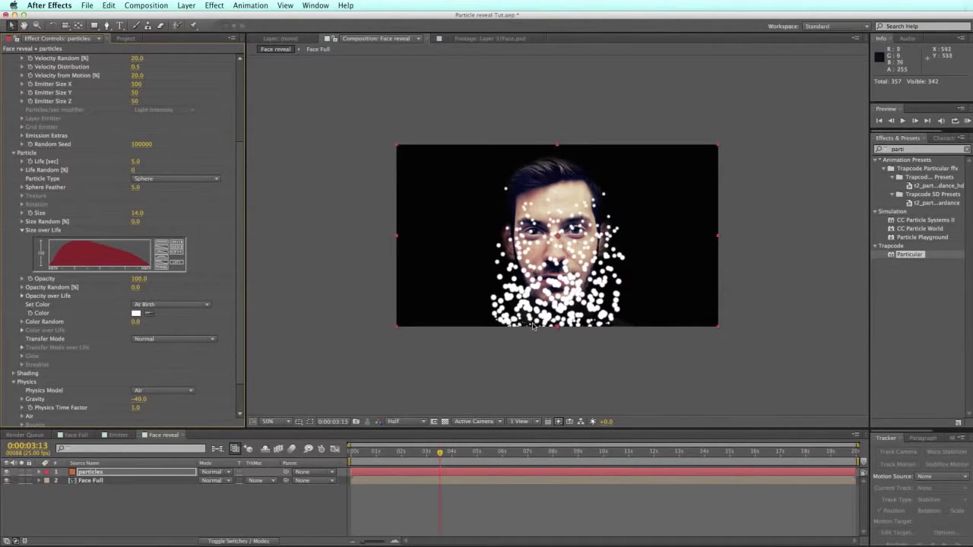
pyautogui.scroll(2, 532, 325)
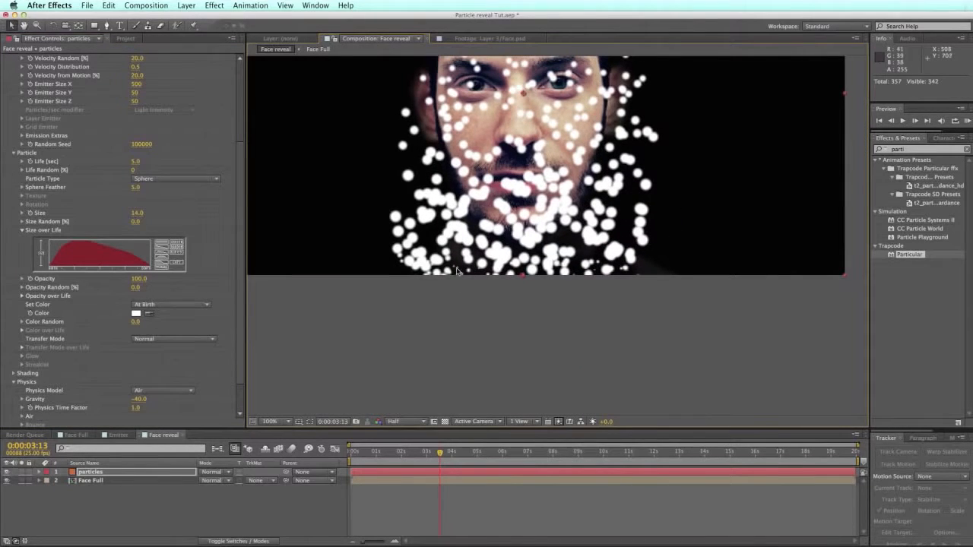
pyautogui.scroll(3, 452, 278)
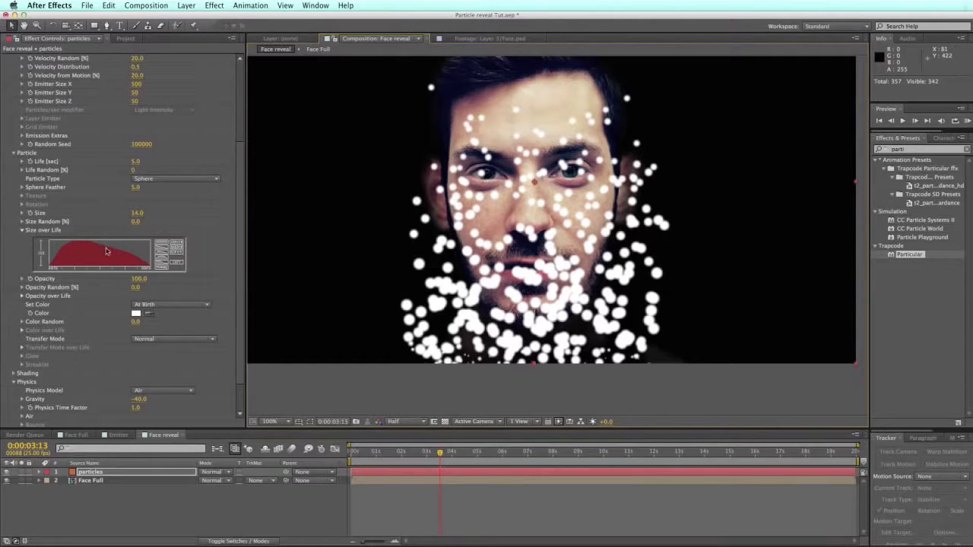
pyautogui.moveTo(53, 266)
pyautogui.mouseDown()
pyautogui.moveTo(67, 242)
pyautogui.moveTo(123, 242)
pyautogui.moveTo(153, 267)
pyautogui.mouseUp()
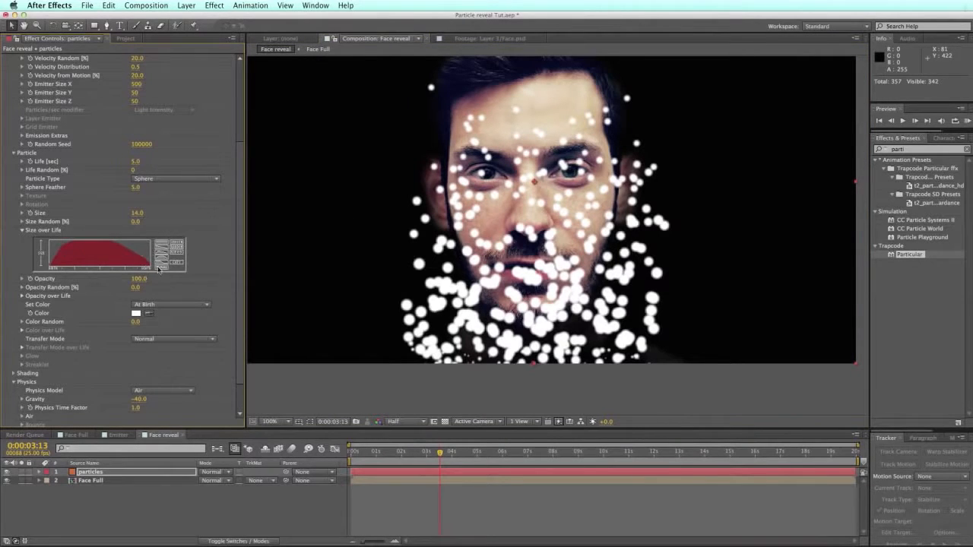
pyautogui.moveTo(52, 268)
pyautogui.mouseDown()
pyautogui.moveTo(91, 240)
pyautogui.moveTo(155, 271)
pyautogui.mouseUp()
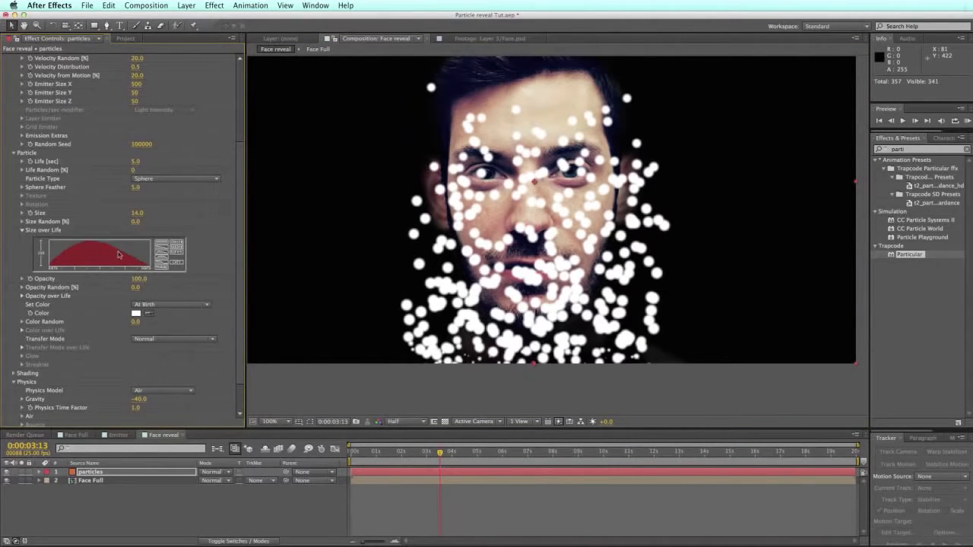
pyautogui.moveTo(51, 267)
pyautogui.mouseDown()
pyautogui.moveTo(75, 244)
pyautogui.moveTo(116, 247)
pyautogui.mouseUp()
pyautogui.moveTo(53, 267)
pyautogui.mouseDown()
pyautogui.moveTo(66, 246)
pyautogui.moveTo(100, 244)
pyautogui.moveTo(143, 269)
pyautogui.moveTo(55, 254)
pyautogui.moveTo(101, 243)
pyautogui.moveTo(155, 271)
pyautogui.mouseUp()
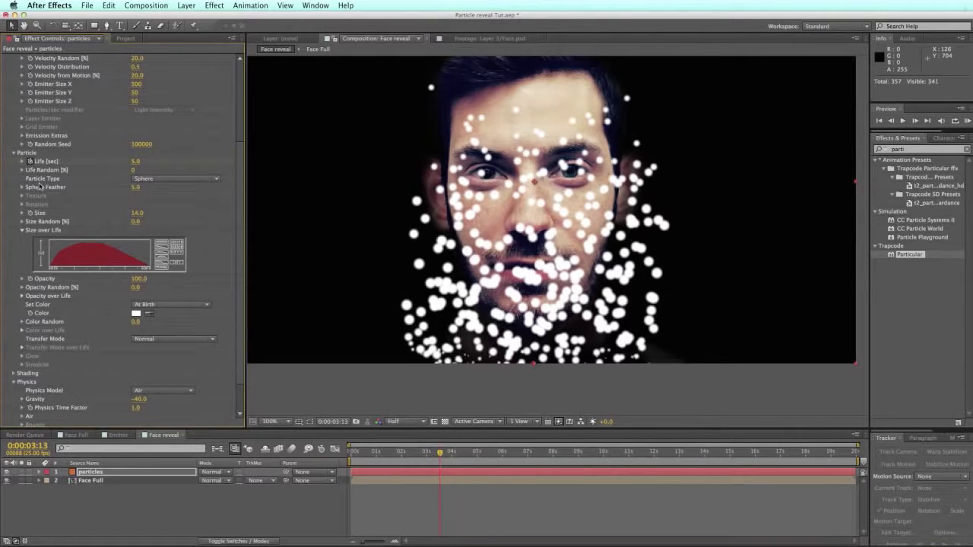
# Step: Add a particle Size keyframe at 0:00:03:13 and scrub ahead to review the spheres
pyautogui.click(31, 213)
pyautogui.scroll(-2, 84, 243)
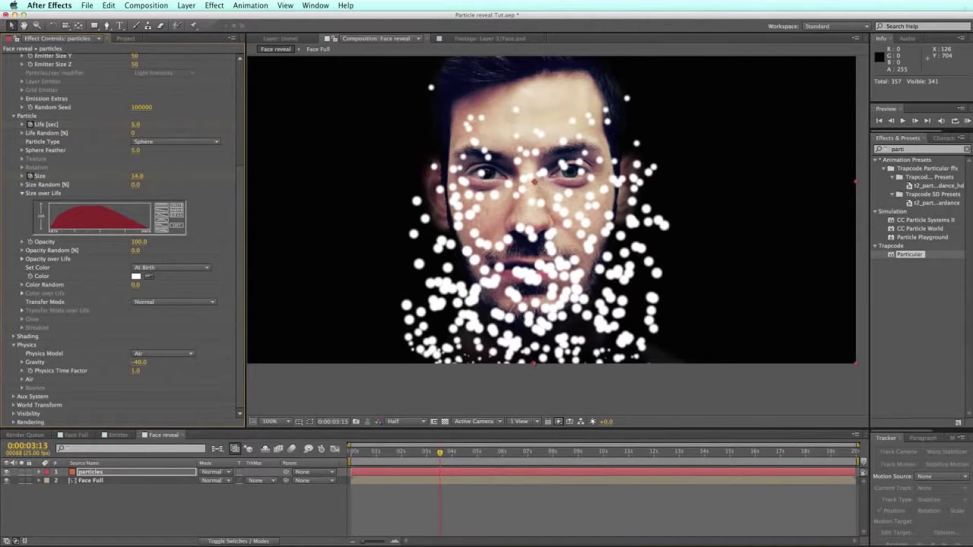
pyautogui.moveTo(240, 169); pyautogui.dragTo(251, 61)
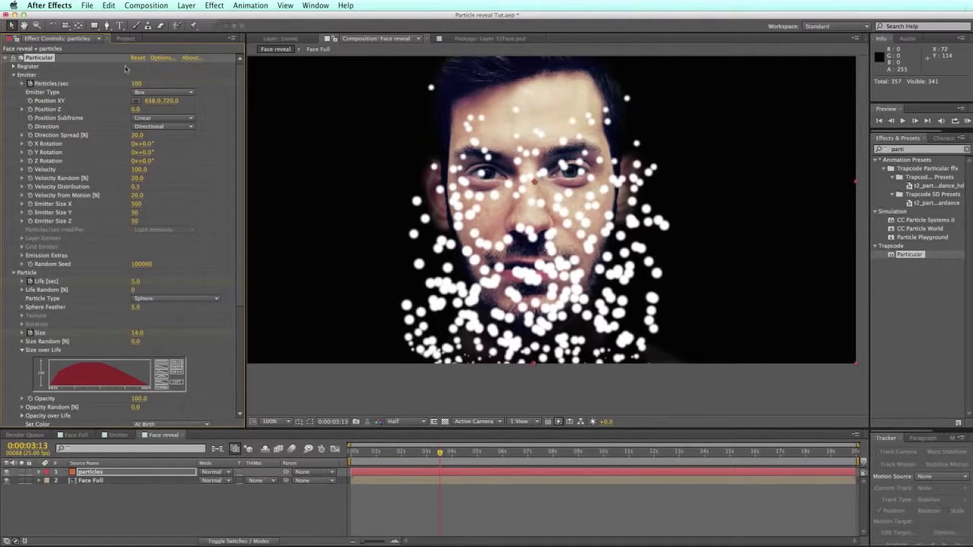
pyautogui.scroll(-5, 228, 152)
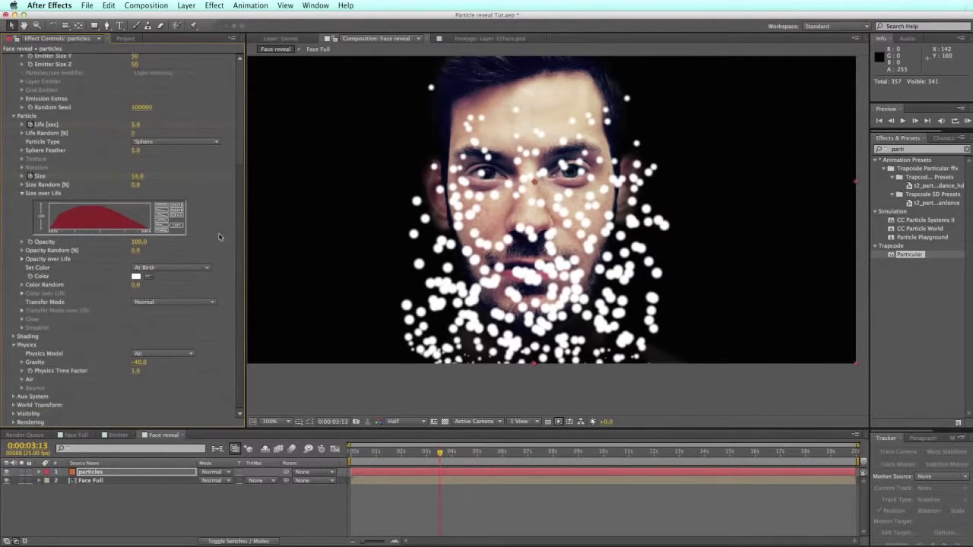
pyautogui.moveTo(364, 452); pyautogui.dragTo(540, 454)
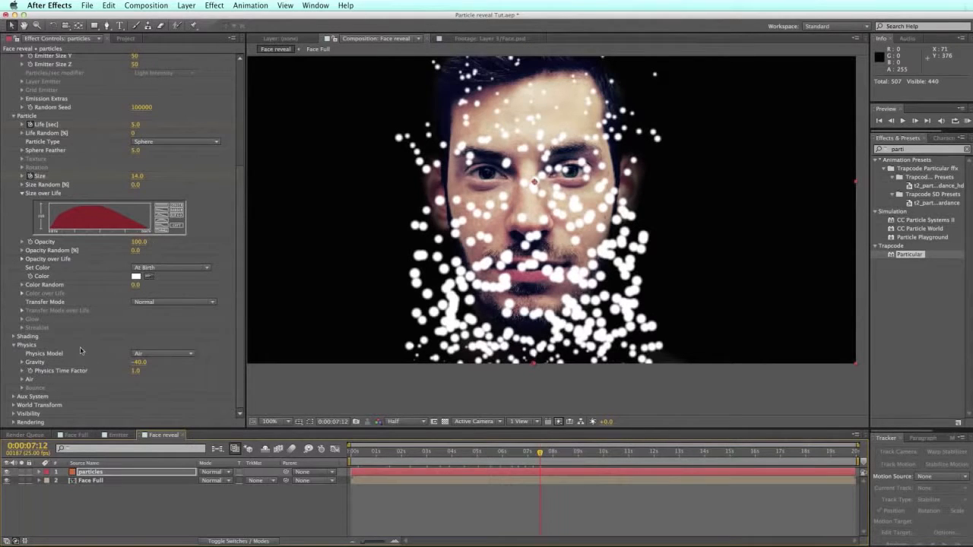
# Step: Enable Visualize Fields under Physics > Air > Turbulence Field to draw the field lines
pyautogui.click(25, 378)
pyautogui.scroll(-5, 129, 199)
pyautogui.scroll(1, 85, 271)
pyautogui.scroll(-1, 60, 308)
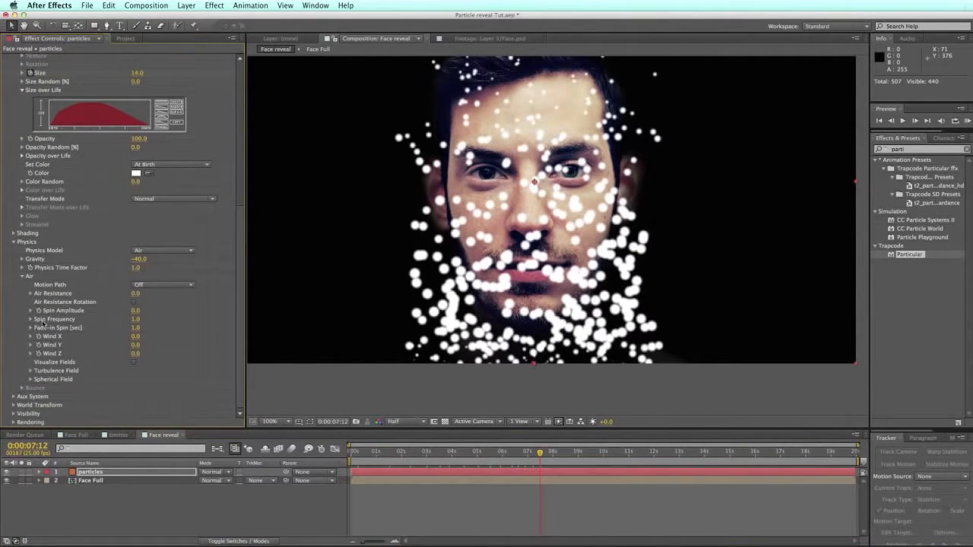
pyautogui.click(29, 373)
pyautogui.scroll(-3, 29, 386)
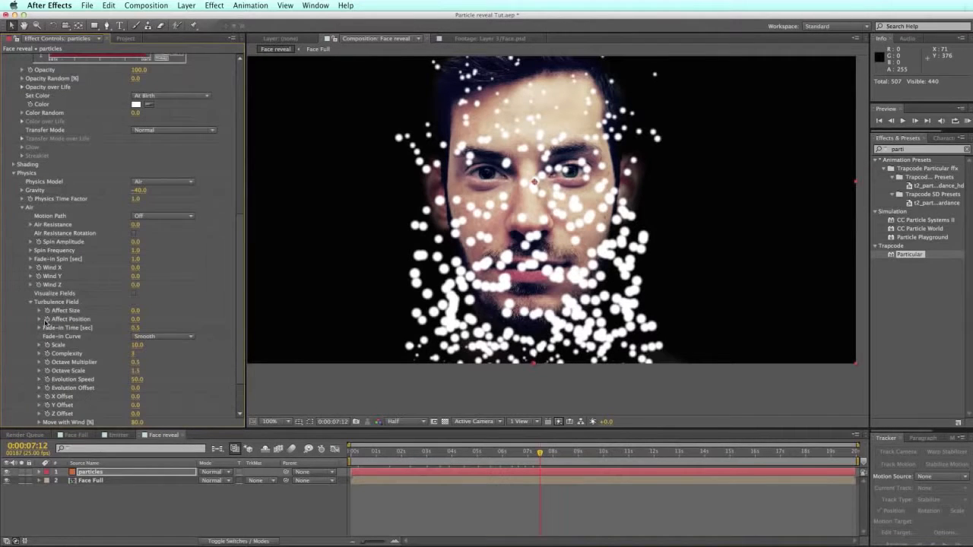
pyautogui.scroll(-3, 37, 342)
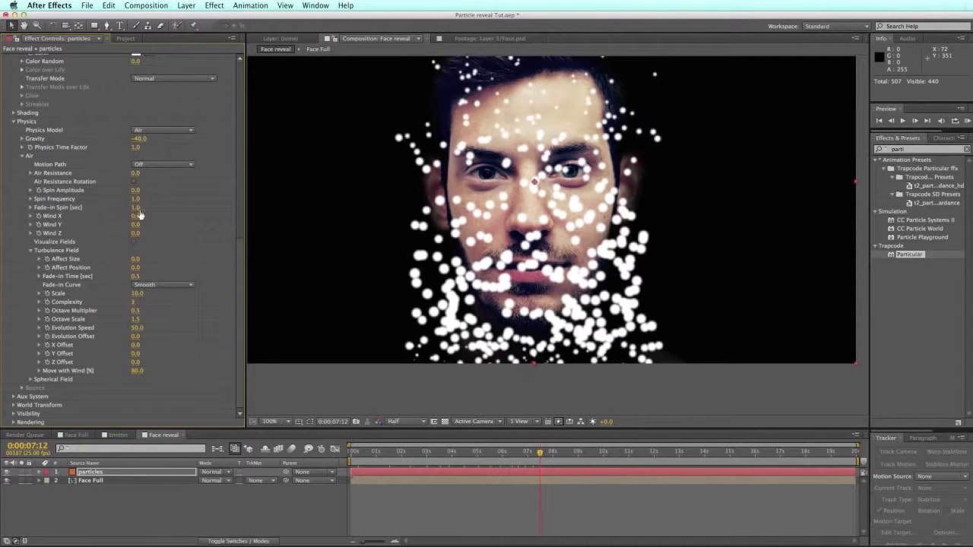
pyautogui.click(134, 242)
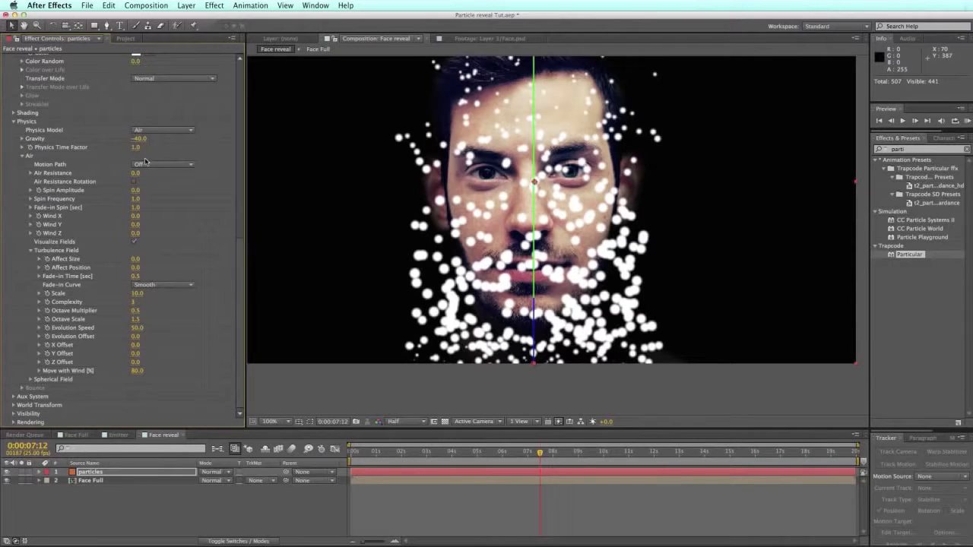
# Step: Set turbulence Affect Size to 2, Affect Position to 100, and Fade-in Time to 0
pyautogui.click(133, 259)
pyautogui.write('2')
pyautogui.press('Return')
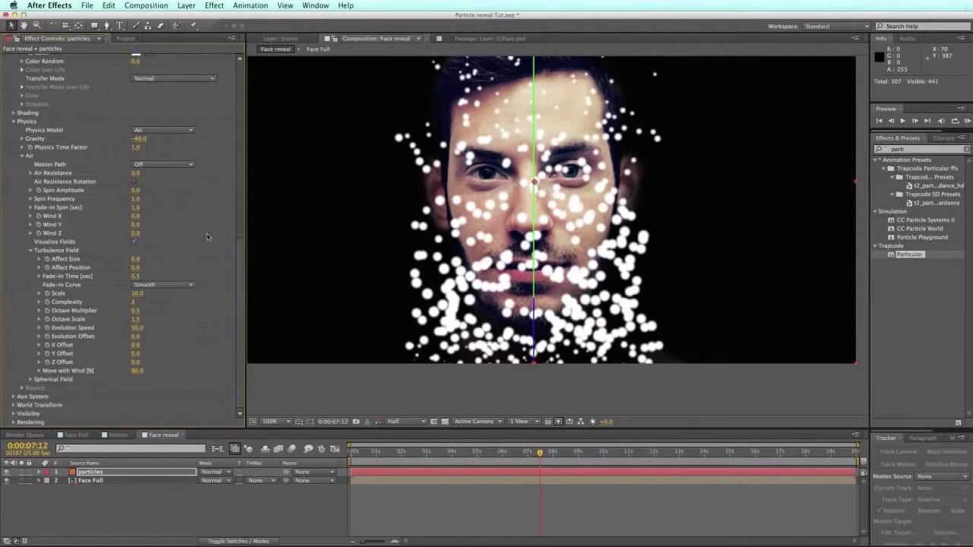
pyautogui.click(136, 269)
pyautogui.write('100')
pyautogui.press('Return')
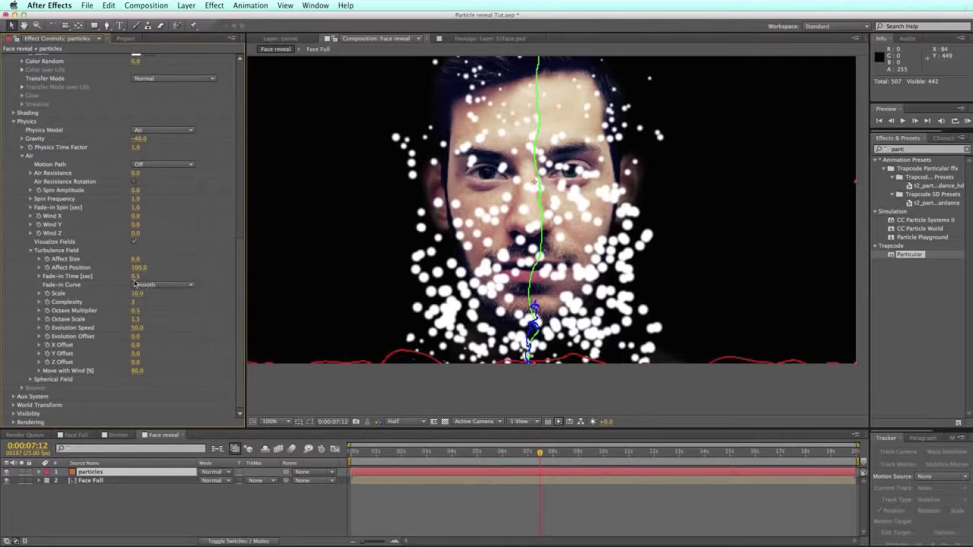
pyautogui.moveTo(136, 278); pyautogui.dragTo(48, 277)
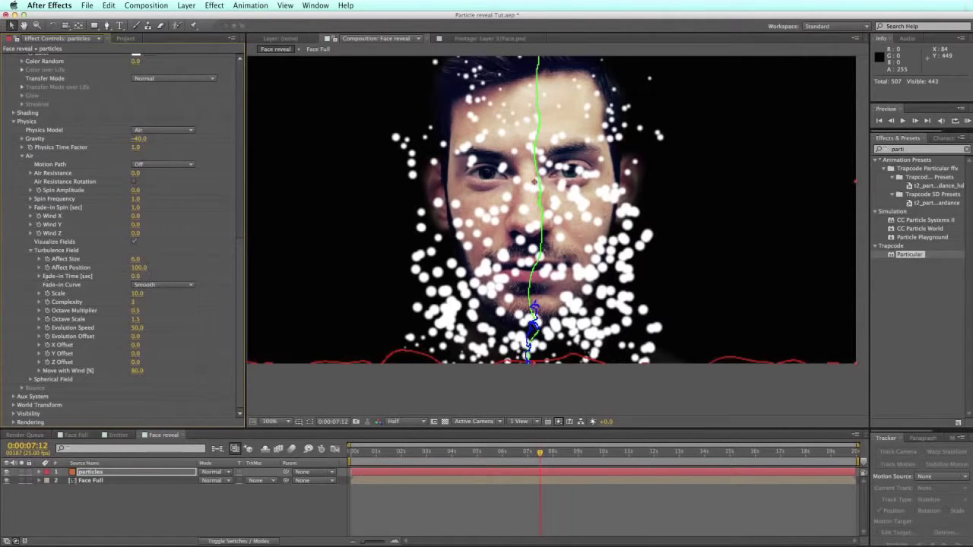
# Step: Set turbulence Scale to 6, Complexity to 7, and Octave Multiplier to 10
pyautogui.click(136, 294)
pyautogui.write('6')
pyautogui.press('Return')
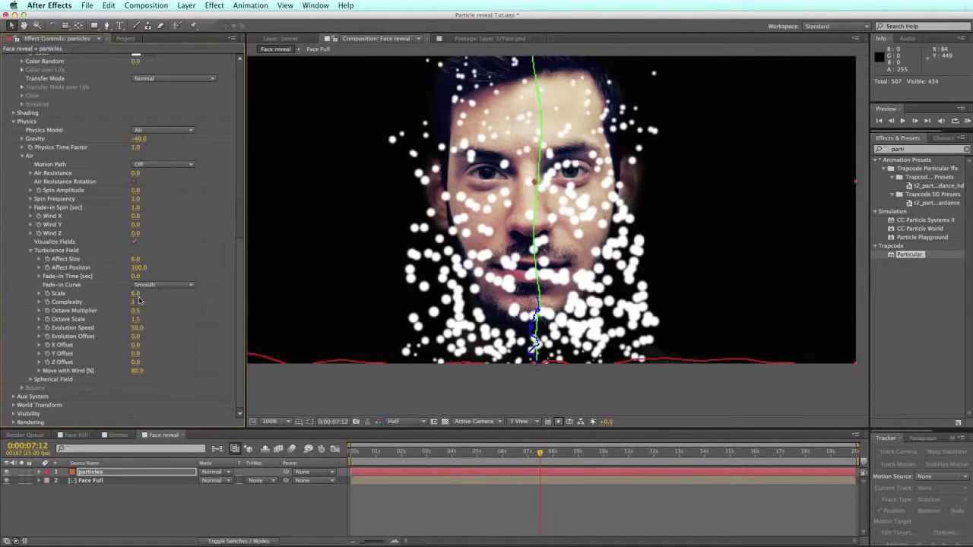
pyautogui.click(135, 303)
pyautogui.write('7')
pyautogui.press('Return')
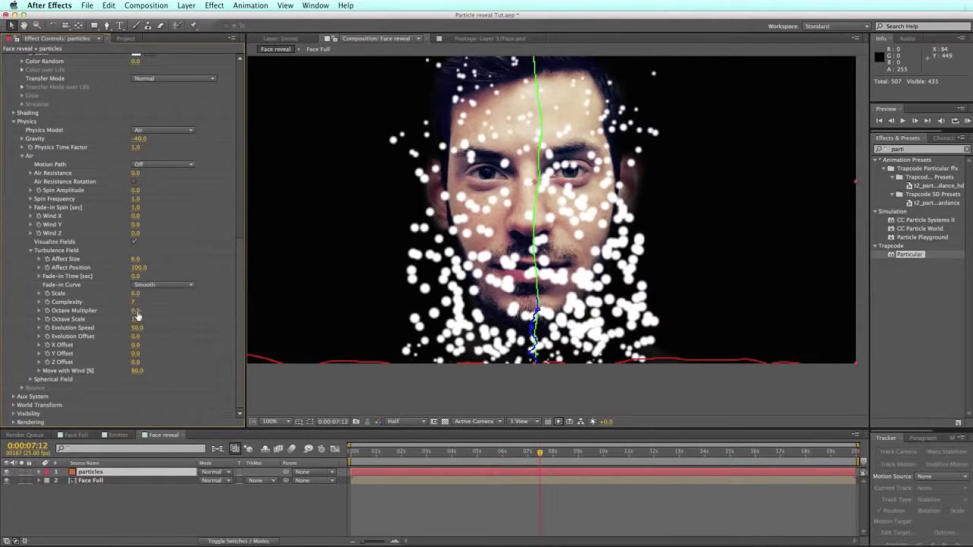
pyautogui.click(136, 311)
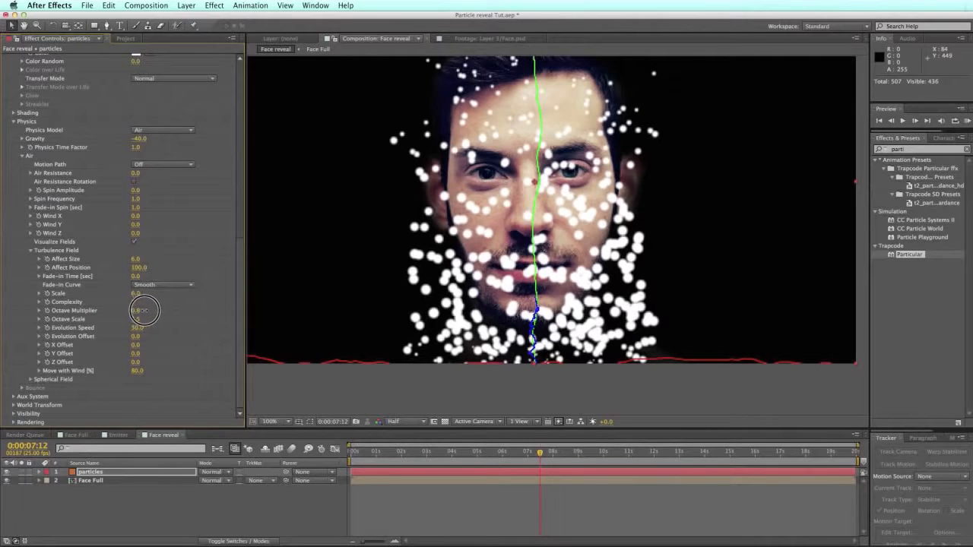
pyautogui.moveTo(145, 311); pyautogui.dragTo(140, 313)
pyautogui.click(135, 311)
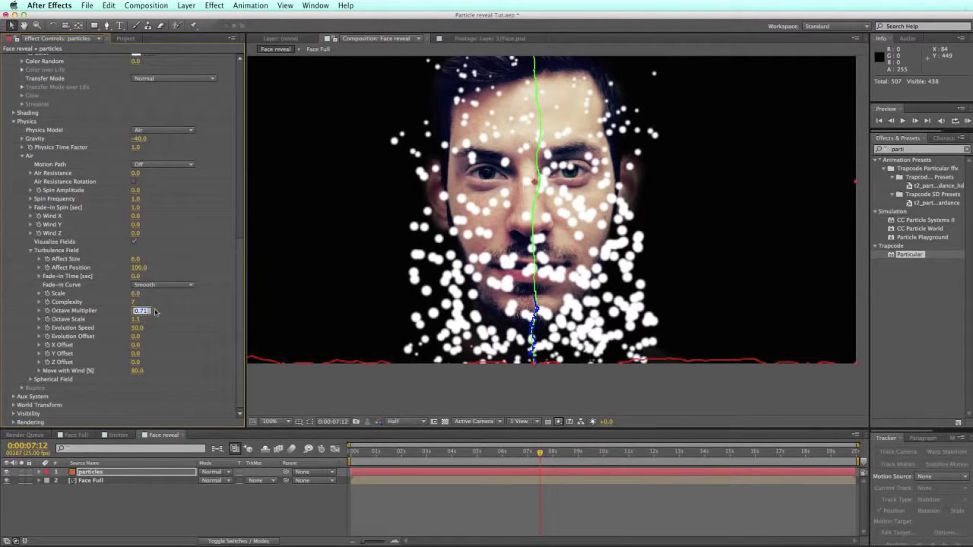
pyautogui.write('10')
pyautogui.press('Return')
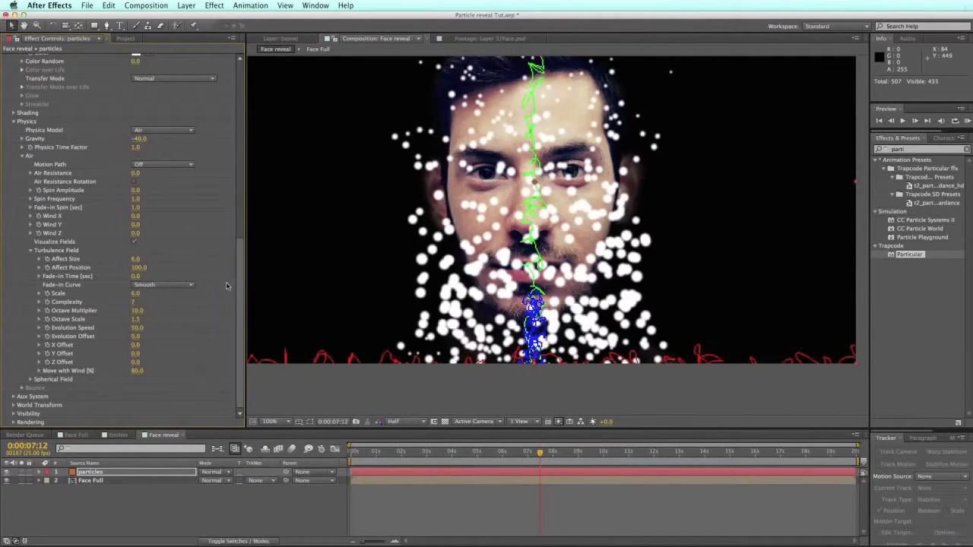
# Step: Adjust Octave Scale, set Evolution Speed to 15, and X/Y Offset to 1800/280
pyautogui.click(139, 320)
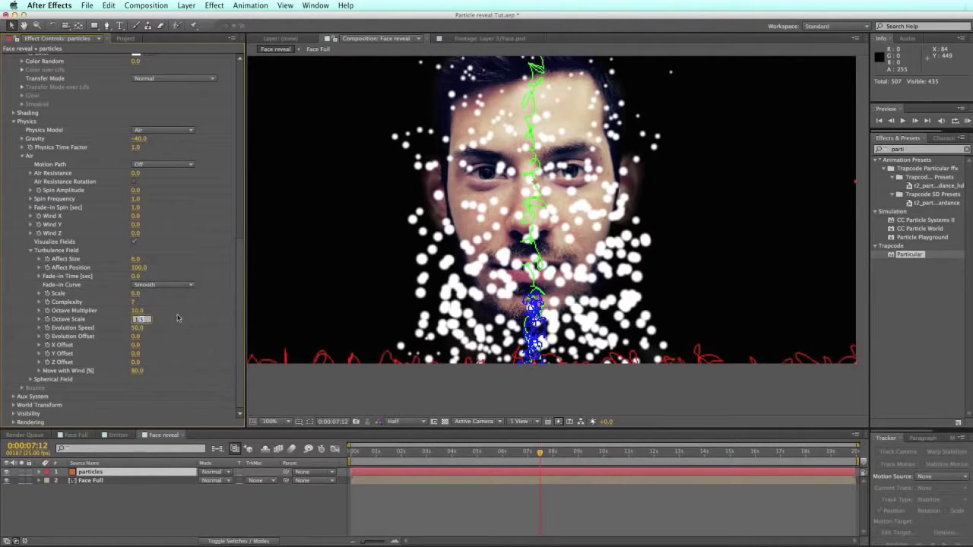
pyautogui.click(167, 322)
pyautogui.click(134, 329)
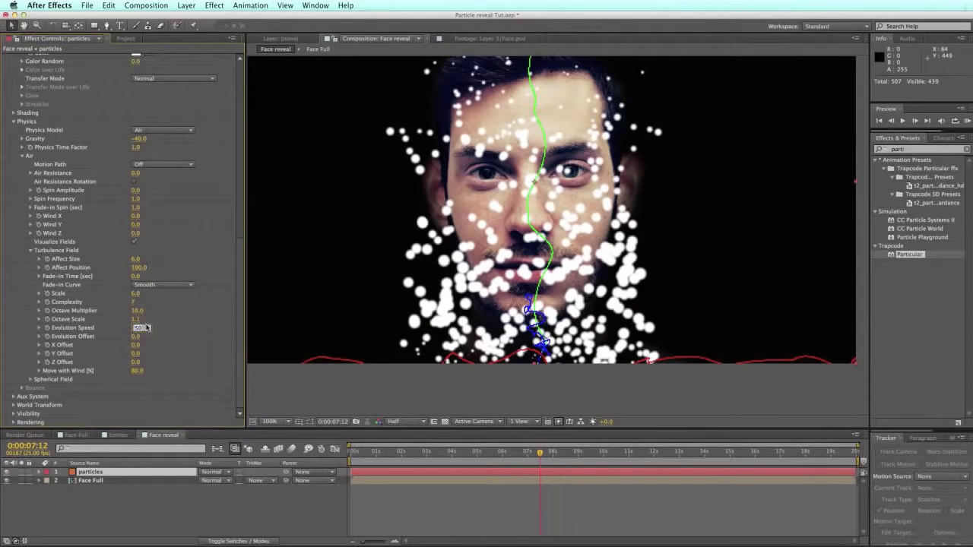
pyautogui.write('15')
pyautogui.press('Return')
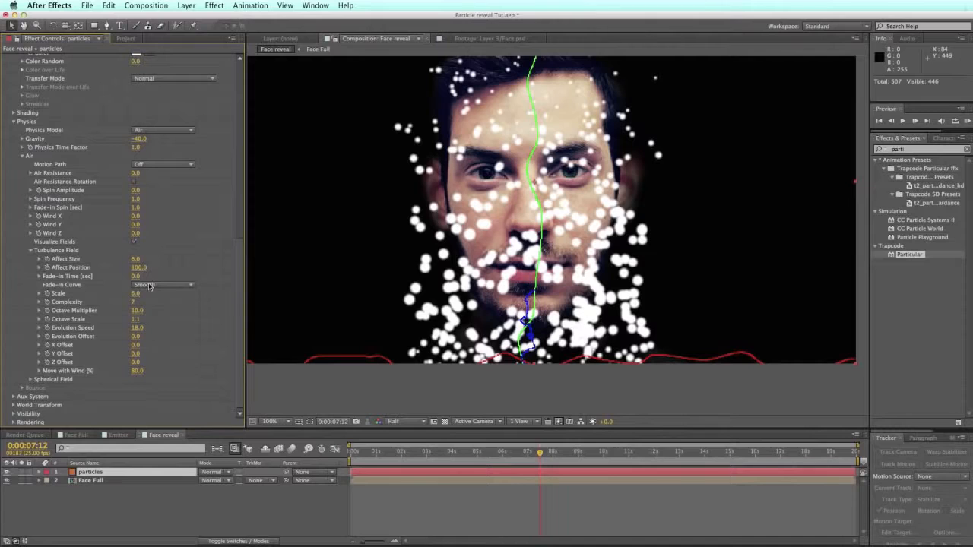
pyautogui.click(136, 345)
pyautogui.write('1800')
pyautogui.press('Return')
pyautogui.click(135, 355)
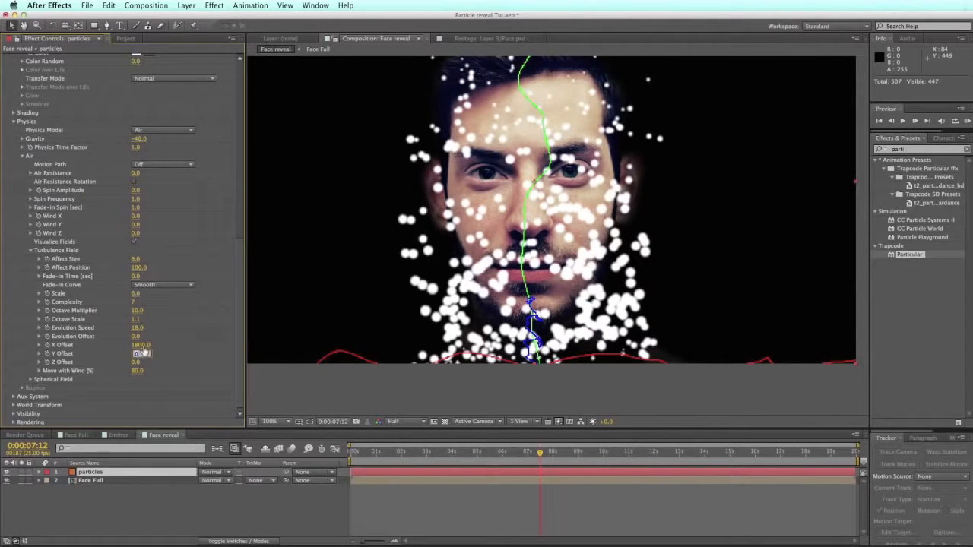
pyautogui.write('280')
pyautogui.press('Return')
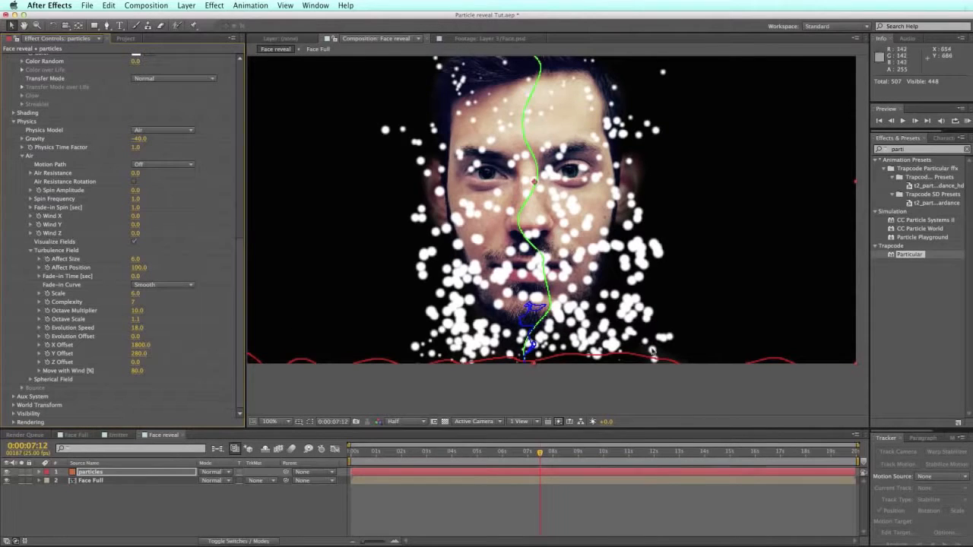
pyautogui.click(967, 120)
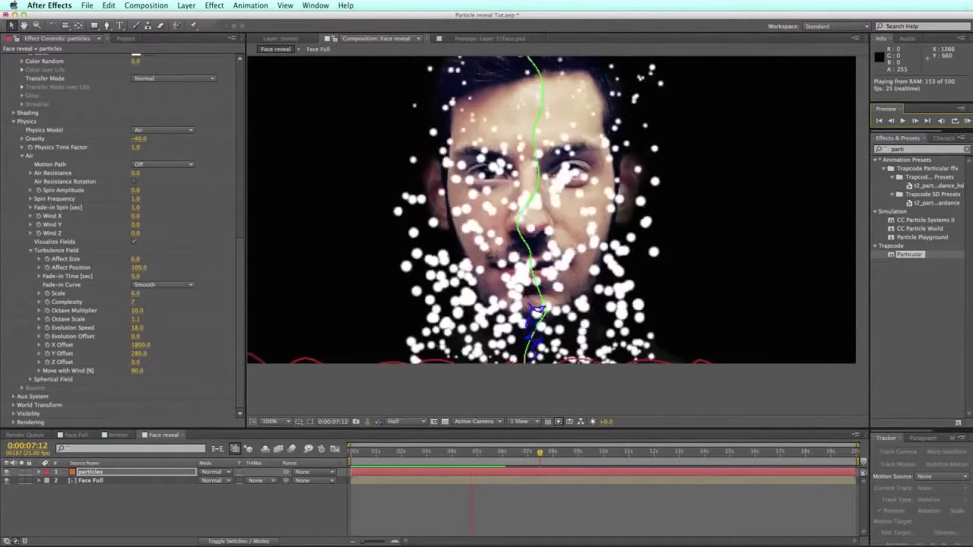
# Step: Stop the preview playback and bring the playhead back near the start
pyautogui.click(968, 121)
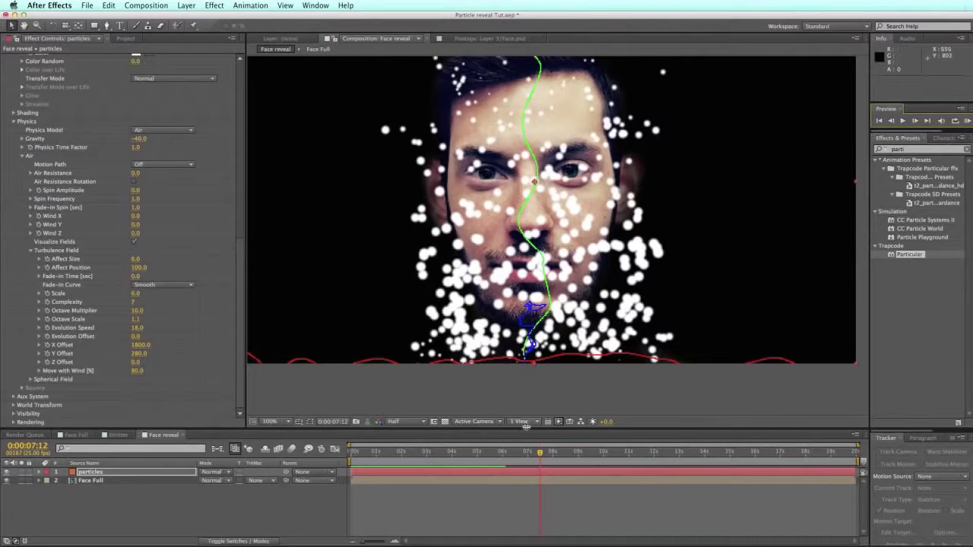
pyautogui.moveTo(422, 453); pyautogui.dragTo(351, 447)
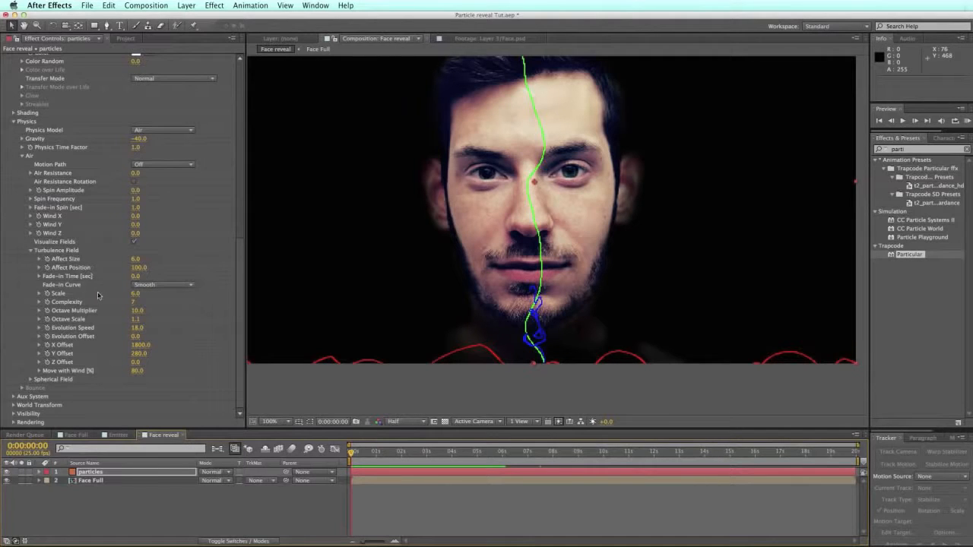
# Step: Turn off Visualize Fields, enlarge the timeline, and set the viewer to Fit up to 100%
pyautogui.click(135, 241)
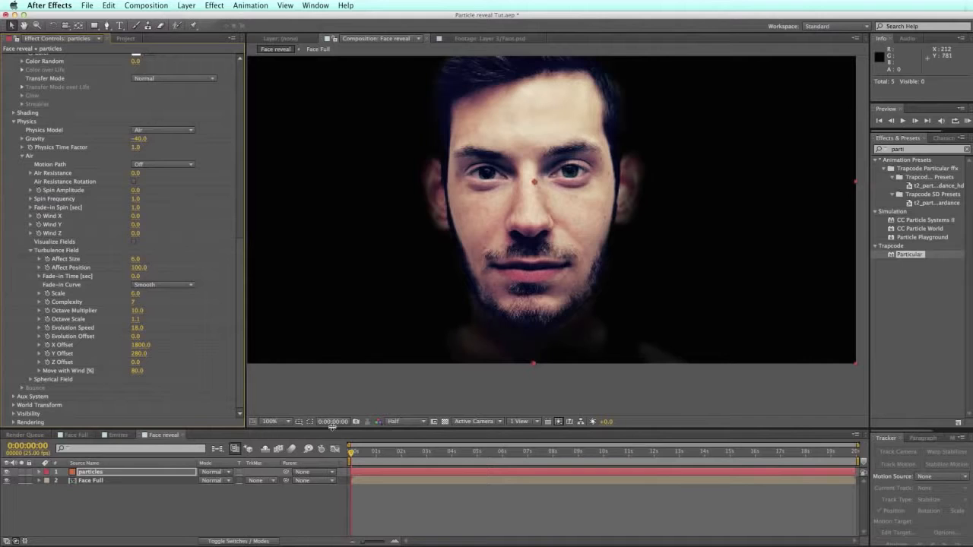
pyautogui.moveTo(332, 428); pyautogui.dragTo(332, 385)
pyautogui.press('h')
pyautogui.moveTo(588, 190); pyautogui.dragTo(594, 218)
pyautogui.click(289, 378)
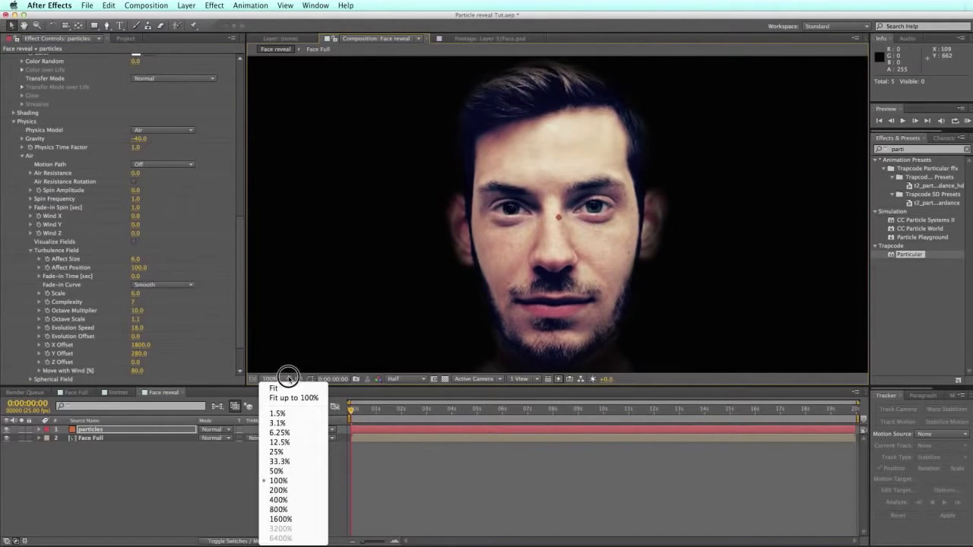
pyautogui.click(296, 397)
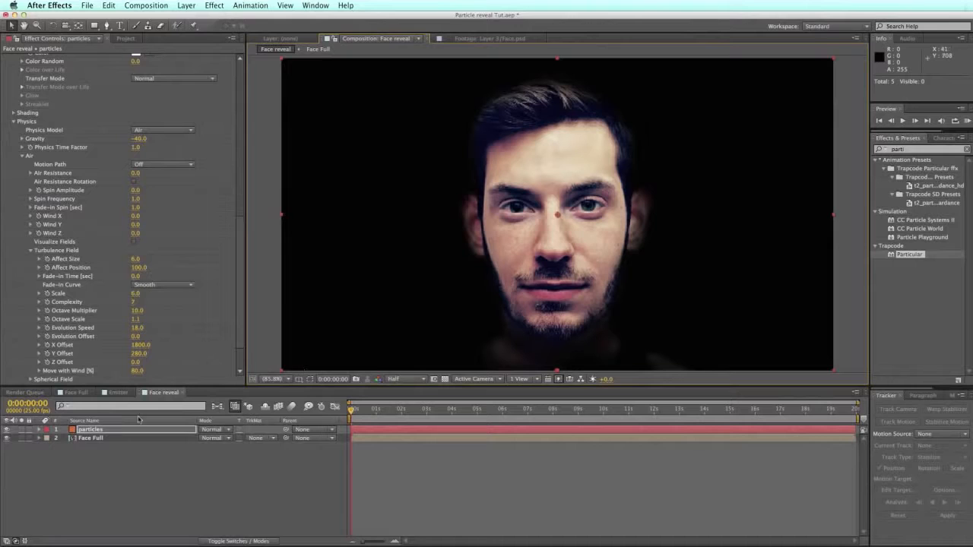
pyautogui.moveTo(368, 412); pyautogui.dragTo(329, 416)
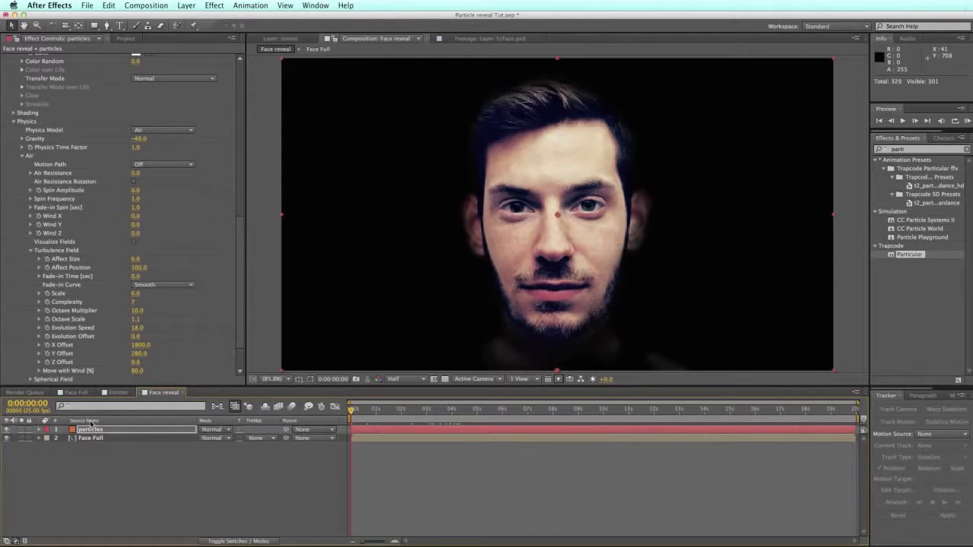
# Step: Move the Particular Particles/sec, Life and Size keyframes to 0:00
pyautogui.press('u')
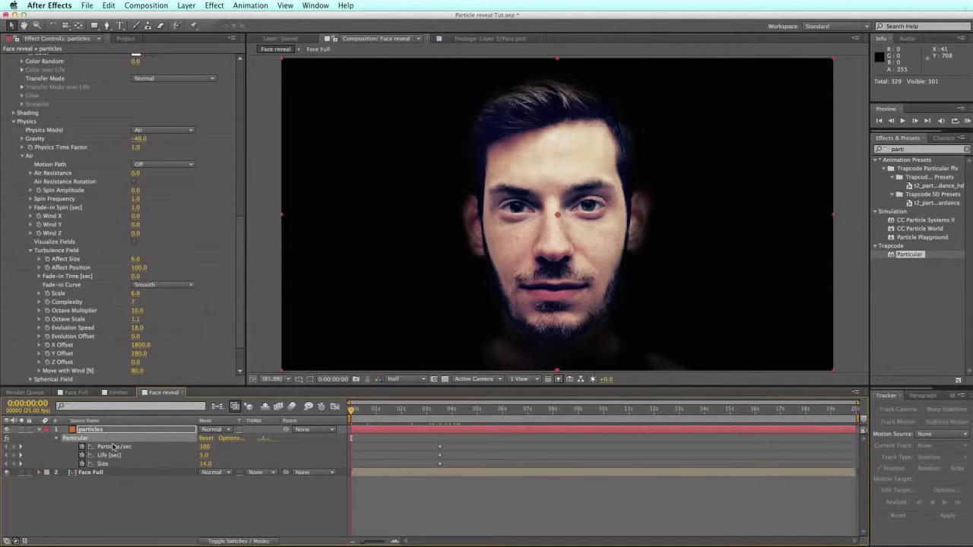
pyautogui.moveTo(456, 443); pyautogui.dragTo(351, 465)
pyautogui.click(377, 488)
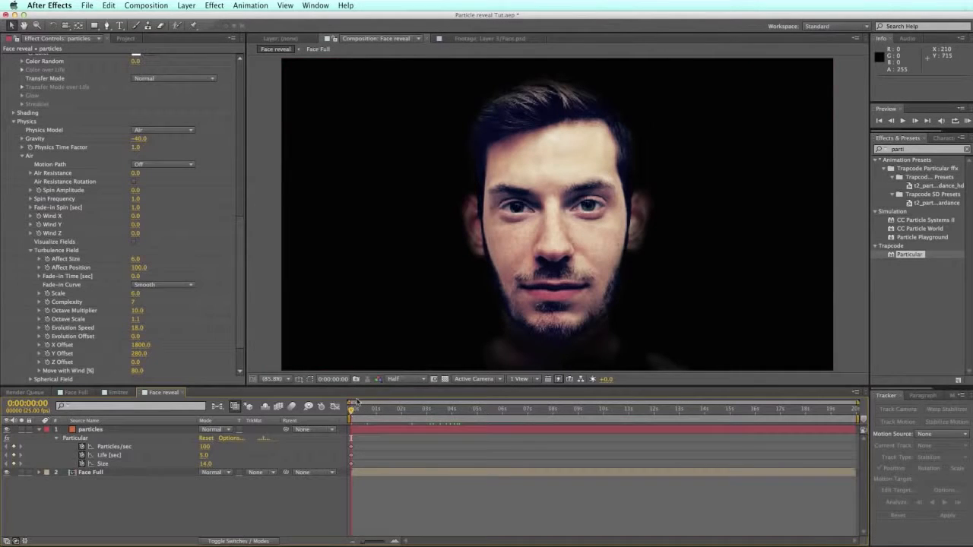
# Step: Scrub through the animation to confirm the spheres appear, ending near 0:00:03:00
pyautogui.moveTo(353, 411); pyautogui.dragTo(480, 412)
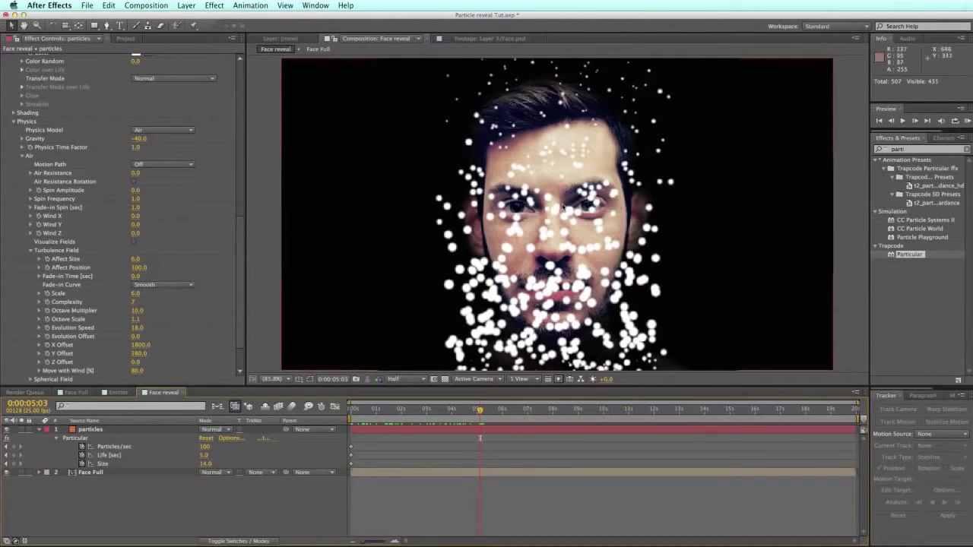
pyautogui.moveTo(481, 412); pyautogui.dragTo(574, 411)
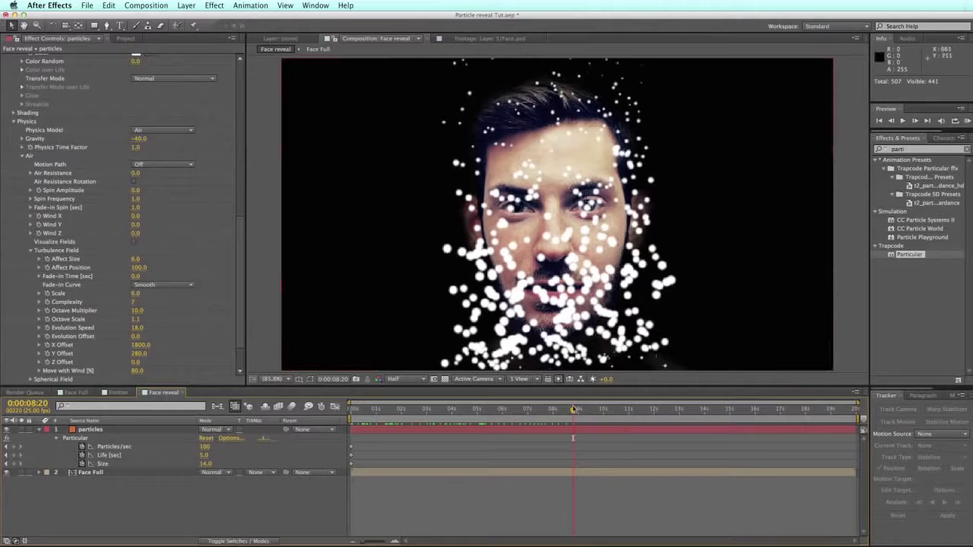
pyautogui.moveTo(574, 412); pyautogui.dragTo(555, 412)
pyautogui.moveTo(425, 413)
pyautogui.mouseDown()
pyautogui.moveTo(354, 413)
pyautogui.moveTo(425, 415)
pyautogui.mouseUp()
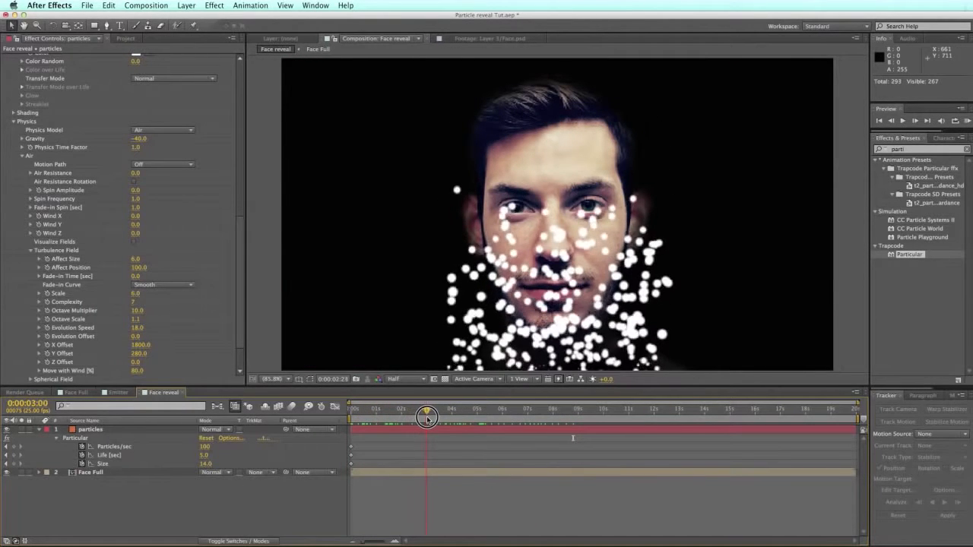
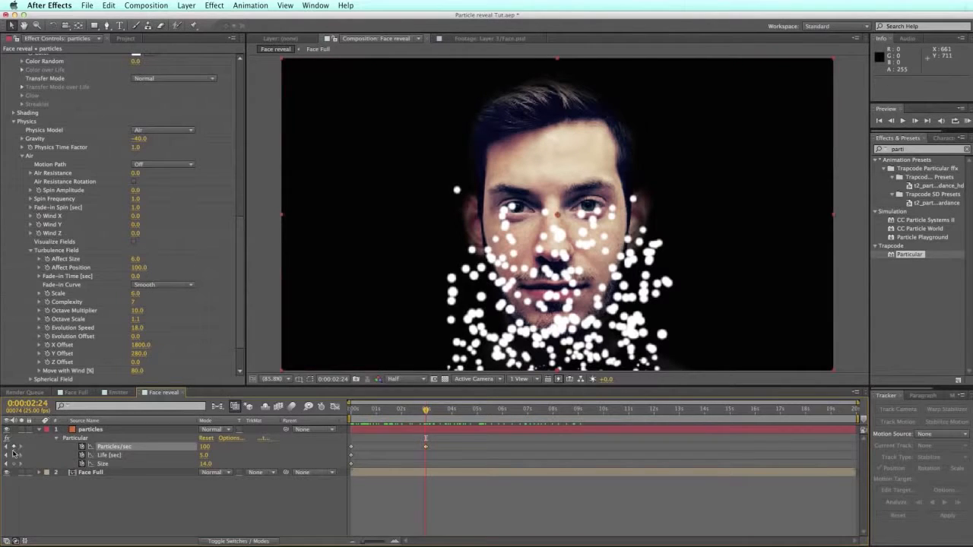
# Step: Keyframe Particles/sec at 3000 near 3 seconds and 0 at the start
pyautogui.click(13, 447)
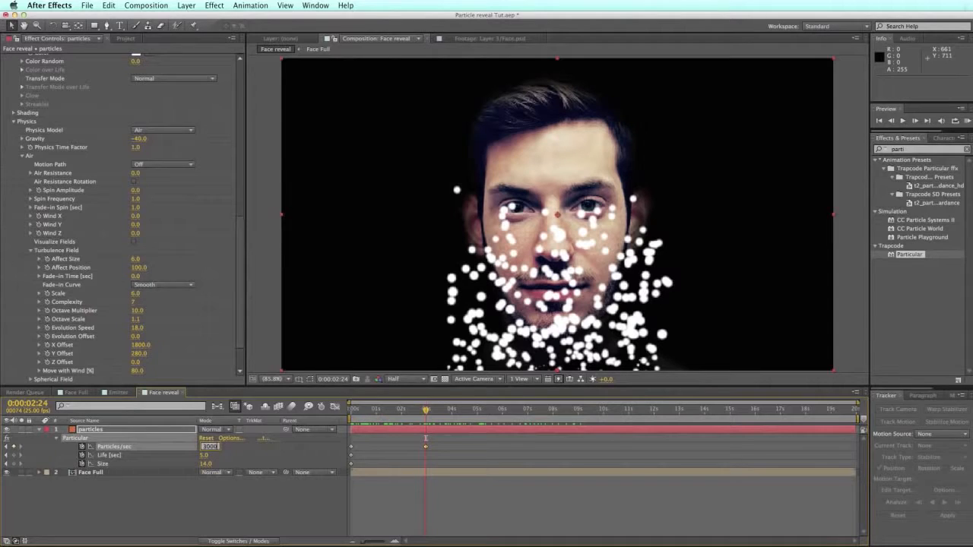
pyautogui.press('Return')
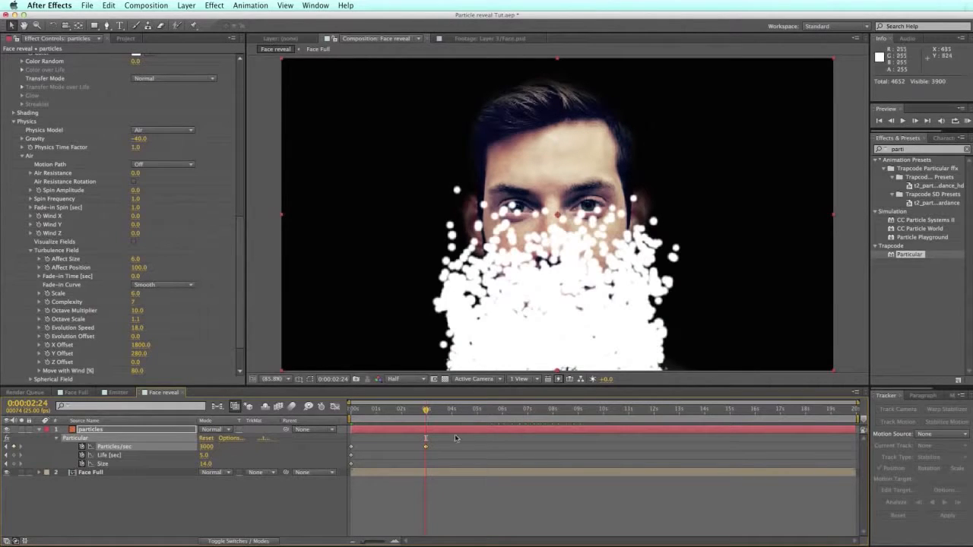
pyautogui.moveTo(430, 446); pyautogui.dragTo(443, 447)
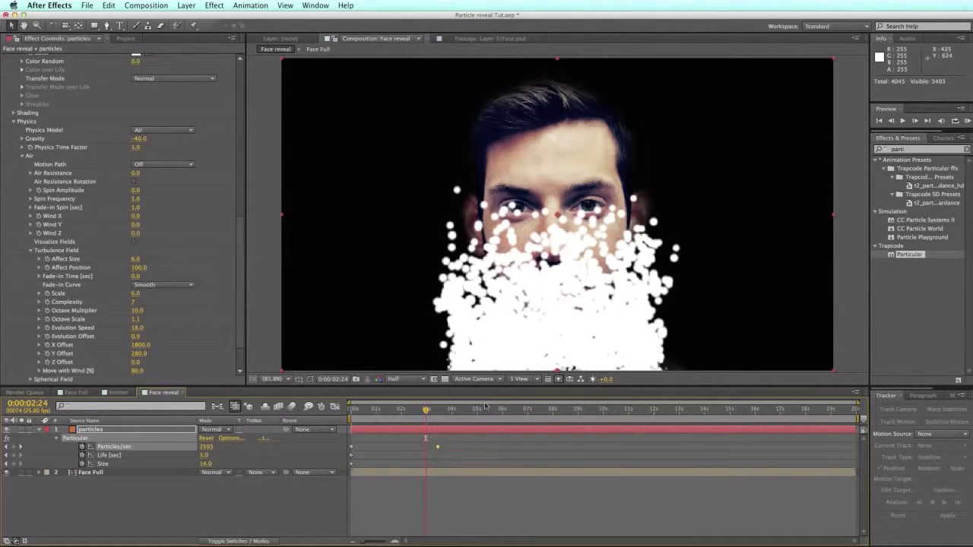
pyautogui.press('Home')
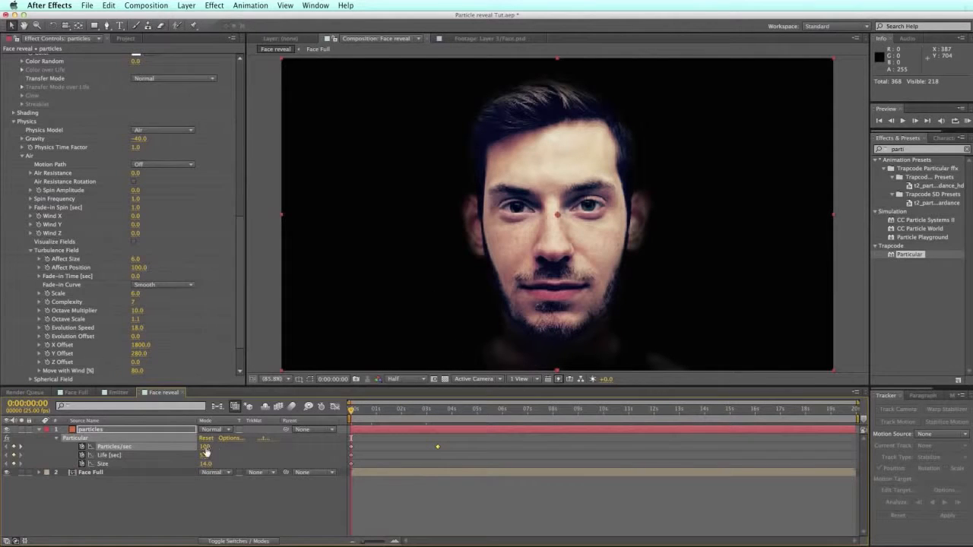
pyautogui.write('0')
pyautogui.press('Return')
# Step: Add a Particles/sec keyframe of 46000 at 4 seconds
pyautogui.moveTo(350, 411); pyautogui.dragTo(437, 403)
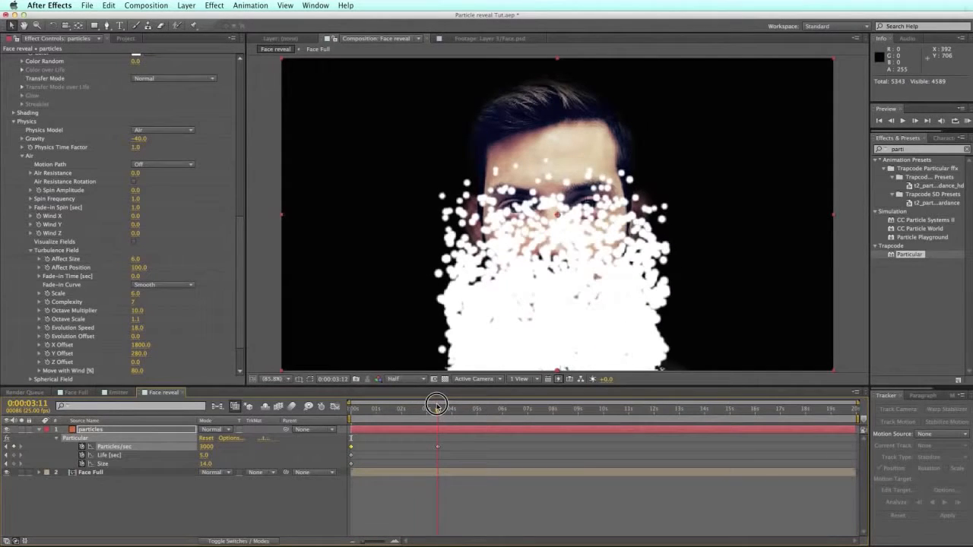
pyautogui.moveTo(436, 408); pyautogui.dragTo(451, 403)
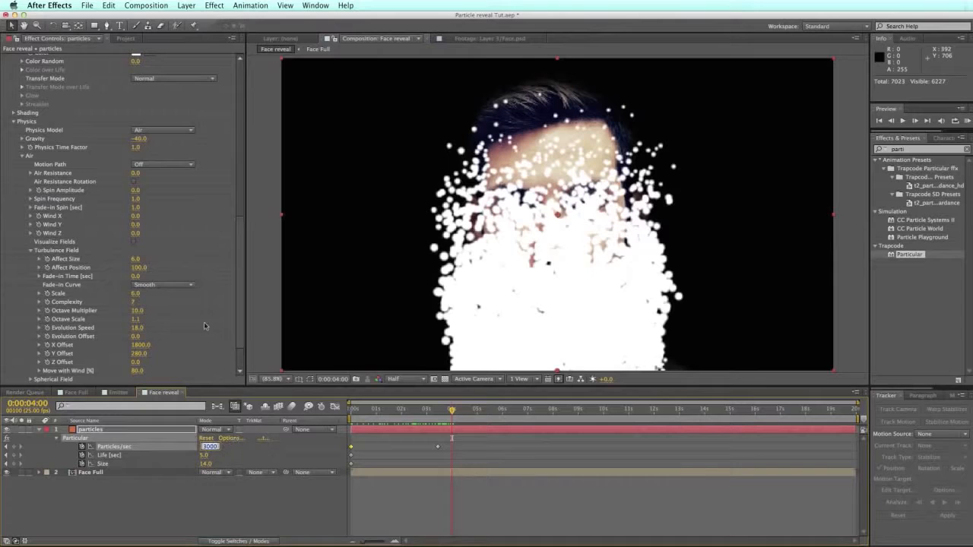
pyautogui.write('450')
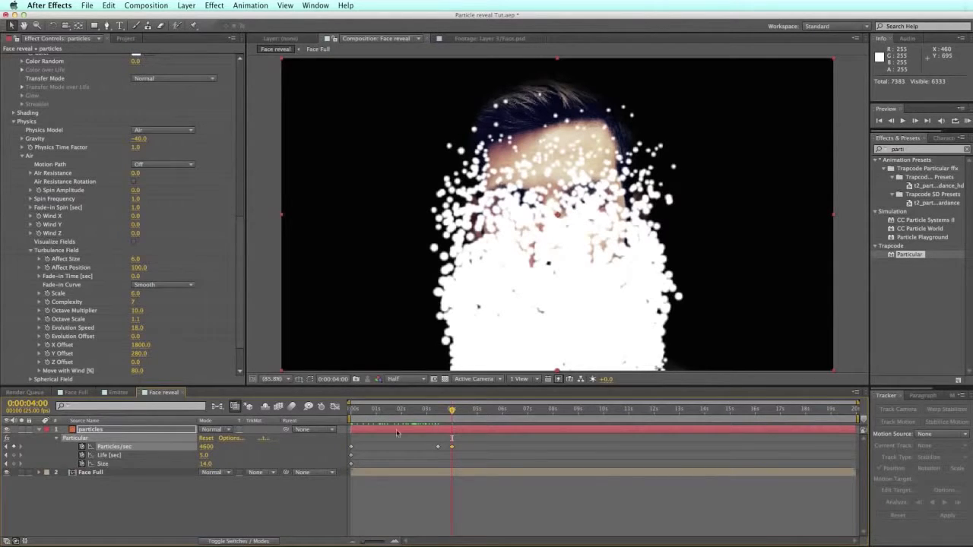
pyautogui.click(217, 451)
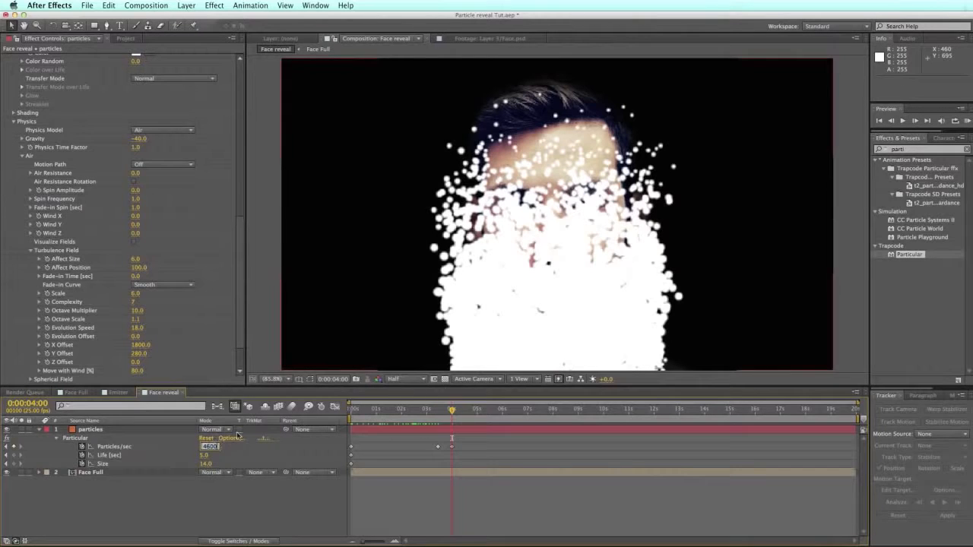
pyautogui.press('Return')
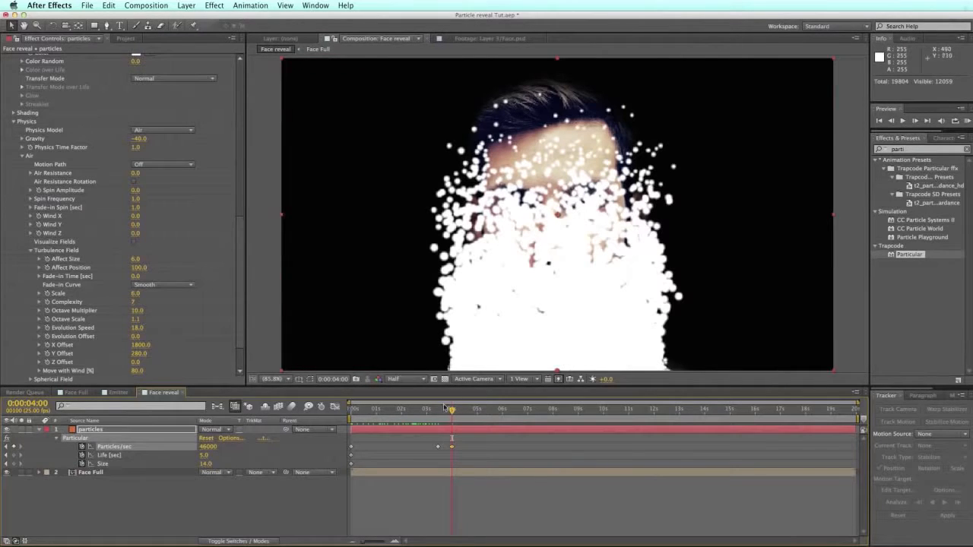
# Step: Drop Particles/sec to 350 at 8 seconds and scrub to check the result
pyautogui.moveTo(434, 413); pyautogui.dragTo(501, 409)
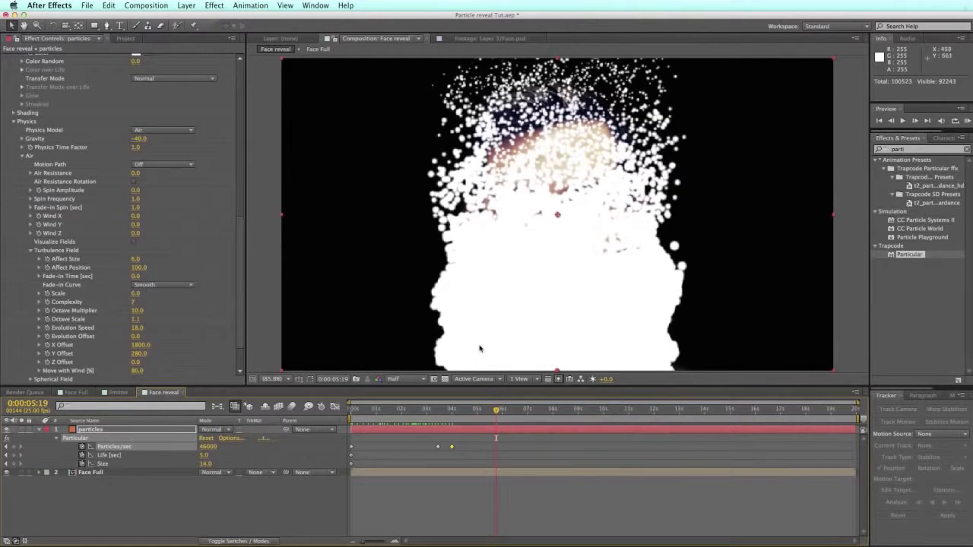
pyautogui.moveTo(519, 411); pyautogui.dragTo(593, 411)
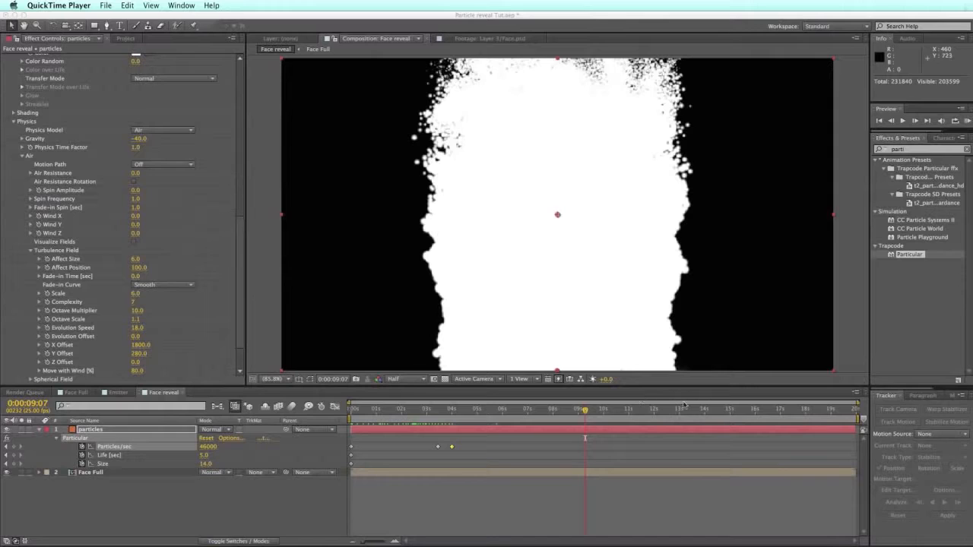
pyautogui.click(556, 410)
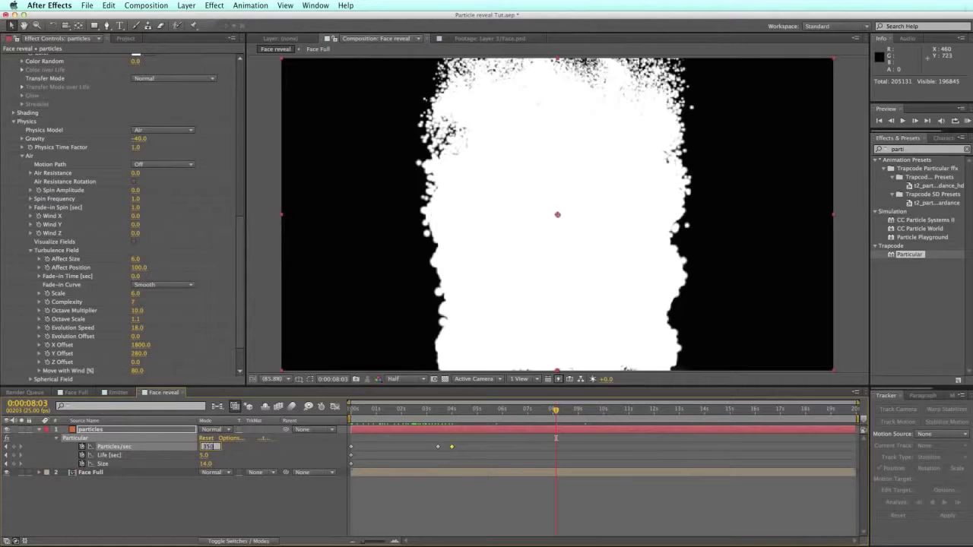
pyautogui.press('Return')
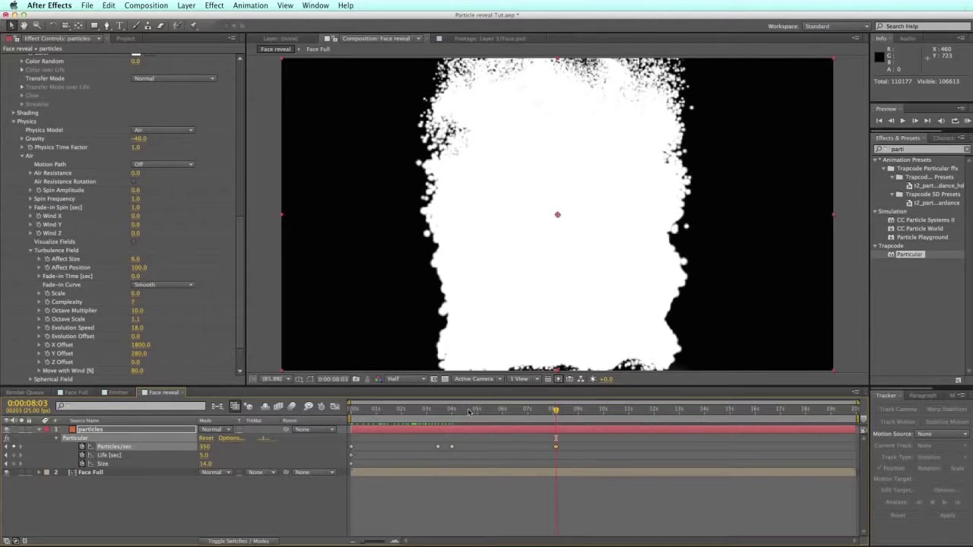
pyautogui.moveTo(551, 410); pyautogui.dragTo(477, 412)
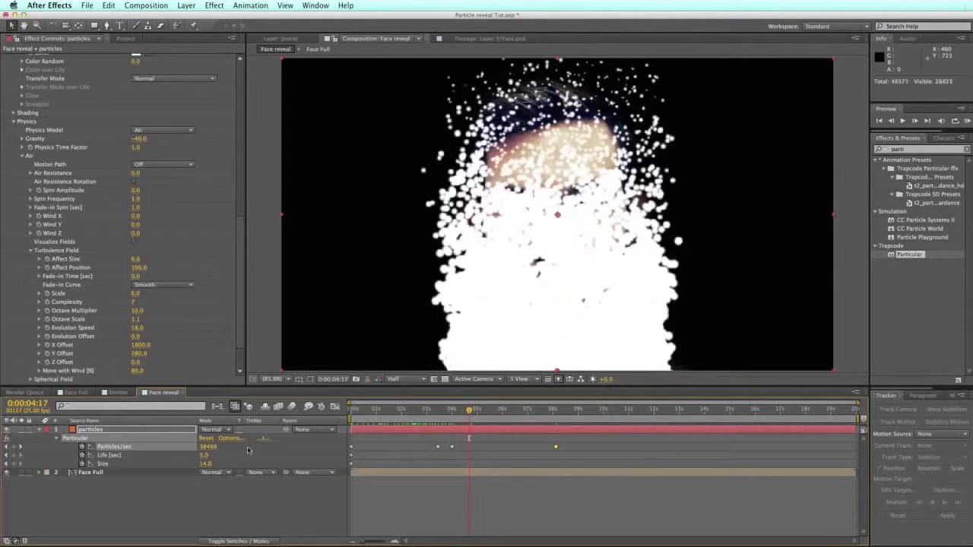
# Step: Keyframe particle Life, low at 0s rising to 5.0 seconds at 4:17
pyautogui.click(13, 456)
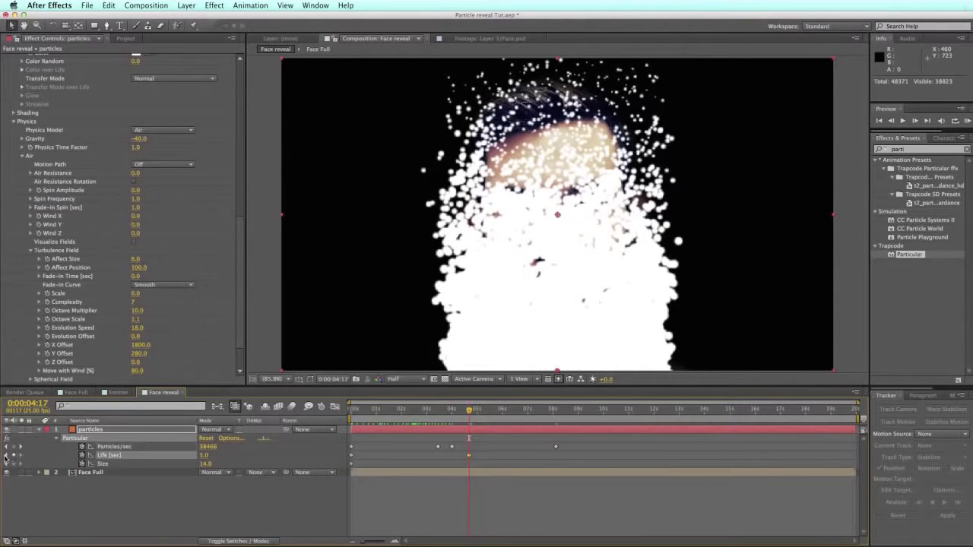
pyautogui.press('Home')
pyautogui.click(358, 455)
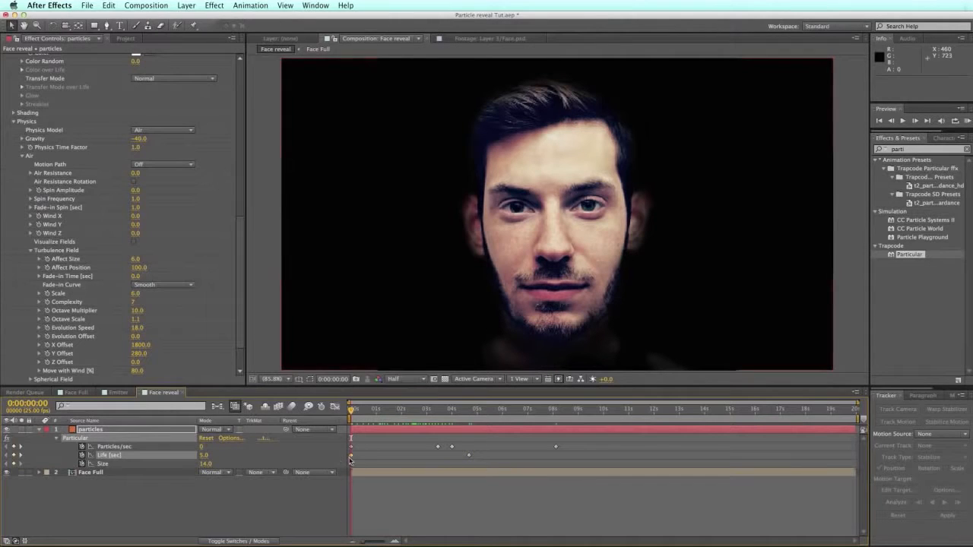
pyautogui.click(204, 455)
pyautogui.write('5')
pyautogui.press('Return')
pyautogui.scroll(10, 214, 229)
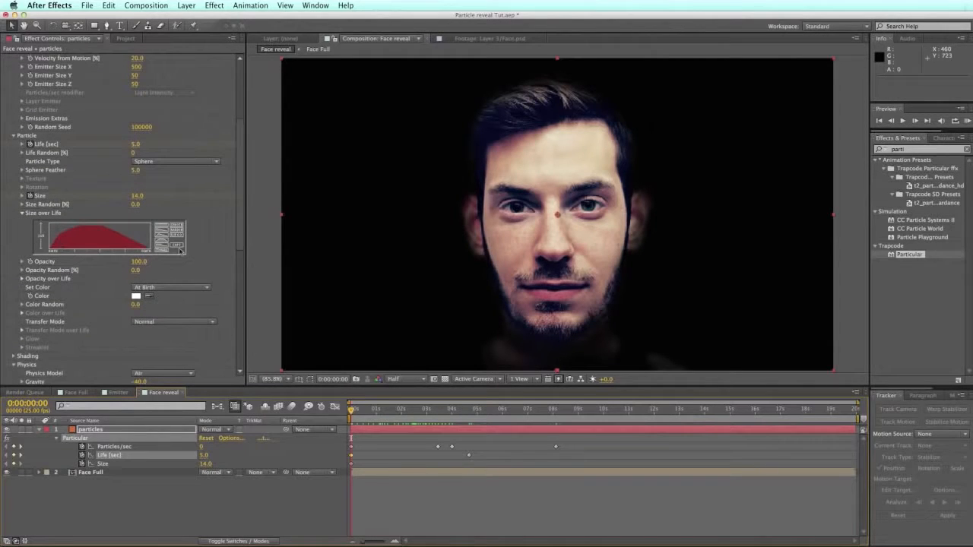
pyautogui.scroll(-6, 232, 195)
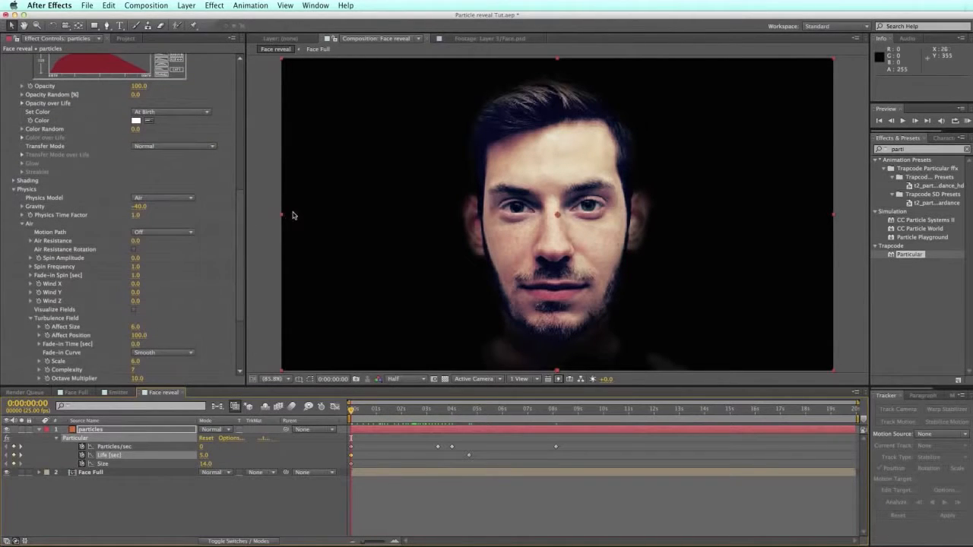
pyautogui.click(210, 456)
pyautogui.moveTo(361, 414); pyautogui.dragTo(338, 422)
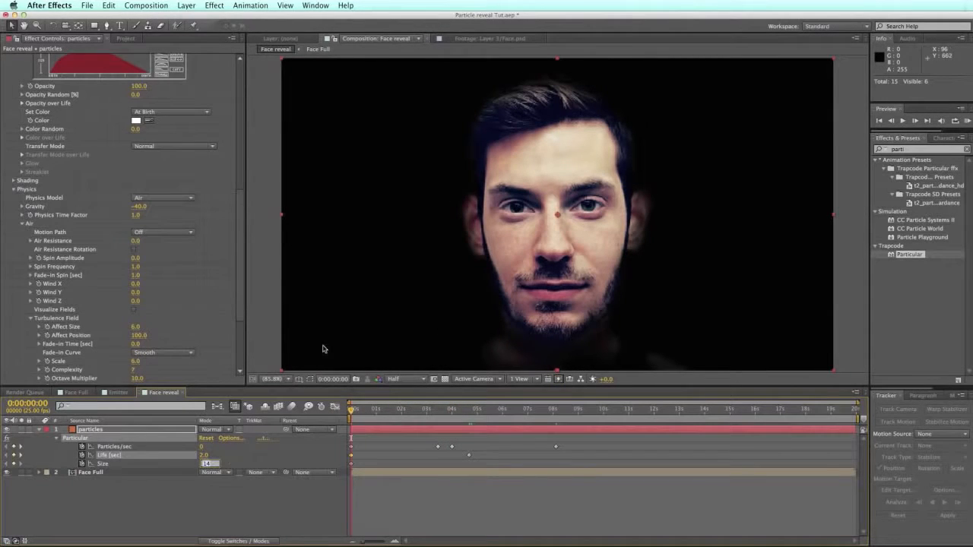
# Step: Keyframe particle Size at 3 at the start and 20 at 4:07
pyautogui.write('3')
pyautogui.press('Return')
pyautogui.moveTo(429, 410); pyautogui.dragTo(458, 411)
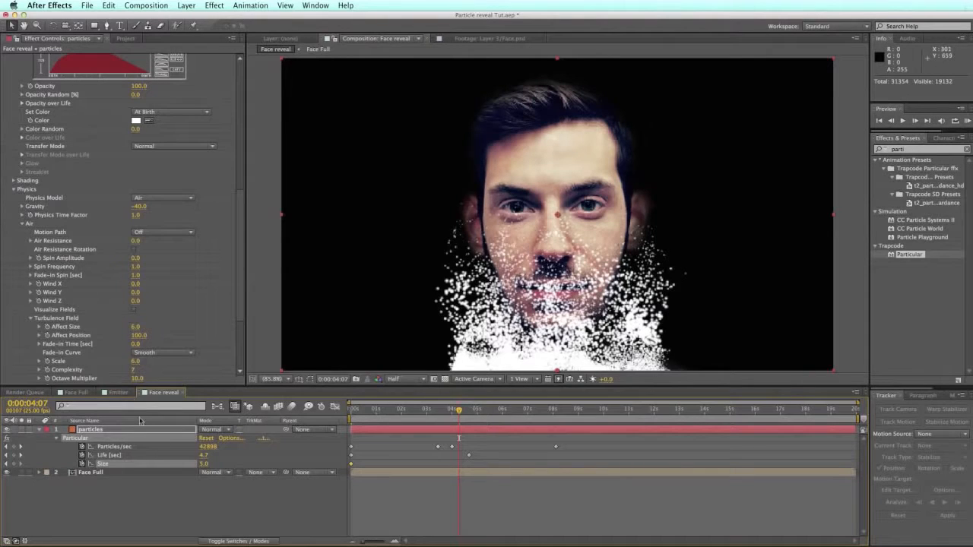
pyautogui.press('Return')
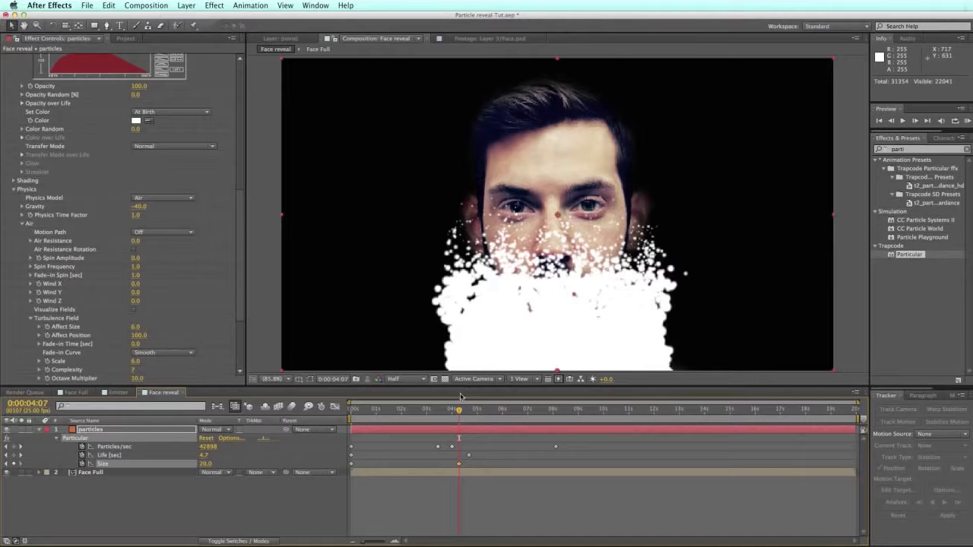
# Step: Add a Size keyframe of 0 at 8:16 and preview the reveal
pyautogui.moveTo(458, 411); pyautogui.dragTo(556, 413)
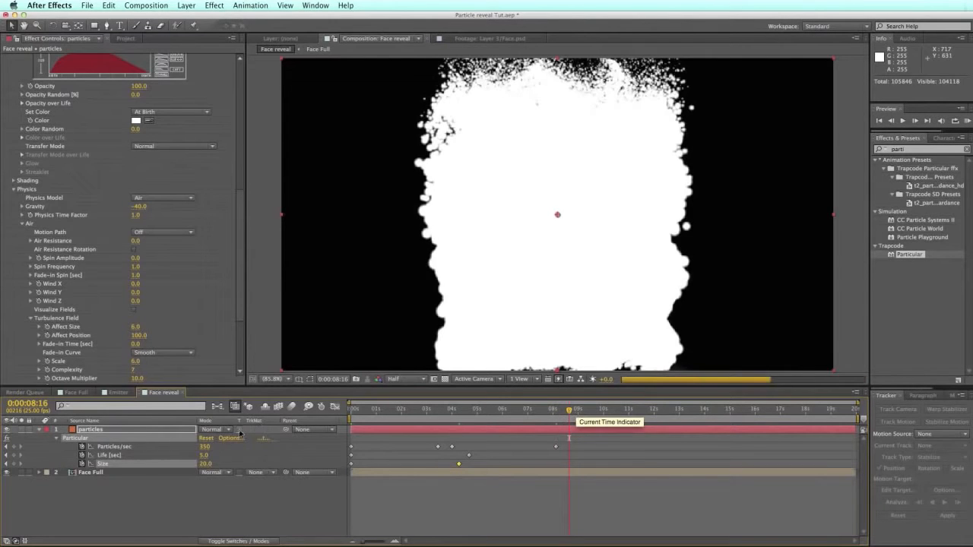
pyautogui.click(568, 412)
pyautogui.moveTo(204, 466); pyautogui.dragTo(165, 461)
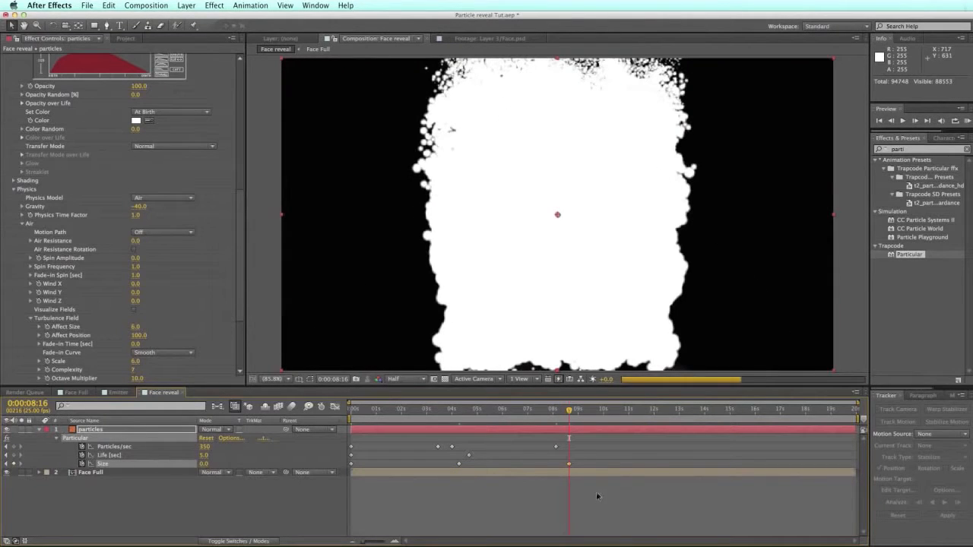
pyautogui.moveTo(436, 409); pyautogui.dragTo(494, 408)
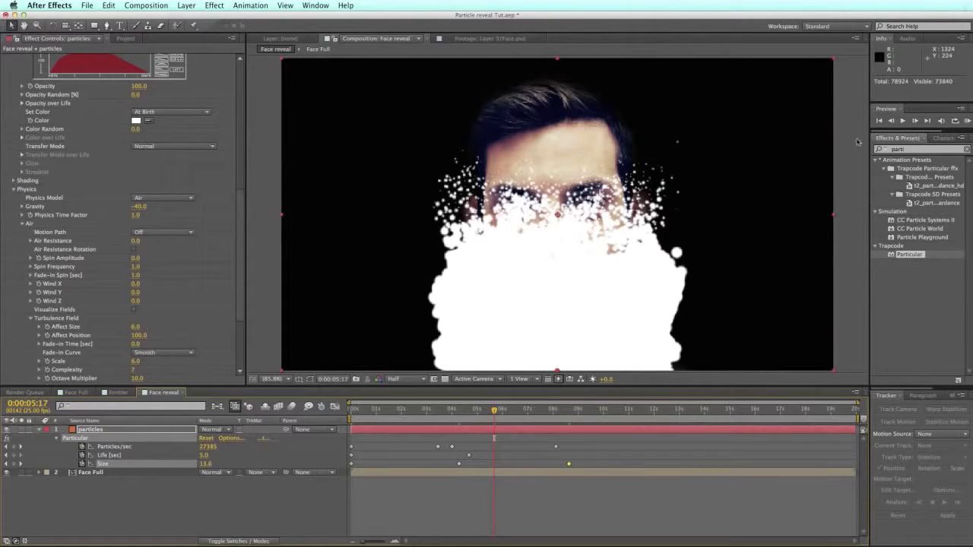
pyautogui.click(137, 206)
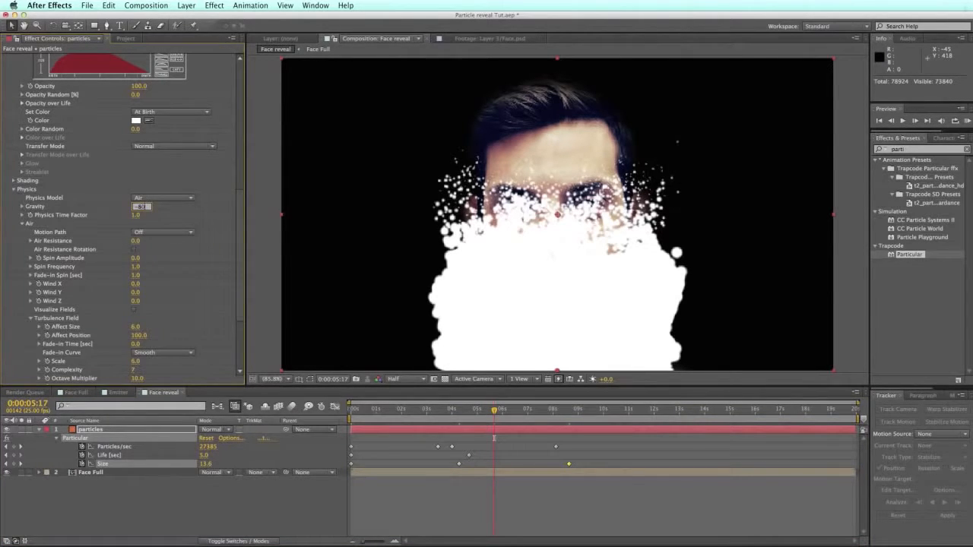
# Step: Set Gravity to -80 and scrub to find where the particles disappear
pyautogui.write('-80')
pyautogui.press('Return')
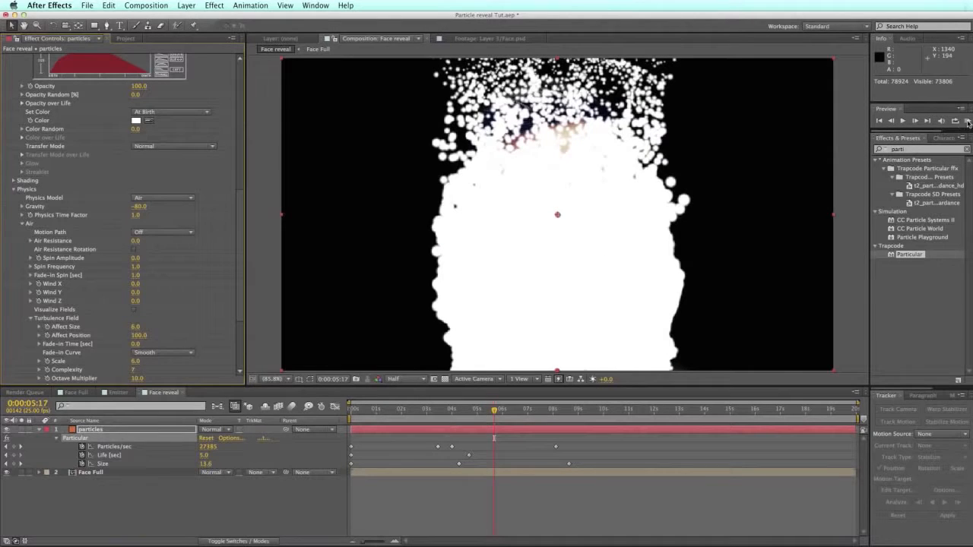
pyautogui.moveTo(362, 411); pyautogui.dragTo(439, 411)
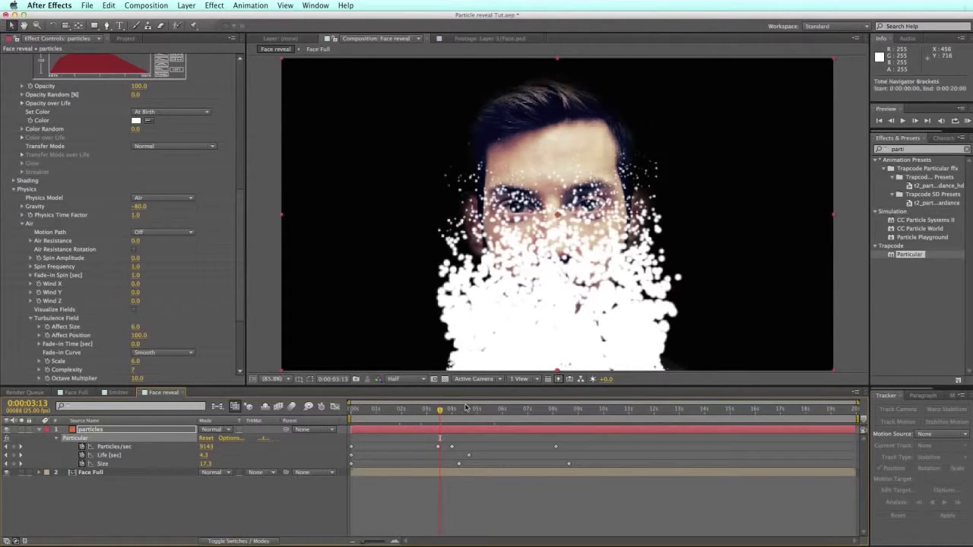
pyautogui.click(470, 409)
pyautogui.click(485, 409)
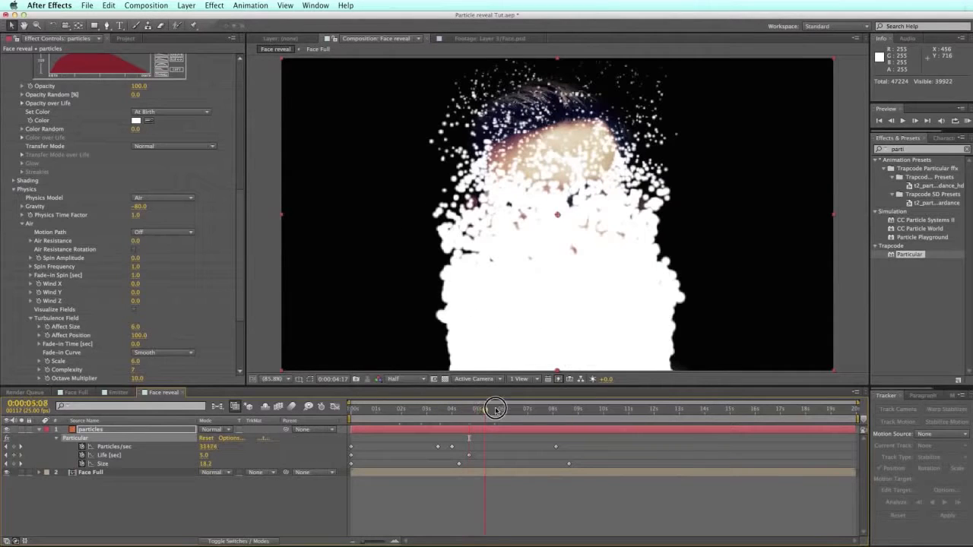
pyautogui.click(504, 409)
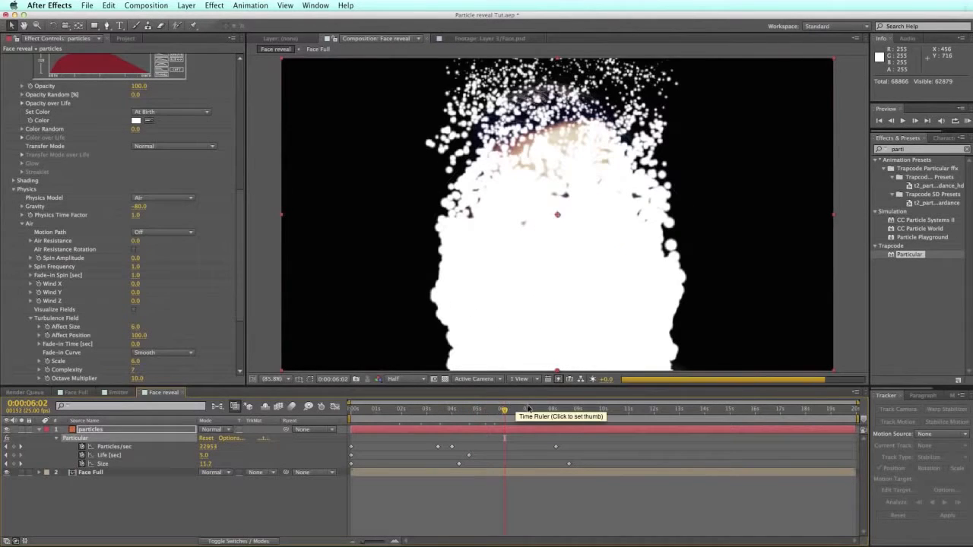
pyautogui.click(564, 409)
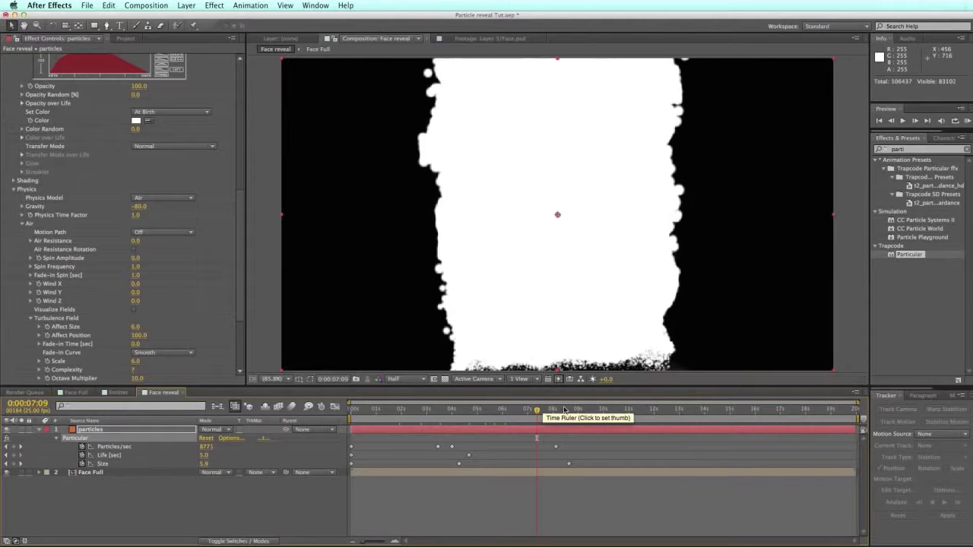
pyautogui.click(576, 409)
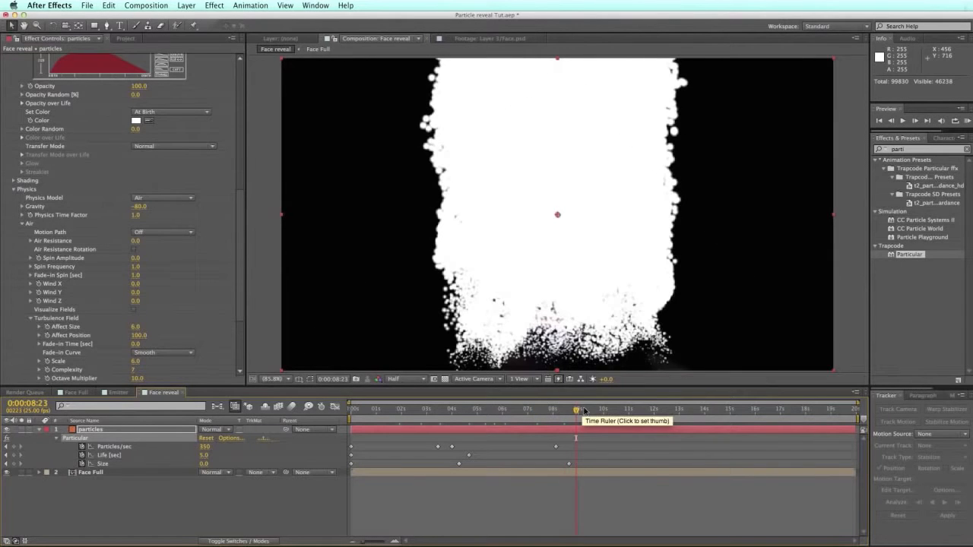
pyautogui.click(602, 409)
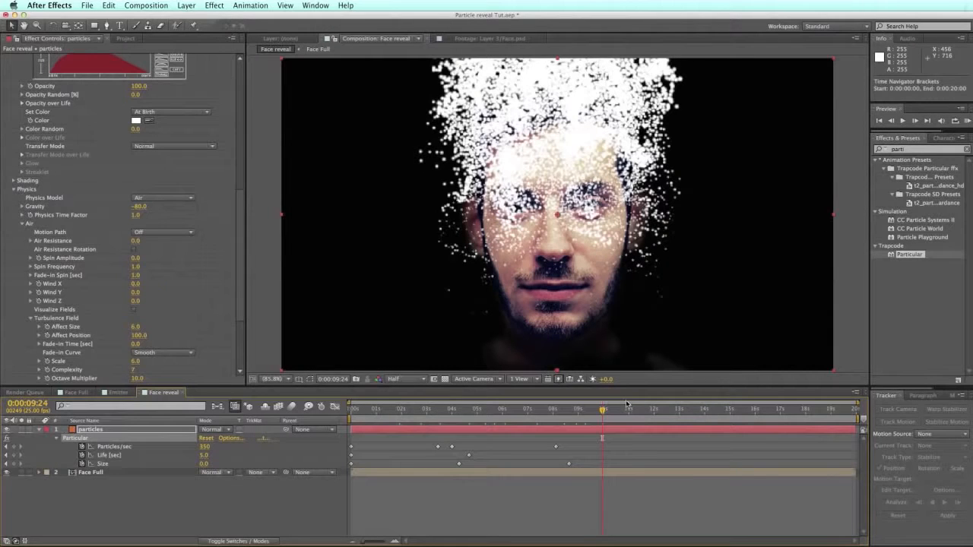
pyautogui.click(631, 409)
pyautogui.click(648, 409)
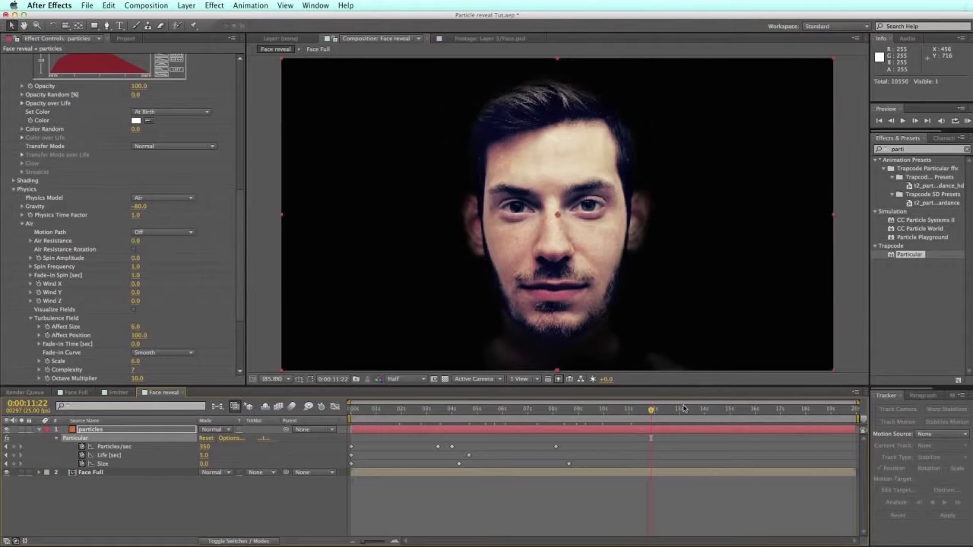
pyautogui.moveTo(681, 409)
pyautogui.mouseDown()
pyautogui.moveTo(667, 409)
pyautogui.moveTo(686, 409)
pyautogui.moveTo(678, 409)
pyautogui.mouseUp()
# Step: End the work area at about 12:22, trim the comp to it, and return to frame 0
pyautogui.moveTo(862, 419); pyautogui.dragTo(678, 434)
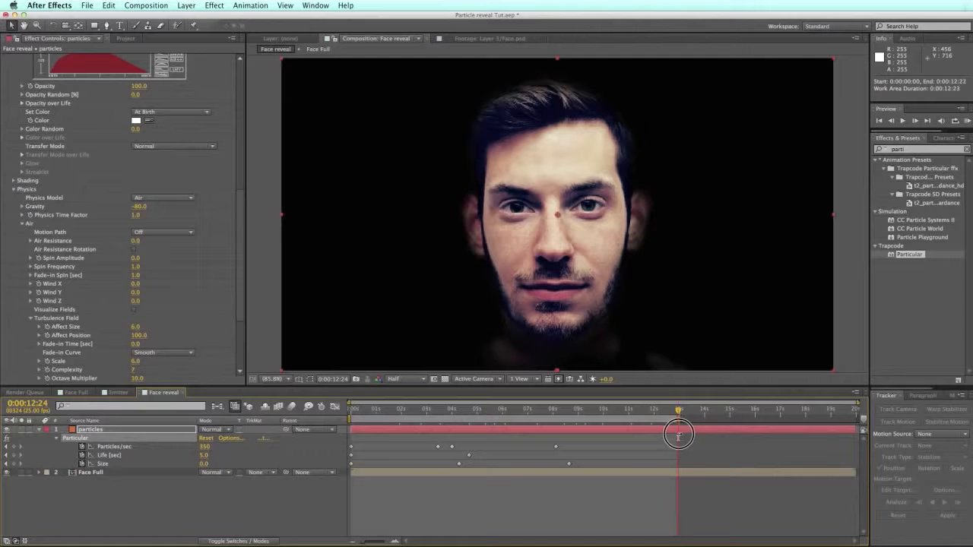
pyautogui.click(146, 5)
pyautogui.click(186, 50)
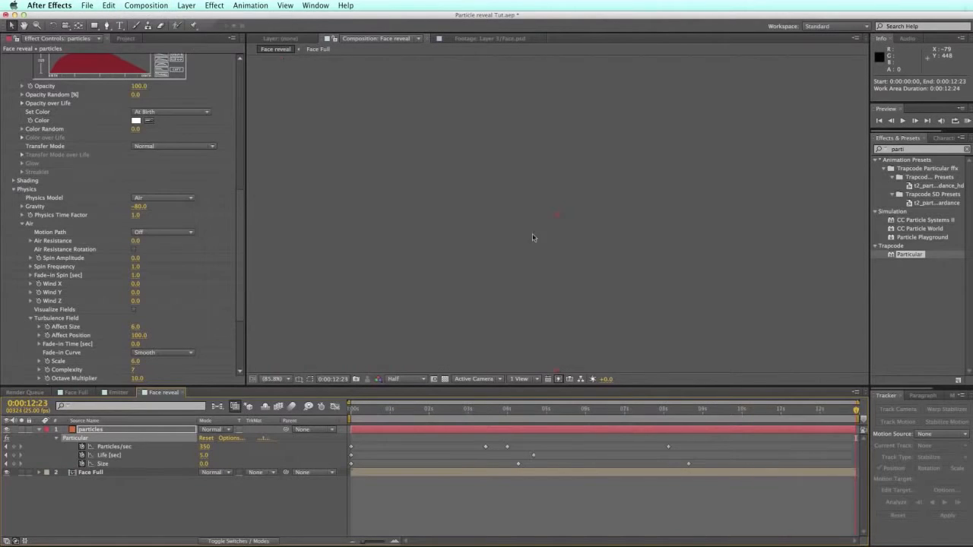
pyautogui.click(355, 409)
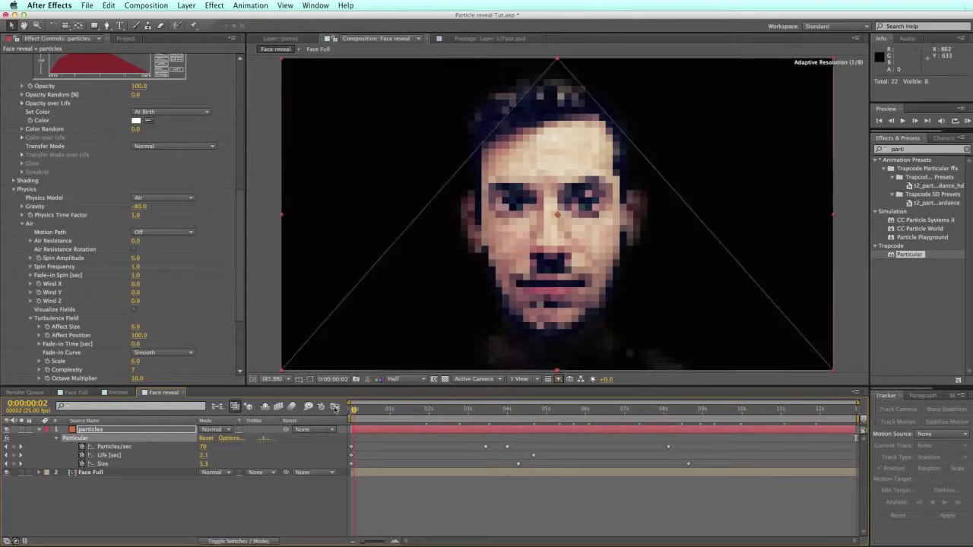
pyautogui.moveTo(358, 411); pyautogui.dragTo(350, 410)
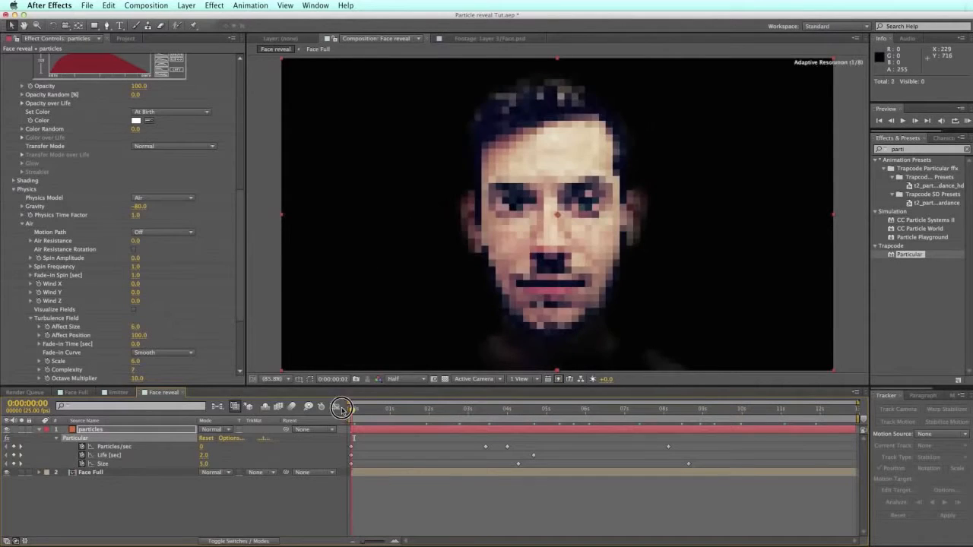
pyautogui.moveTo(90, 472)
pyautogui.mouseDown()
pyautogui.moveTo(110, 427)
pyautogui.moveTo(123, 433)
pyautogui.mouseUp()
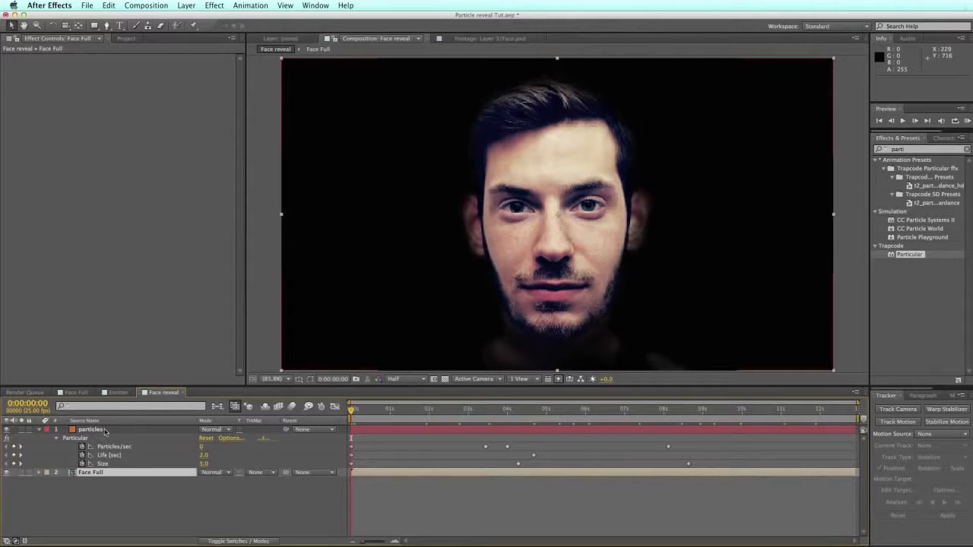
# Step: Set Face Full's track matte to Luma Matte "particles" and preview the reveal
pyautogui.click(258, 472)
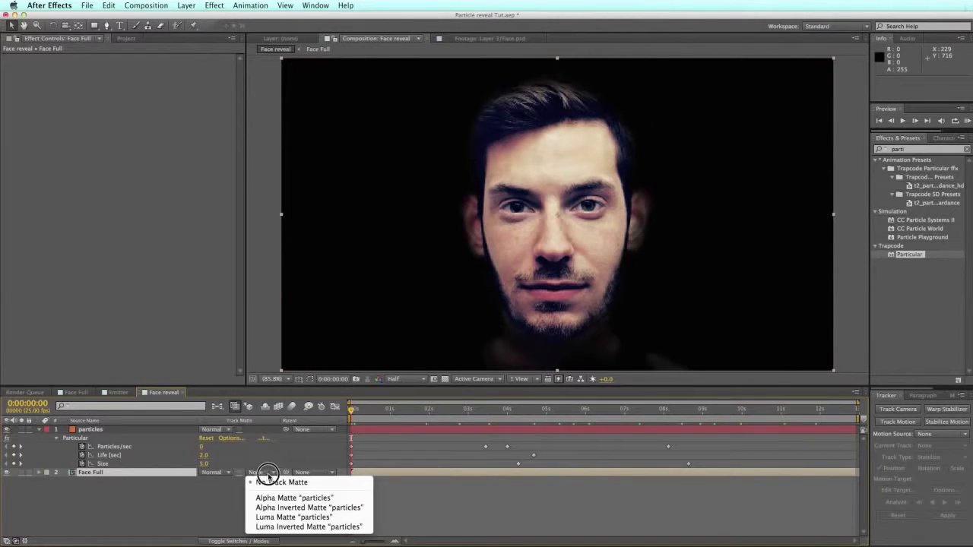
pyautogui.click(297, 517)
pyautogui.moveTo(388, 410); pyautogui.dragTo(504, 409)
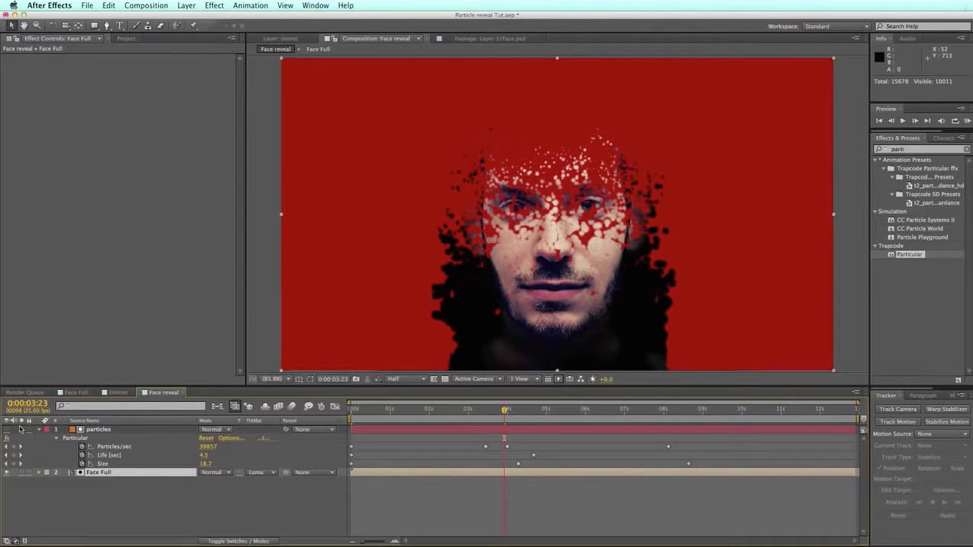
pyautogui.click(39, 448)
pyautogui.click(41, 472)
pyautogui.click(38, 473)
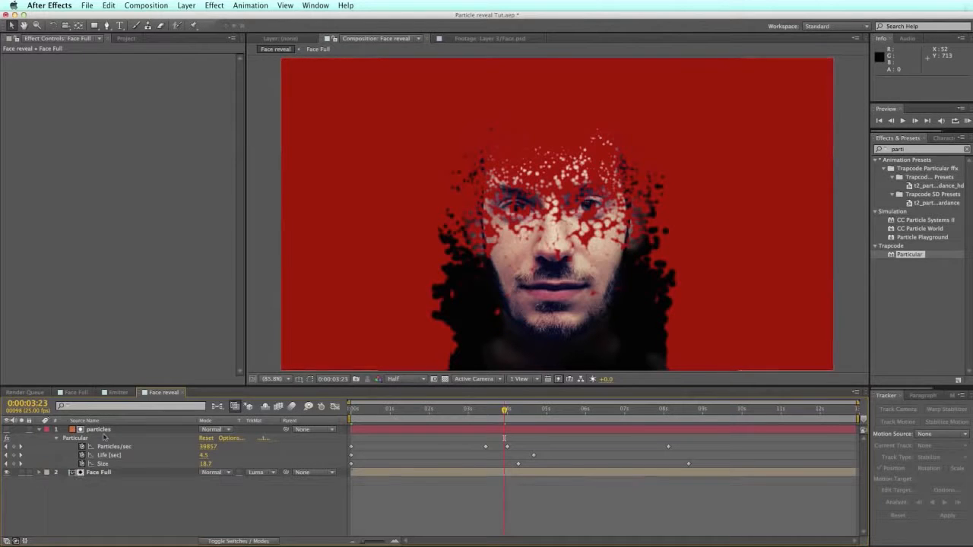
pyautogui.click(967, 120)
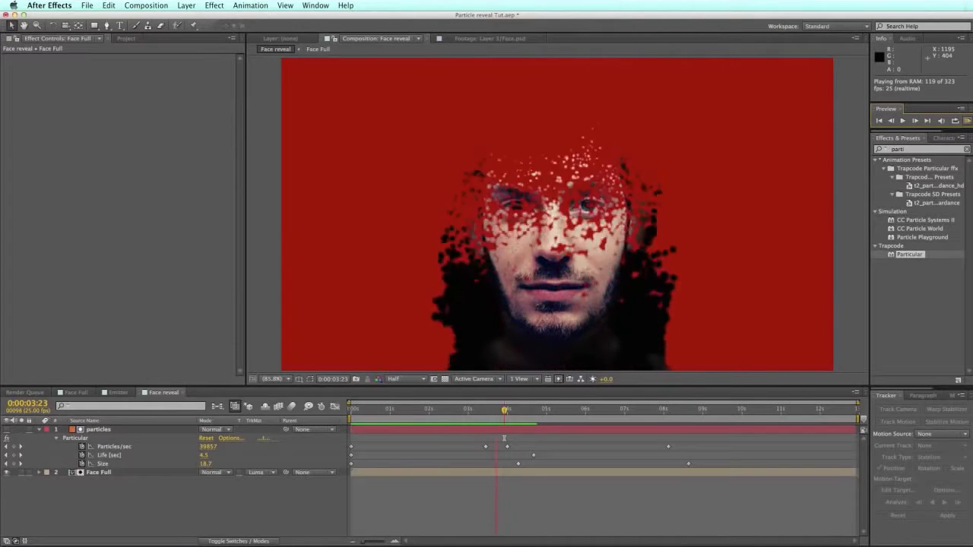
pyautogui.moveTo(388, 409); pyautogui.dragTo(507, 409)
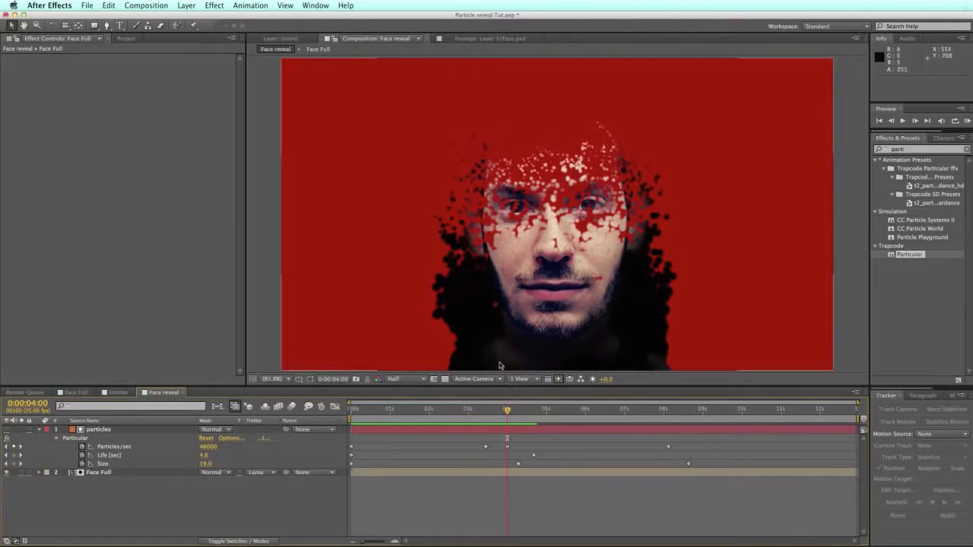
# Step: Raise the particles layer's Particular Size Random to 100%
pyautogui.click(98, 429)
pyautogui.moveTo(240, 169); pyautogui.dragTo(240, 212)
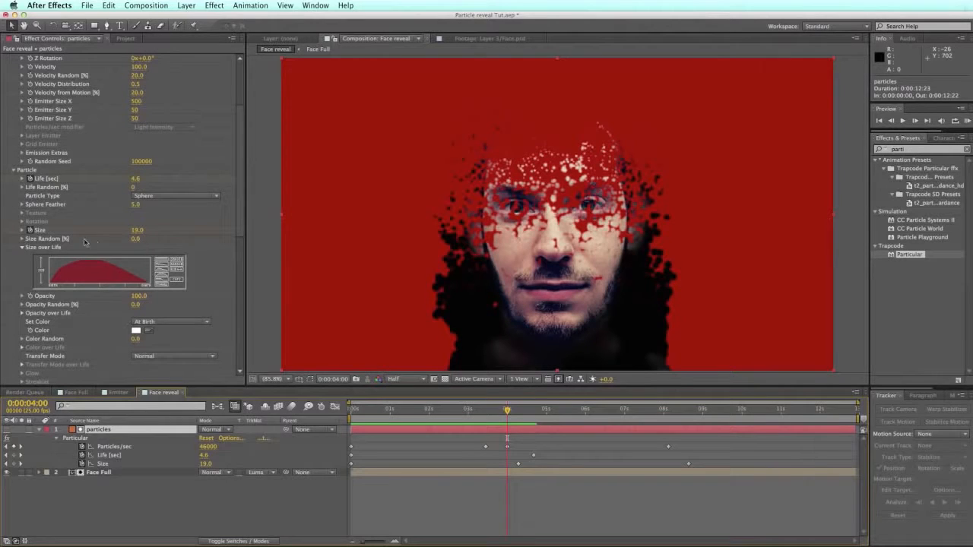
pyautogui.moveTo(134, 239); pyautogui.dragTo(152, 239)
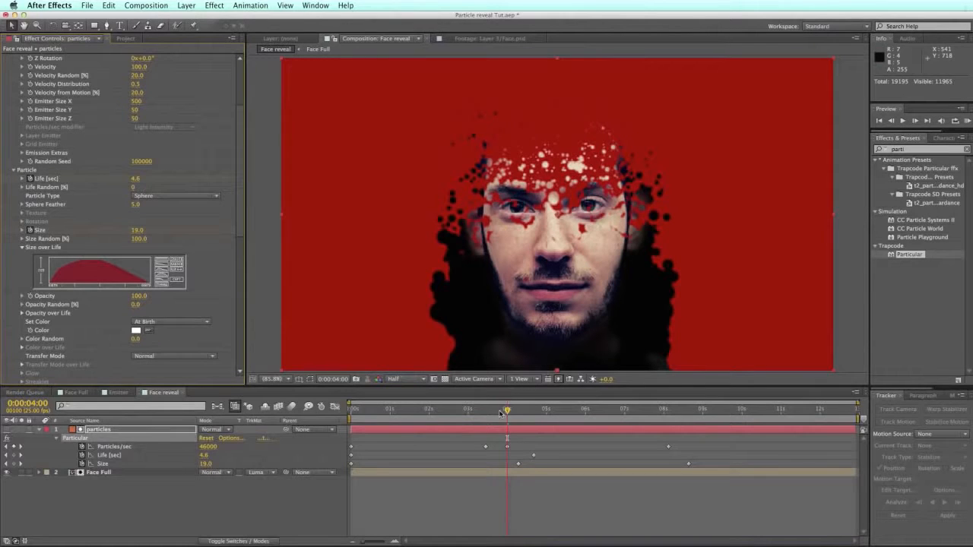
pyautogui.click(144, 6)
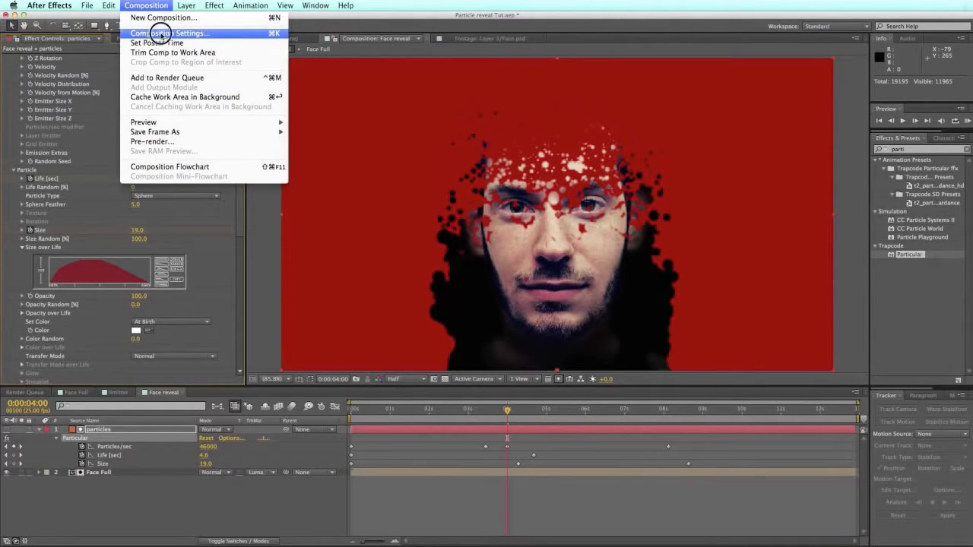
# Step: Change the Face reveal composition background color to black in Composition Settings
pyautogui.click(152, 33)
pyautogui.click(452, 355)
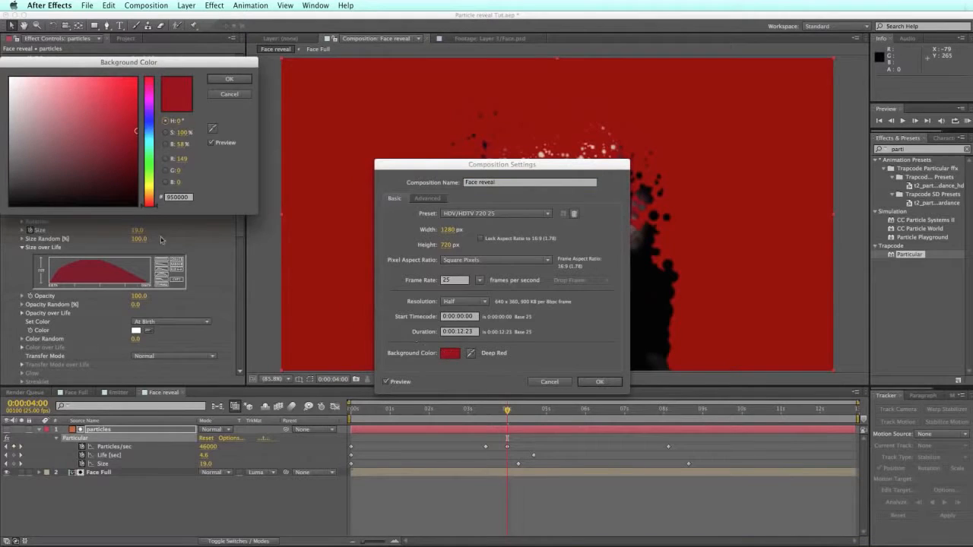
pyautogui.click(114, 202)
pyautogui.click(228, 79)
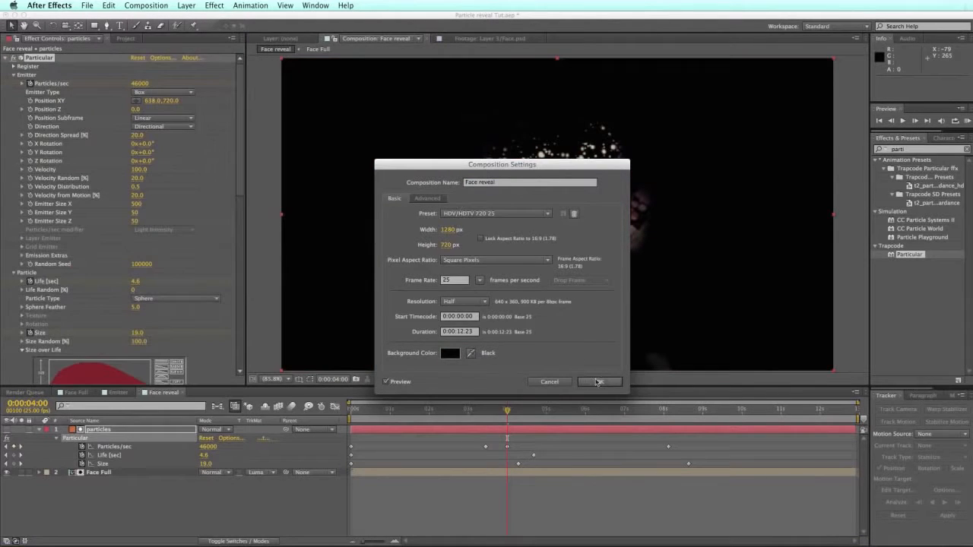
pyautogui.click(599, 382)
# Step: Check the reveal around 8–9 seconds and save the project with Cmd+S
pyautogui.moveTo(463, 412); pyautogui.dragTo(673, 412)
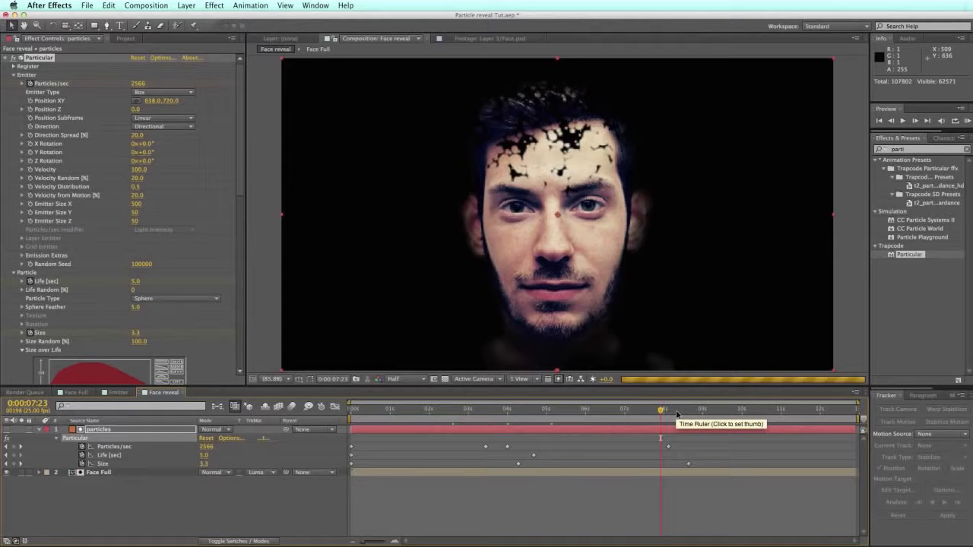
pyautogui.click(701, 412)
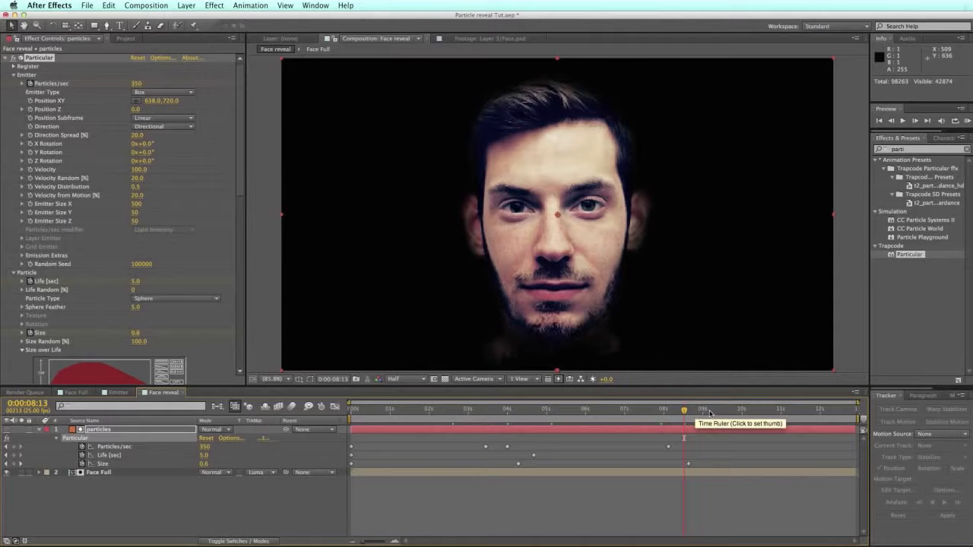
pyautogui.click(735, 411)
pyautogui.click(737, 411)
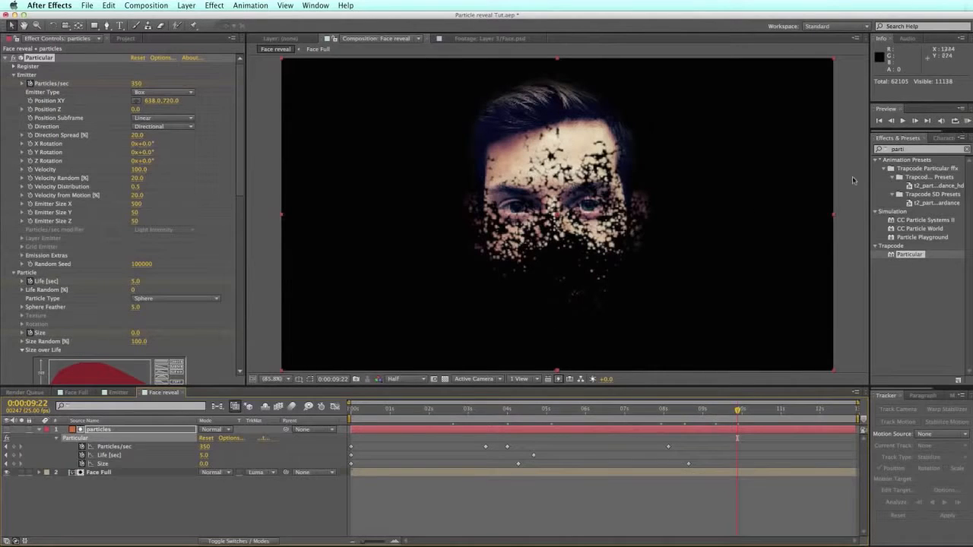
pyautogui.press('cmd+s')
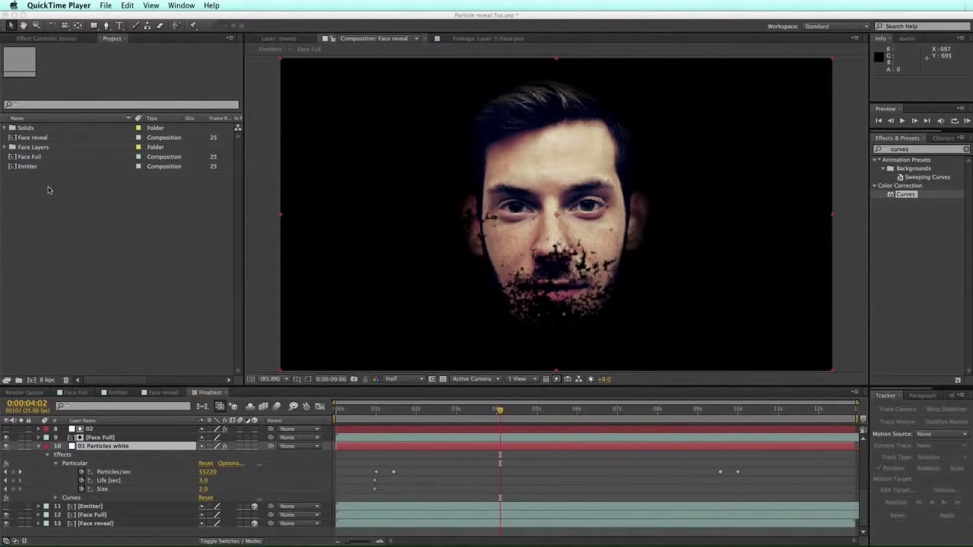
# Step: Create a composition named Final with the HDV/HDTV 720 25 preset (1280×720, 25 fps)
pyautogui.click(132, 19)
pyautogui.click(144, 6)
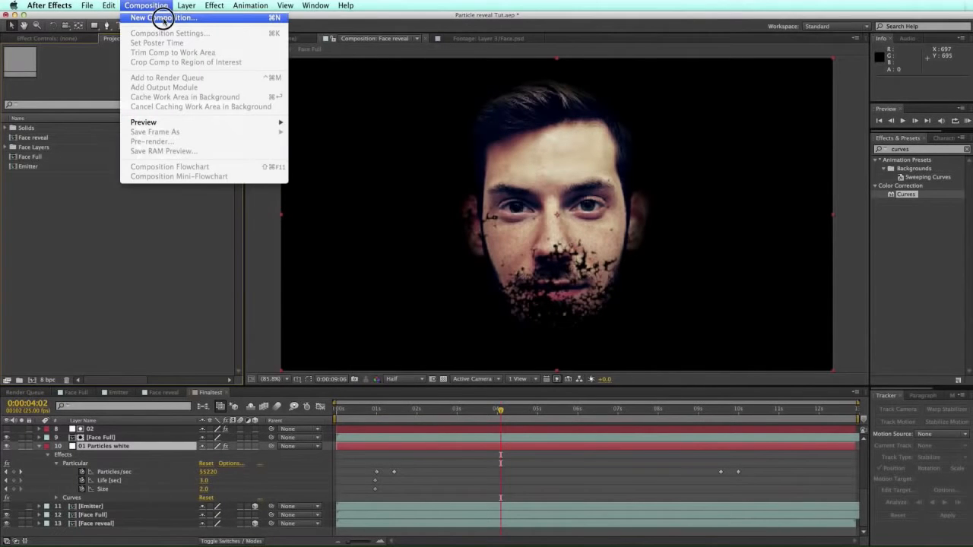
pyautogui.click(159, 18)
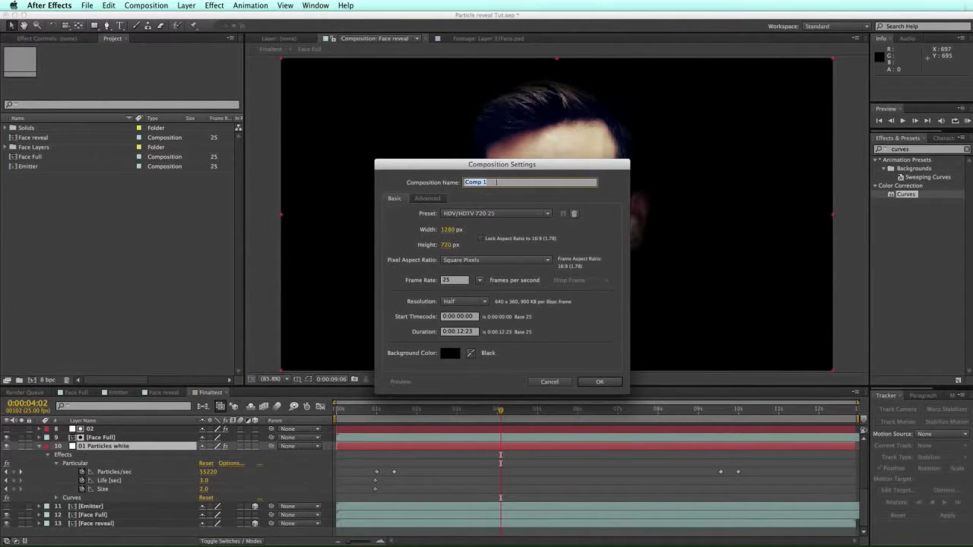
pyautogui.write('Final')
pyautogui.click(599, 383)
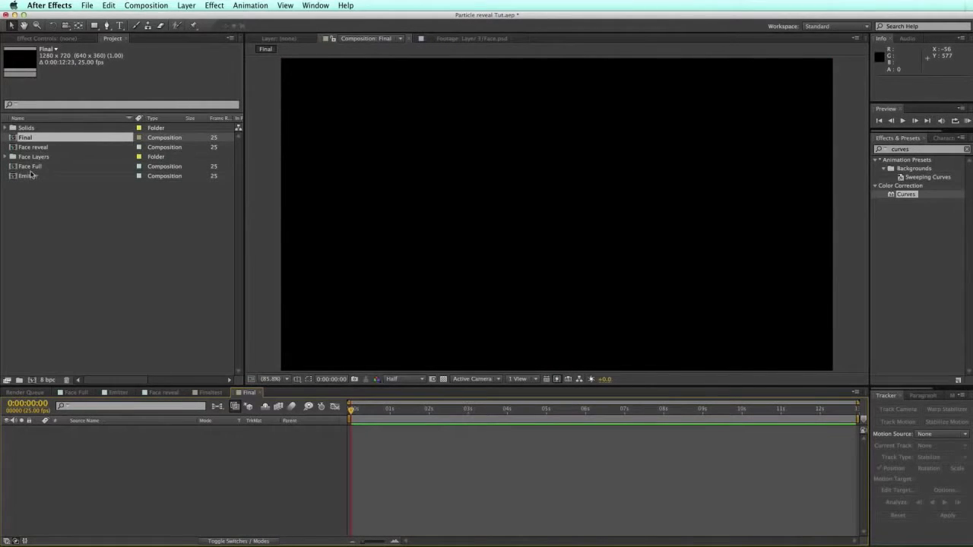
# Step: Drag the Face reveal and Emitter comps into Final, then open the Face reveal layer
pyautogui.click(35, 147)
pyautogui.keyDown('super'); pyautogui.click(30, 176); pyautogui.keyUp('super')
pyautogui.moveTo(31, 176); pyautogui.dragTo(99, 430)
pyautogui.click(103, 455)
pyautogui.click(105, 449)
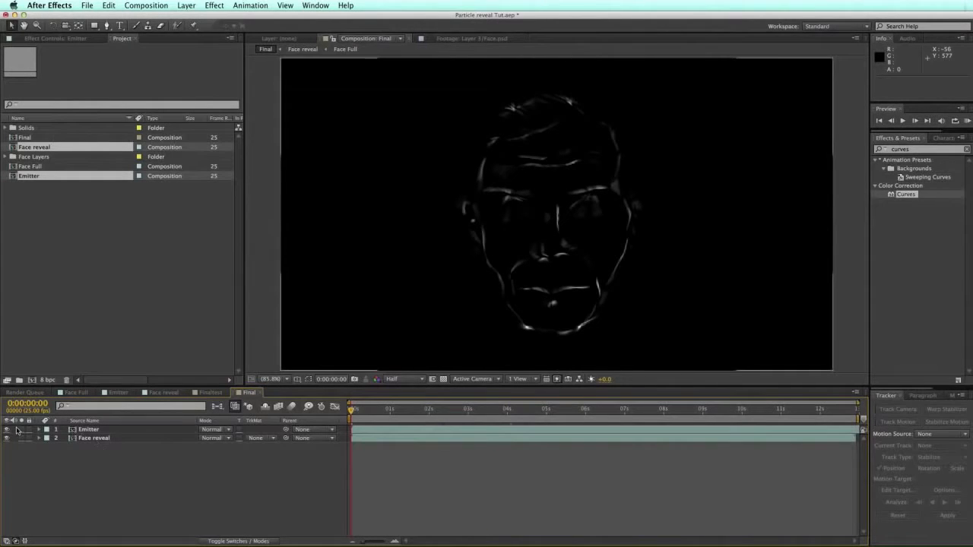
pyautogui.moveTo(384, 411); pyautogui.dragTo(450, 411)
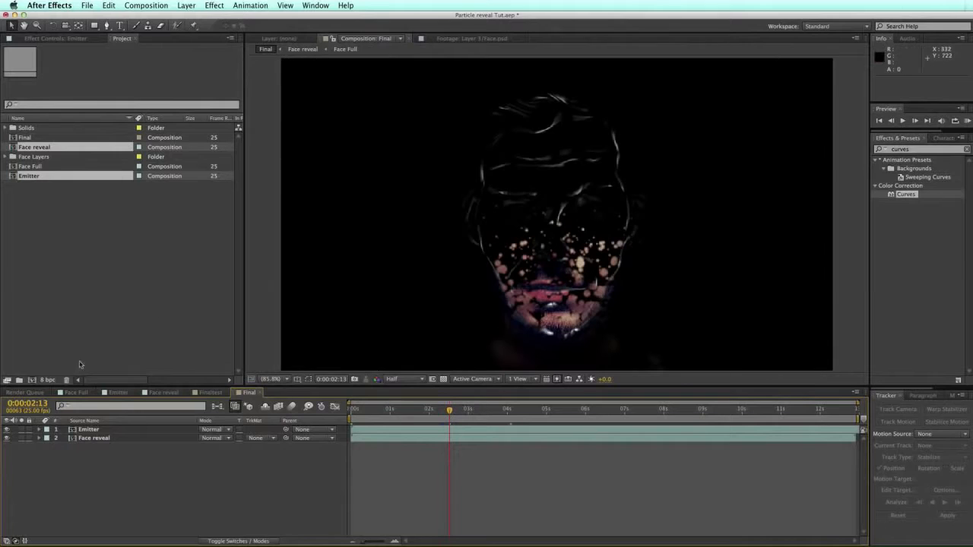
pyautogui.doubleClick(90, 438)
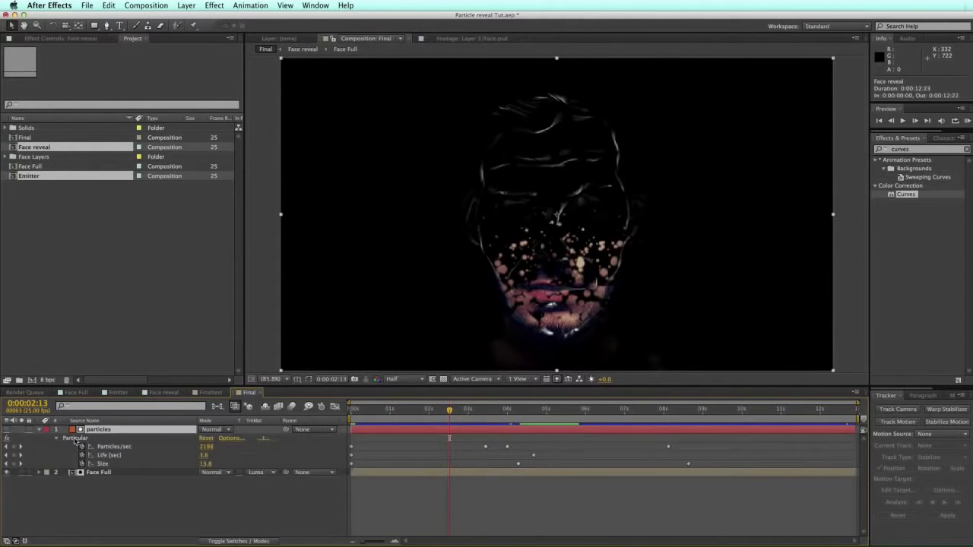
# Step: Copy the particles layer into Final above Emitter and turn its visibility on
pyautogui.click(107, 430)
pyautogui.press('super+c')
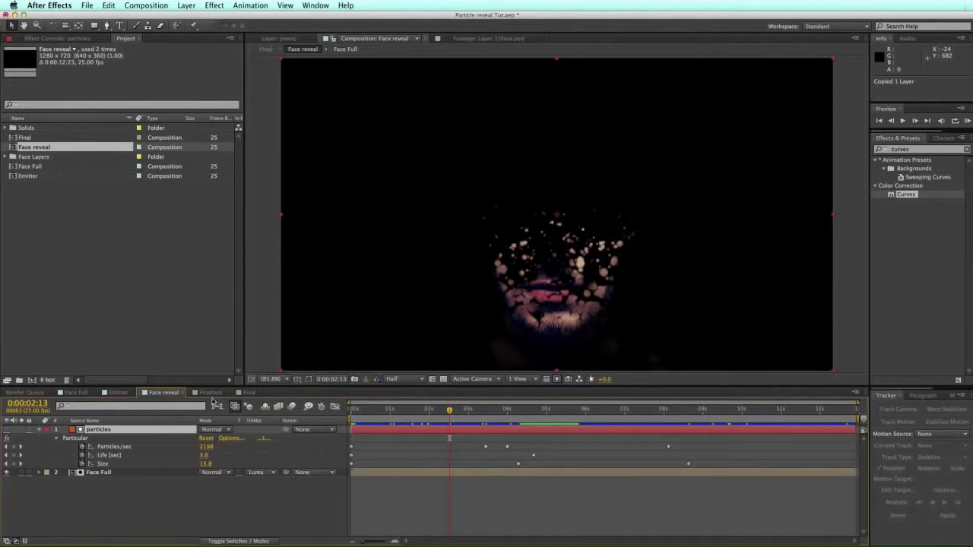
pyautogui.click(248, 392)
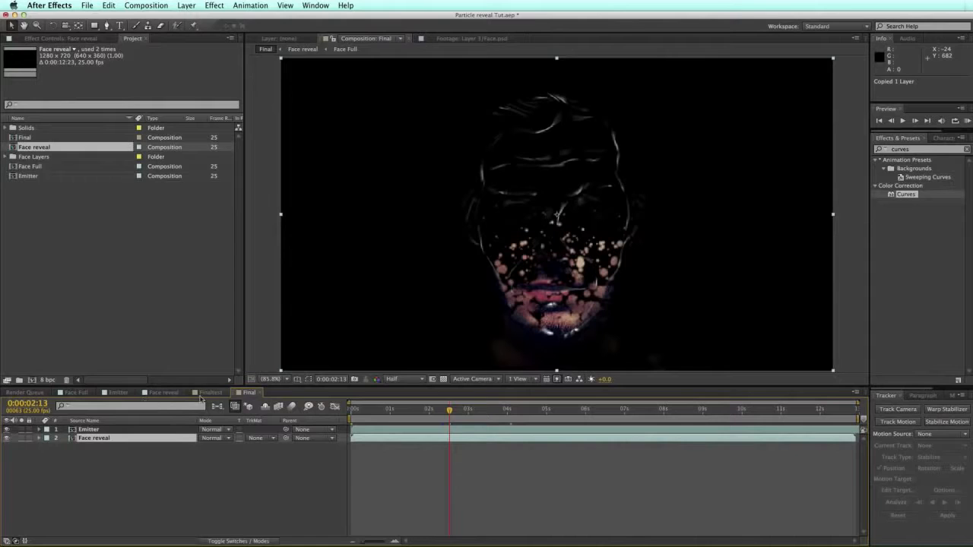
pyautogui.click(151, 429)
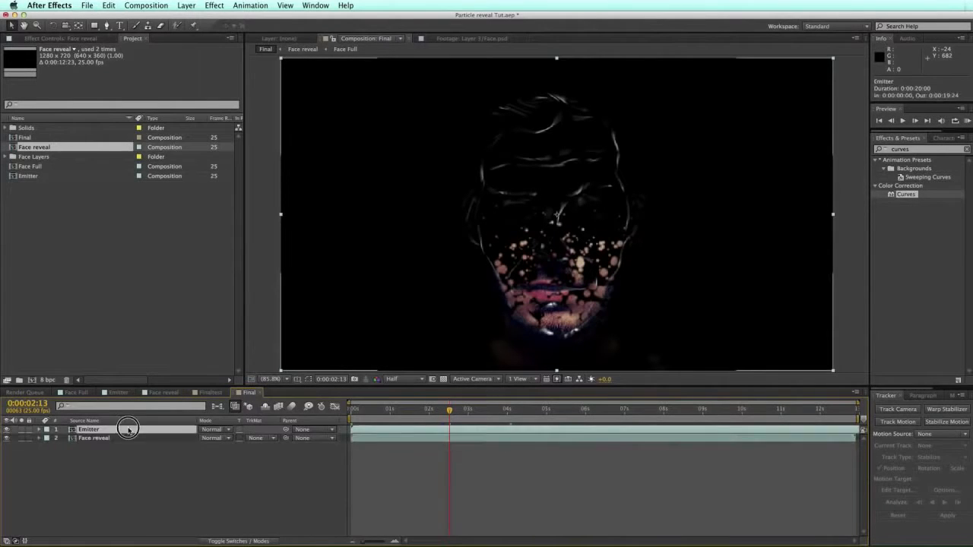
pyautogui.press('super+v')
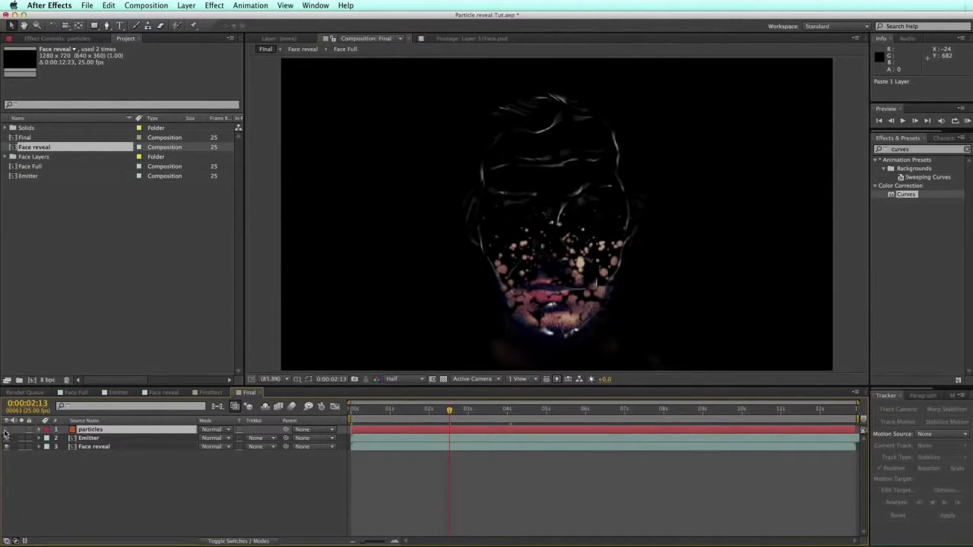
pyautogui.click(6, 430)
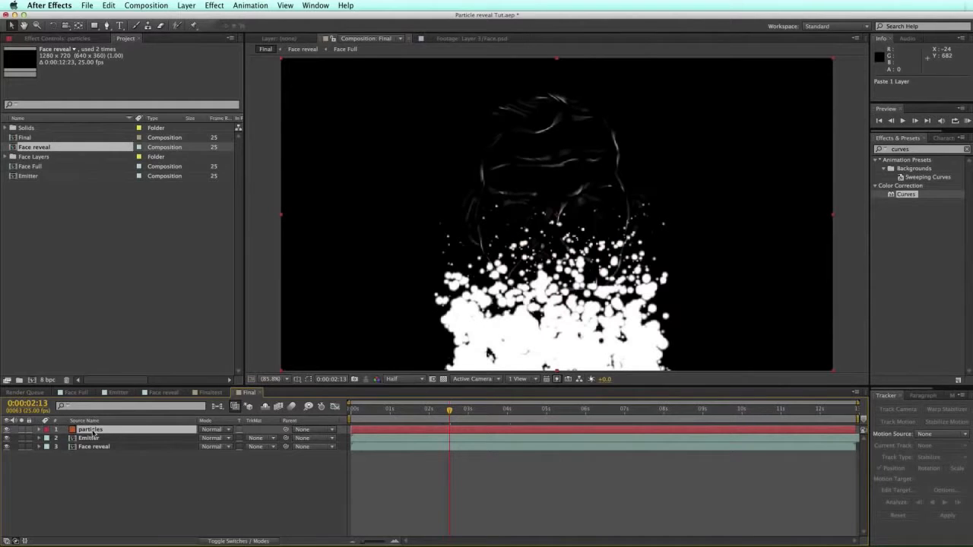
# Step: Set the pasted layer's Particles/sec to 0 and delete all its keyframes
pyautogui.click(104, 39)
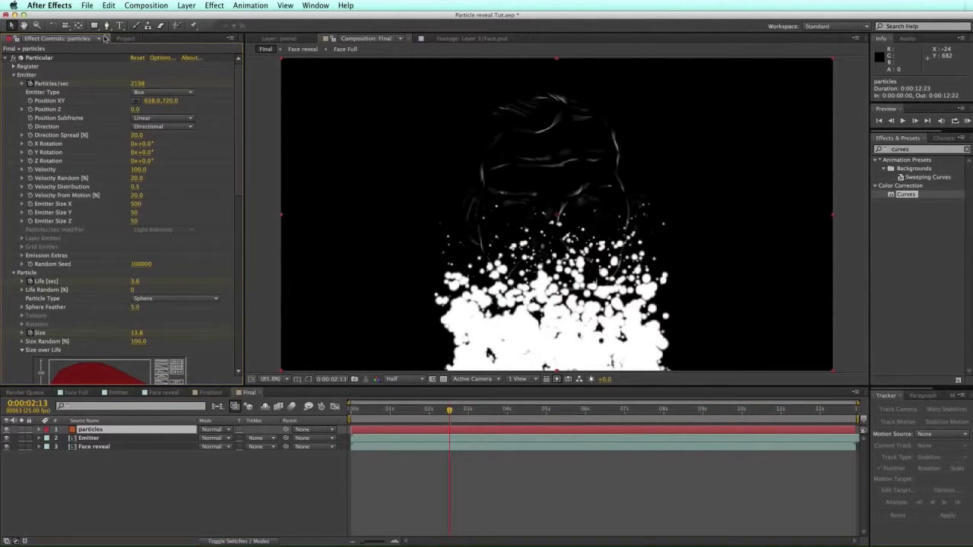
pyautogui.click(137, 83)
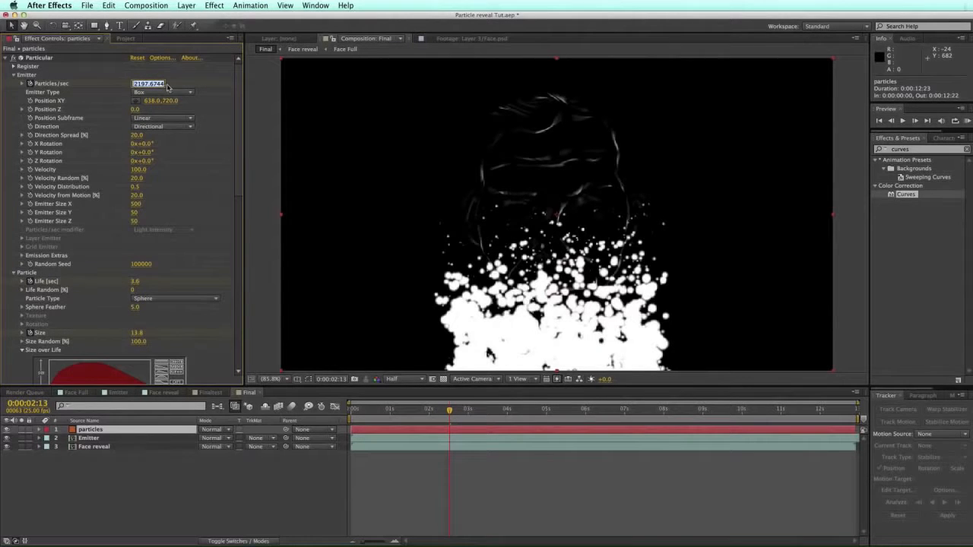
pyautogui.write('0')
pyautogui.press('Return')
pyautogui.press('u')
pyautogui.moveTo(705, 440); pyautogui.dragTo(357, 467)
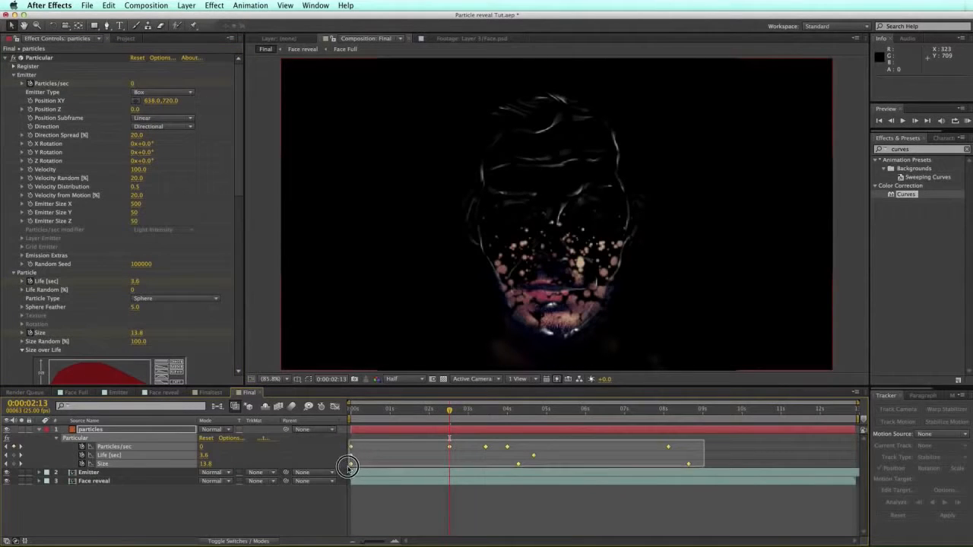
pyautogui.press('Delete')
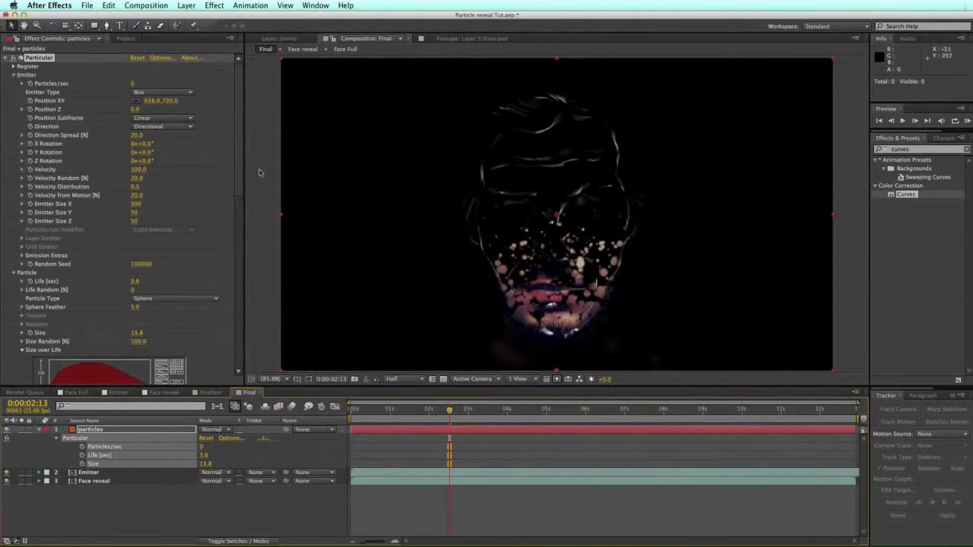
pyautogui.moveTo(449, 409); pyautogui.dragTo(524, 411)
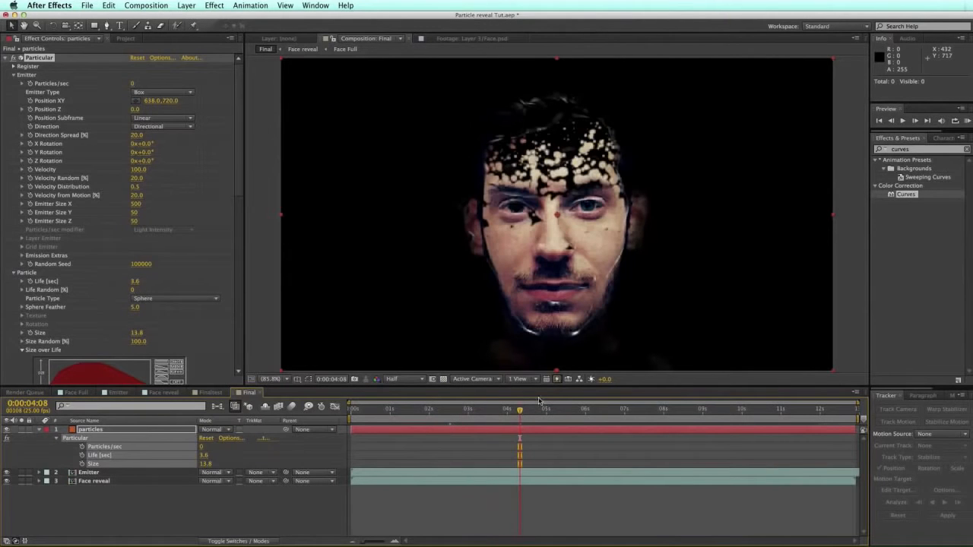
pyautogui.click(95, 474)
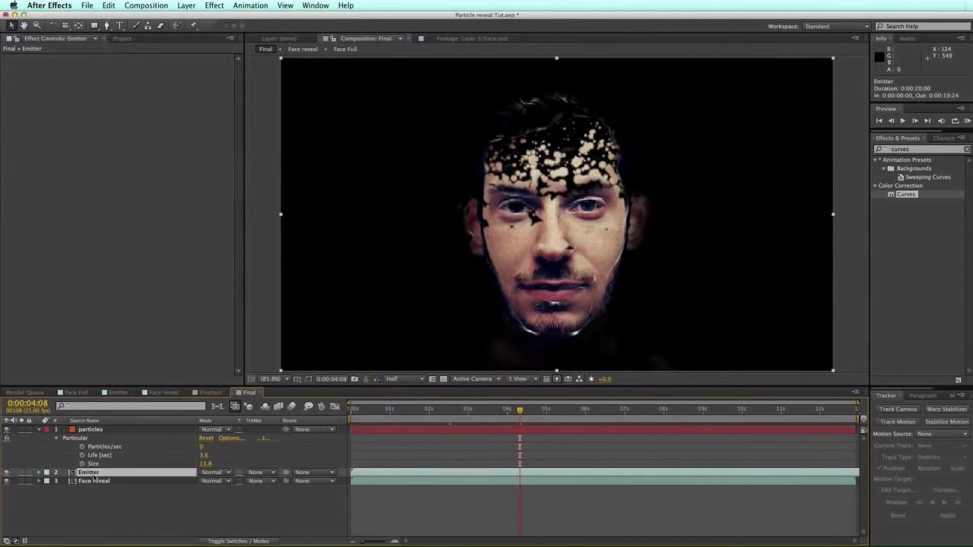
# Step: Rename the pasted layer to "01 particles"
pyautogui.click(104, 432)
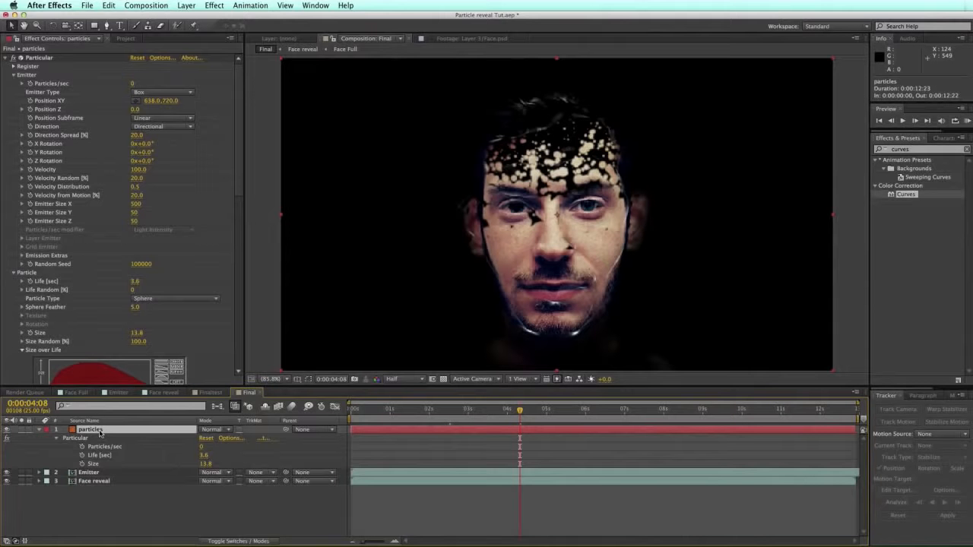
pyautogui.press('Return')
pyautogui.press('Left')
pyautogui.write('01')
pyautogui.press('Return')
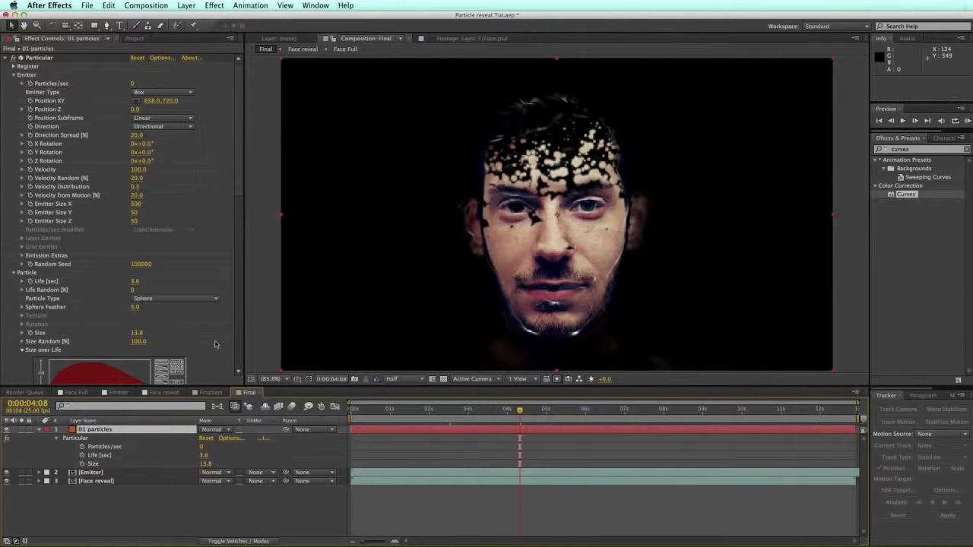
pyautogui.click(95, 474)
pyautogui.click(102, 429)
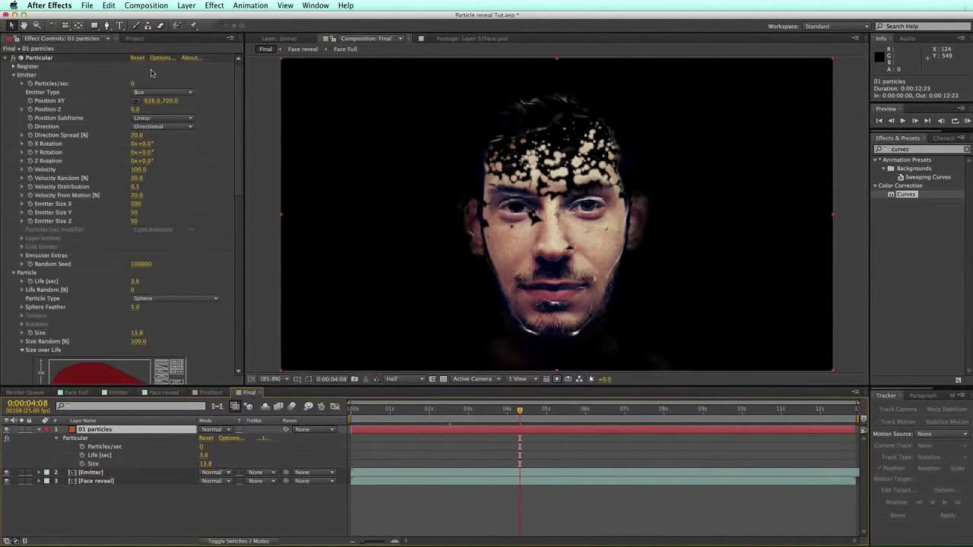
pyautogui.click(170, 92)
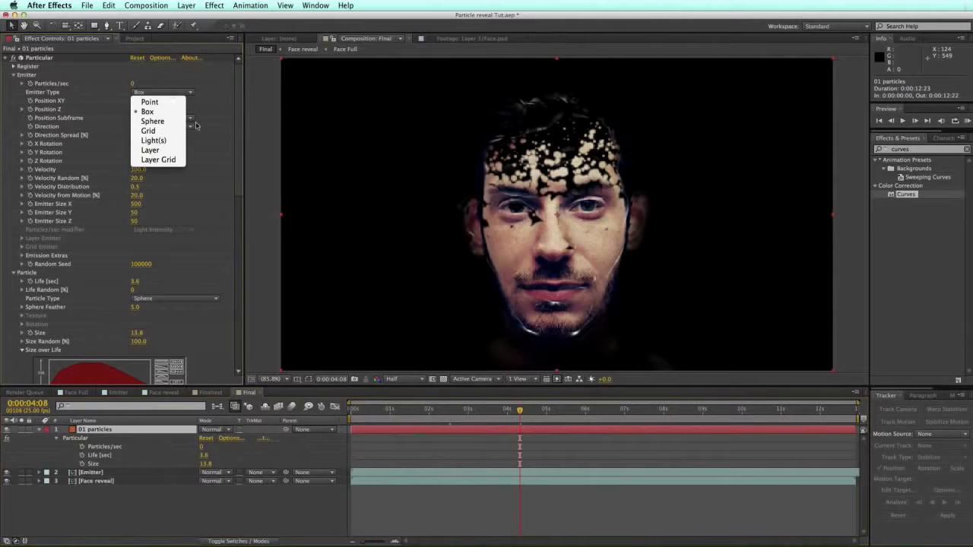
# Step: Set Emitter Type to Layer and make the Emitter layer 3D
pyautogui.click(152, 149)
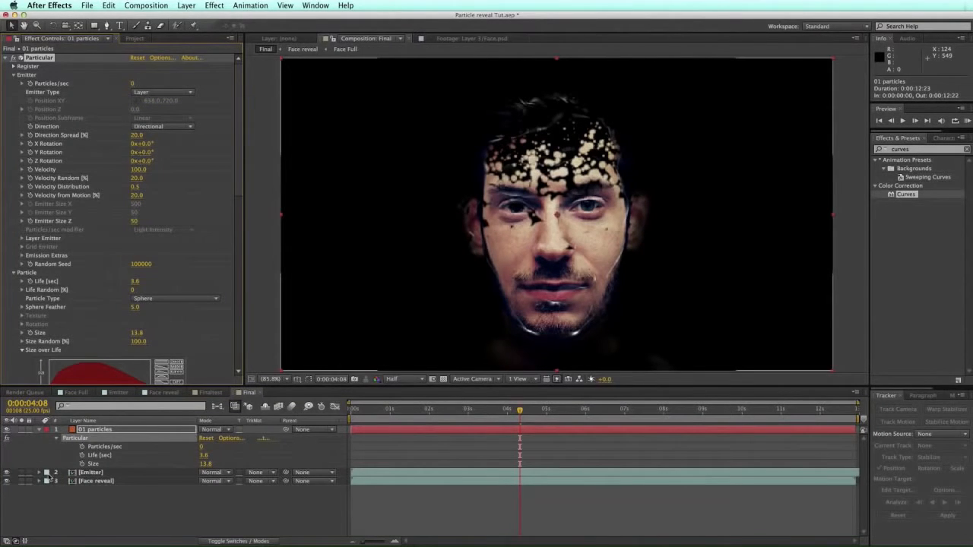
pyautogui.click(234, 541)
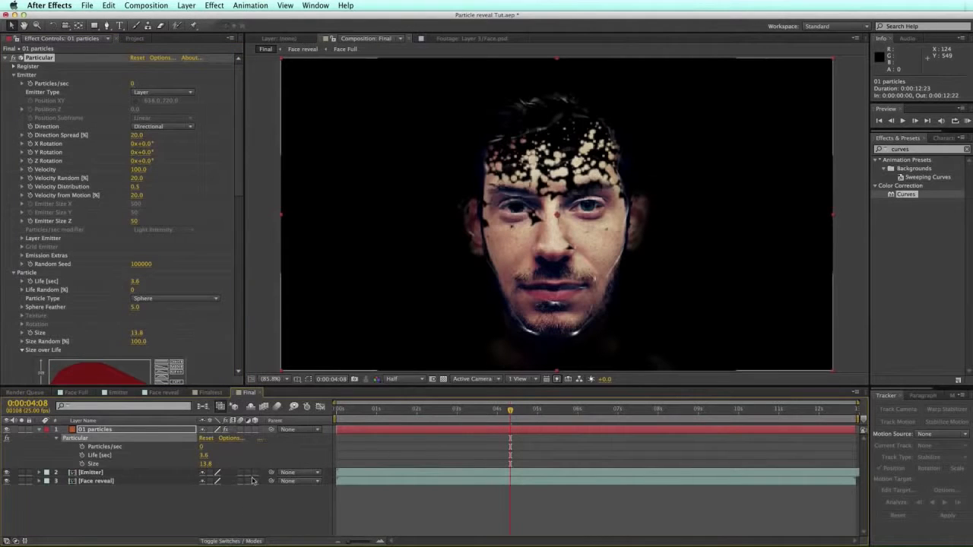
pyautogui.click(255, 473)
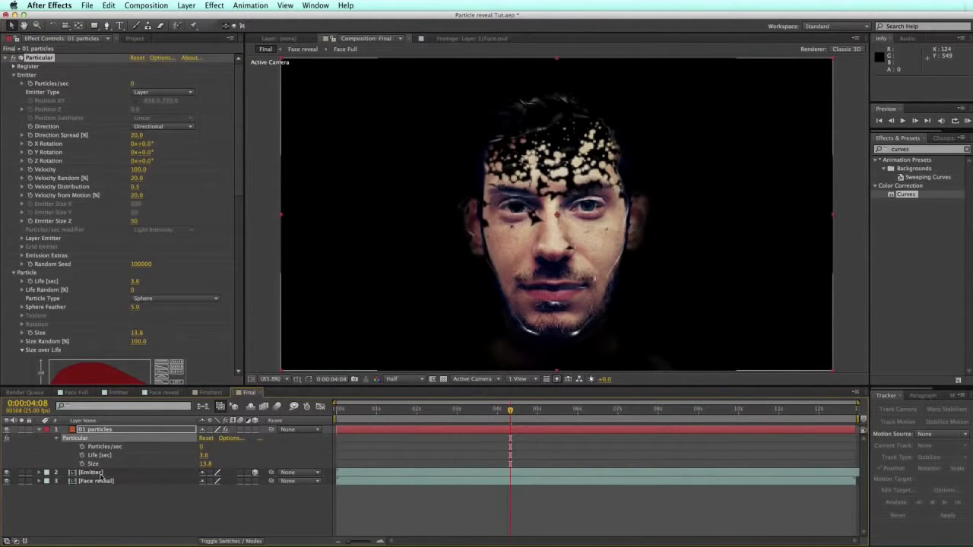
pyautogui.scroll(-1, 238, 147)
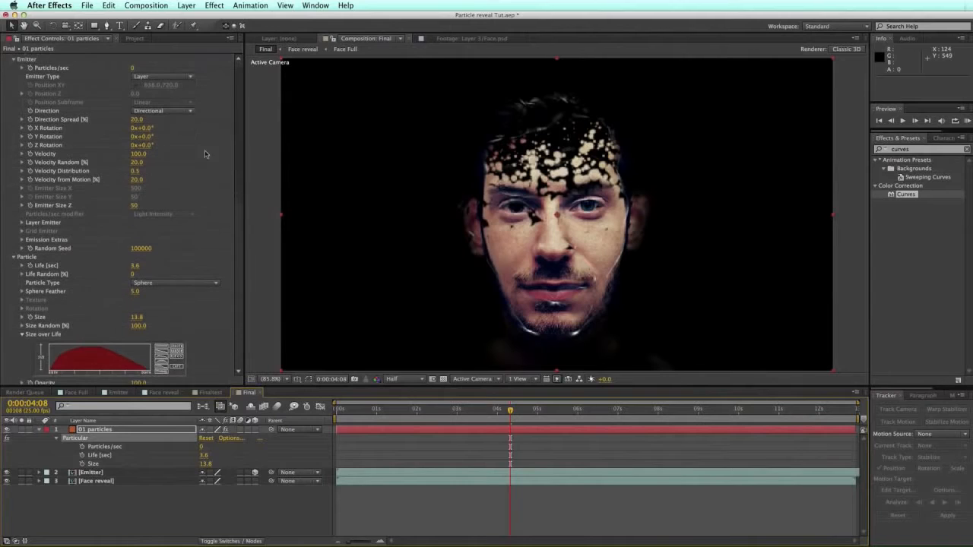
# Step: Set Layer Emitter to Emitter, sampling at Particle Birth Time with Lightness – Size RGB usage
pyautogui.click(22, 222)
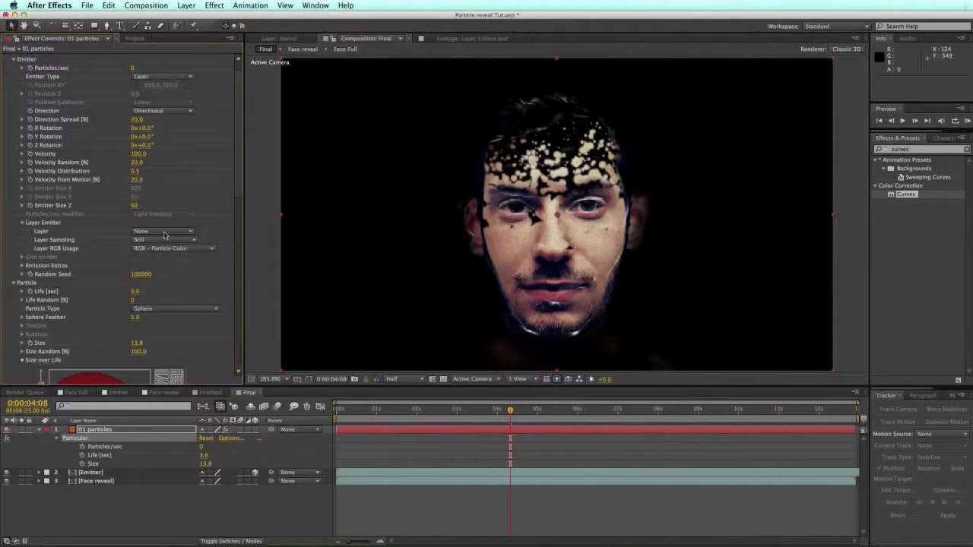
pyautogui.click(164, 232)
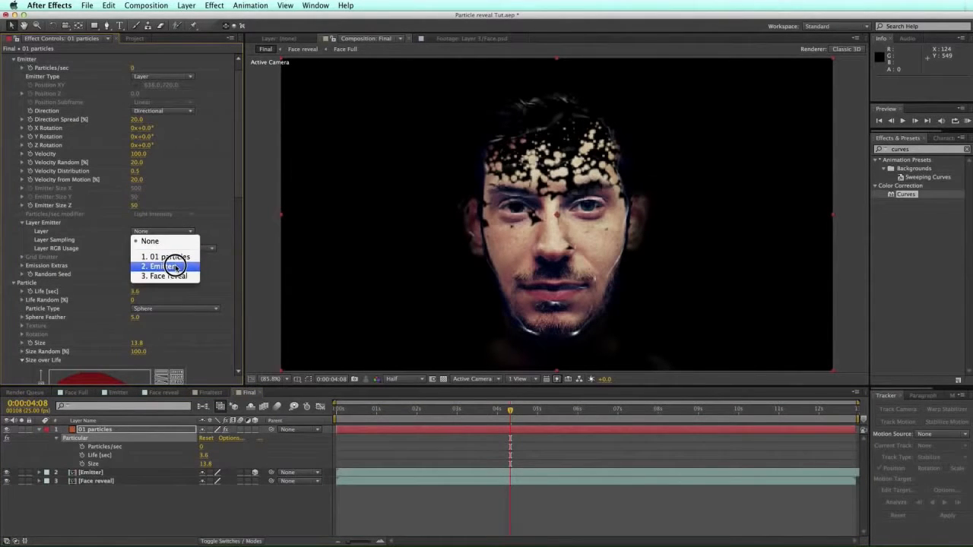
pyautogui.click(176, 268)
pyautogui.click(174, 241)
pyautogui.click(163, 258)
pyautogui.click(184, 250)
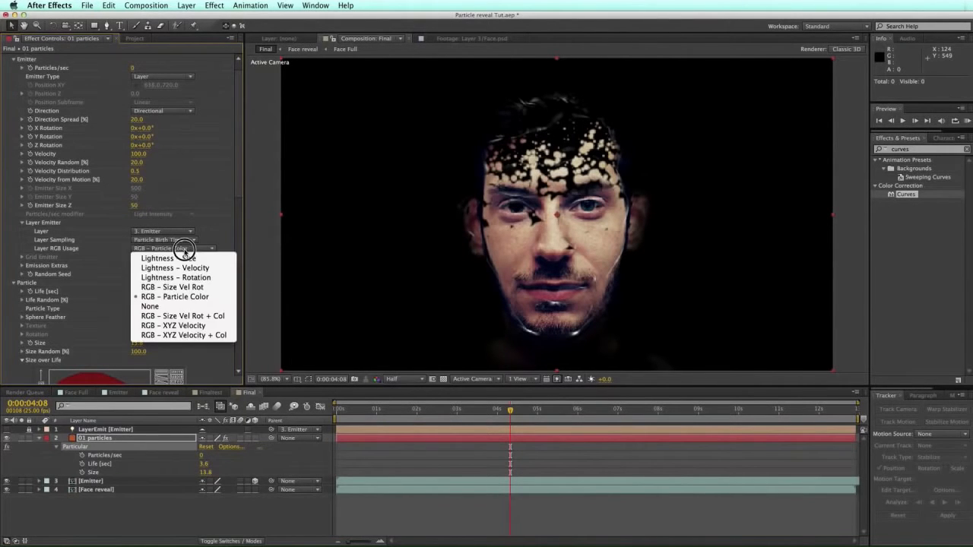
pyautogui.click(176, 259)
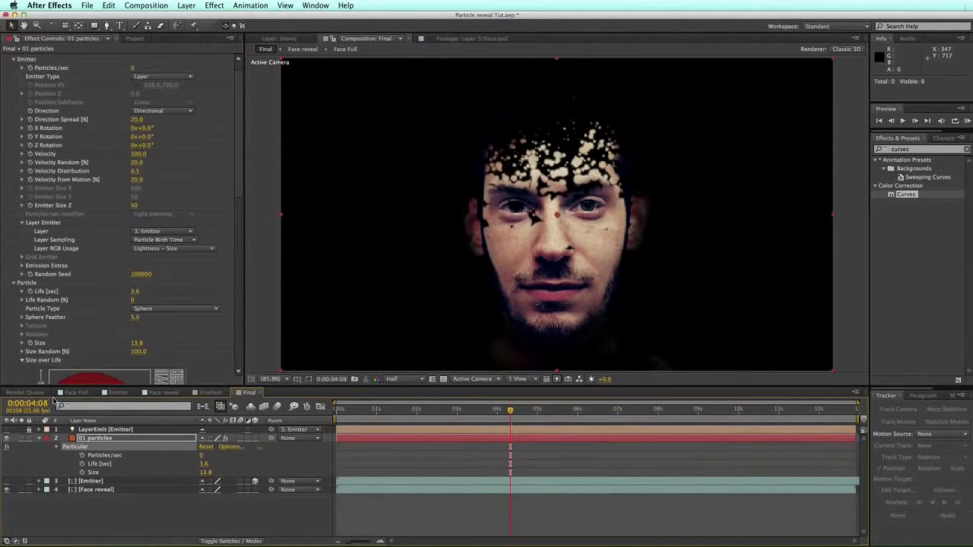
pyautogui.click(99, 440)
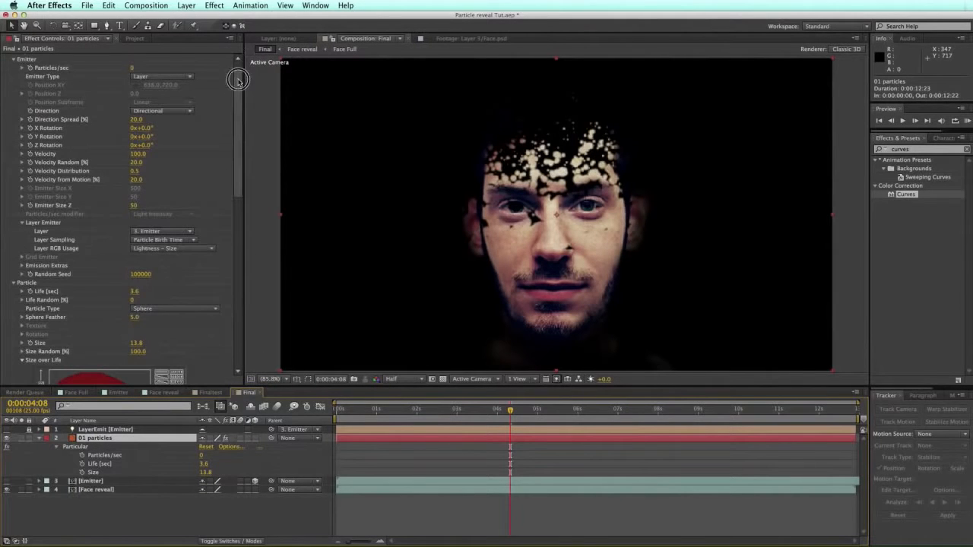
pyautogui.scroll(1, 172, 67)
pyautogui.click(133, 83)
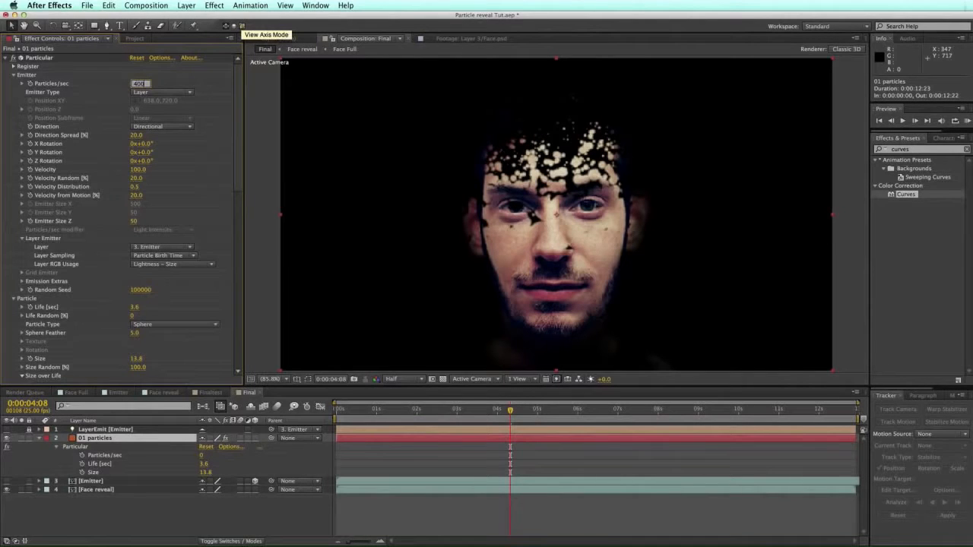
# Step: Commit 40000 particles per second and set the particle Life to 3 seconds
pyautogui.press('Return')
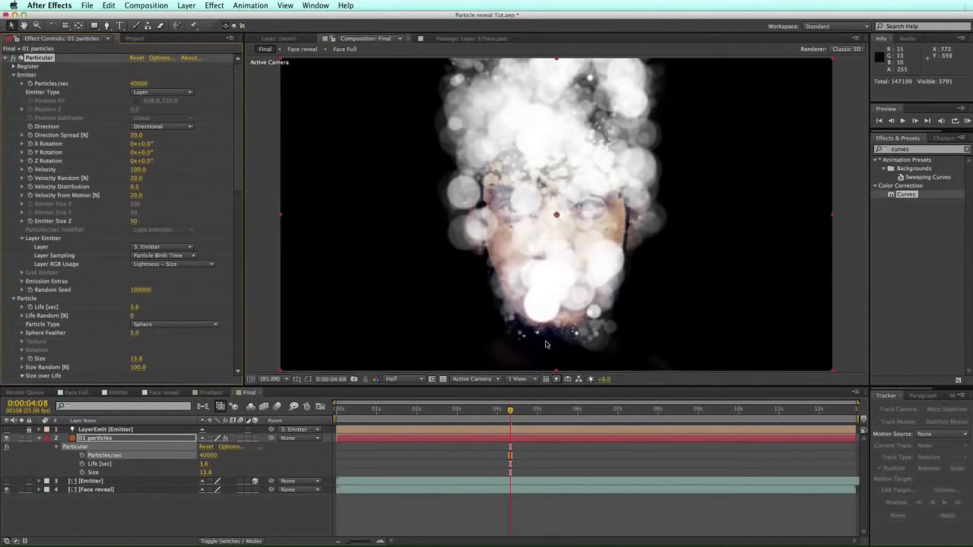
pyautogui.moveTo(241, 105)
pyautogui.mouseDown()
pyautogui.moveTo(239, 114)
pyautogui.moveTo(238, 100)
pyautogui.mouseUp()
pyautogui.moveTo(239, 190); pyautogui.dragTo(242, 217)
pyautogui.click(143, 219)
pyautogui.write('3')
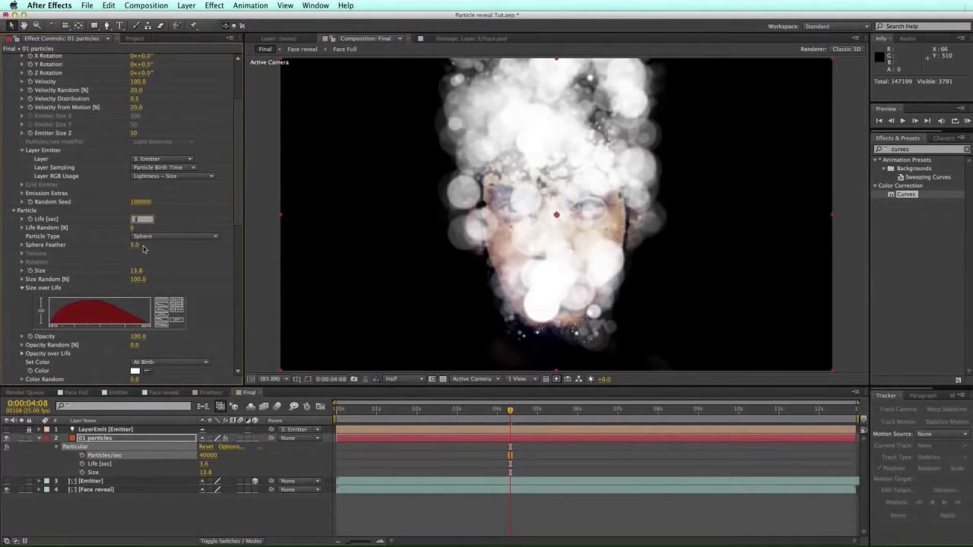
# Step: Switch the particle type to Glow Sphere (No DOF) with a size of 2
pyautogui.click(152, 236)
pyautogui.click(156, 250)
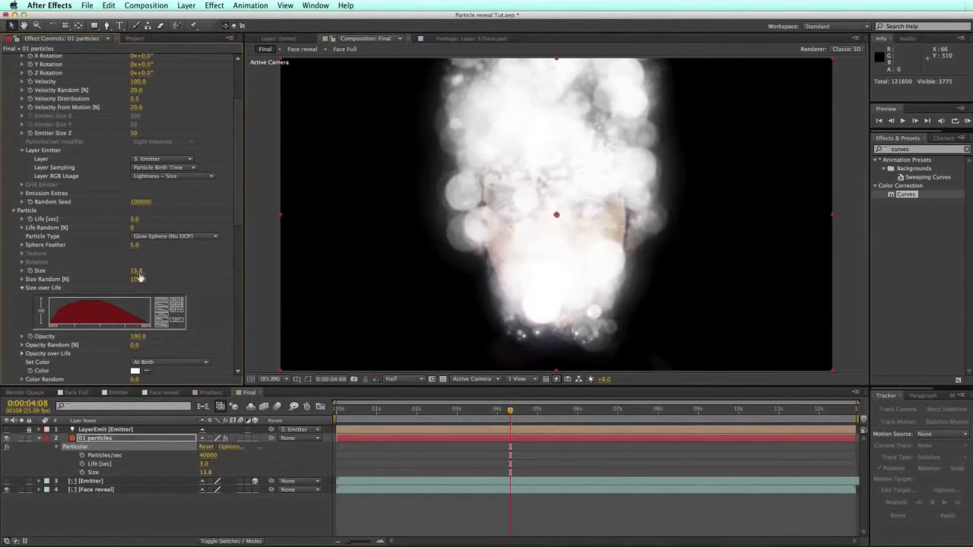
pyautogui.click(137, 271)
pyautogui.write('2')
pyautogui.press('Return')
# Step: Set Opacity Random to 50% and move the current time to 1 second
pyautogui.scroll(-2, 136, 296)
pyautogui.click(135, 316)
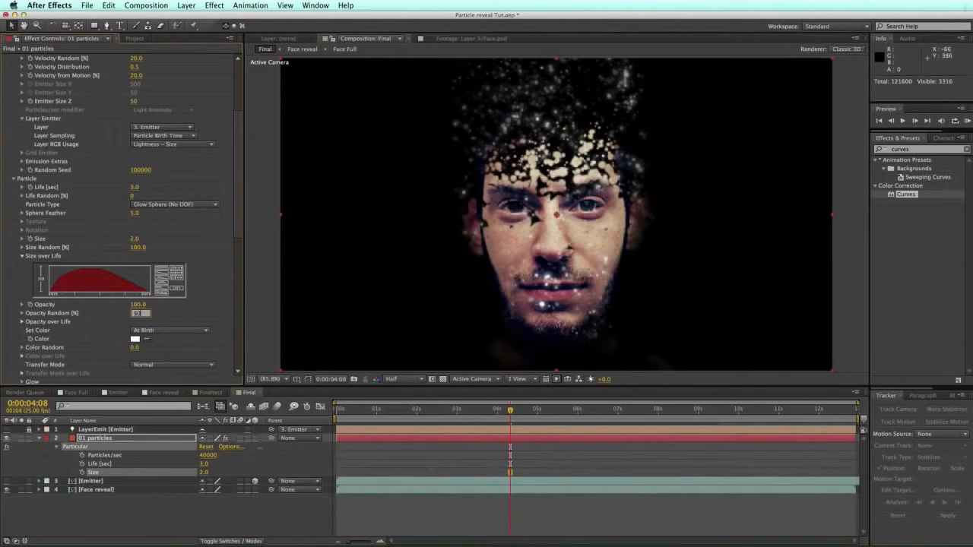
pyautogui.write('50')
pyautogui.press('Return')
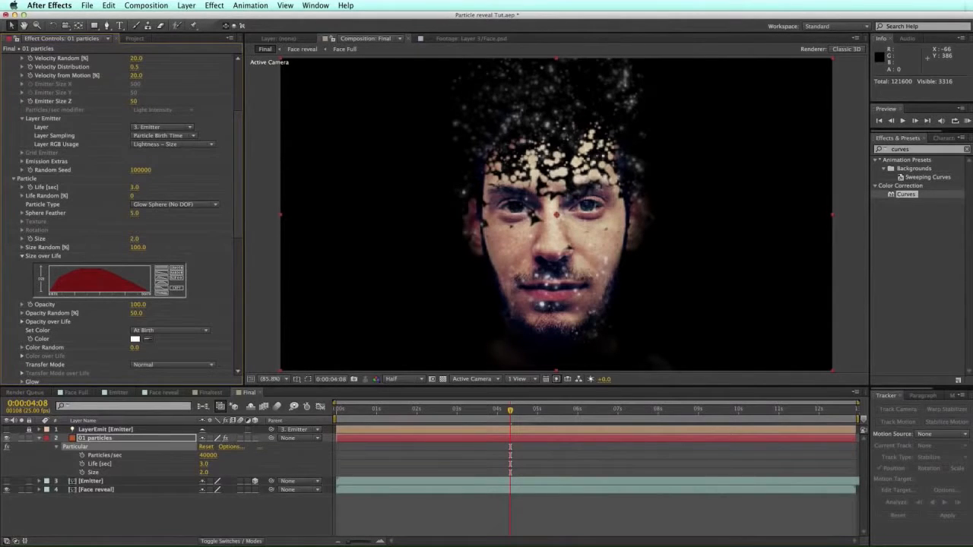
pyautogui.click(377, 410)
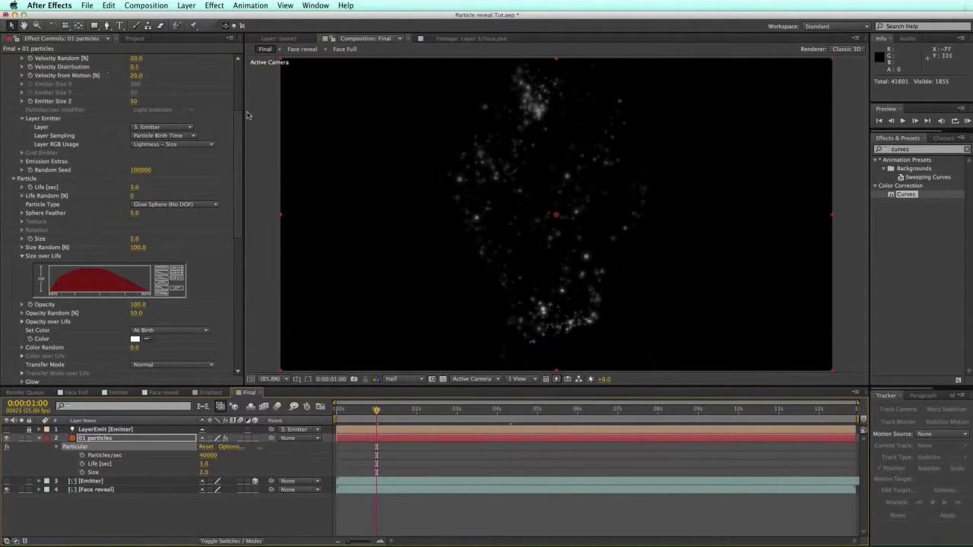
pyautogui.moveTo(238, 120); pyautogui.dragTo(236, 61)
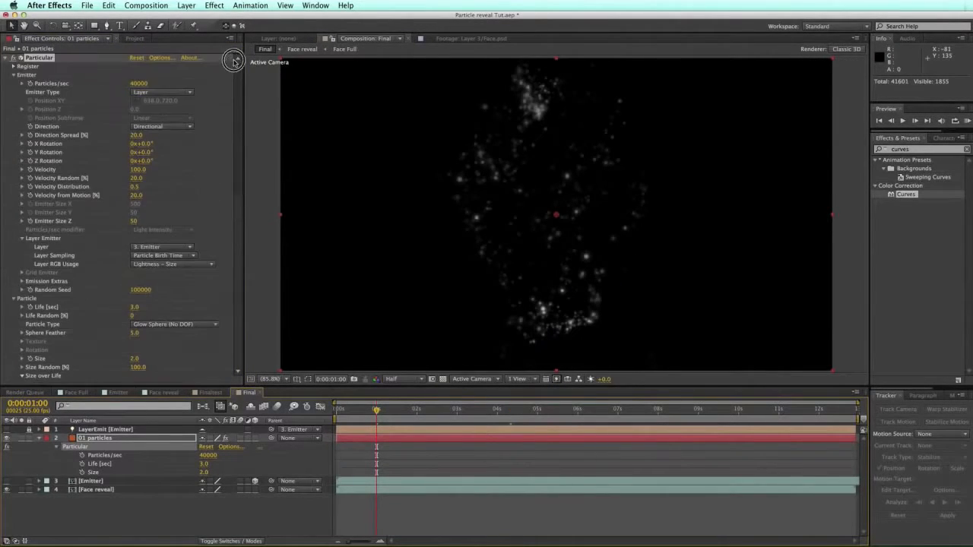
# Step: Keyframe Particles/sec at 0 at 1:00, rising to 40000 at about 1:15
pyautogui.click(31, 84)
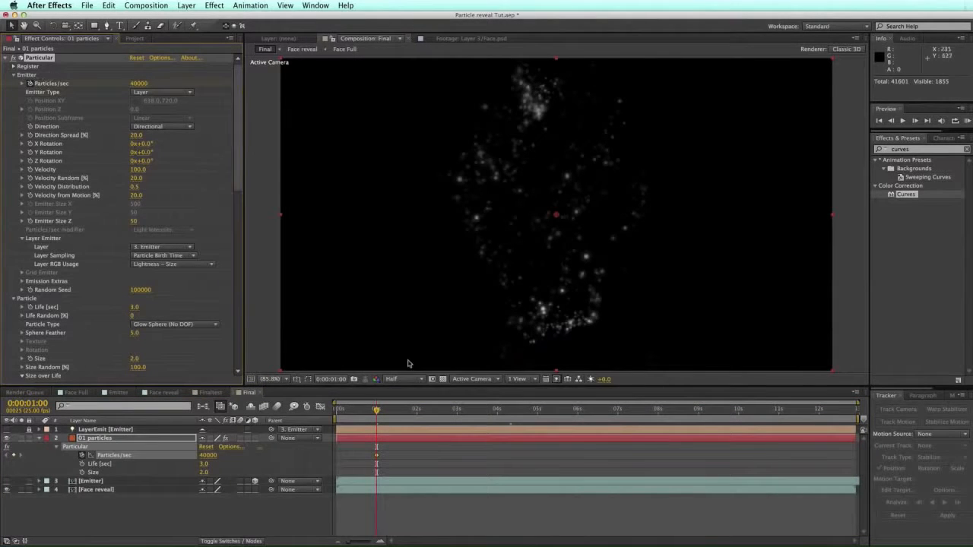
pyautogui.moveTo(389, 405); pyautogui.dragTo(404, 405)
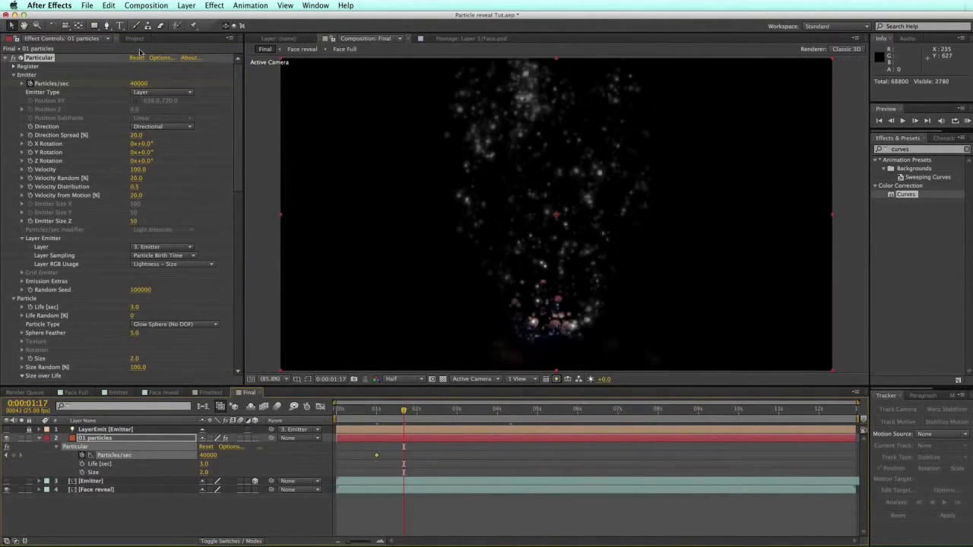
pyautogui.click(6, 456)
pyautogui.moveTo(208, 460); pyautogui.dragTo(110, 440)
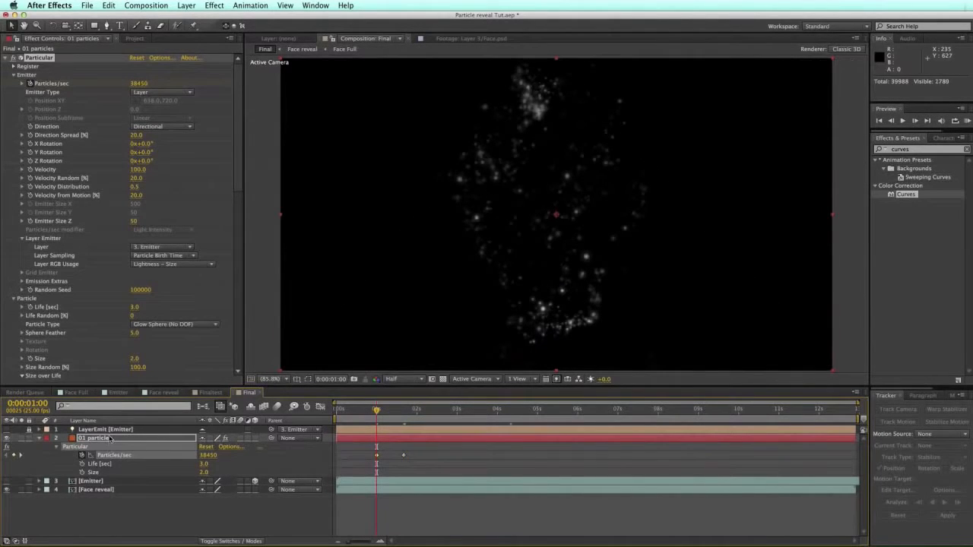
pyautogui.click(208, 455)
pyautogui.write('0')
pyautogui.press('Return')
pyautogui.moveTo(377, 455); pyautogui.dragTo(401, 455)
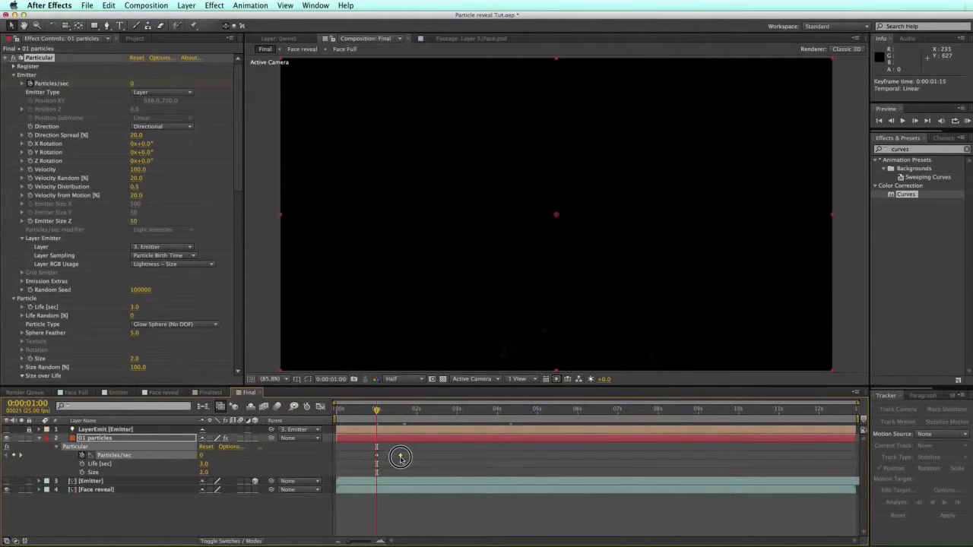
# Step: Add a Particles/sec keyframe of 0 at 9:20 and hide the Face reveal layer
pyautogui.moveTo(411, 410); pyautogui.dragTo(703, 415)
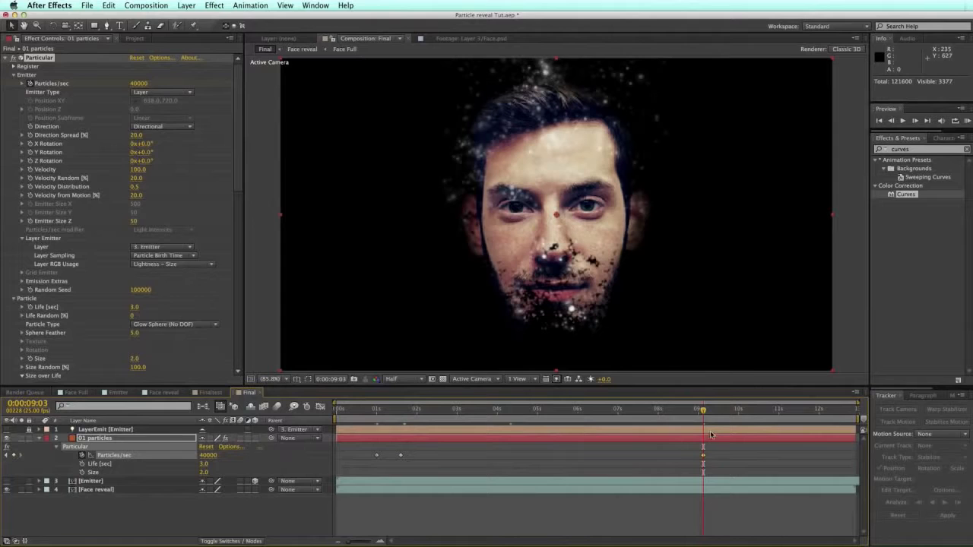
pyautogui.moveTo(709, 412); pyautogui.dragTo(730, 412)
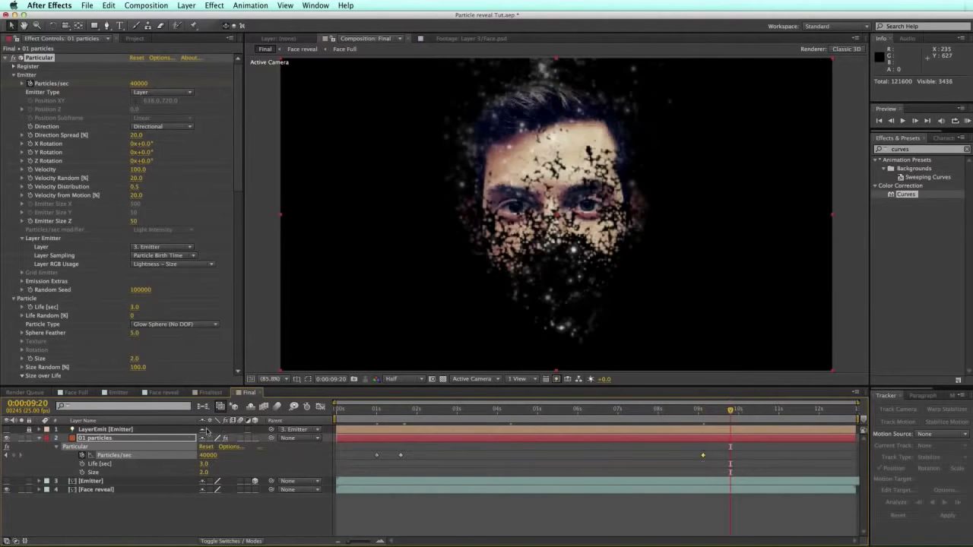
pyautogui.moveTo(207, 455); pyautogui.dragTo(163, 455)
pyautogui.click(224, 454)
pyautogui.write('0')
pyautogui.press('Return')
pyautogui.moveTo(373, 413); pyautogui.dragTo(465, 413)
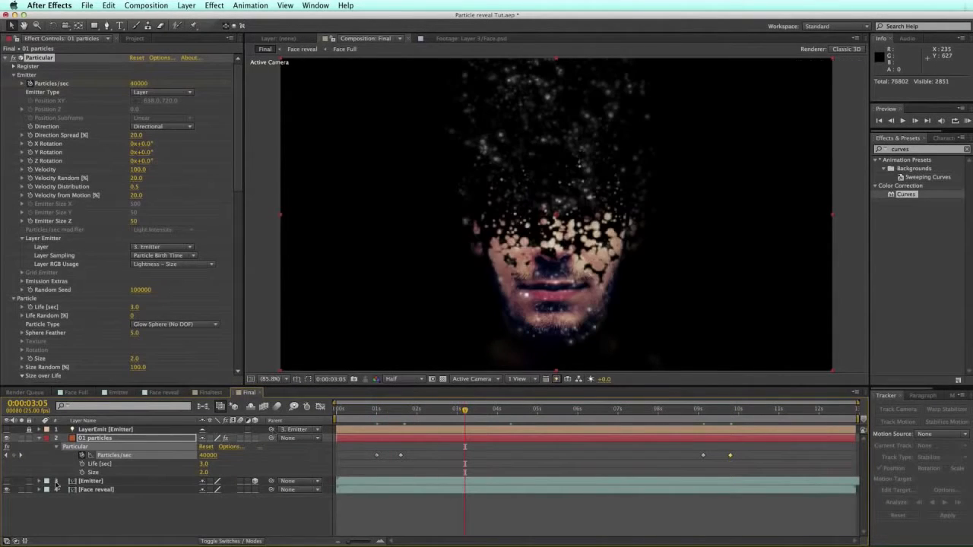
pyautogui.click(7, 490)
pyautogui.moveTo(378, 412); pyautogui.dragTo(416, 413)
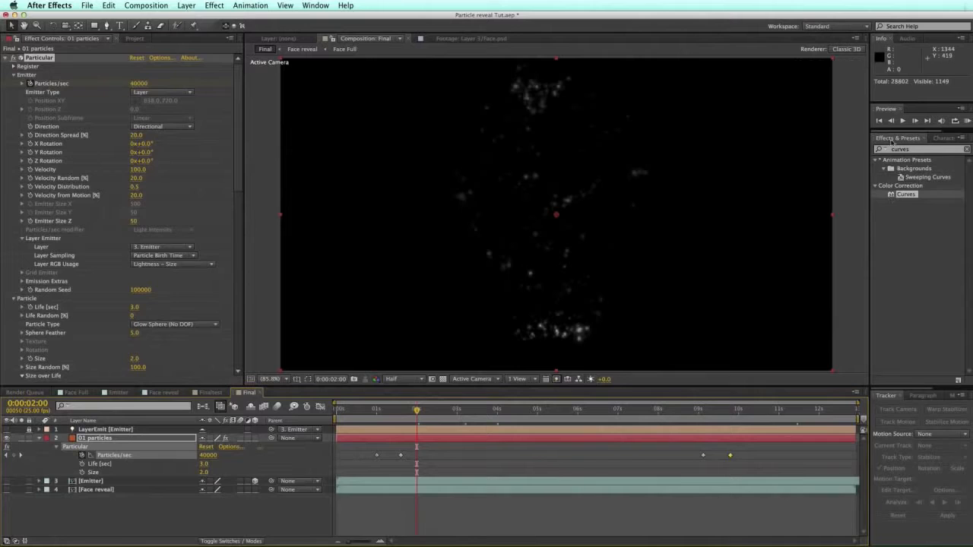
# Step: Apply Curves to 01 particles and bend its Alpha channel into an S-curve
pyautogui.doubleClick(891, 197)
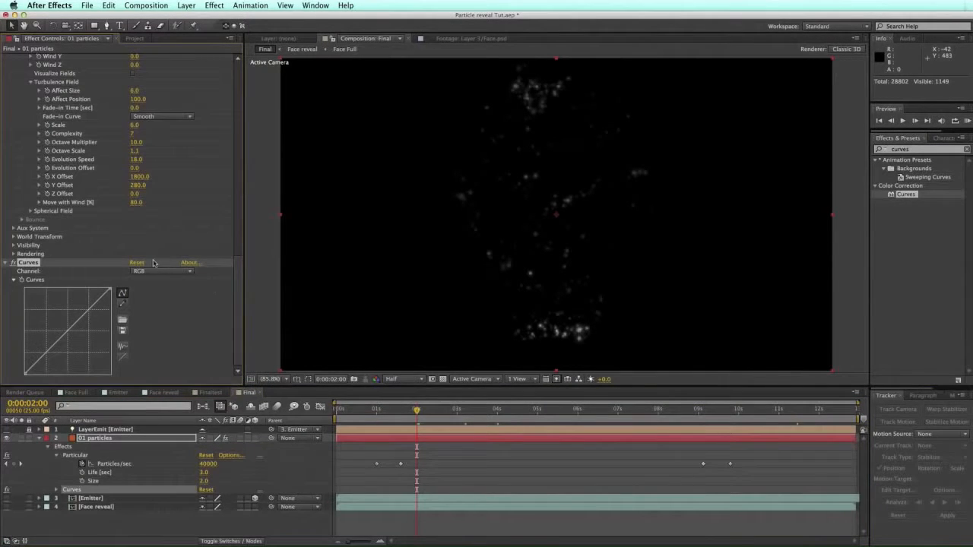
pyautogui.click(167, 272)
pyautogui.click(151, 320)
pyautogui.moveTo(48, 352); pyautogui.dragTo(57, 357)
pyautogui.moveTo(84, 325); pyautogui.dragTo(79, 311)
pyautogui.moveTo(55, 360); pyautogui.dragTo(69, 318)
pyautogui.moveTo(49, 354); pyautogui.dragTo(56, 344)
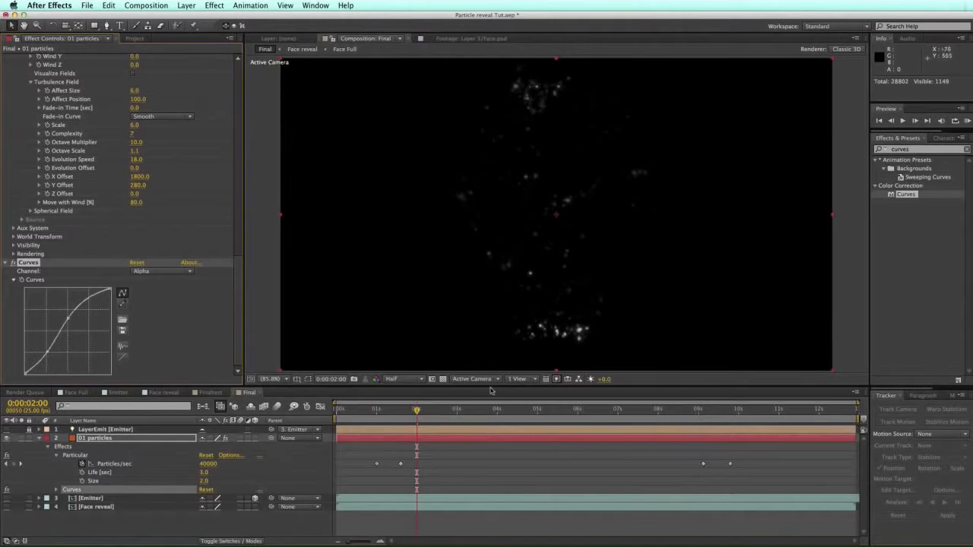
# Step: Deselect the layer, save the project, and return to about 1 second
pyautogui.click(454, 457)
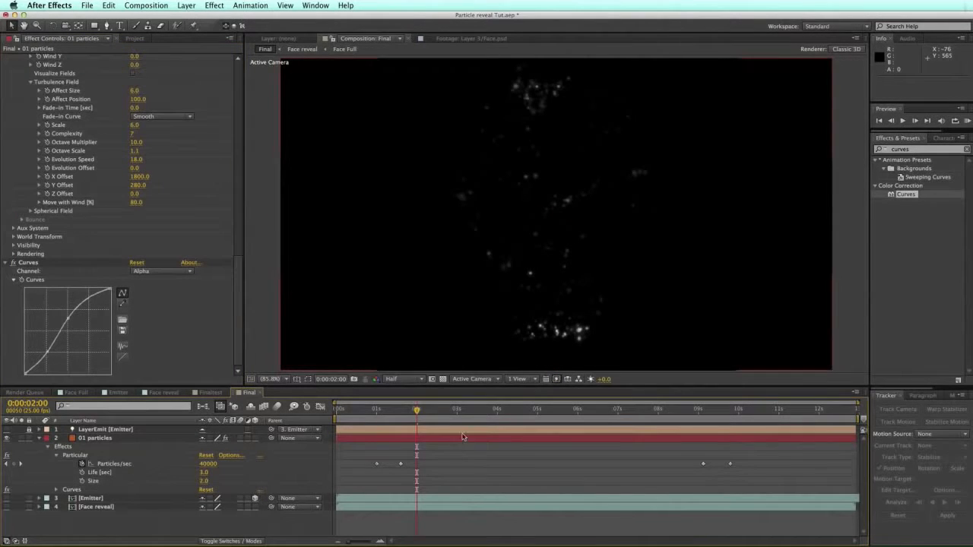
pyautogui.press('super+s')
pyautogui.moveTo(416, 411); pyautogui.dragTo(379, 411)
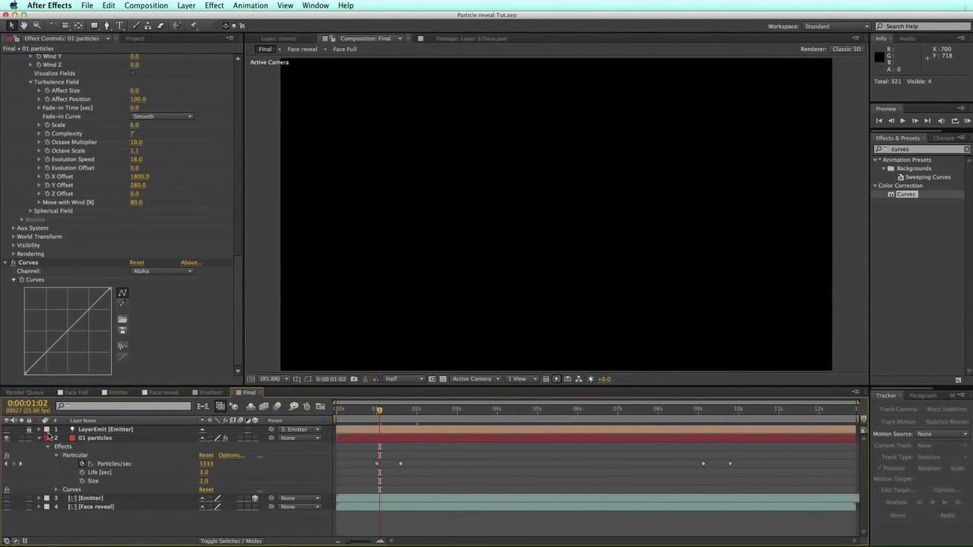
# Step: Collapse 01 particles, duplicate it with Cmd+D, and rename the copy 02 reveal particles
pyautogui.click(38, 438)
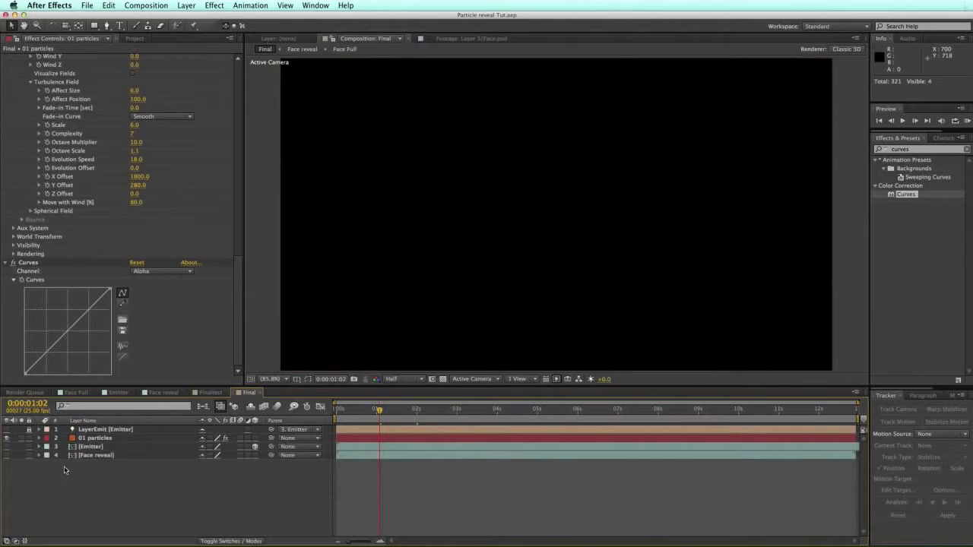
pyautogui.click(106, 439)
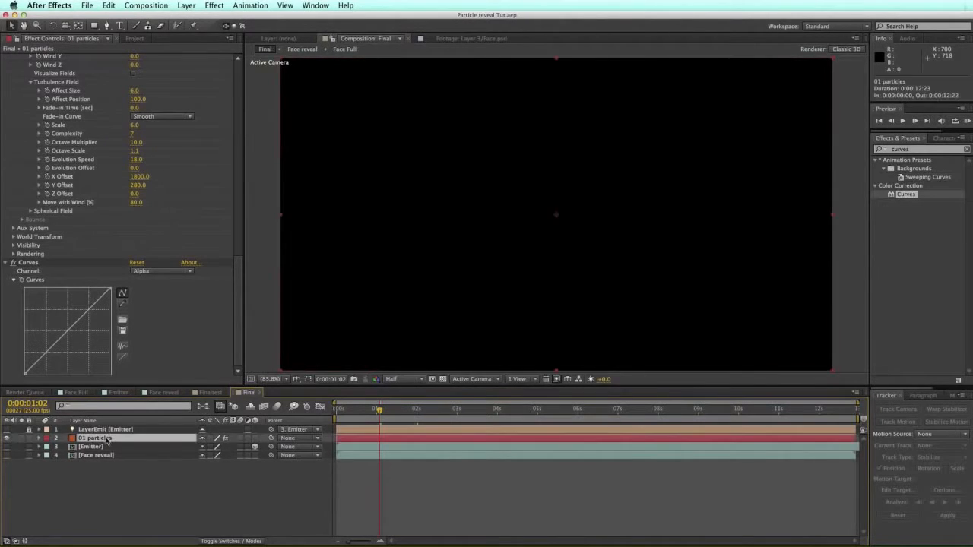
pyautogui.press('super+d')
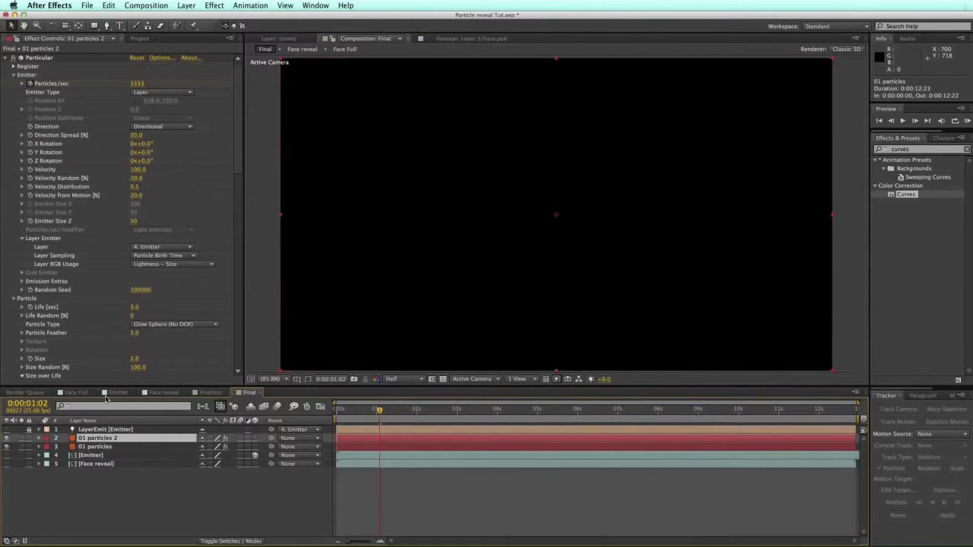
pyautogui.press('Return')
pyautogui.write('02 reveal par')
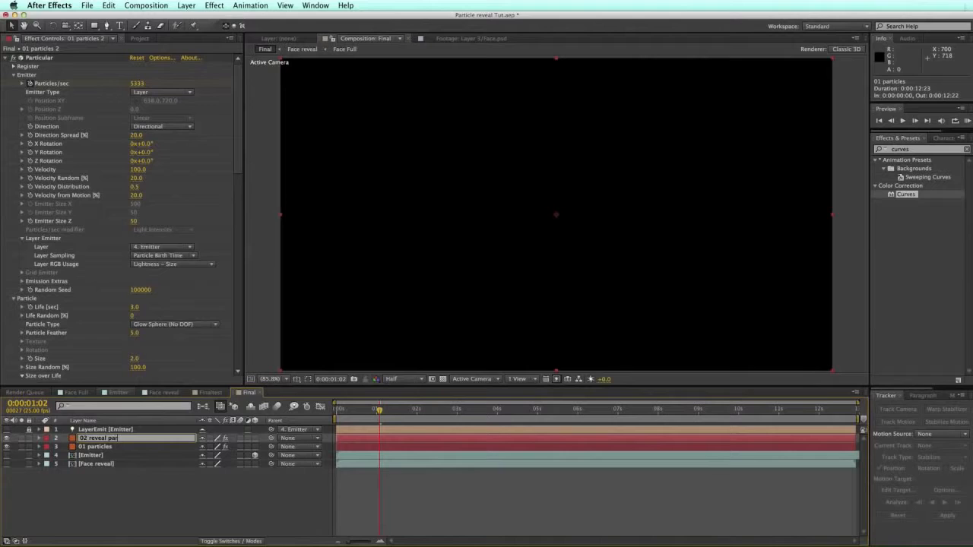
pyautogui.press('Return')
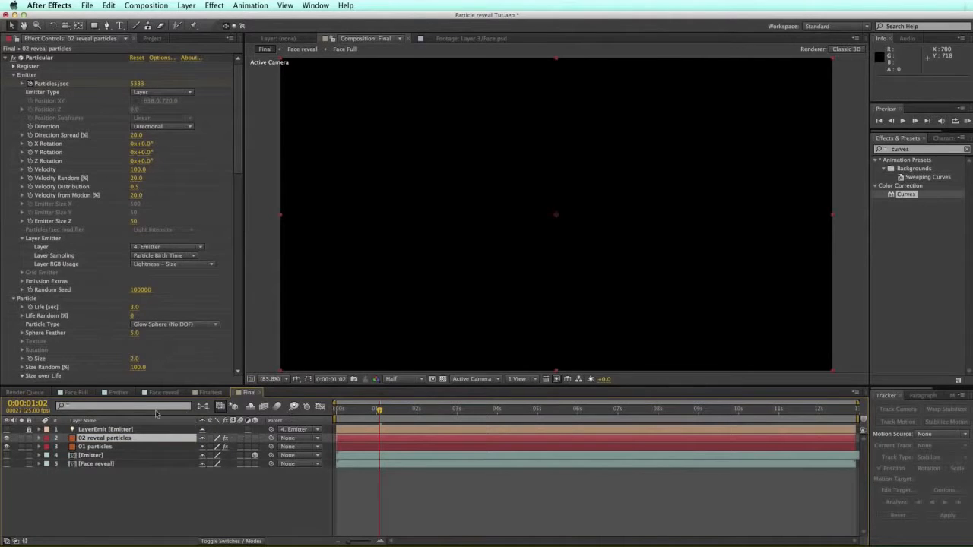
pyautogui.click(91, 479)
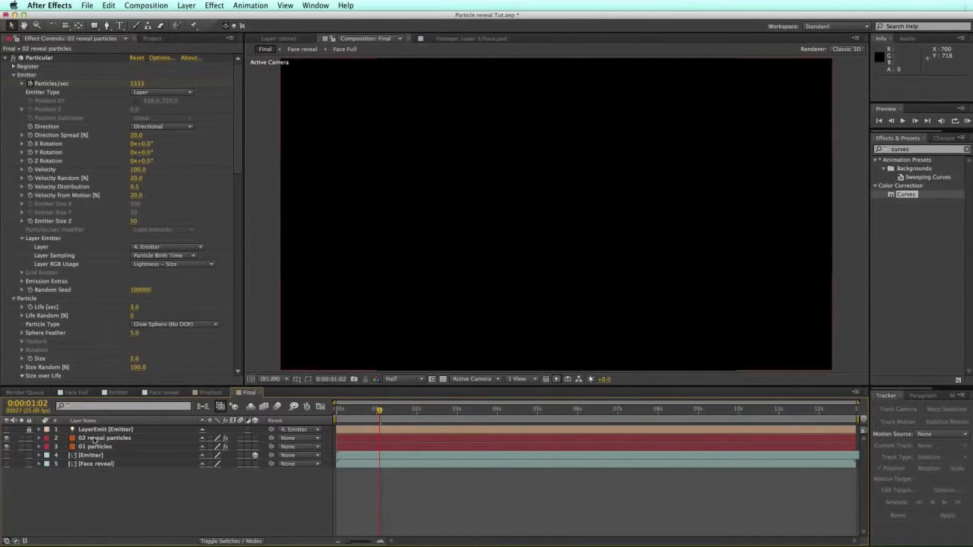
pyautogui.click(103, 440)
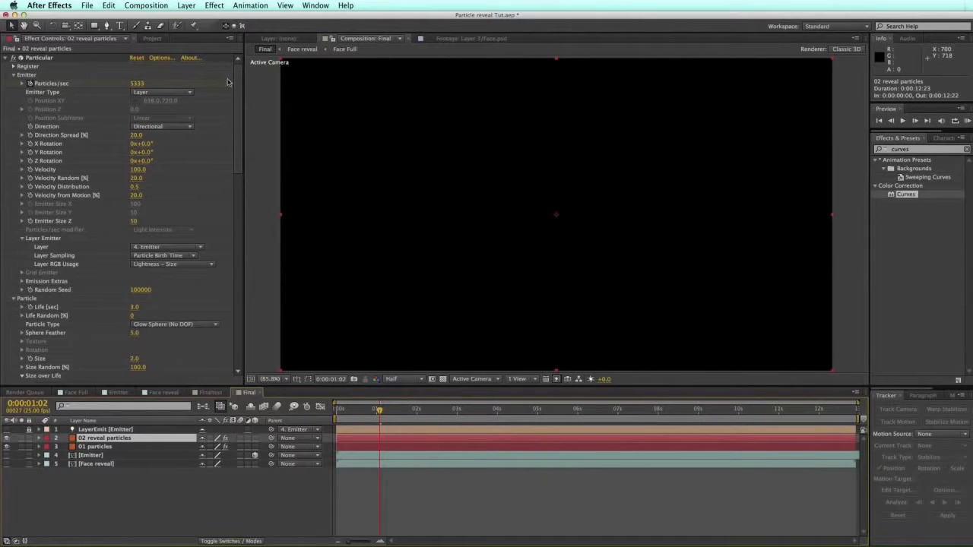
# Step: At 3:02, switch 02 reveal particles to Sphere particles with size 4.0
pyautogui.click(408, 411)
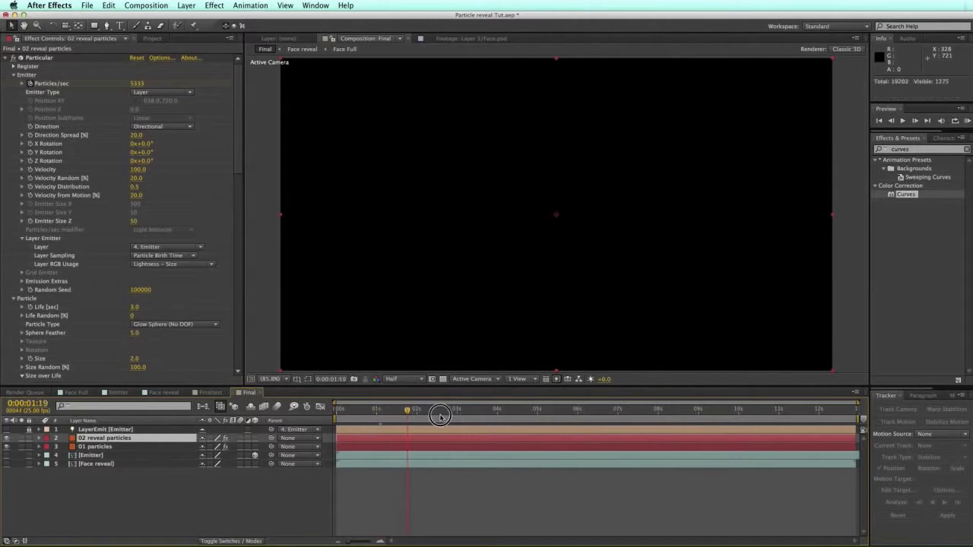
pyautogui.moveTo(439, 417); pyautogui.dragTo(460, 414)
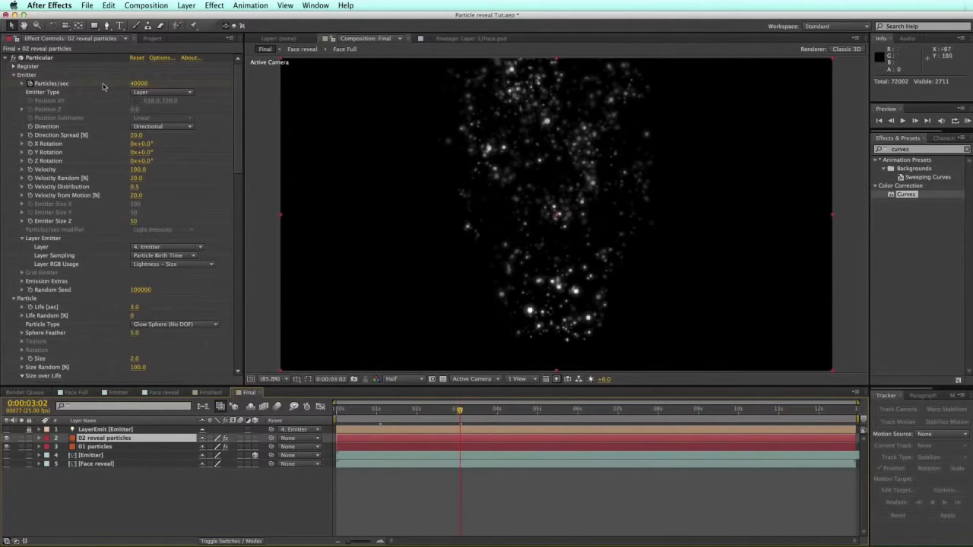
pyautogui.moveTo(241, 96); pyautogui.dragTo(243, 108)
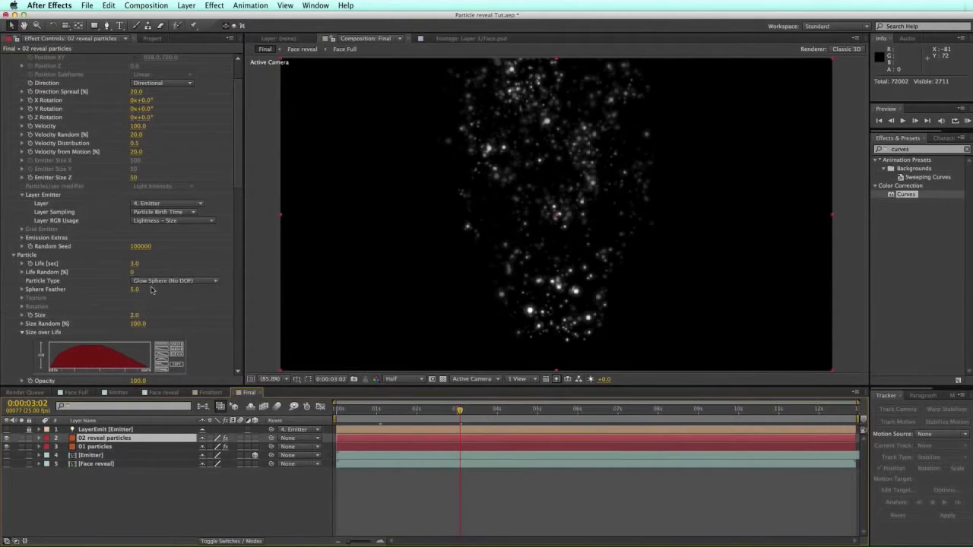
pyautogui.click(152, 281)
pyautogui.click(156, 283)
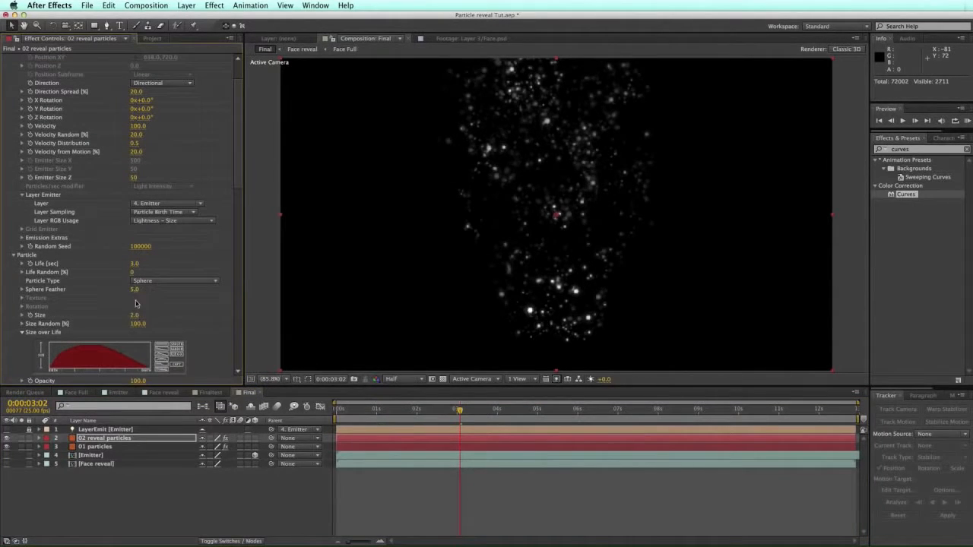
pyautogui.click(136, 315)
pyautogui.write('4')
pyautogui.press('Return')
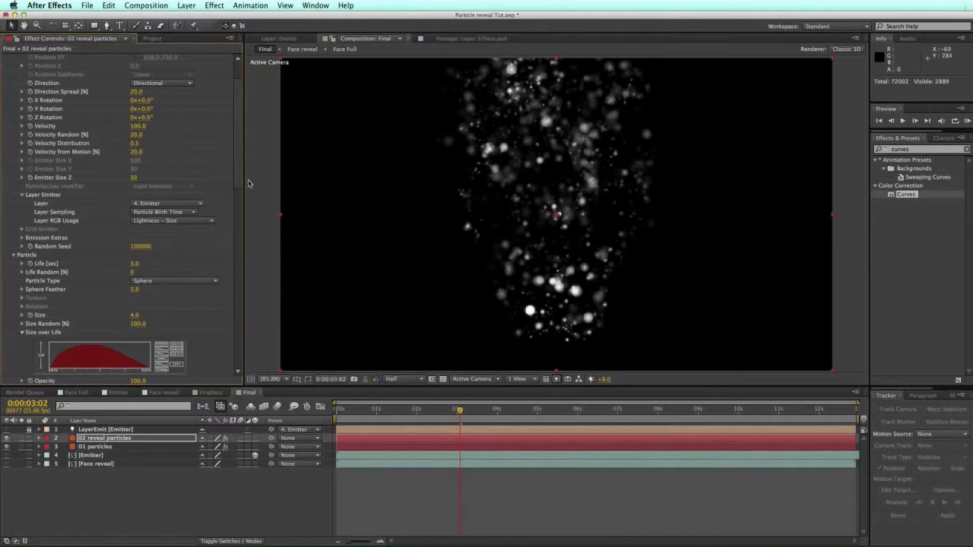
# Step: Lower the particles' Opacity Random to 15
pyautogui.scroll(-5, 241, 196)
pyautogui.click(136, 306)
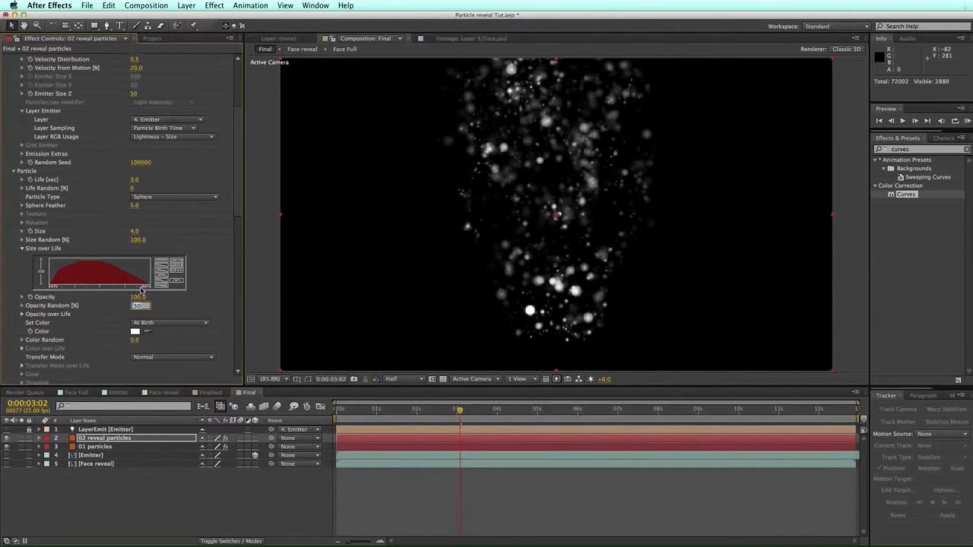
pyautogui.write('15')
pyautogui.press('Return')
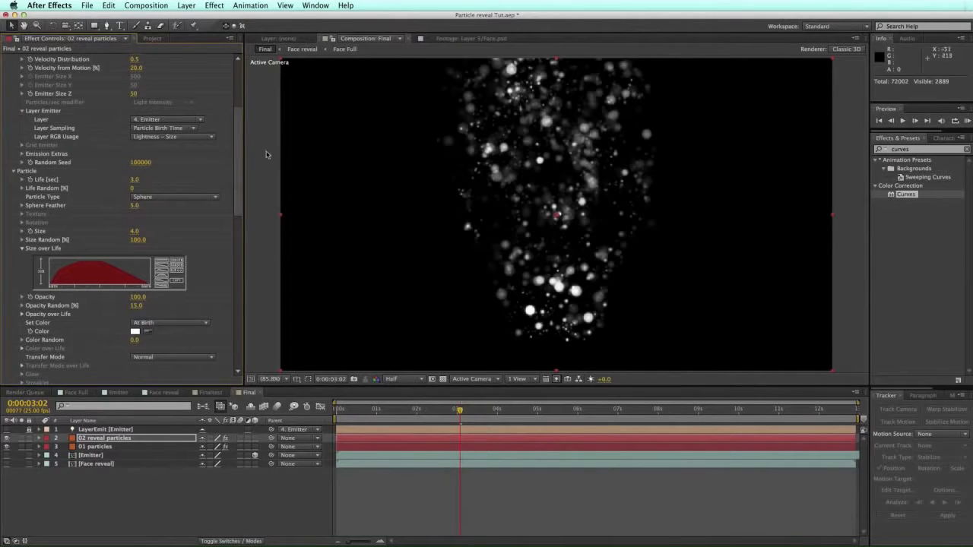
pyautogui.moveTo(238, 162); pyautogui.dragTo(242, 92)
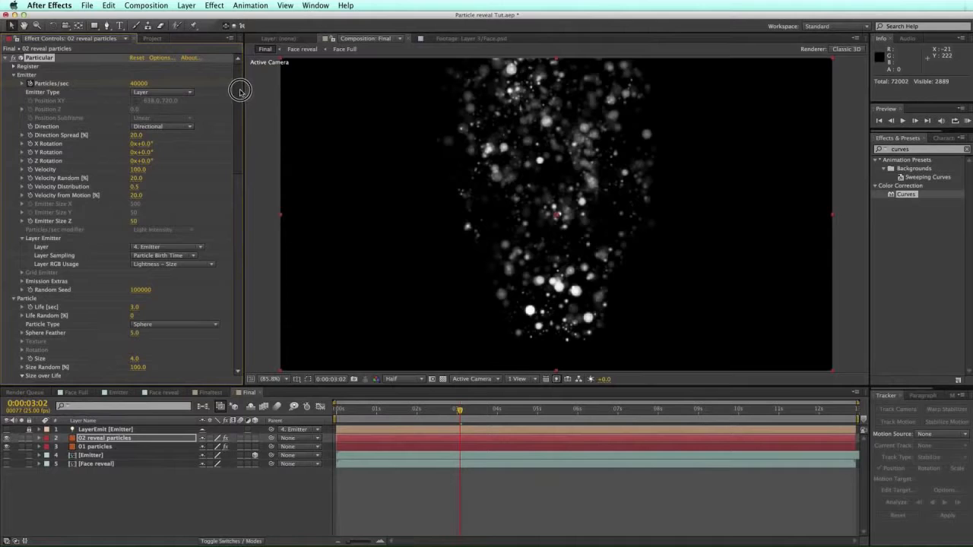
# Step: Place Face Full above 02 reveal particles and set its track matte to Luma Matte '02 reveal particles'
pyautogui.click(151, 39)
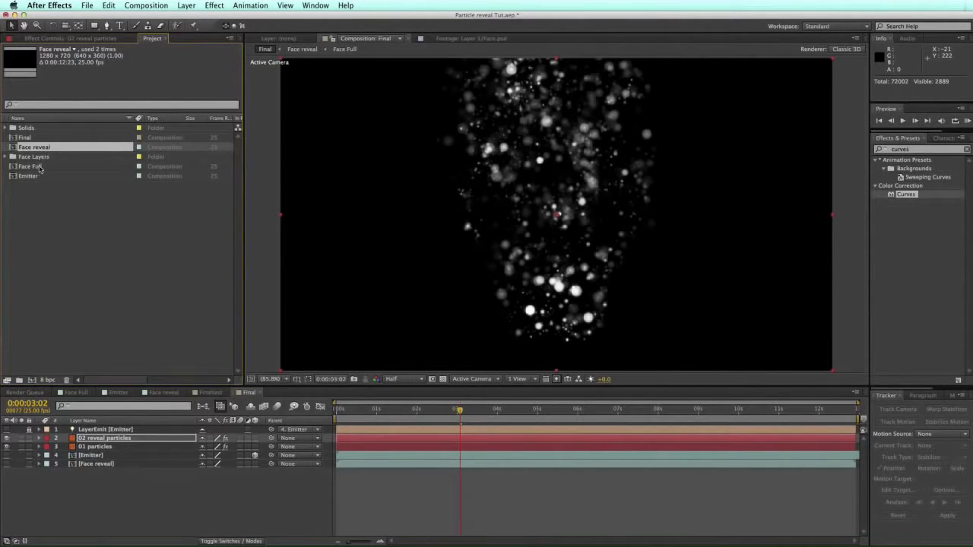
pyautogui.moveTo(35, 167); pyautogui.dragTo(93, 444)
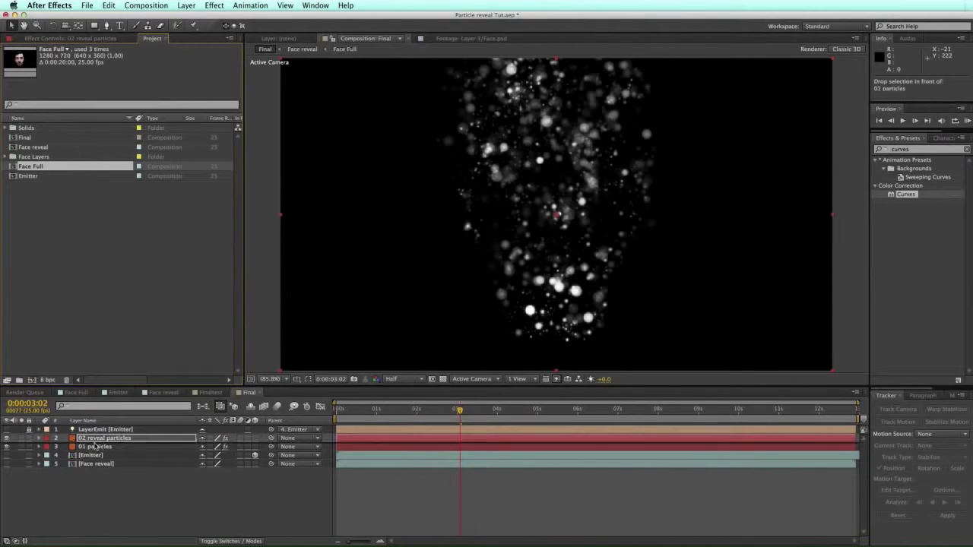
pyautogui.click(233, 540)
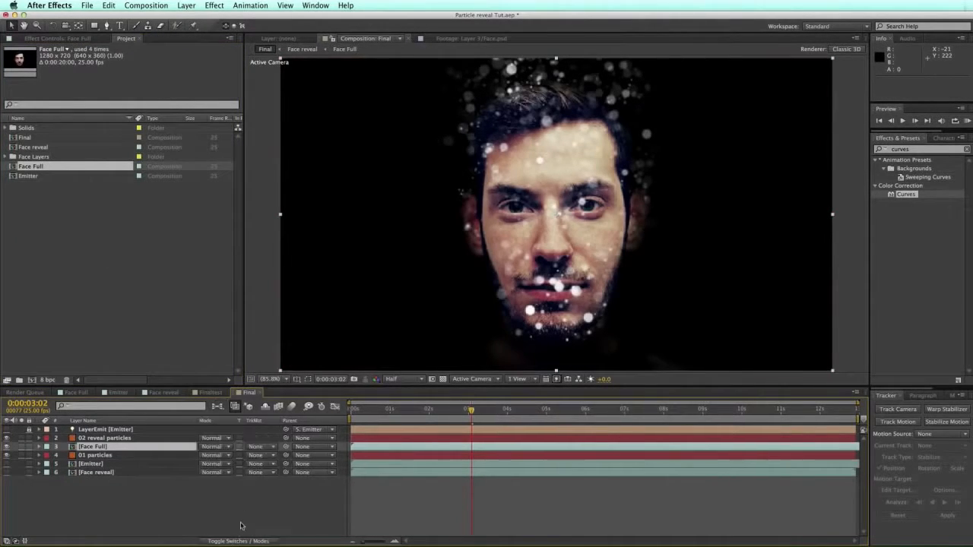
pyautogui.click(273, 448)
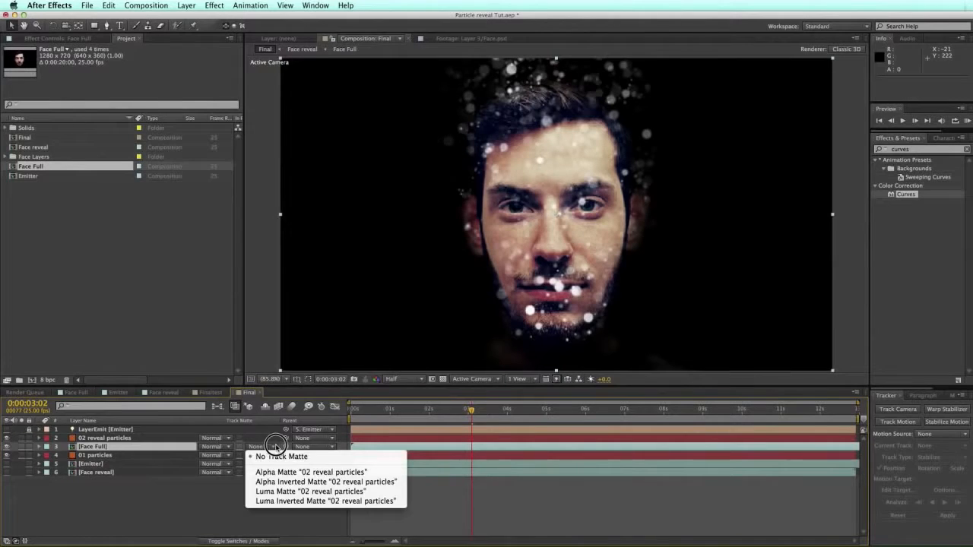
pyautogui.click(291, 493)
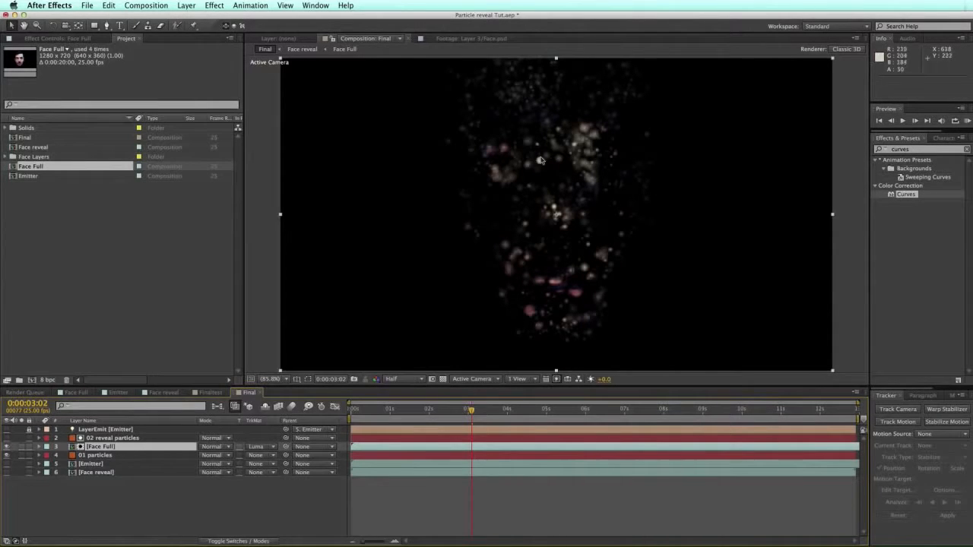
pyautogui.moveTo(424, 410); pyautogui.dragTo(554, 409)
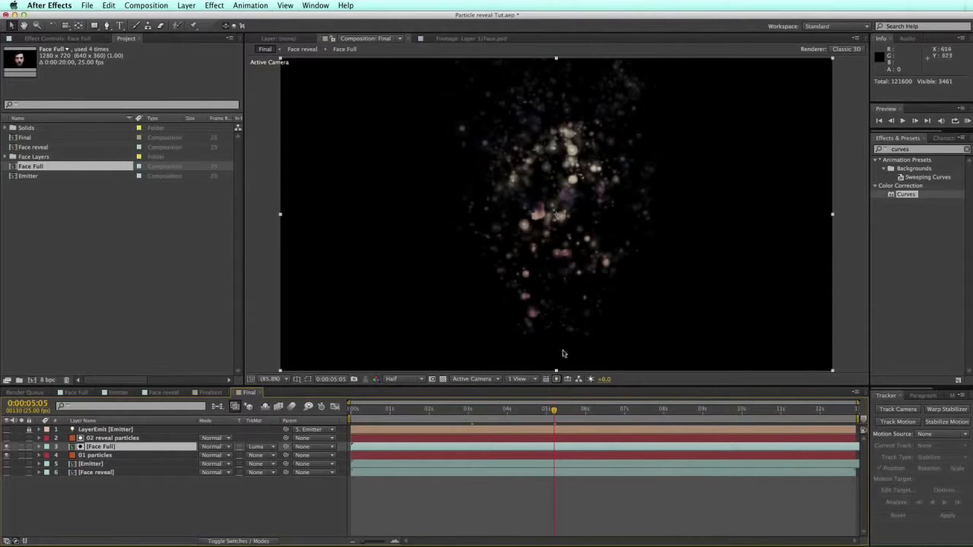
# Step: Select 02 reveal particles and drag its Opacity Random down to 0.0 in Effect Controls
pyautogui.click(238, 541)
pyautogui.click(228, 541)
pyautogui.click(114, 438)
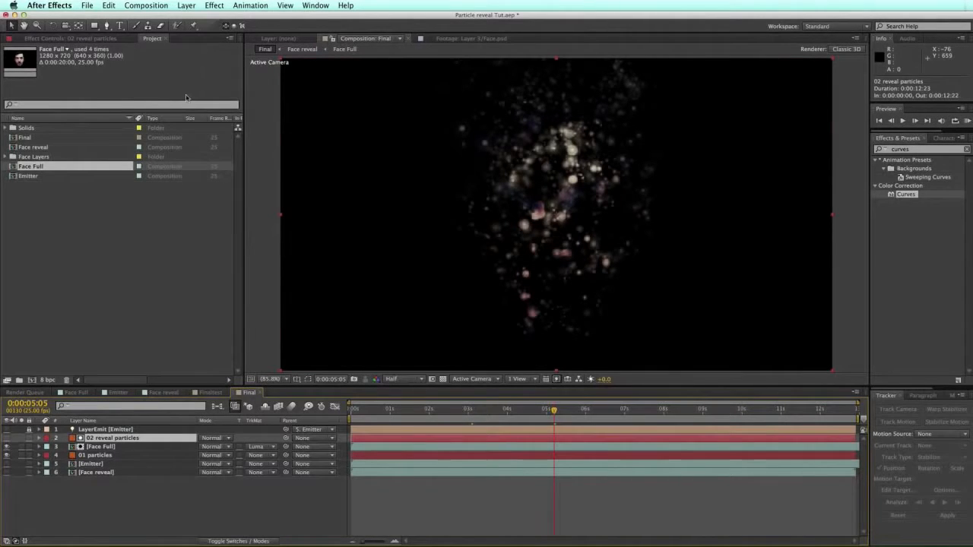
pyautogui.click(89, 43)
pyautogui.moveTo(240, 169); pyautogui.dragTo(238, 216)
pyautogui.moveTo(137, 258); pyautogui.dragTo(103, 258)
# Step: Set Layer RGB Usage to None, keeping Layer Sampling at Particle Birth Time
pyautogui.scroll(8, 243, 137)
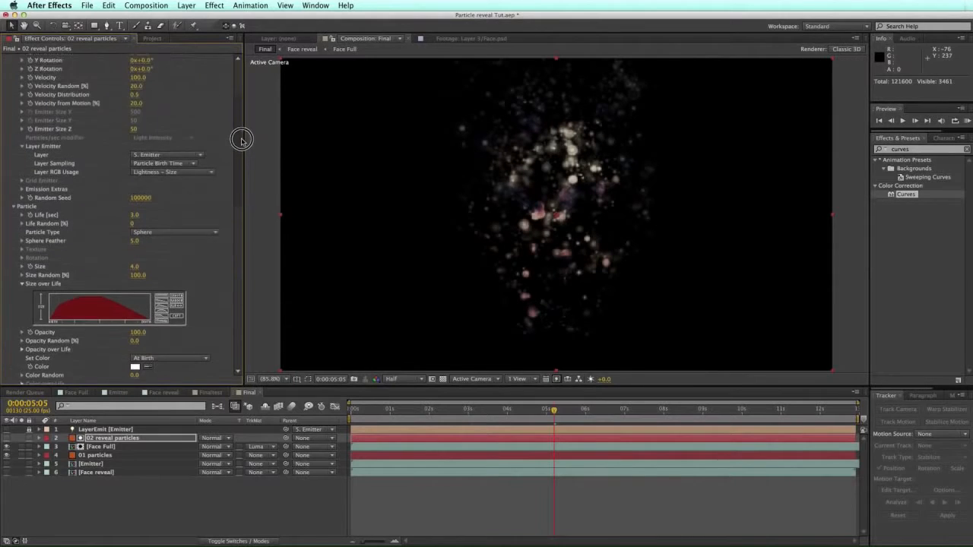
pyautogui.click(188, 199)
pyautogui.click(188, 199)
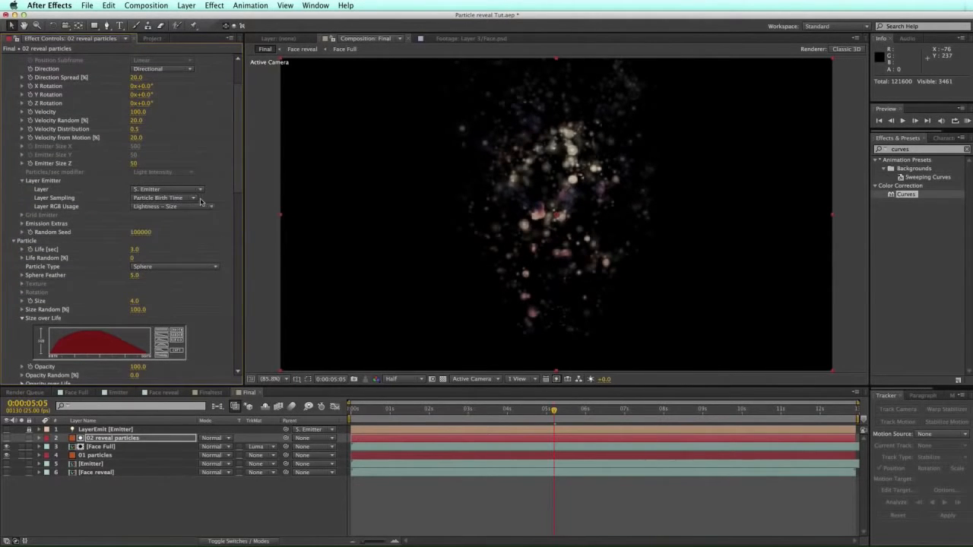
pyautogui.click(194, 206)
pyautogui.click(207, 196)
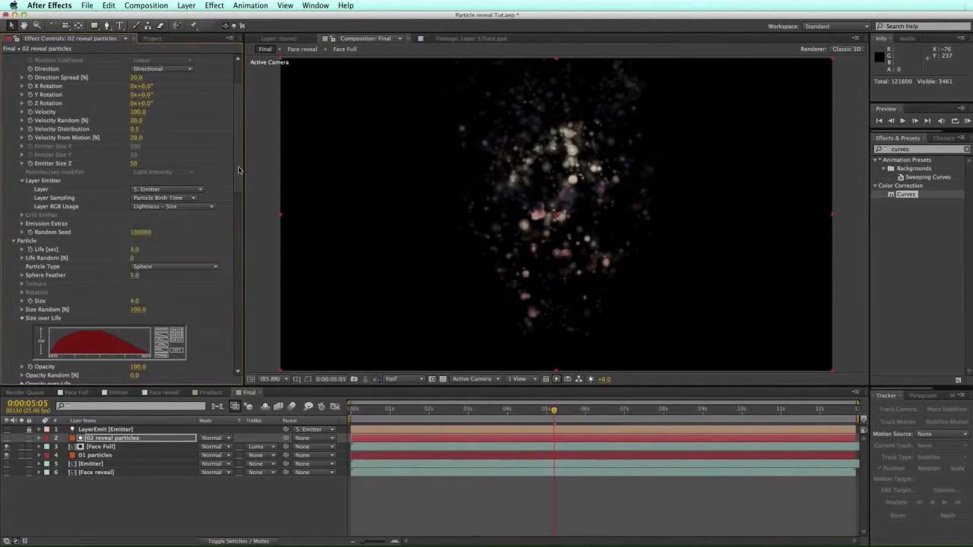
pyautogui.click(204, 207)
pyautogui.click(186, 264)
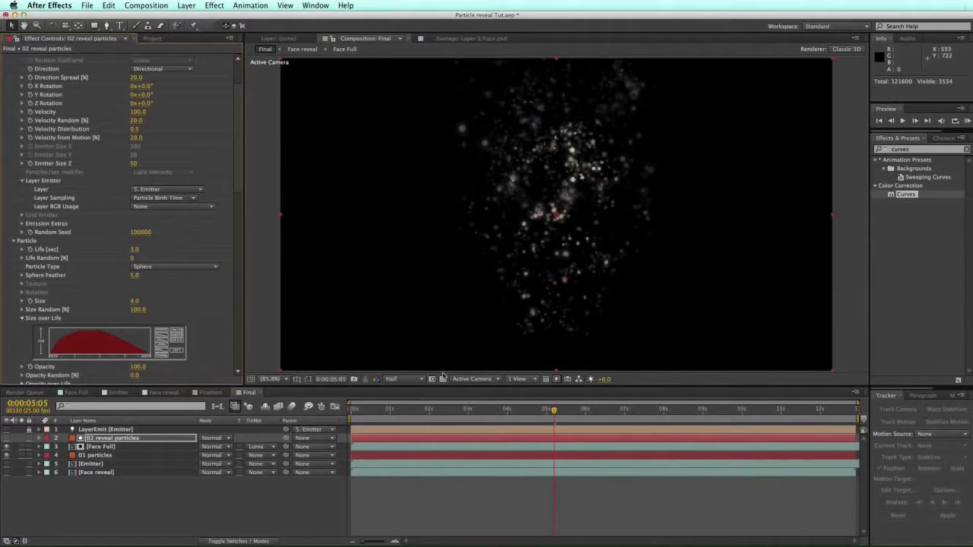
# Step: Scrub the Random Seed of 02 reveal particles to 100450
pyautogui.moveTo(424, 407); pyautogui.dragTo(586, 408)
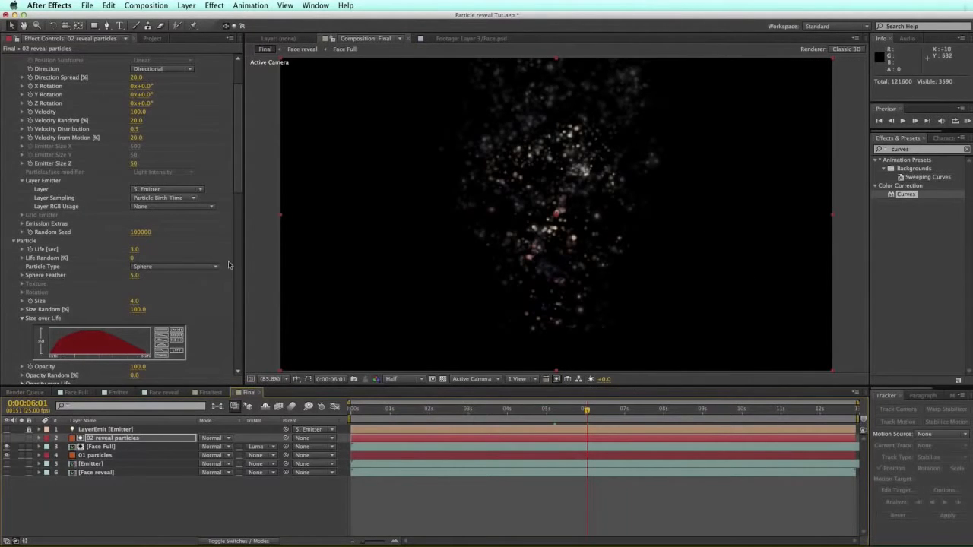
pyautogui.scroll(-3, 243, 153)
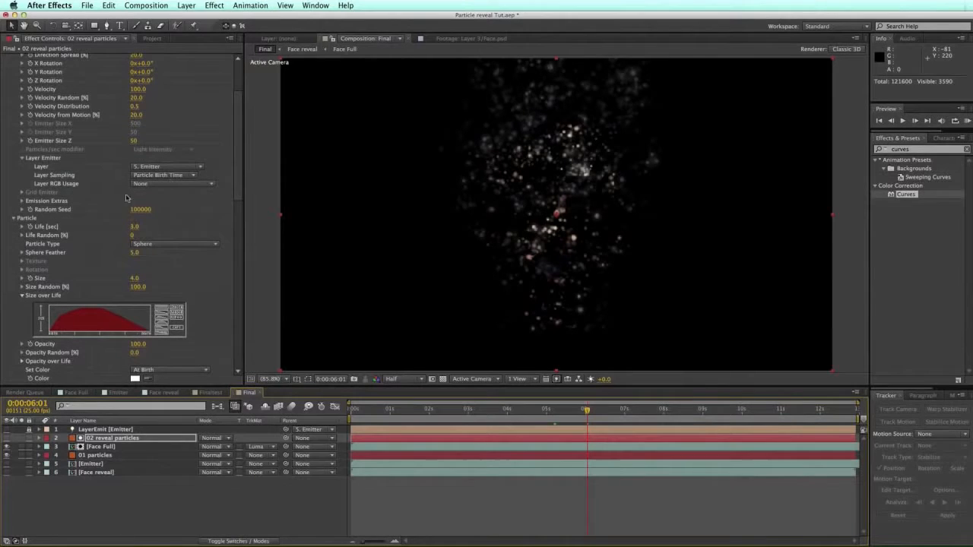
pyautogui.moveTo(138, 212); pyautogui.dragTo(155, 209)
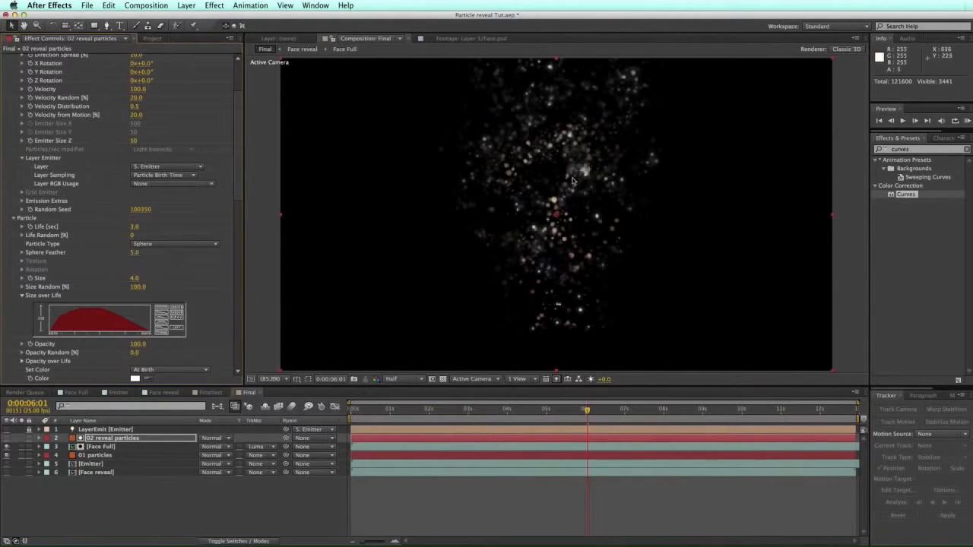
pyautogui.moveTo(139, 210); pyautogui.dragTo(192, 204)
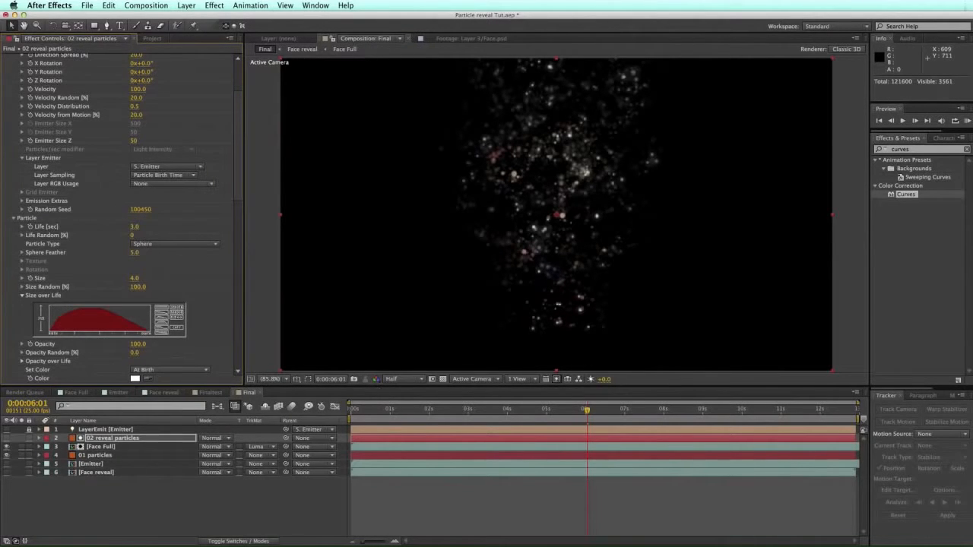
# Step: Turn Face reveal back on, check the face up to 9:03, and duplicate 02 reveal particles
pyautogui.click(7, 473)
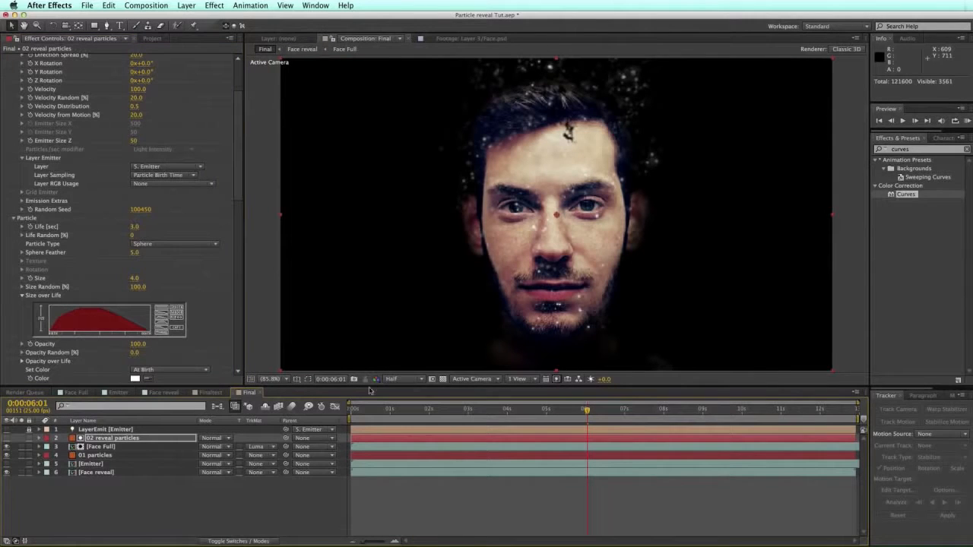
pyautogui.moveTo(396, 411); pyautogui.dragTo(646, 409)
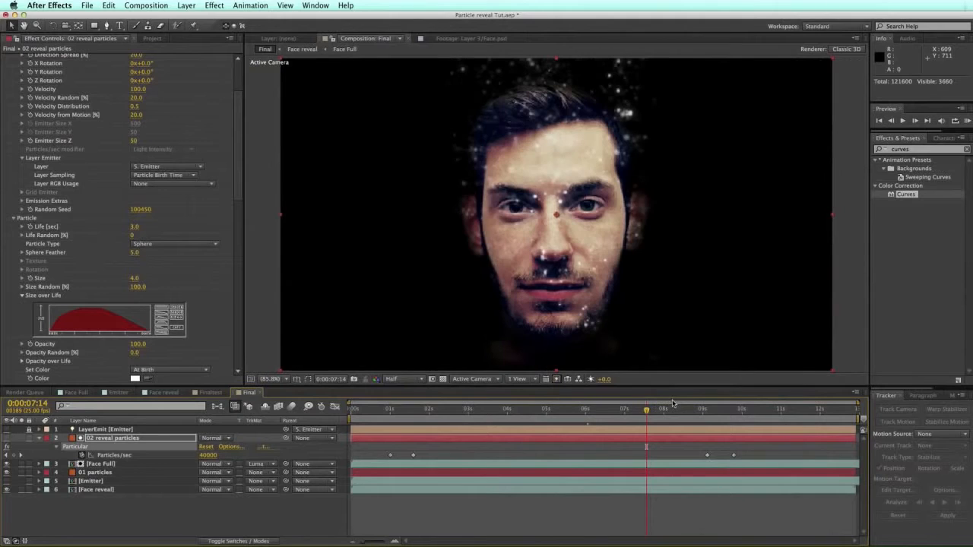
pyautogui.click(707, 409)
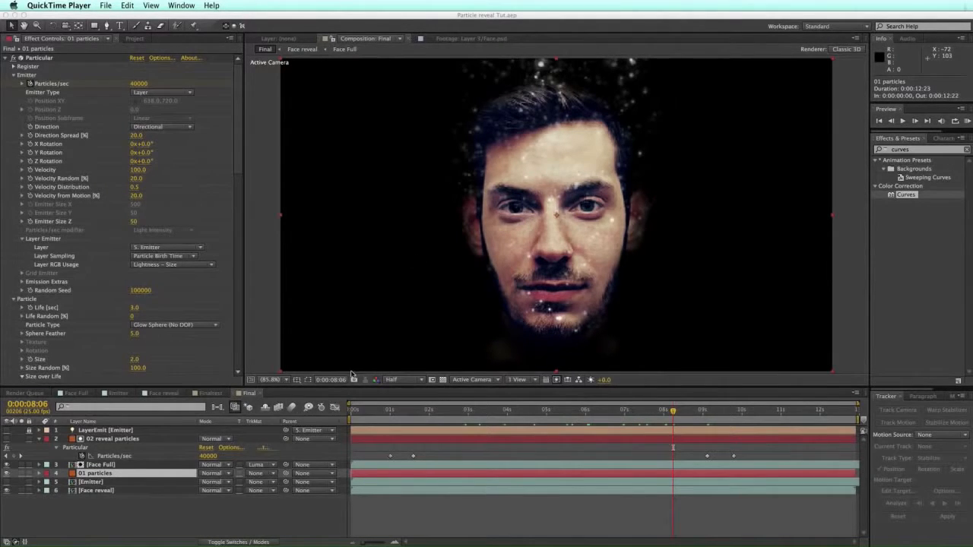
pyautogui.click(113, 439)
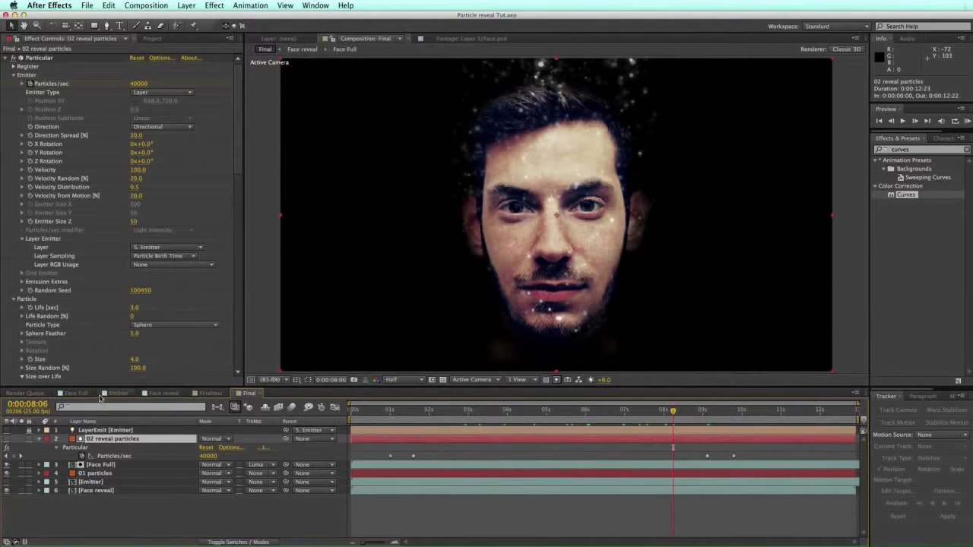
pyautogui.press('super+d')
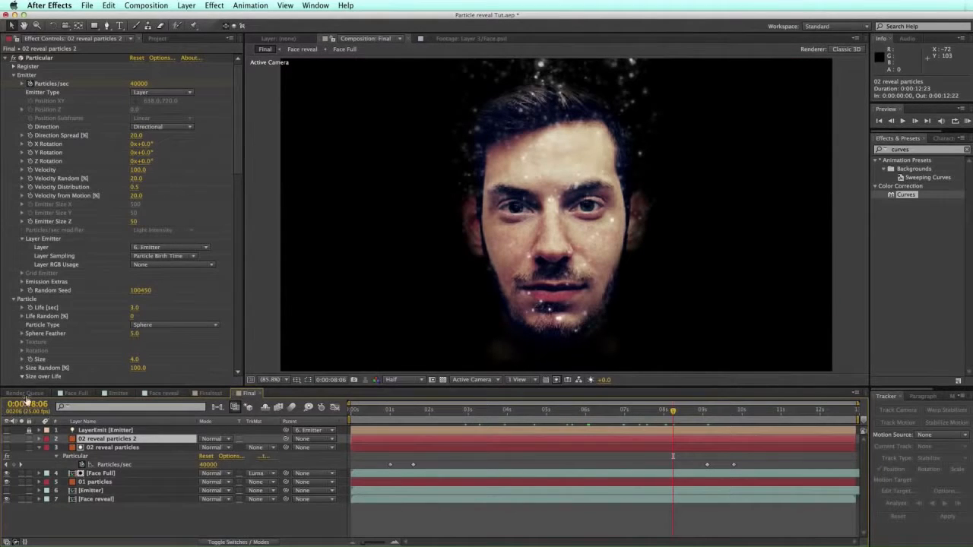
# Step: Make the 02 reveal particles 2 duplicate visible and reveal its Particles/sec keyframes
pyautogui.click(7, 440)
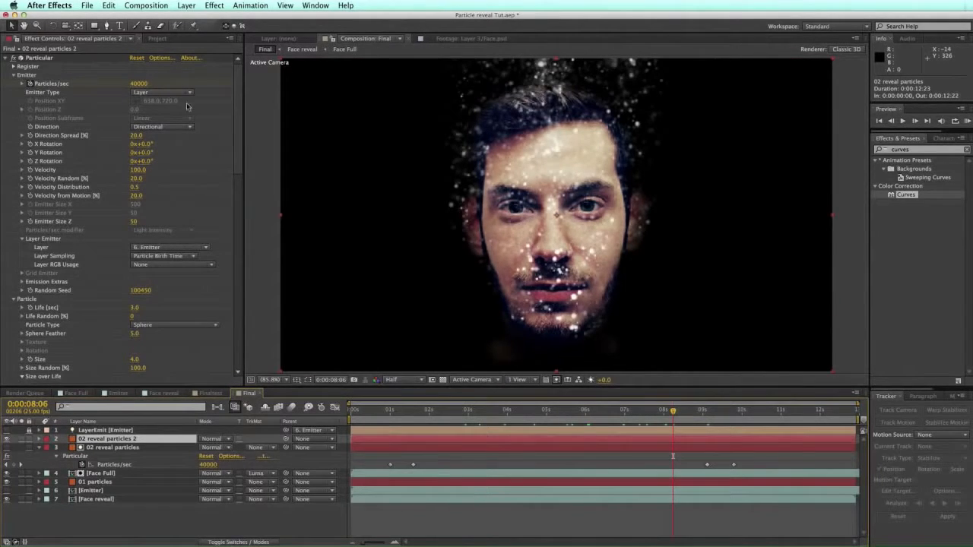
pyautogui.click(139, 83)
pyautogui.write('60')
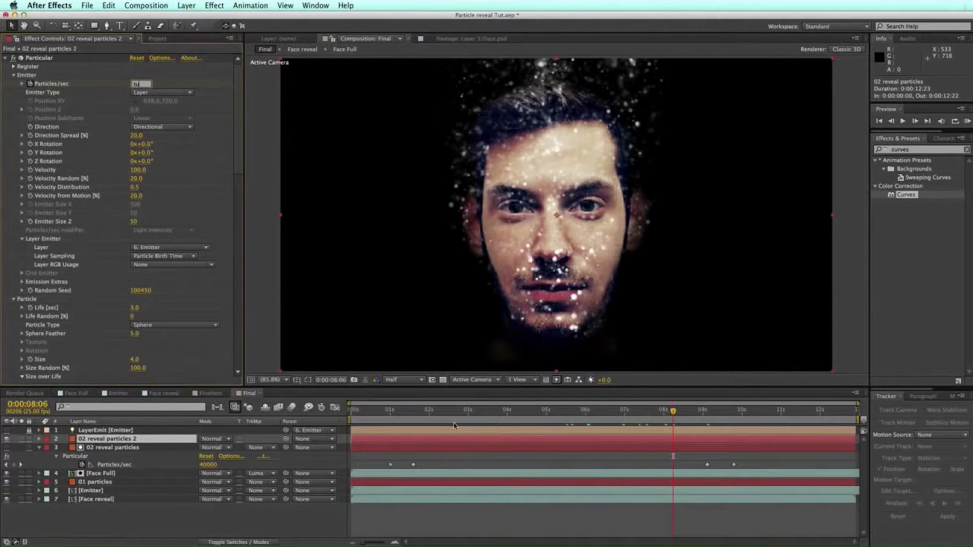
pyautogui.click(455, 441)
pyautogui.press('u')
pyautogui.moveTo(417, 411); pyautogui.dragTo(414, 411)
# Step: Set the duplicate's Particles/sec keyframes to 400, including the one at 9:03
pyautogui.click(213, 455)
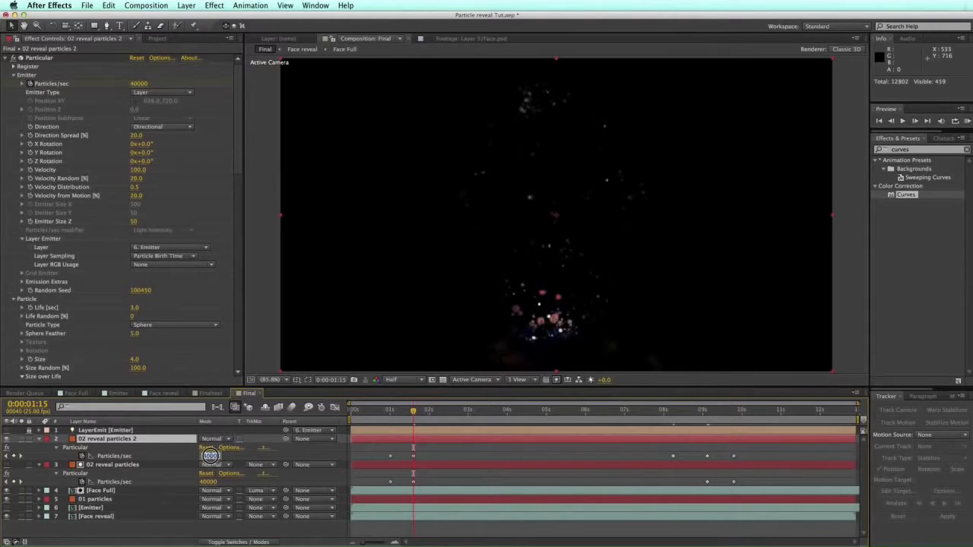
pyautogui.write('400')
pyautogui.keyDown('shift'); pyautogui.click(682, 412); pyautogui.keyUp('shift')
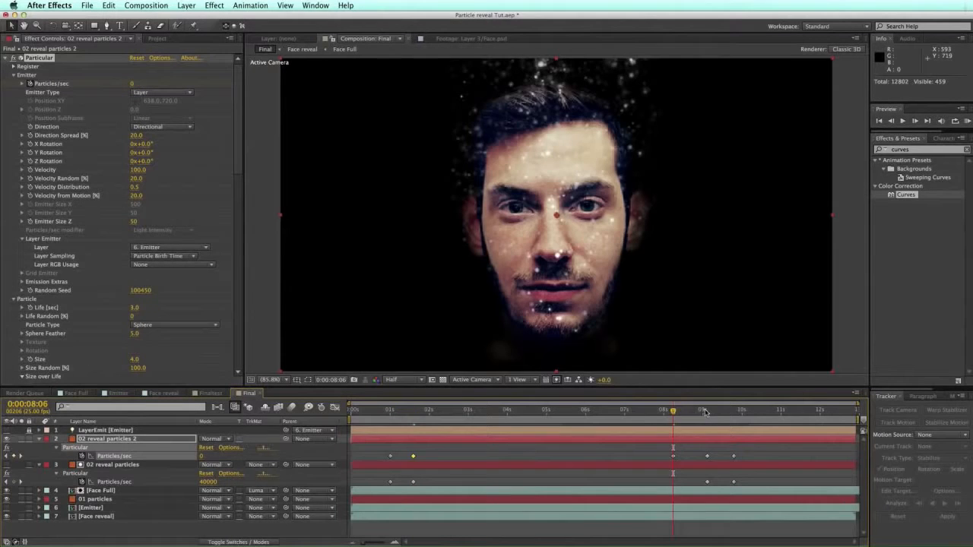
pyautogui.keyDown('shift'); pyautogui.click(706, 411); pyautogui.keyUp('shift')
pyautogui.click(208, 455)
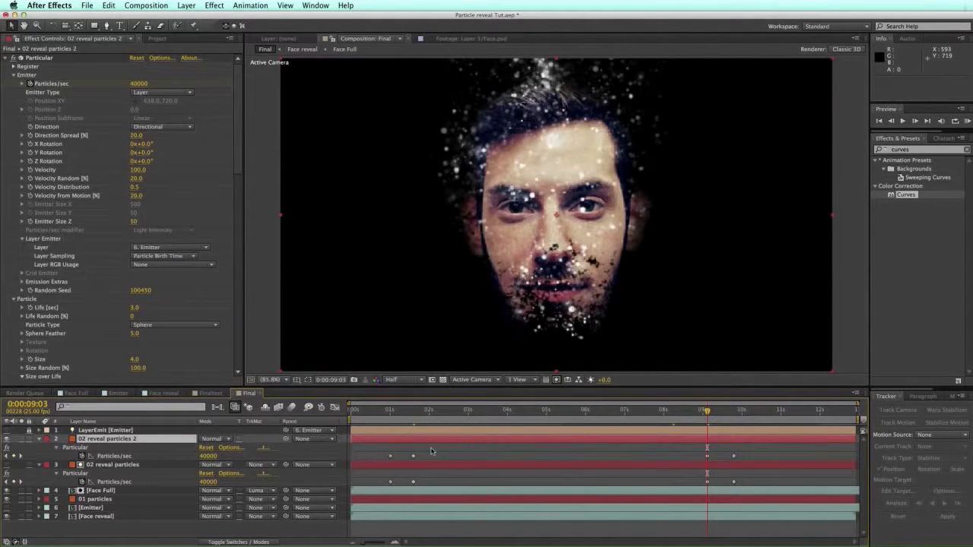
pyautogui.write('0')
pyautogui.press('Return')
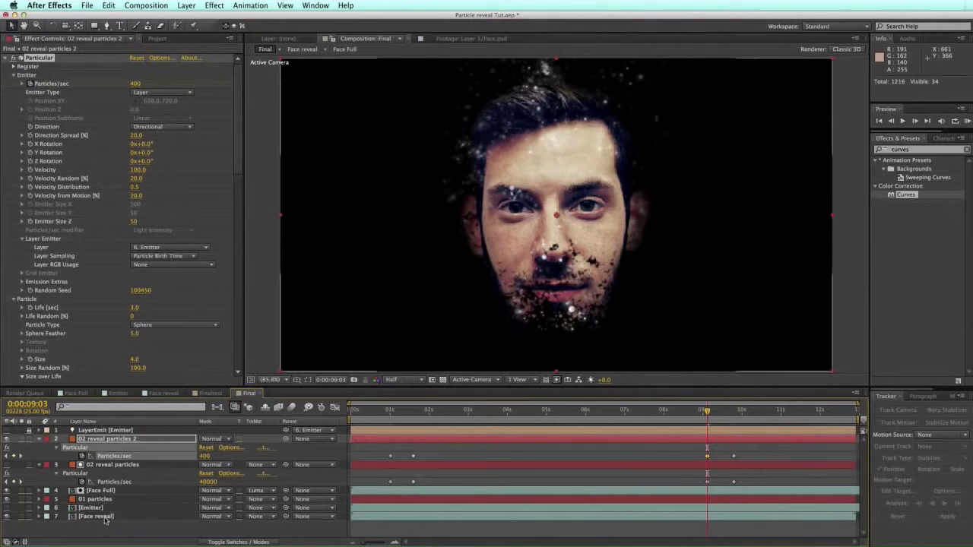
pyautogui.click(238, 543)
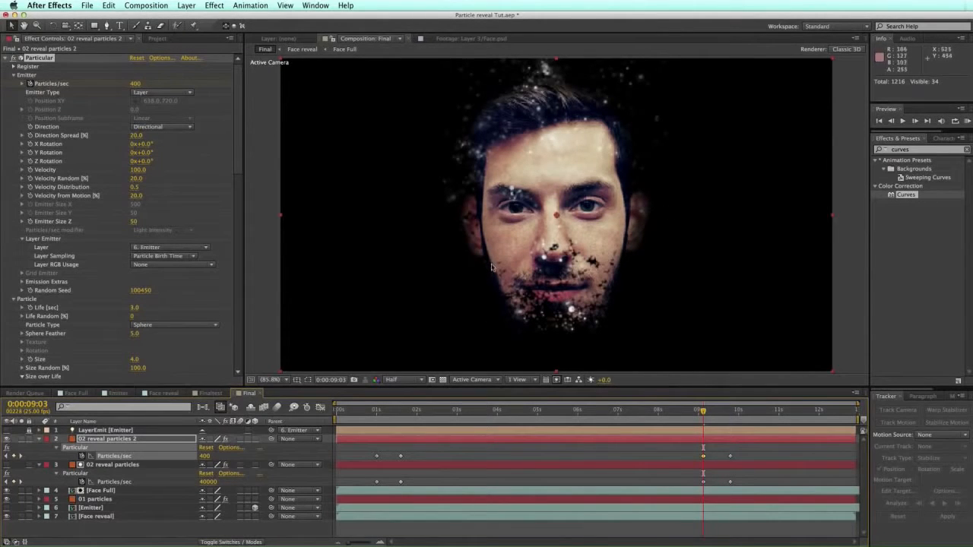
# Step: Duplicate Face reveal and draw a closed mask tracing the outline of the face
pyautogui.click(100, 519)
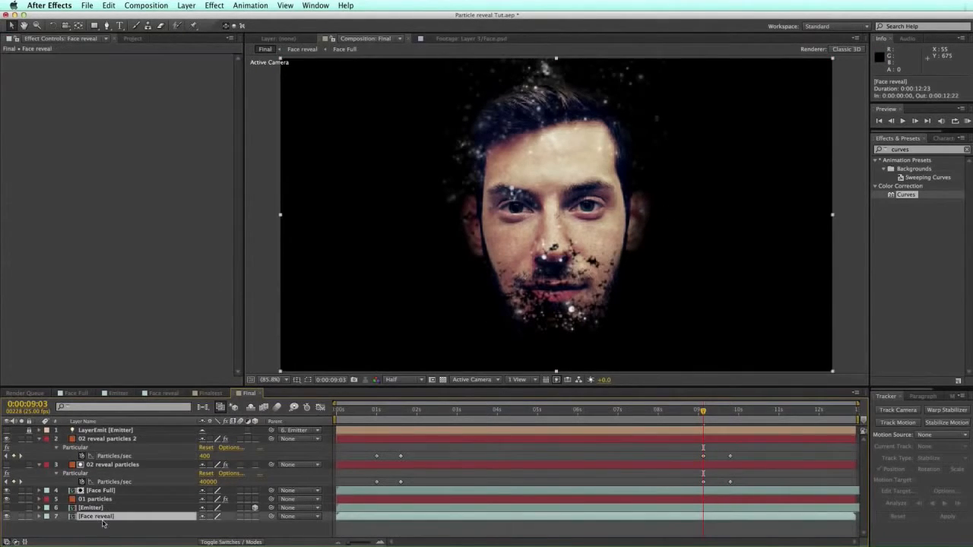
pyautogui.press('super+d')
pyautogui.click(107, 25)
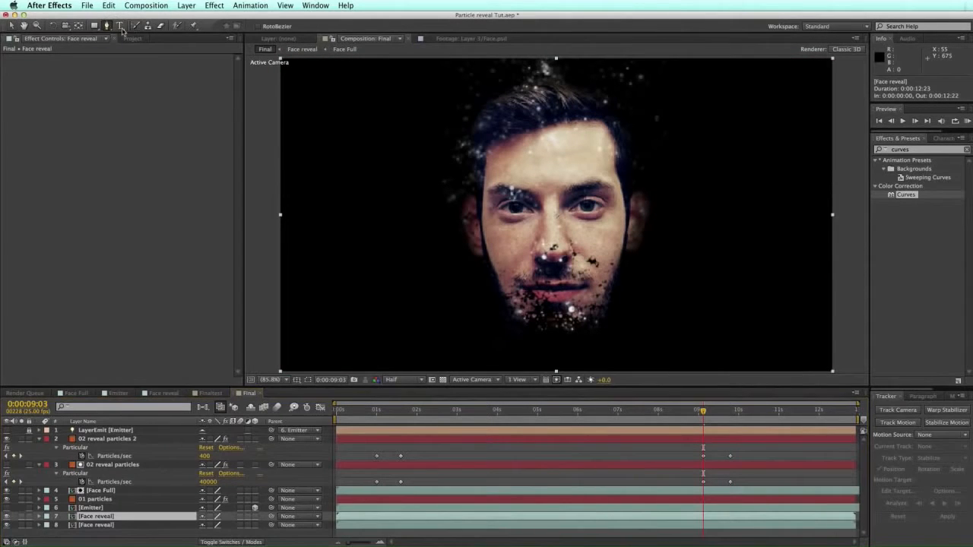
pyautogui.click(490, 149)
pyautogui.click(555, 128)
pyautogui.click(598, 121)
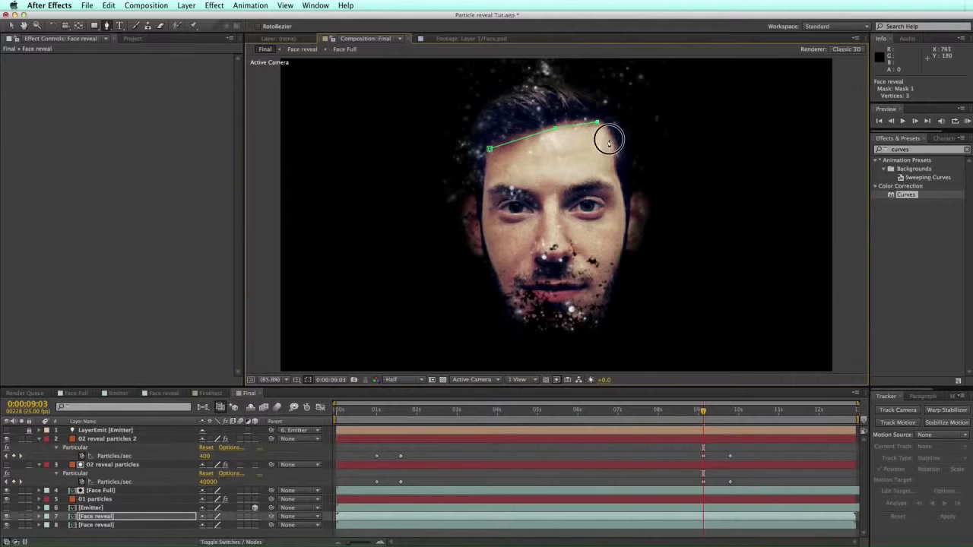
pyautogui.click(612, 168)
pyautogui.click(625, 229)
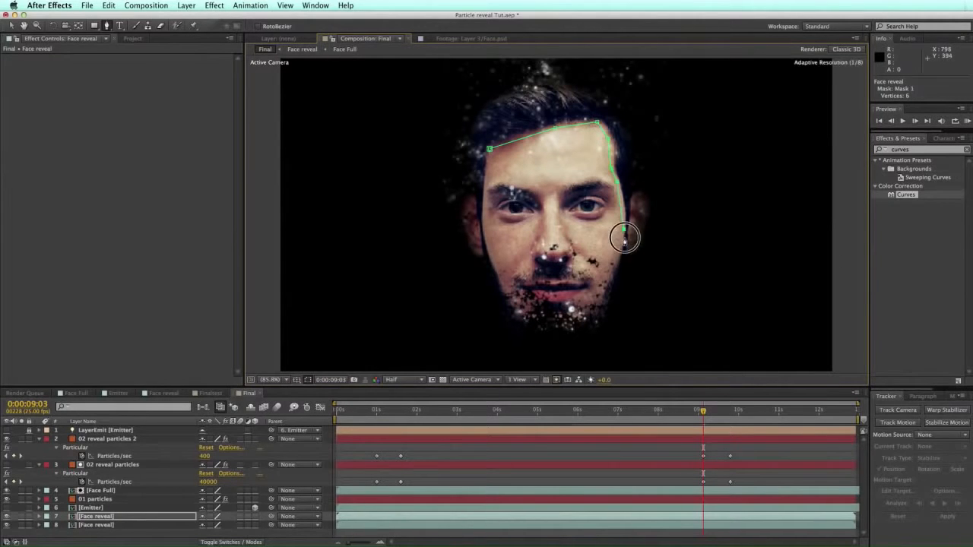
pyautogui.click(608, 280)
pyautogui.click(594, 310)
pyautogui.click(573, 313)
pyautogui.click(529, 317)
pyautogui.click(514, 301)
pyautogui.click(495, 260)
pyautogui.click(482, 219)
pyautogui.click(490, 149)
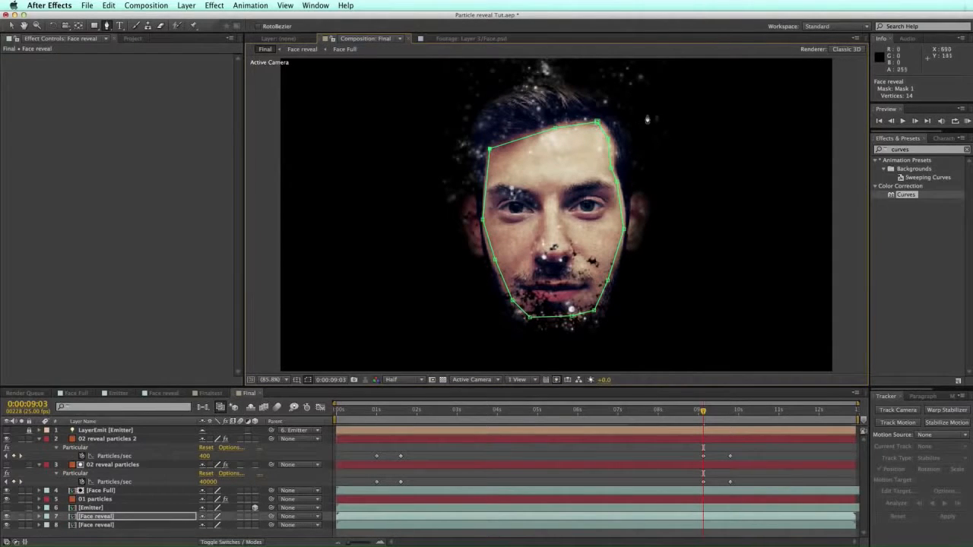
# Step: Pre-compose the masked Face reveal layer as 'Face reveal mask', moving all attributes
pyautogui.click(88, 517)
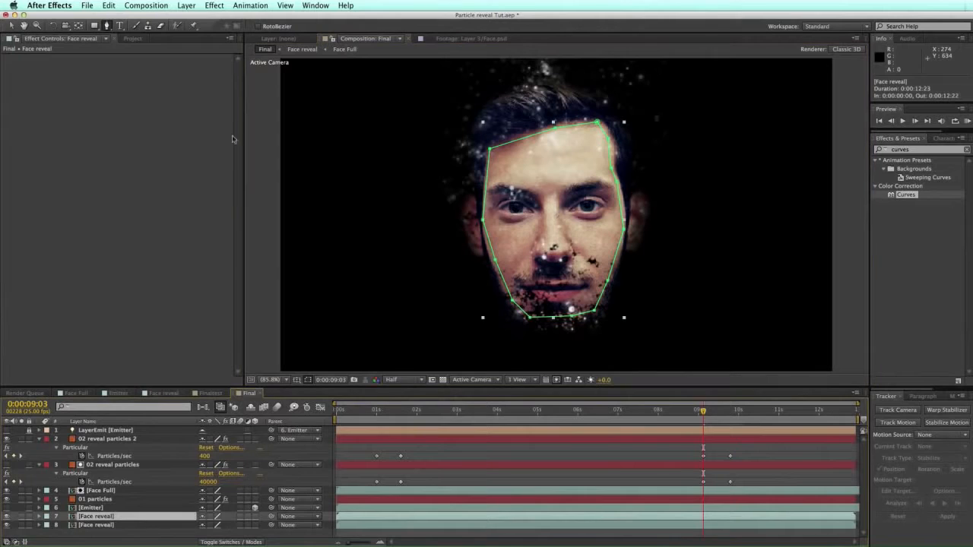
pyautogui.click(186, 5)
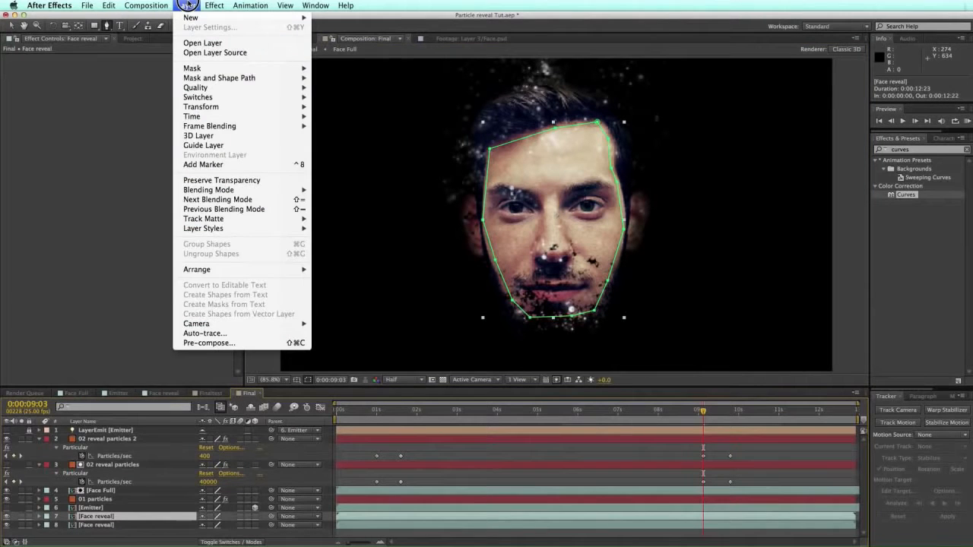
pyautogui.click(212, 343)
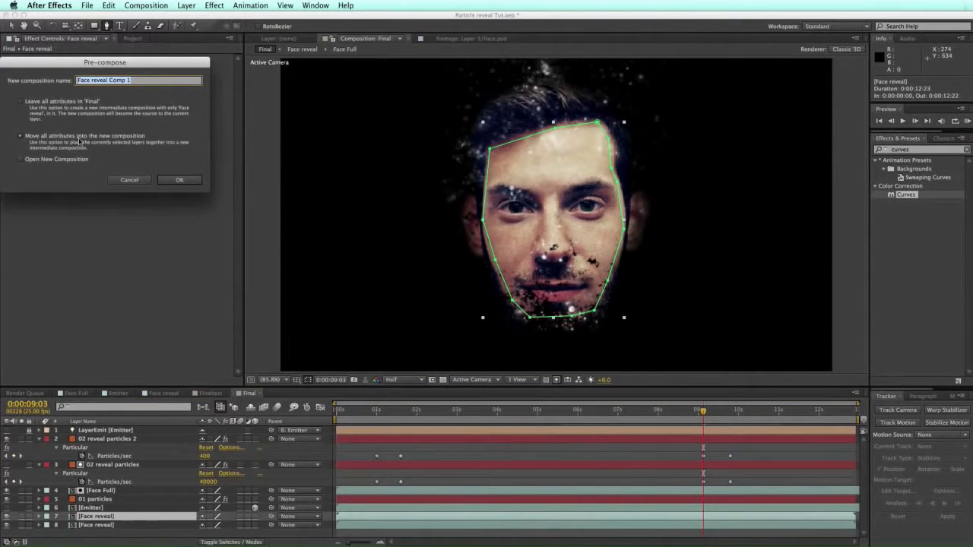
pyautogui.moveTo(110, 80); pyautogui.dragTo(151, 79)
pyautogui.press('BackSpace')
pyautogui.press('Return')
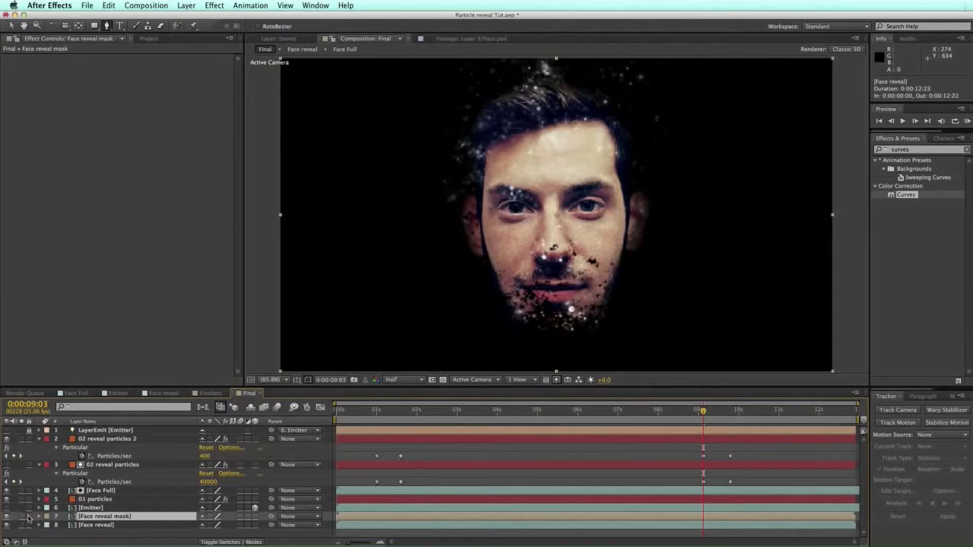
# Step: Briefly solo Face reveal mask, then rename 02 reveal particles 2 to '03 extra large'
pyautogui.click(20, 517)
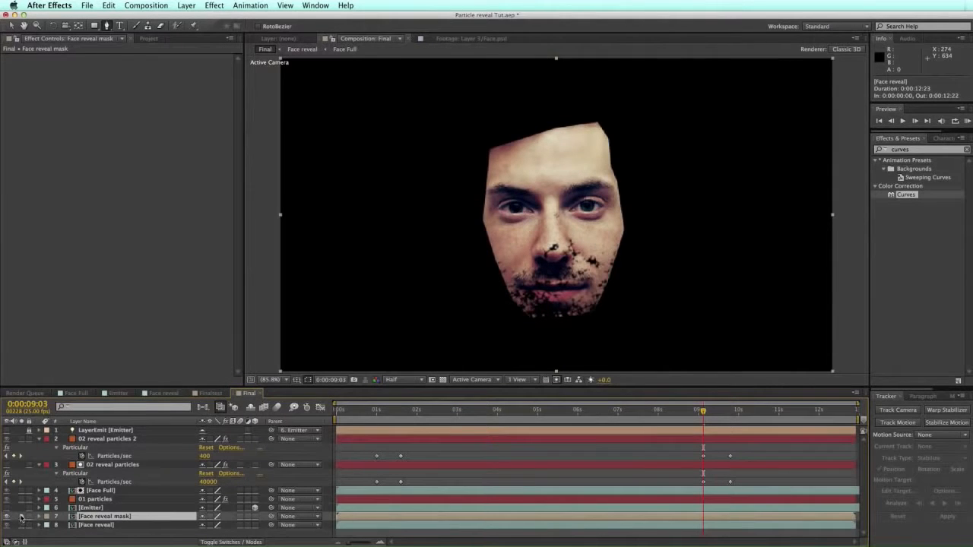
pyautogui.click(22, 517)
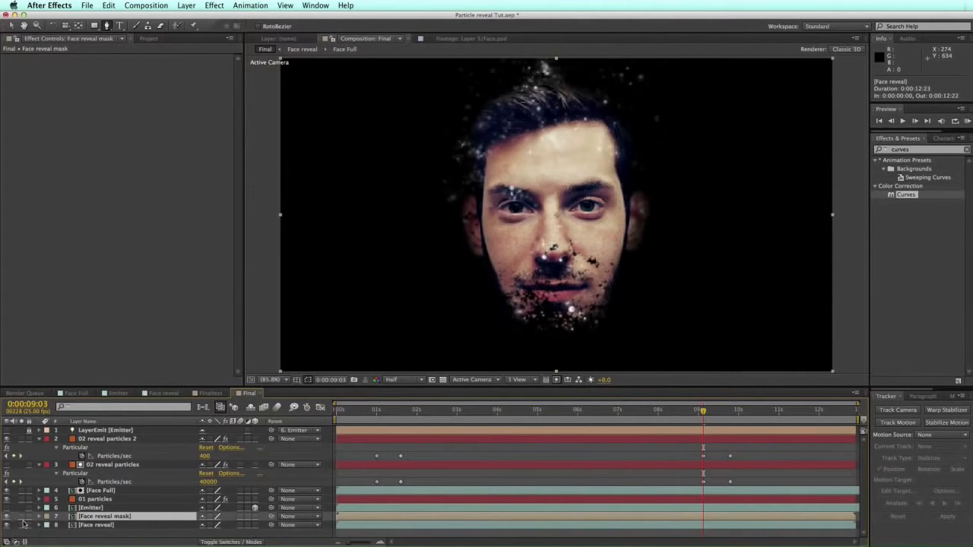
pyautogui.click(120, 441)
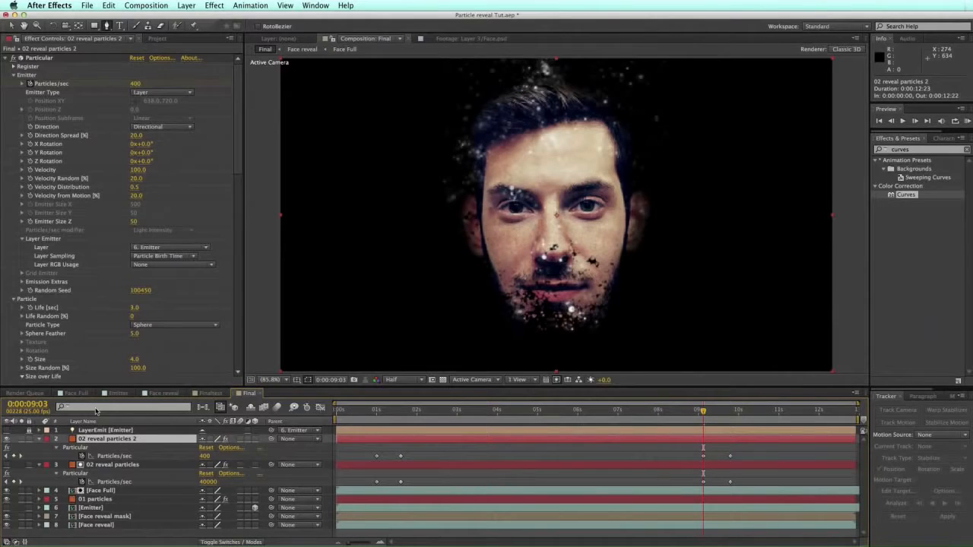
pyautogui.press('Return')
pyautogui.write('0')
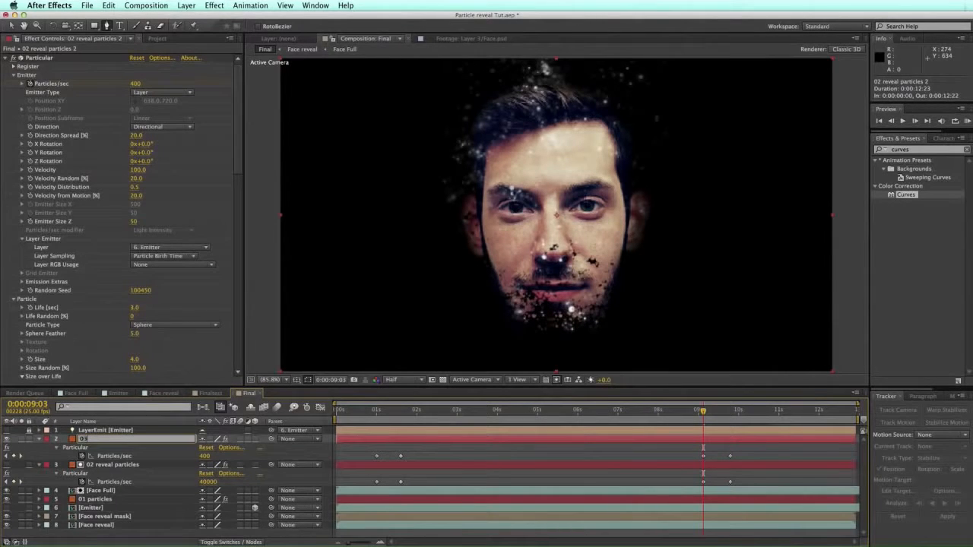
pyautogui.write('3 extra')
pyautogui.press('Return')
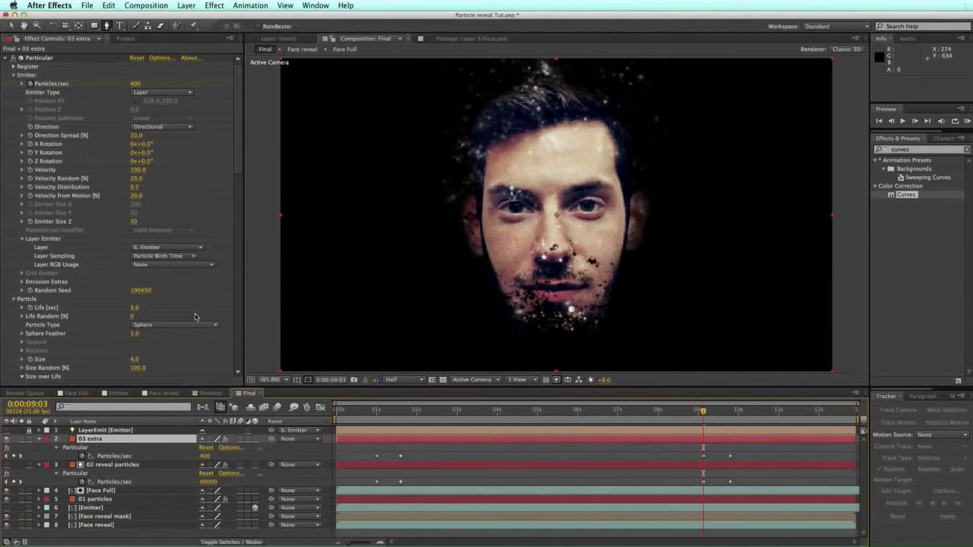
pyautogui.press('Return')
pyautogui.press('Right')
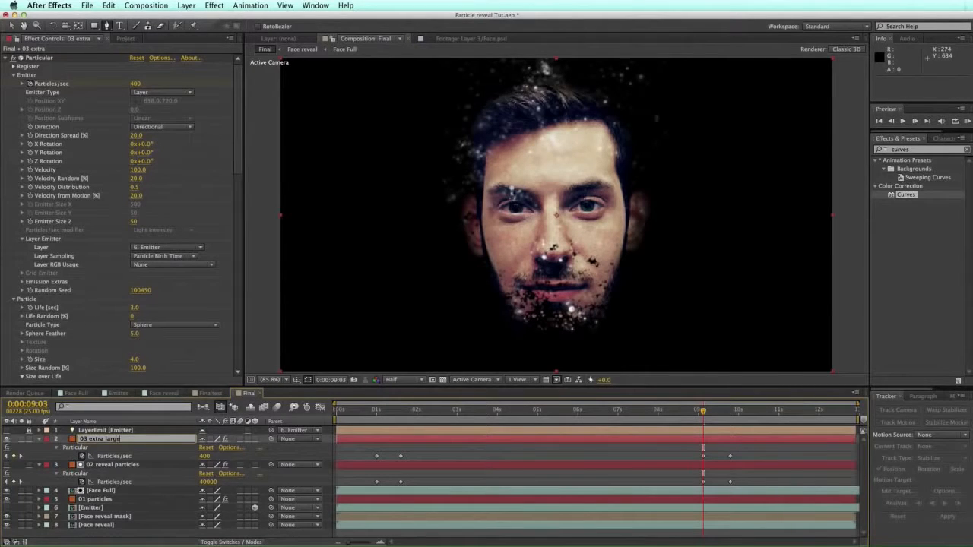
pyautogui.press('Return')
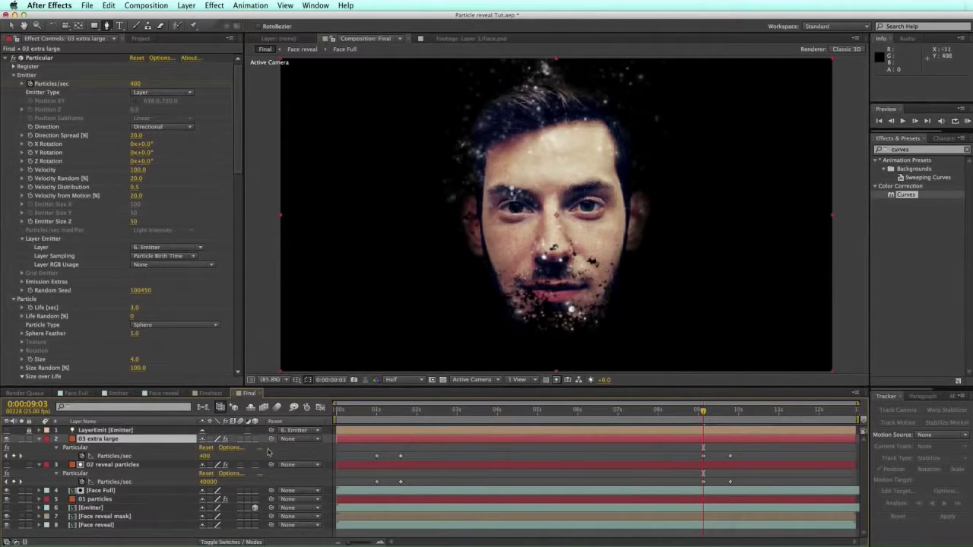
# Step: Make Face reveal mask 3D and emit from it, with Particle Birth Time sampling and RGB – Particle Color
pyautogui.click(255, 516)
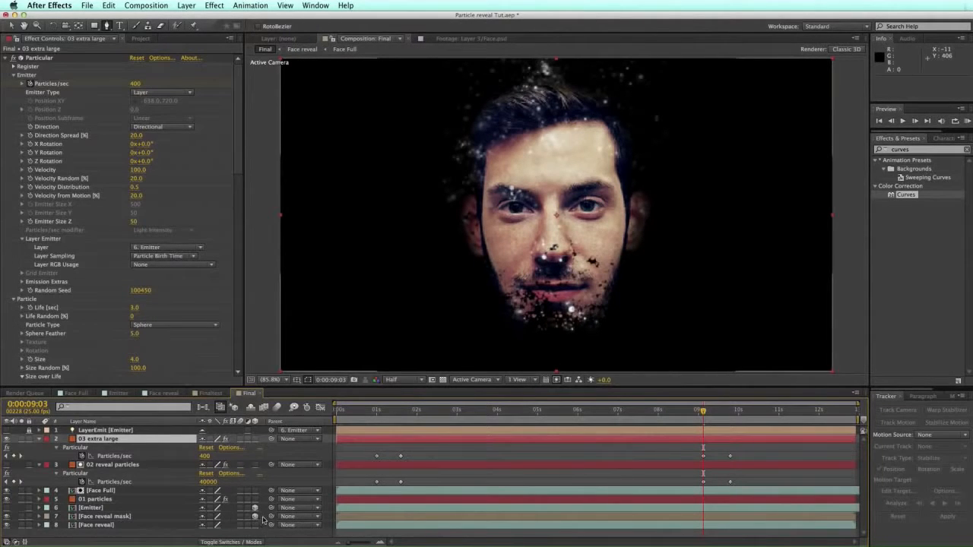
pyautogui.scroll(-3, 236, 101)
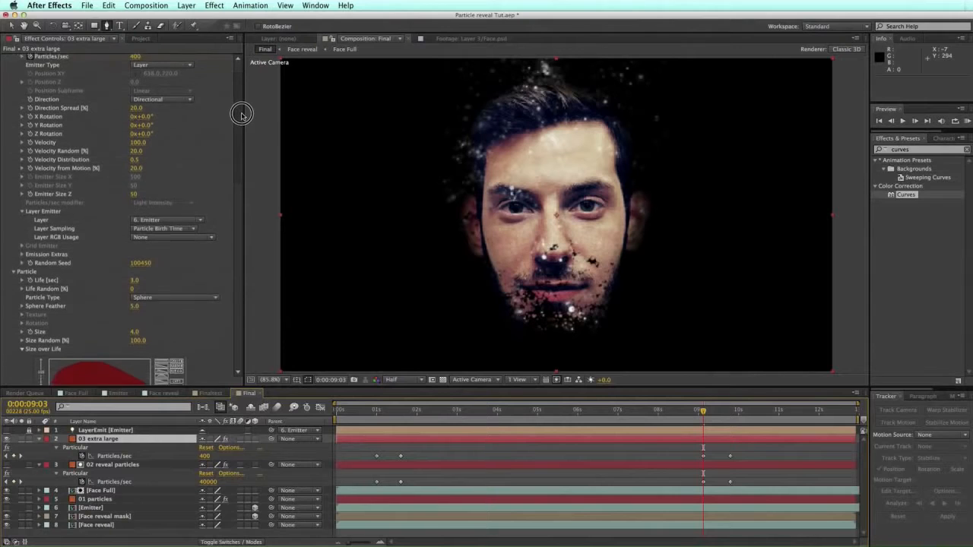
pyautogui.click(171, 209)
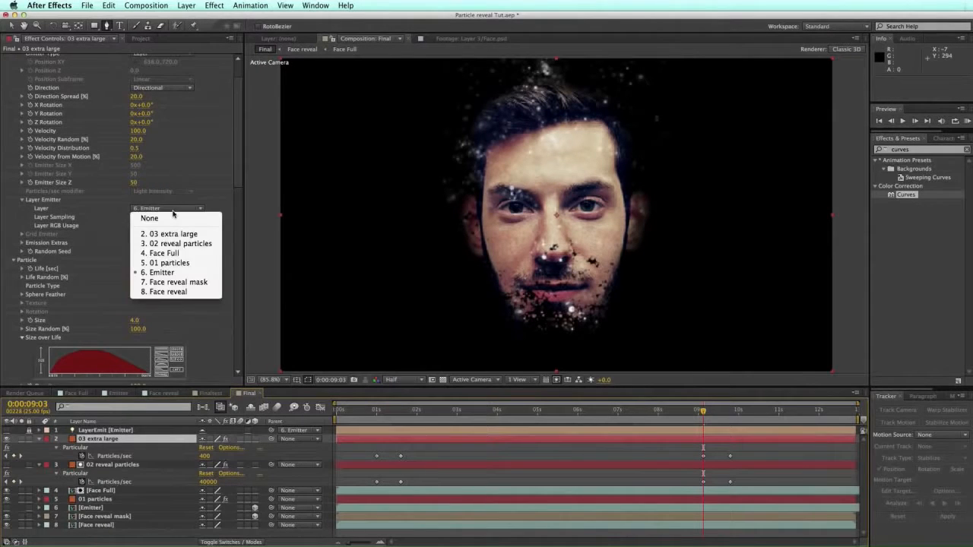
pyautogui.click(188, 283)
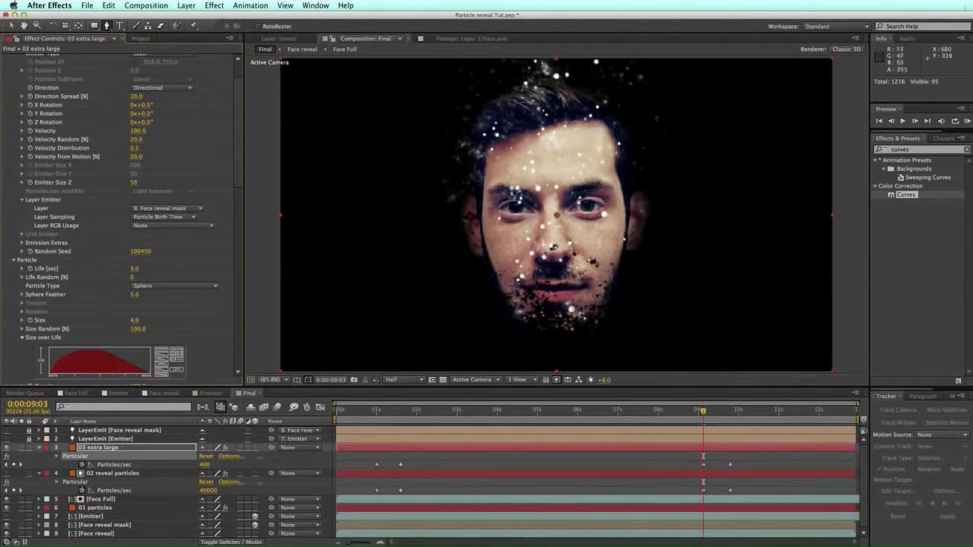
pyautogui.click(189, 220)
pyautogui.click(190, 232)
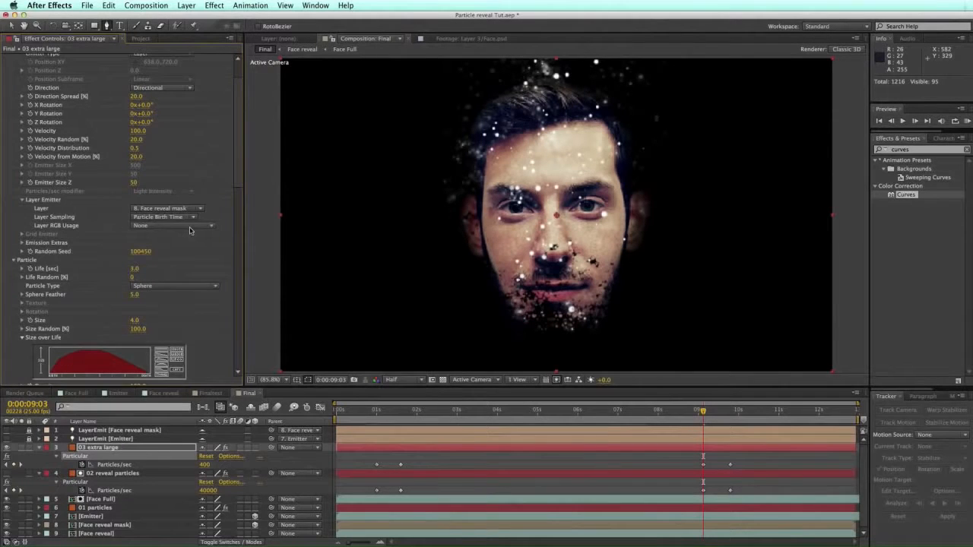
pyautogui.click(198, 228)
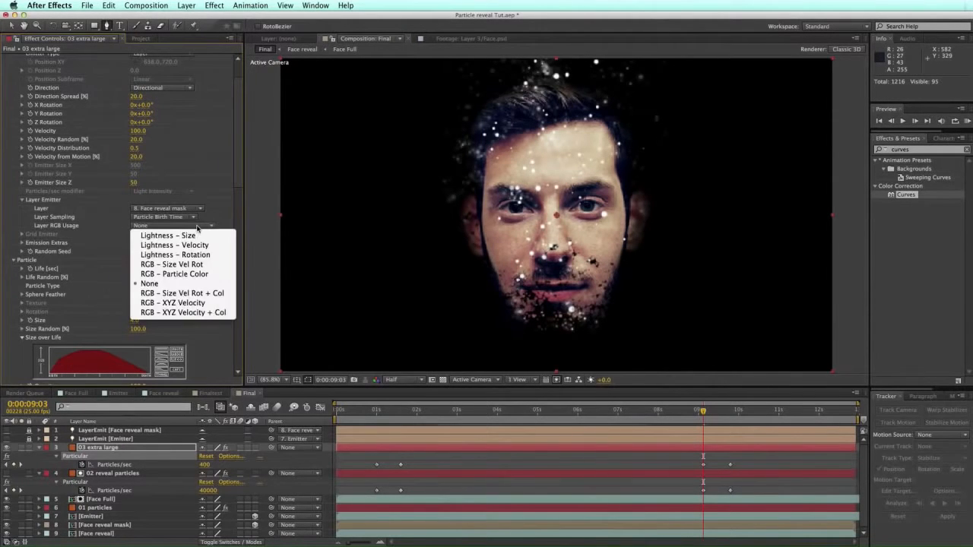
pyautogui.click(193, 275)
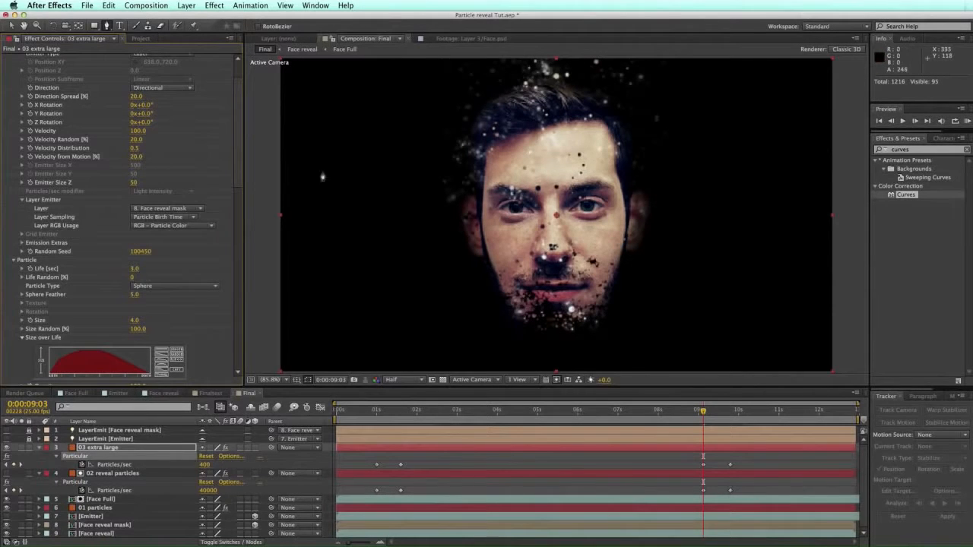
# Step: Give 03 extra large 80% Opacity and return the playhead to 0:00:05:11
pyautogui.press('t')
pyautogui.click(209, 456)
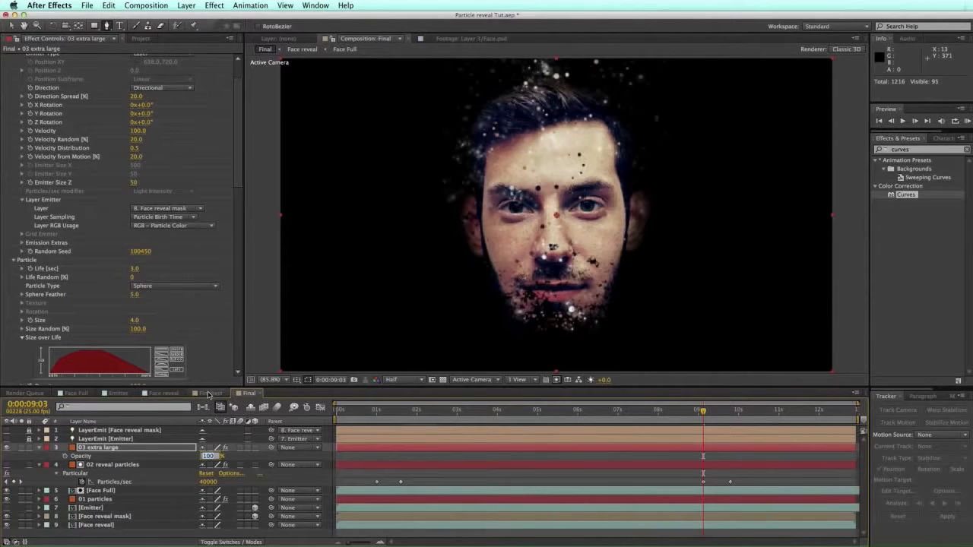
pyautogui.write('80')
pyautogui.press('Return')
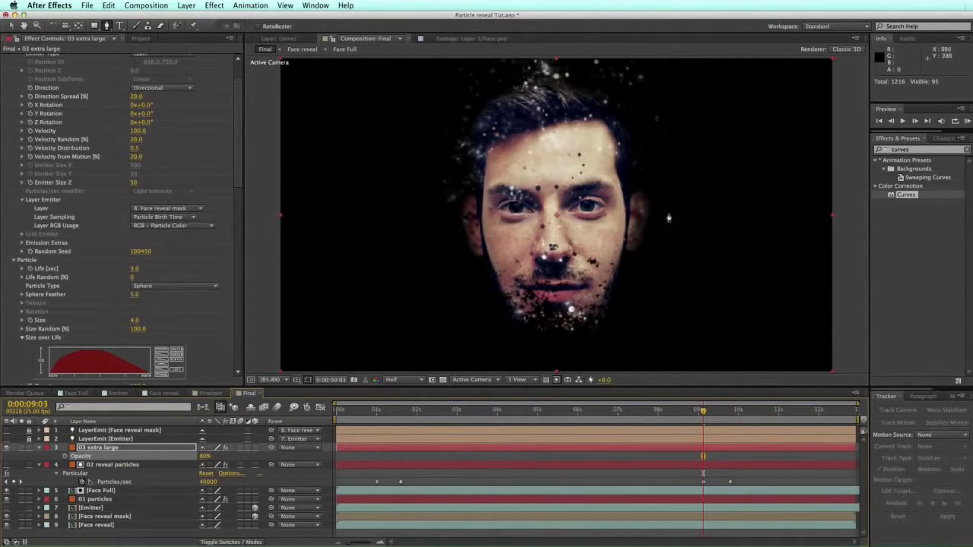
pyautogui.moveTo(703, 411); pyautogui.dragTo(549, 412)
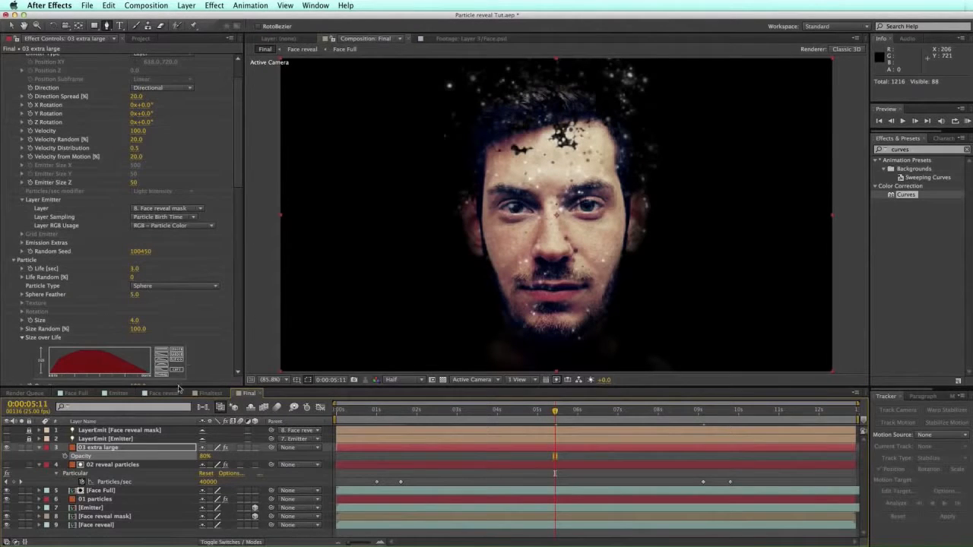
# Step: Set the particle Size to 7, then settle on 6
pyautogui.click(134, 321)
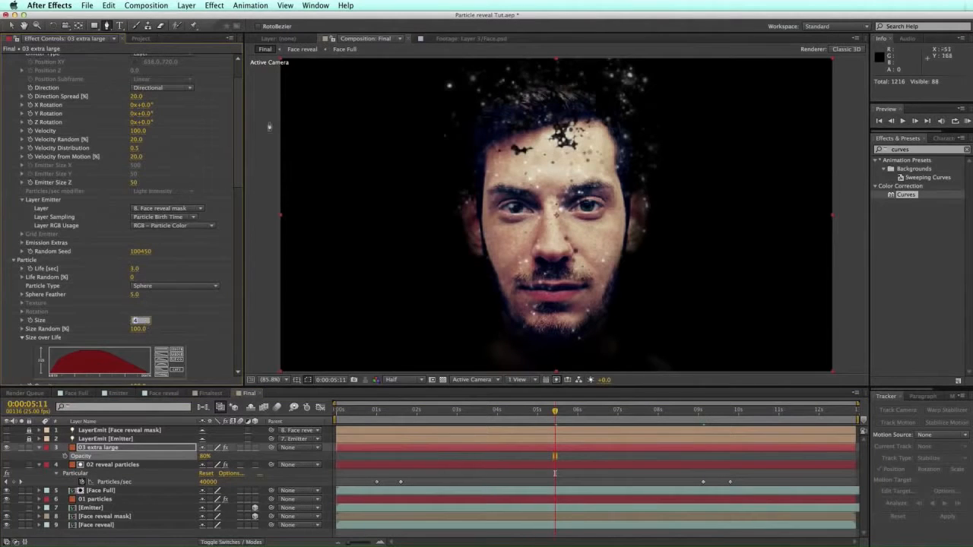
pyautogui.write('7')
pyautogui.press('Return')
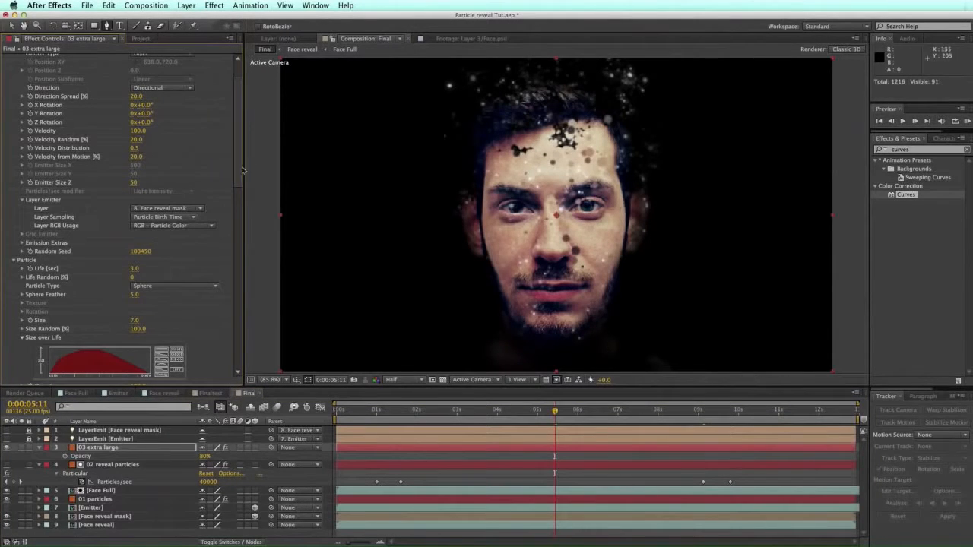
pyautogui.click(136, 320)
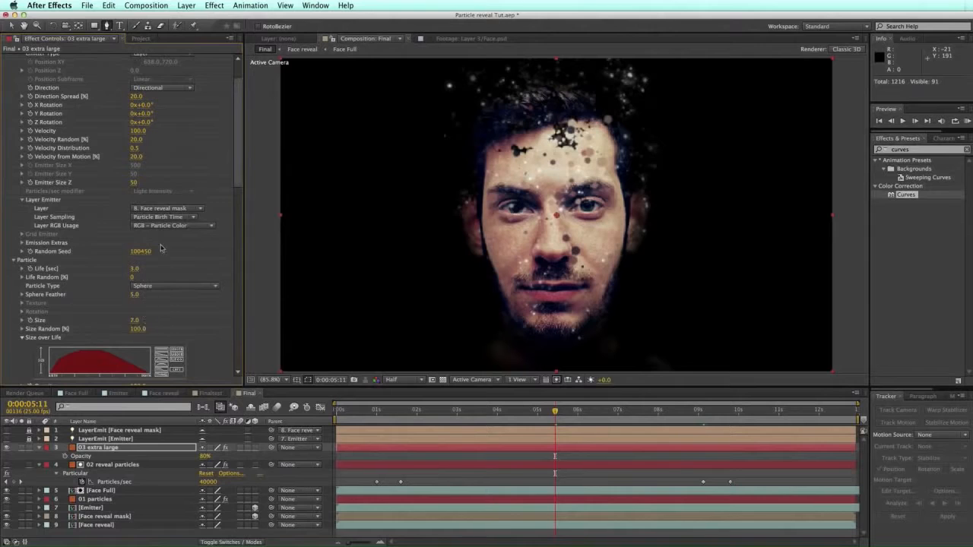
pyautogui.press('Return')
# Step: Try Screen and Add particle transfer modes, settling on Lighten
pyautogui.scroll(-5, 237, 174)
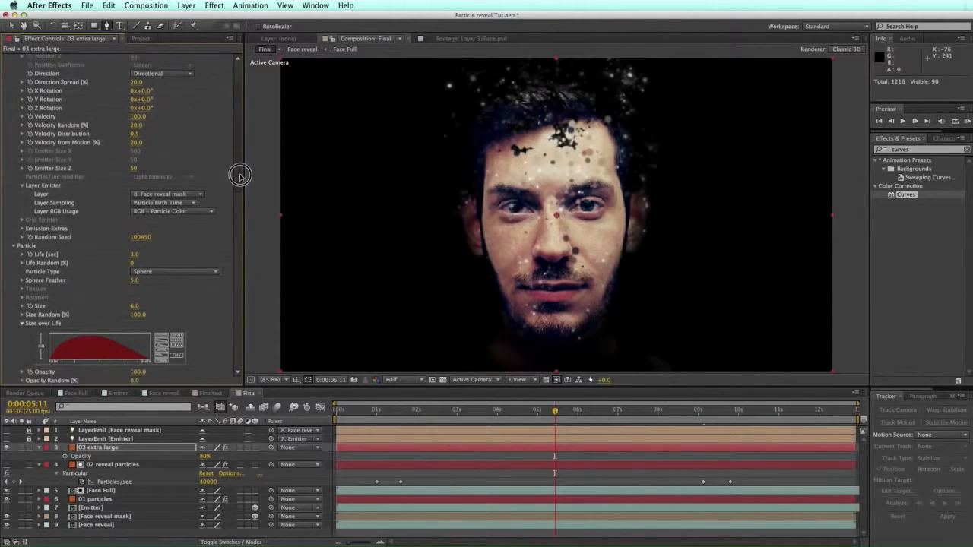
pyautogui.scroll(-1, 232, 217)
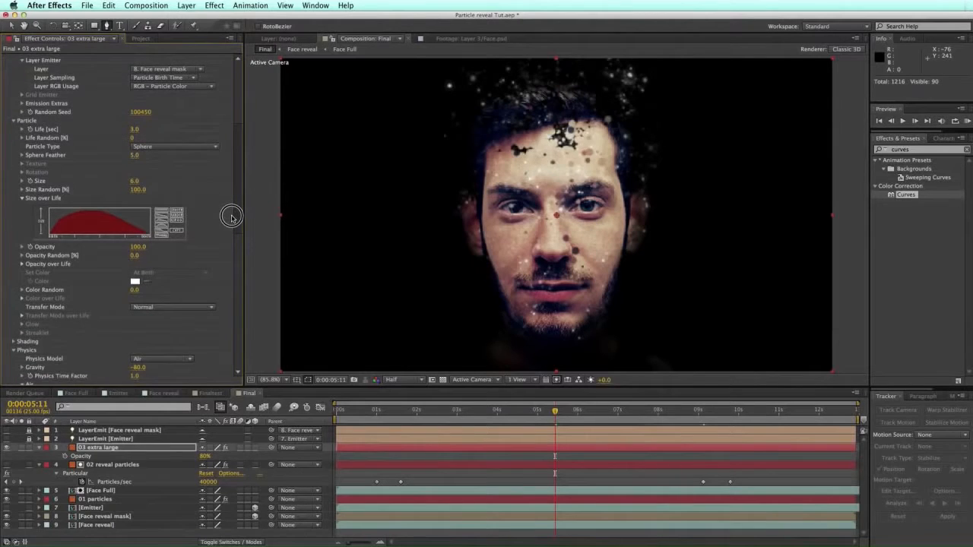
pyautogui.click(181, 308)
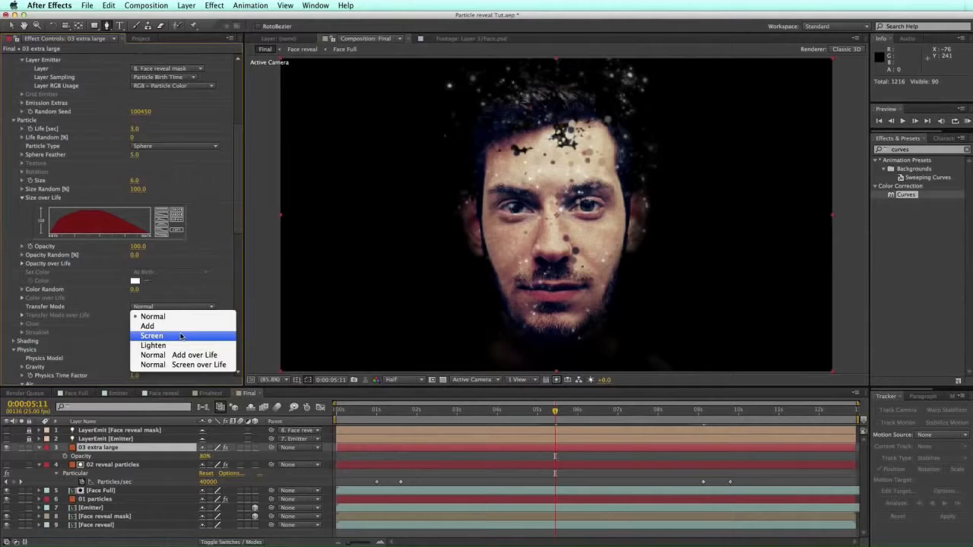
pyautogui.click(181, 336)
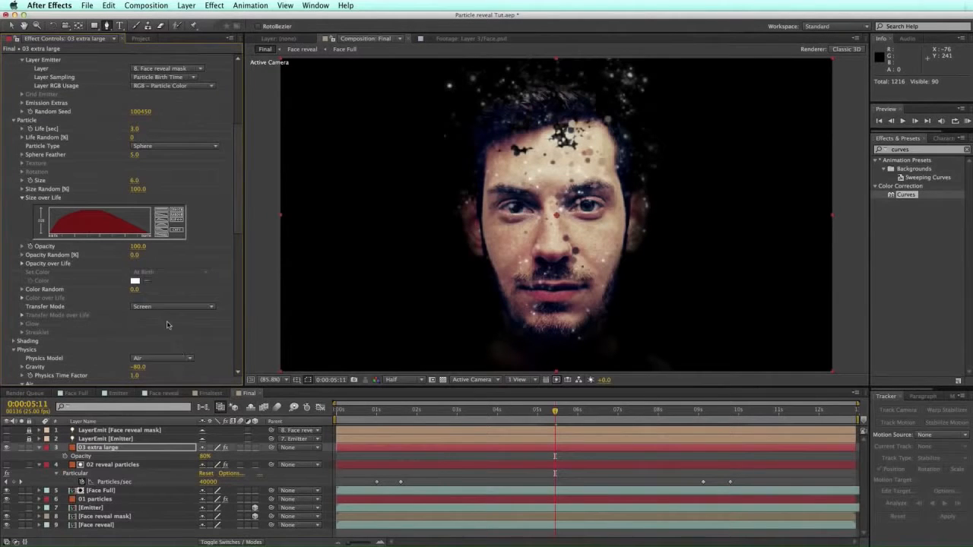
pyautogui.click(174, 307)
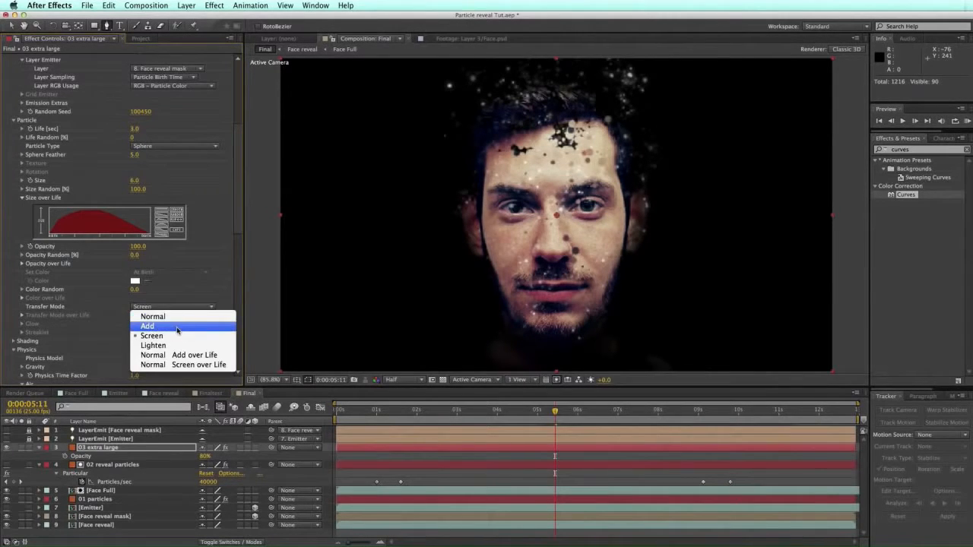
pyautogui.click(177, 329)
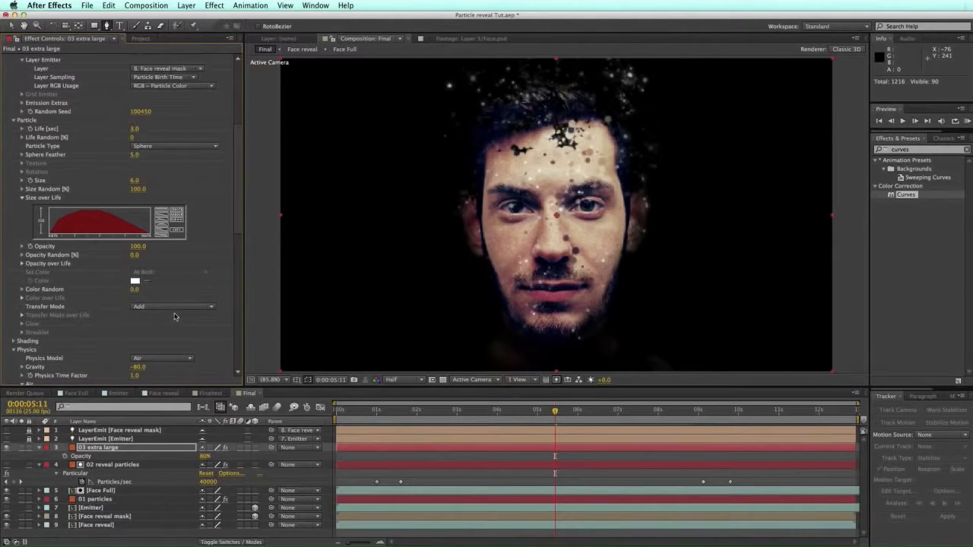
pyautogui.click(182, 308)
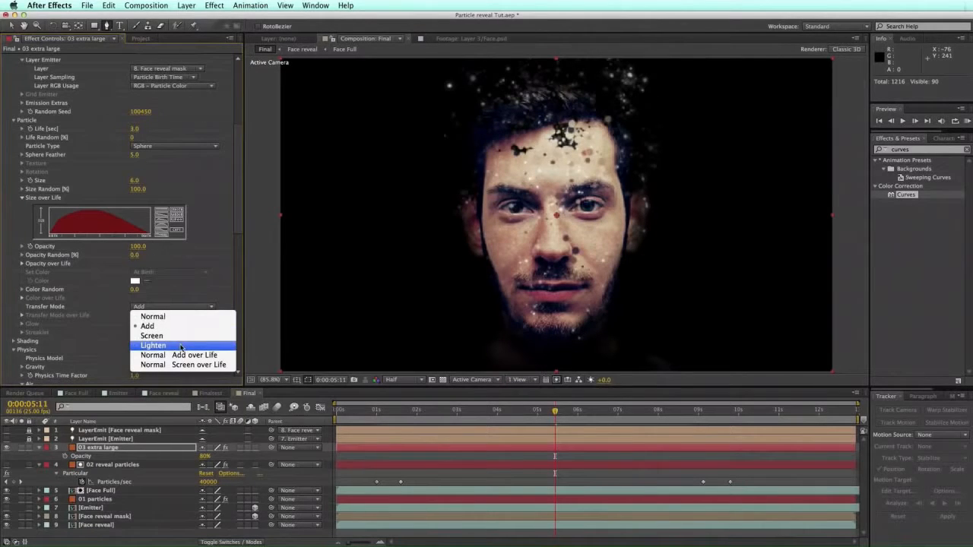
pyautogui.click(178, 346)
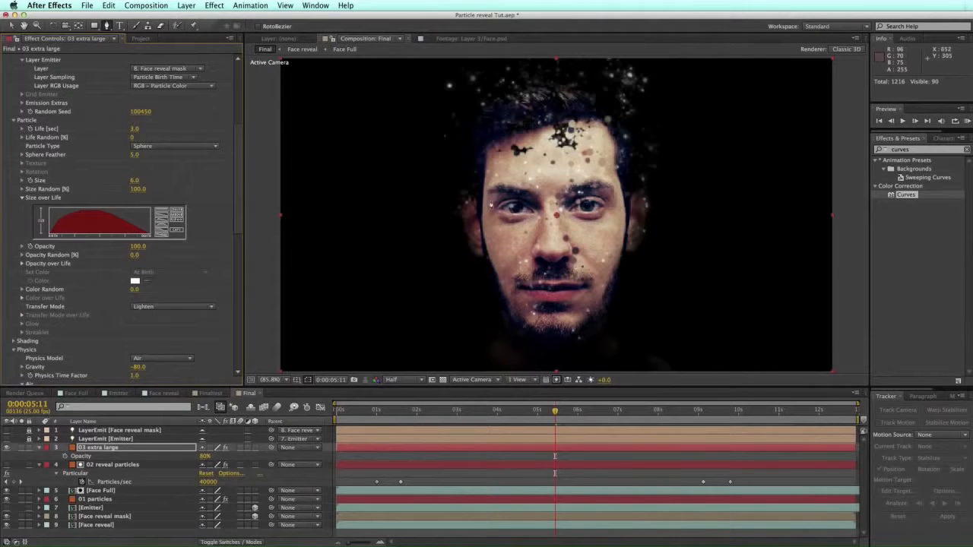
pyautogui.click(574, 480)
pyautogui.click(468, 410)
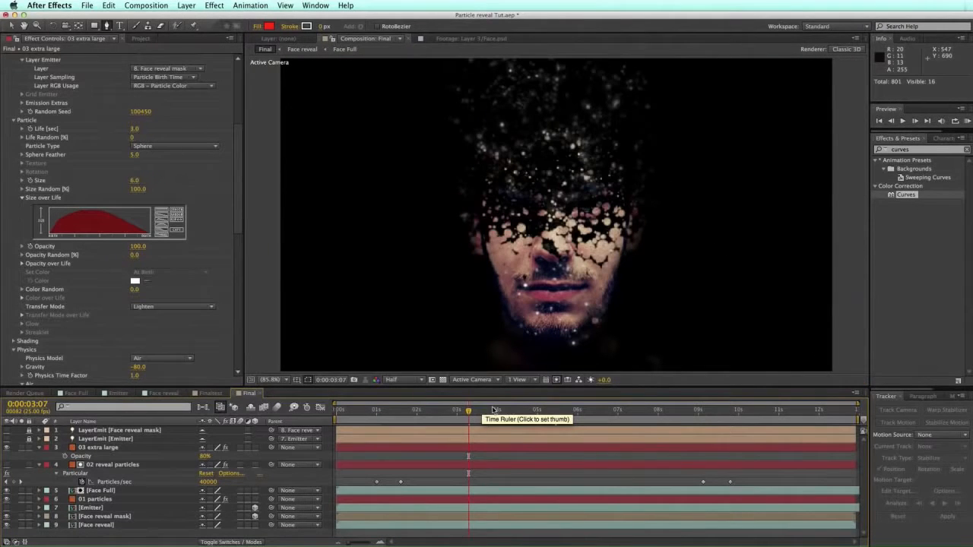
# Step: Duplicate 03 extra large and name the copy '03 extra small'
pyautogui.click(119, 449)
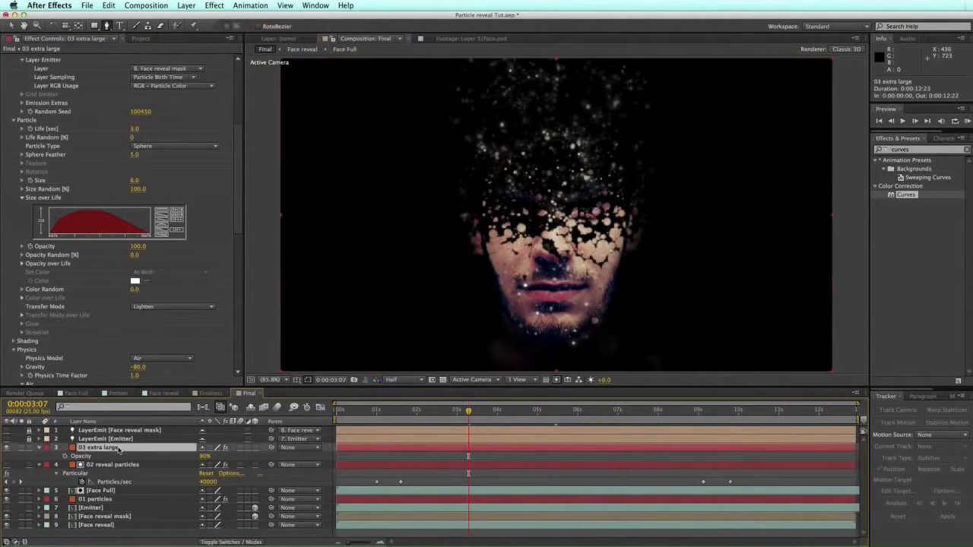
pyautogui.press('super+d')
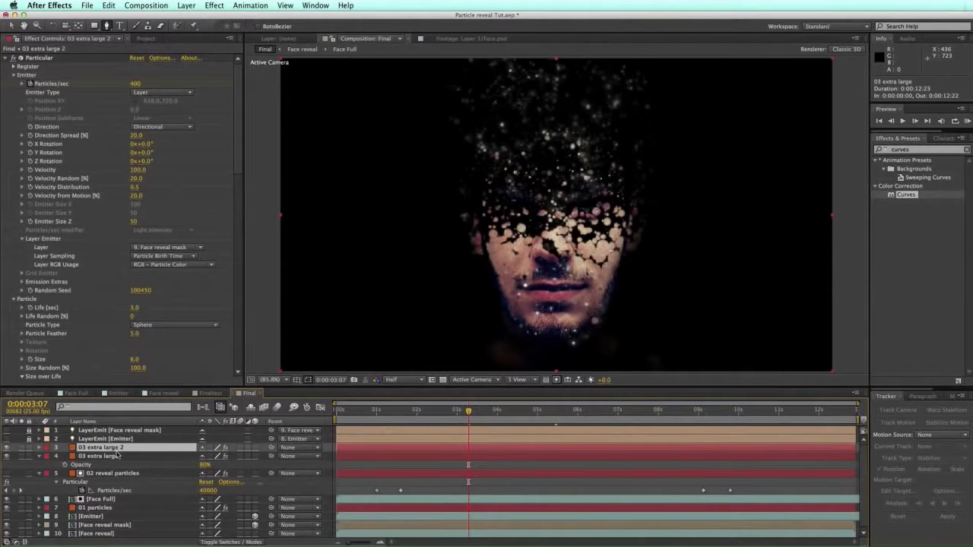
pyautogui.click(114, 447)
pyautogui.press('Return')
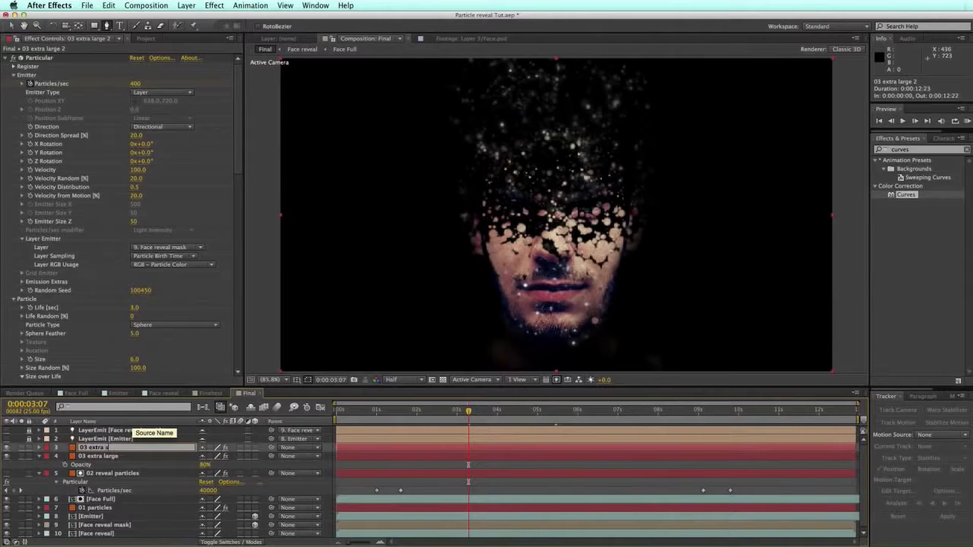
pyautogui.write('03 extra small')
pyautogui.press('Return')
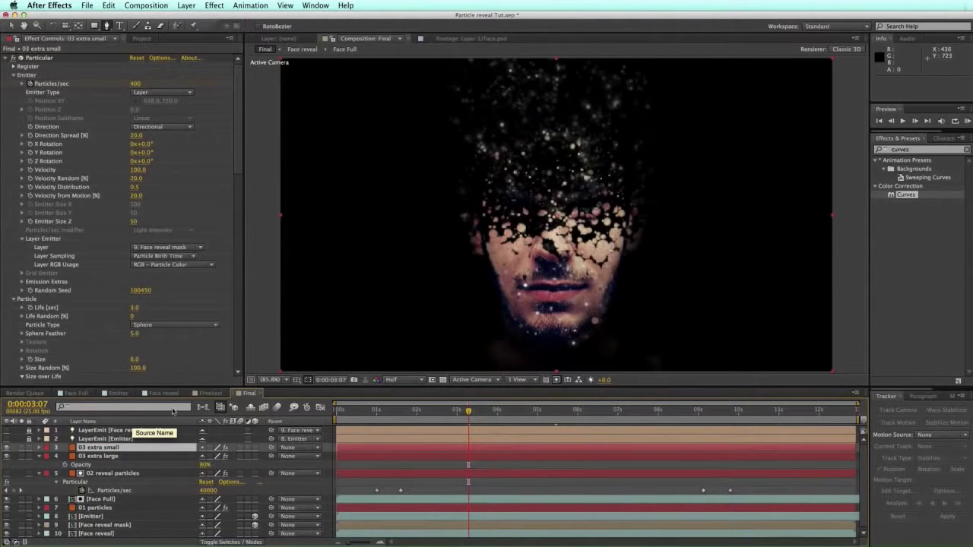
# Step: Change Random Seed to 100620 on 03 extra large and 101060 on 03 extra small
pyautogui.click(118, 458)
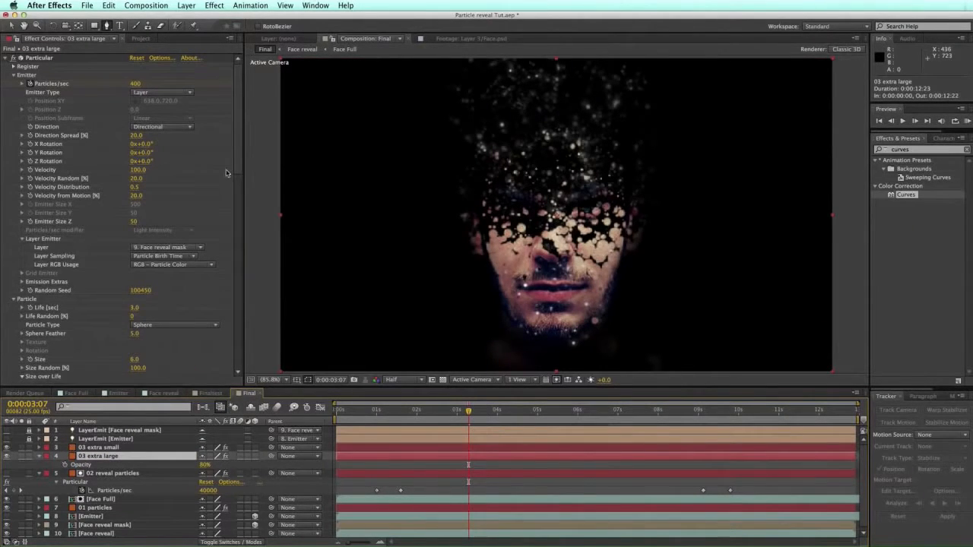
pyautogui.moveTo(135, 293); pyautogui.dragTo(160, 289)
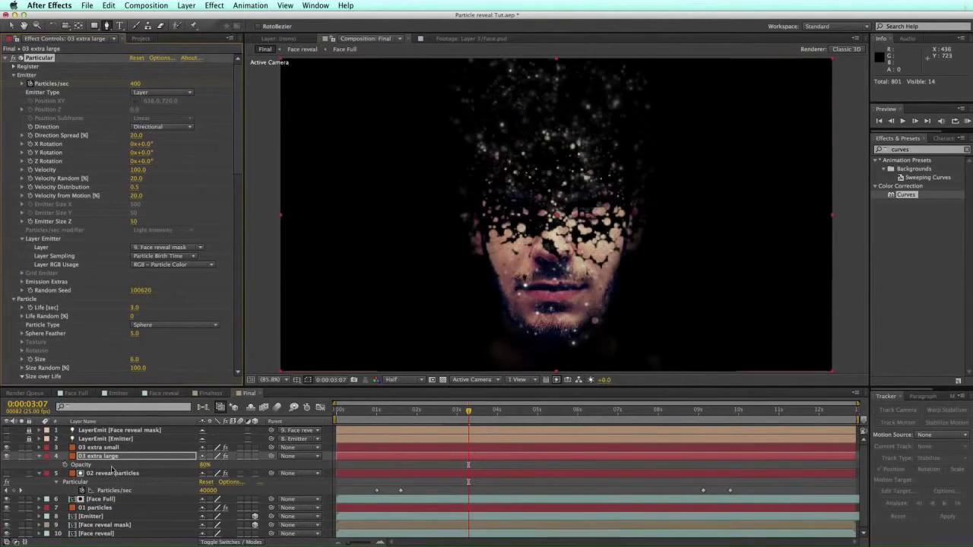
pyautogui.click(110, 448)
pyautogui.moveTo(159, 288); pyautogui.dragTo(186, 287)
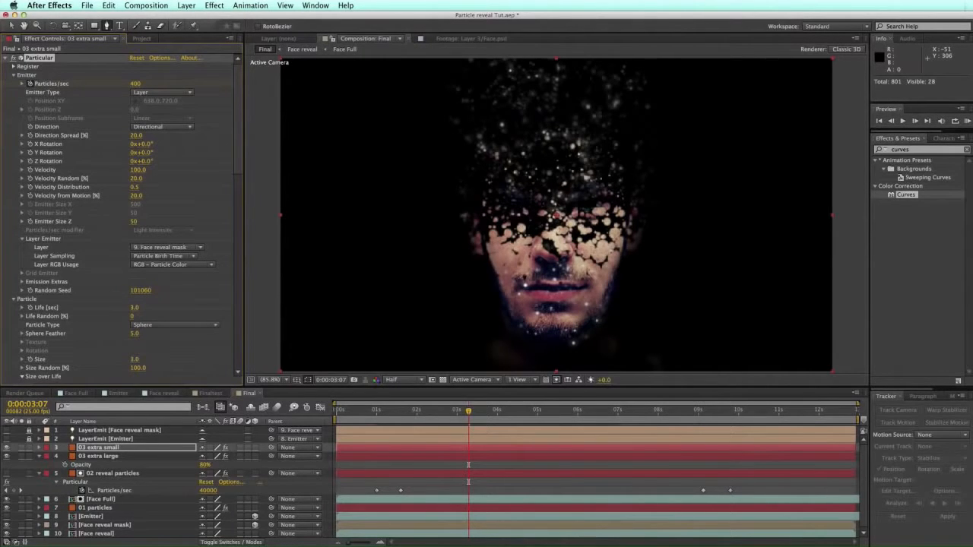
pyautogui.moveTo(490, 409); pyautogui.dragTo(606, 410)
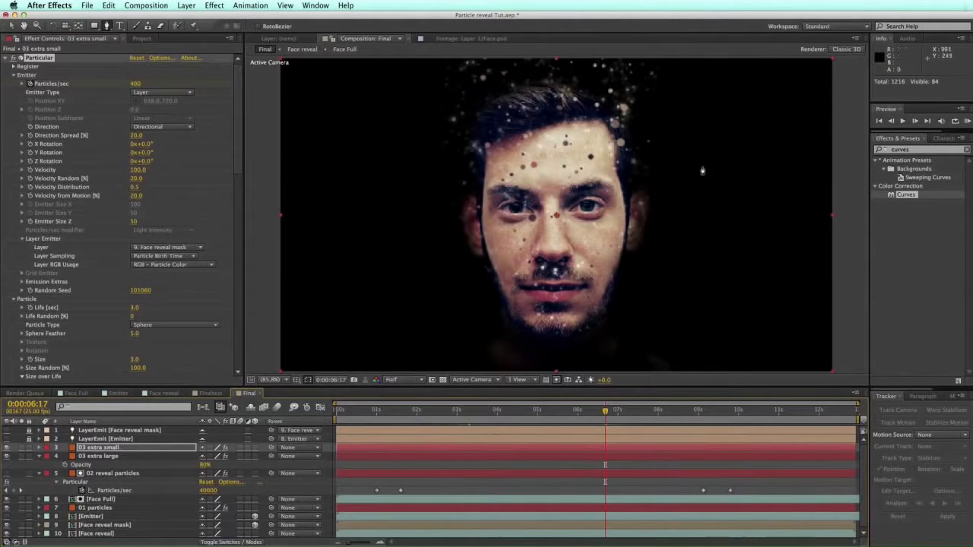
# Step: Set 02 reveal particles' first Particles/sec keyframe to 50000 and copy it
pyautogui.click(112, 473)
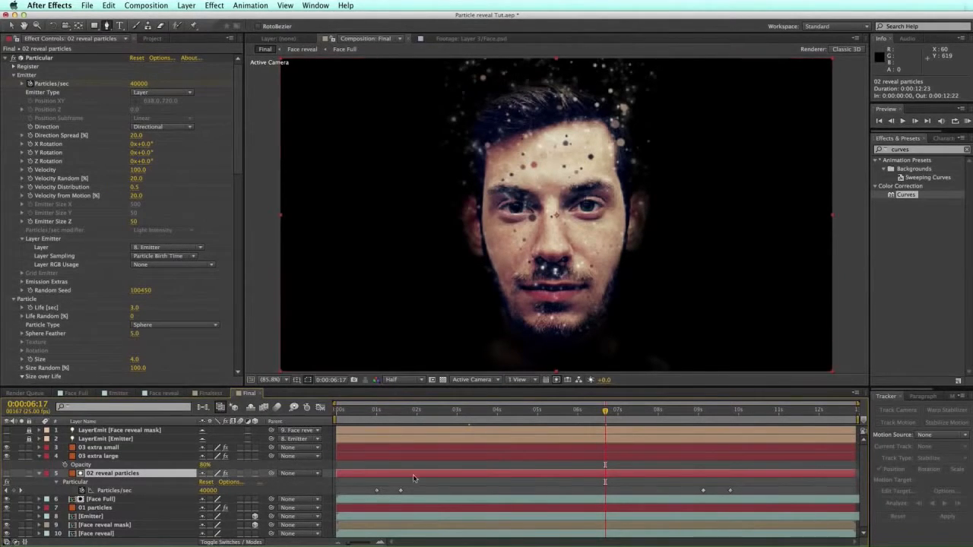
pyautogui.press('u')
pyautogui.press('u')
pyautogui.click(400, 410)
pyautogui.click(211, 490)
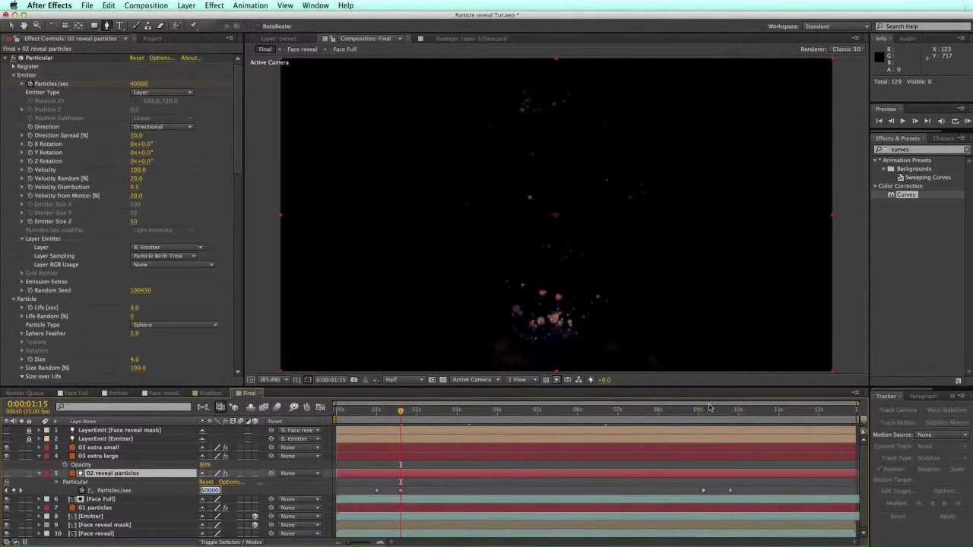
pyautogui.write('50000')
pyautogui.press('Return')
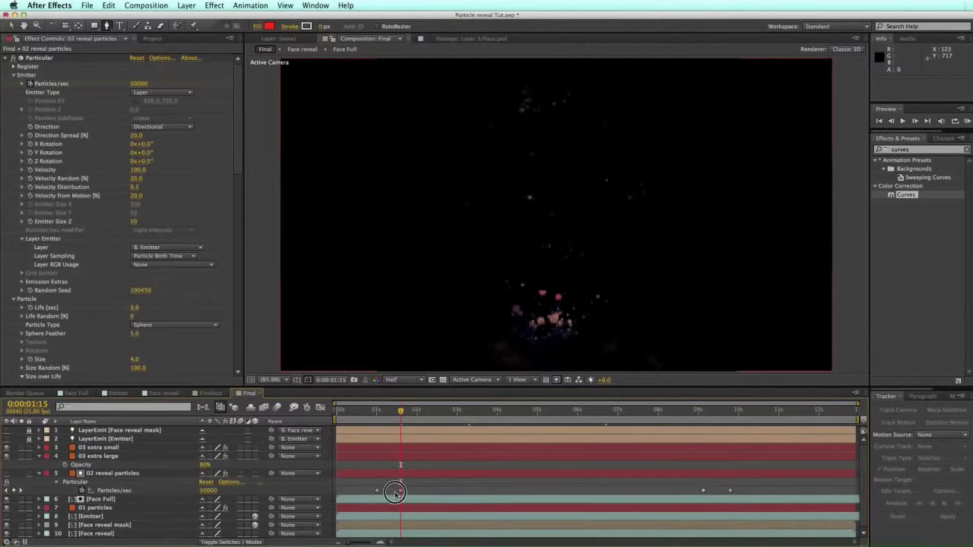
pyautogui.press('super+c')
# Step: Paste the 50000 value onto 01 particles' Particles/sec keyframes at 0:00:01:15 and 0:00:09:03
pyautogui.click(699, 411)
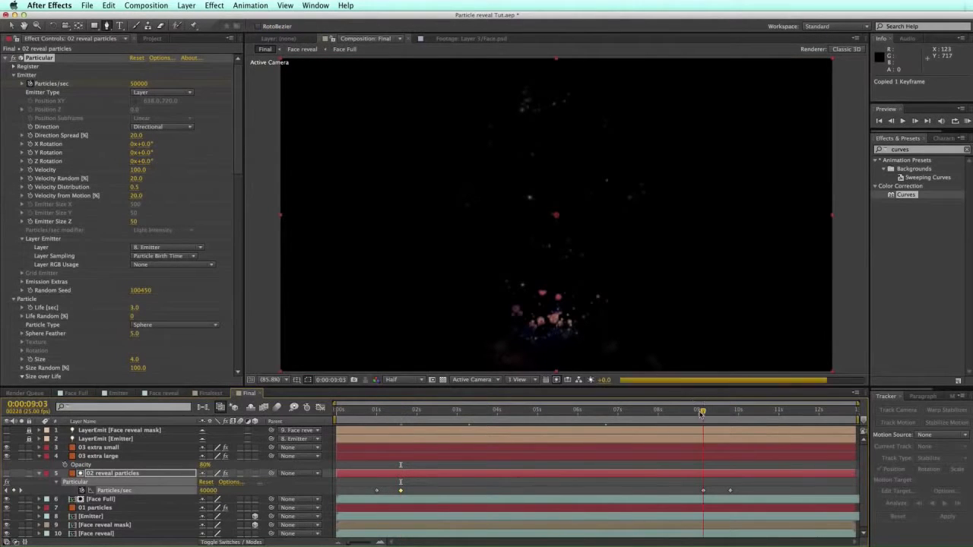
pyautogui.click(594, 502)
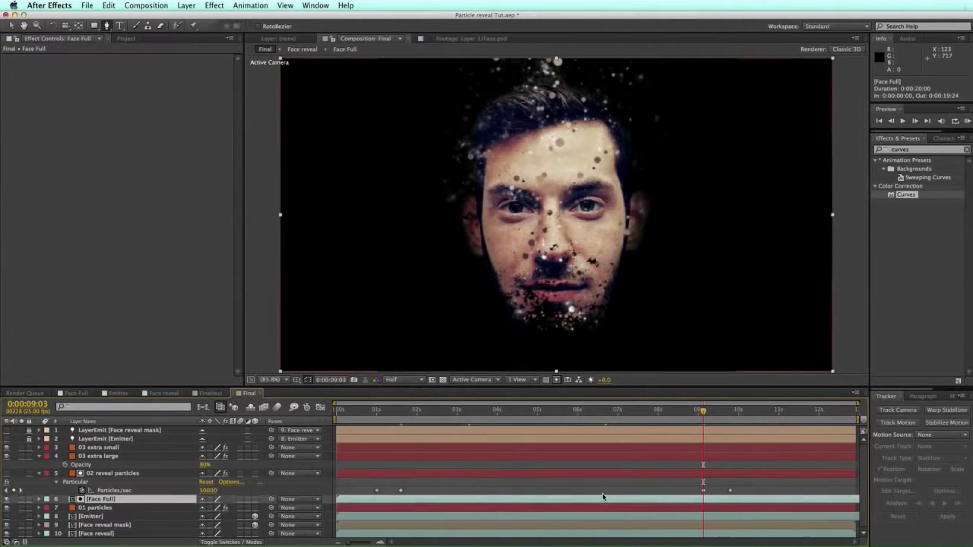
pyautogui.click(90, 508)
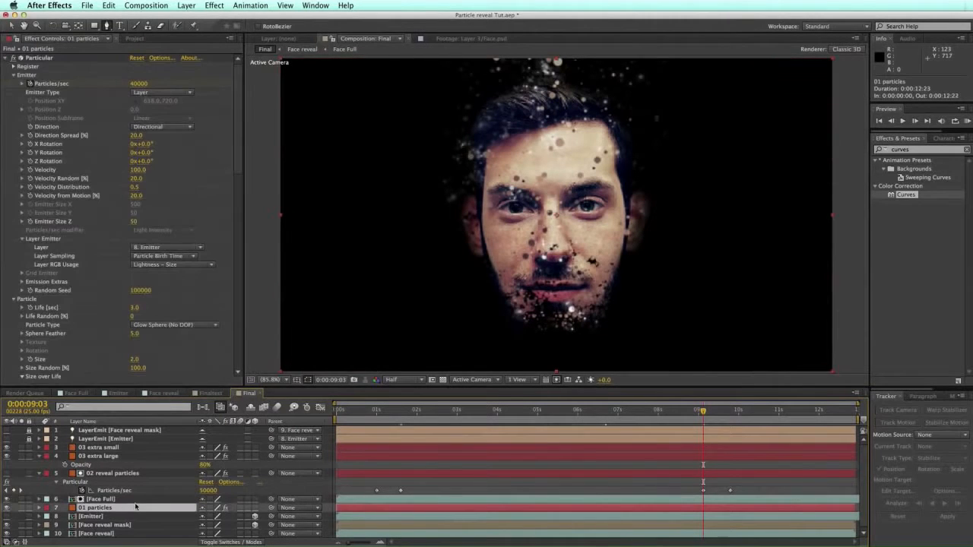
pyautogui.press('super+v')
pyautogui.moveTo(378, 411); pyautogui.dragTo(401, 411)
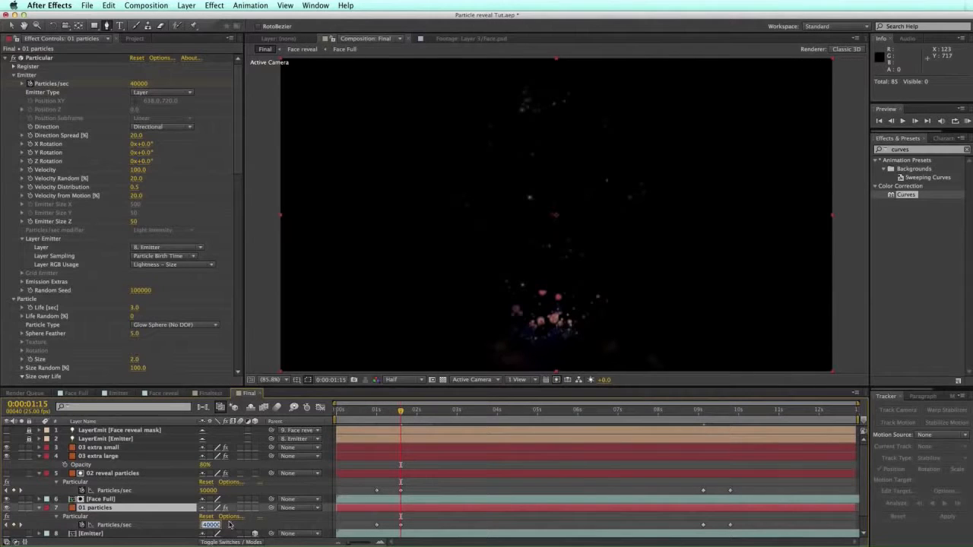
pyautogui.click(400, 523)
pyautogui.press('super+v')
pyautogui.click(703, 411)
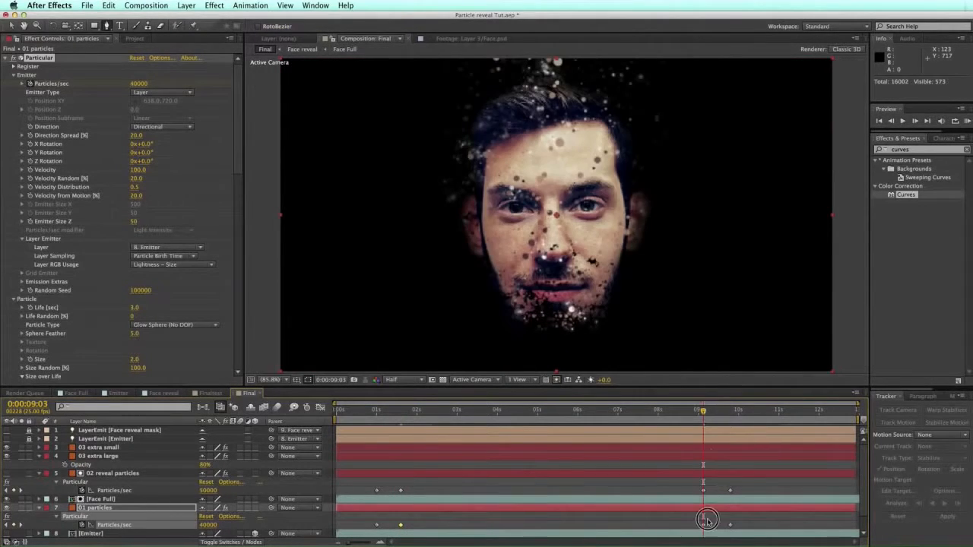
pyautogui.click(706, 525)
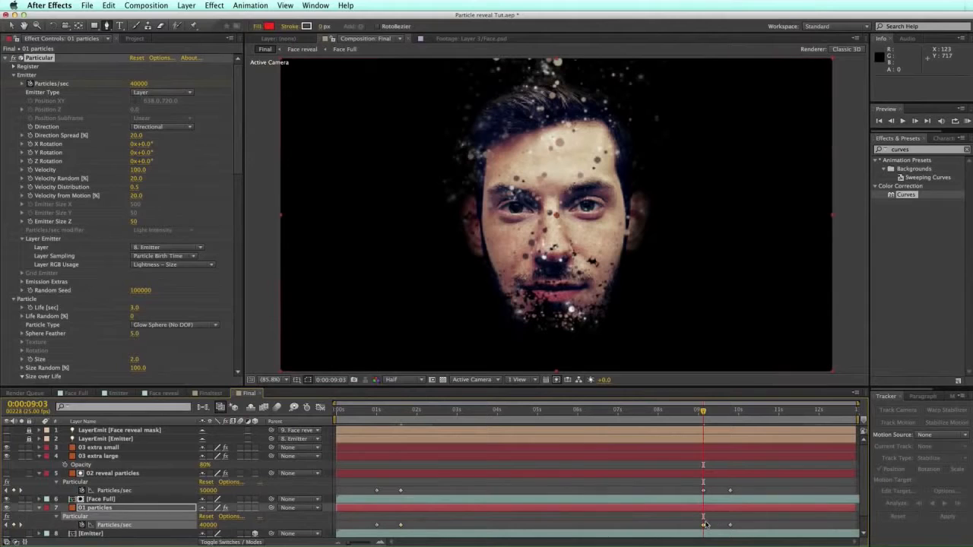
pyautogui.press('super+v')
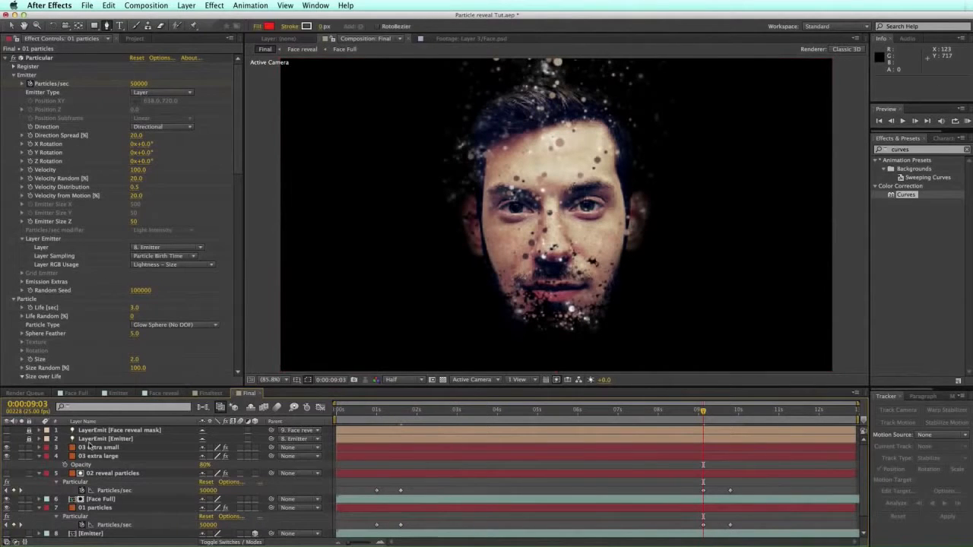
pyautogui.click(89, 447)
# Step: Rename the 03 extra small layer to '04 extra small'
pyautogui.press('Return')
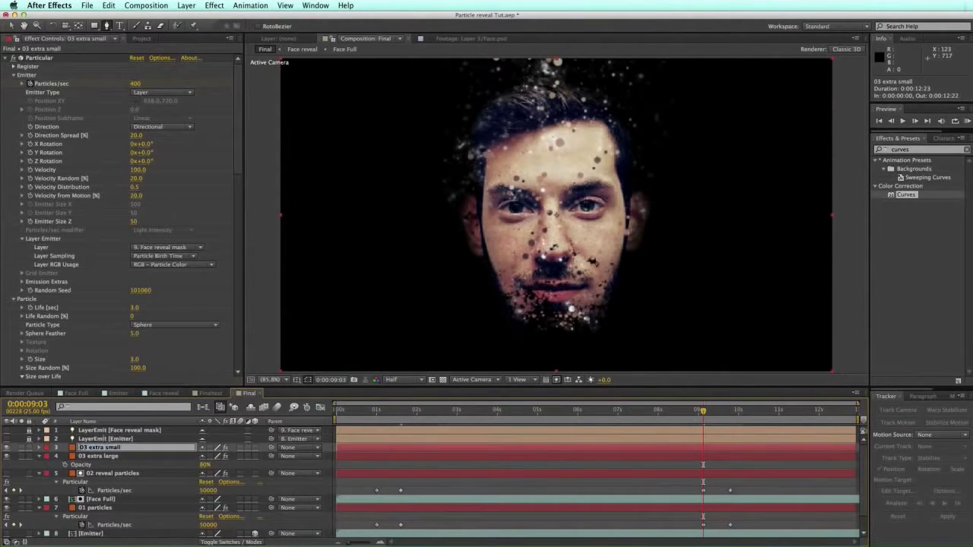
pyautogui.write('4')
pyautogui.press('Return')
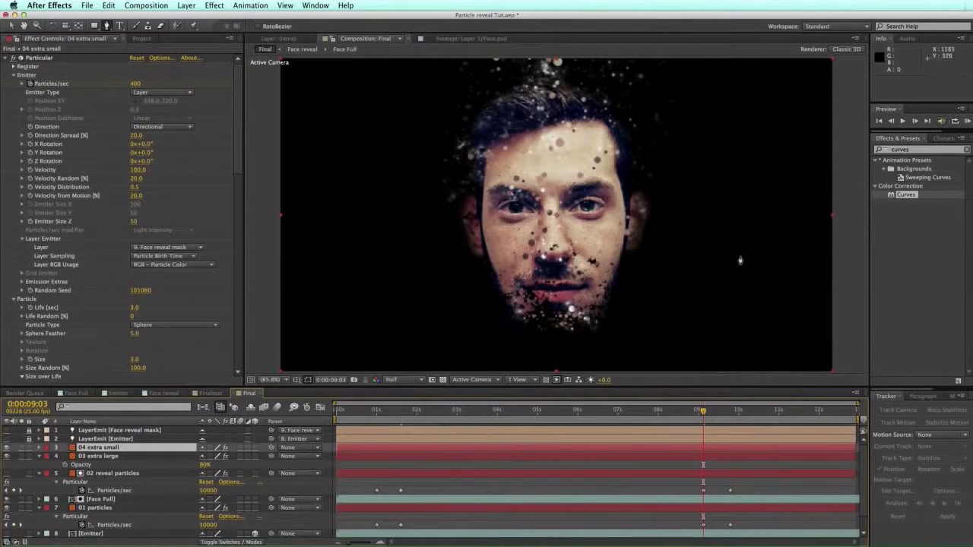
# Step: Enlarge the viewer, RAM-preview the reveal, and scrub between about 2 and 5 seconds
pyautogui.moveTo(637, 386); pyautogui.dragTo(637, 435)
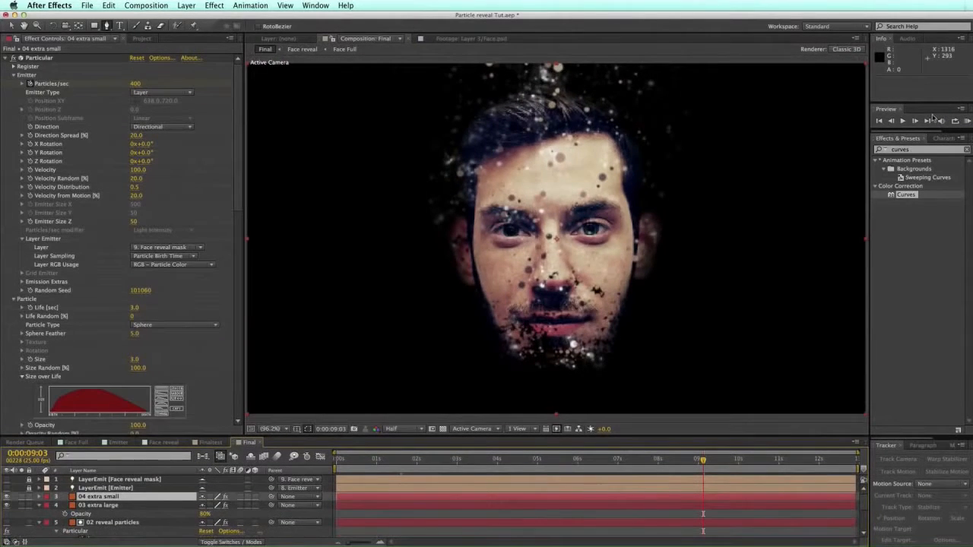
pyautogui.click(967, 121)
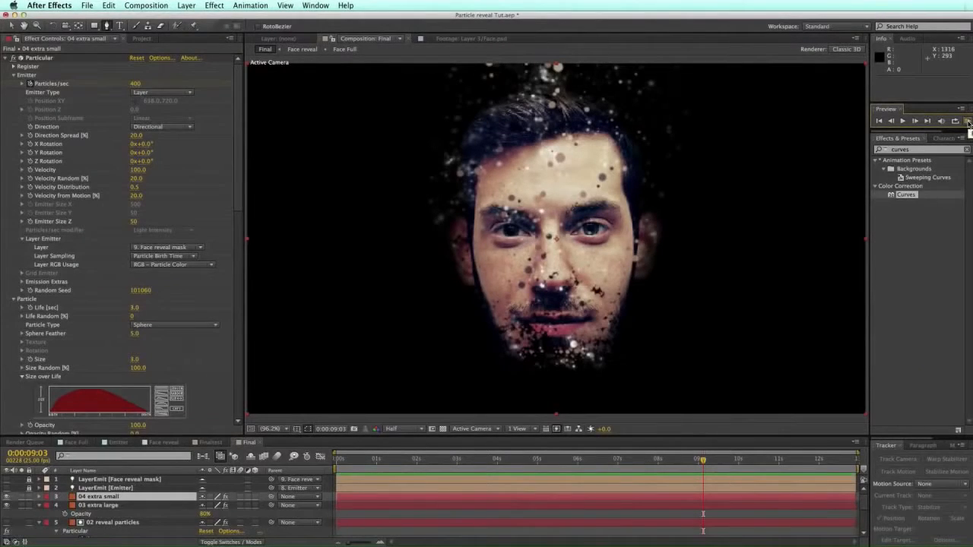
pyautogui.click(967, 122)
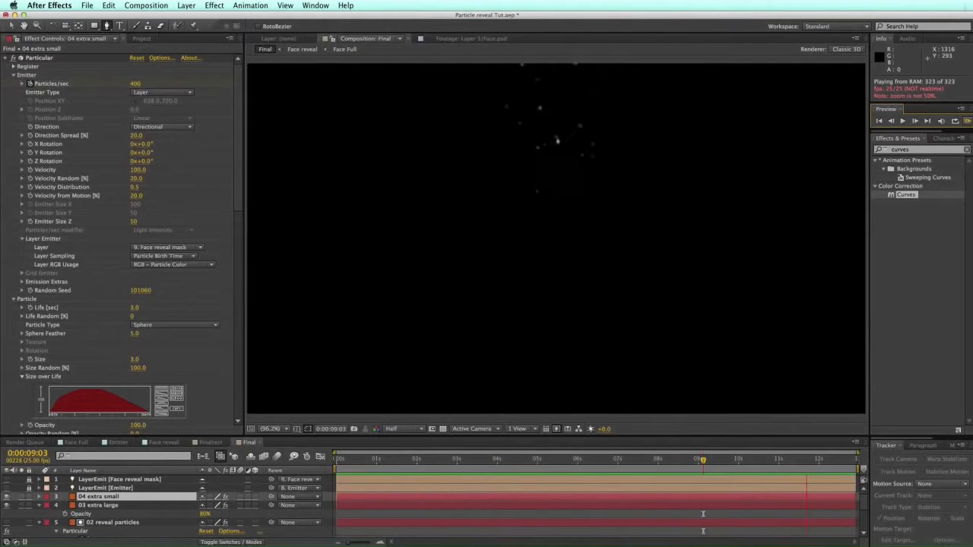
pyautogui.click(966, 121)
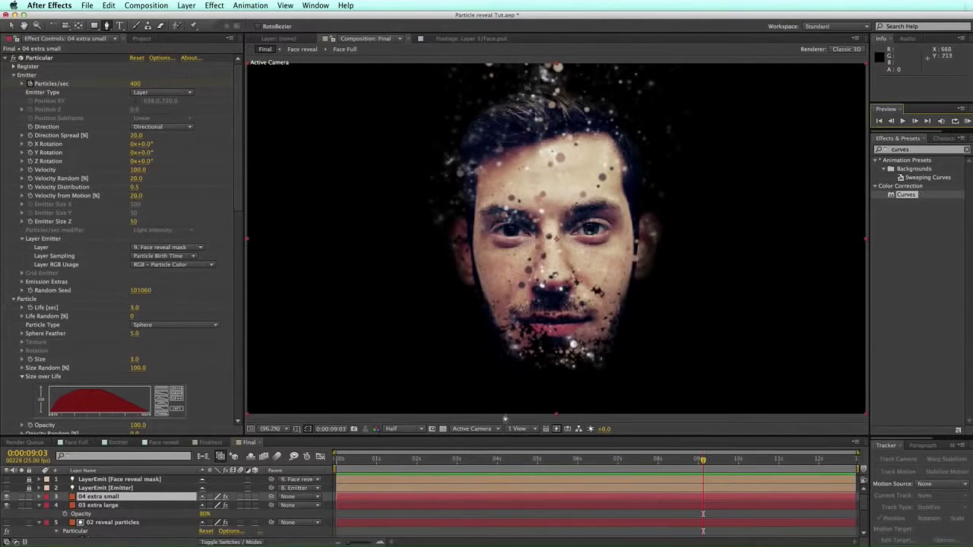
pyautogui.moveTo(394, 460); pyautogui.dragTo(518, 454)
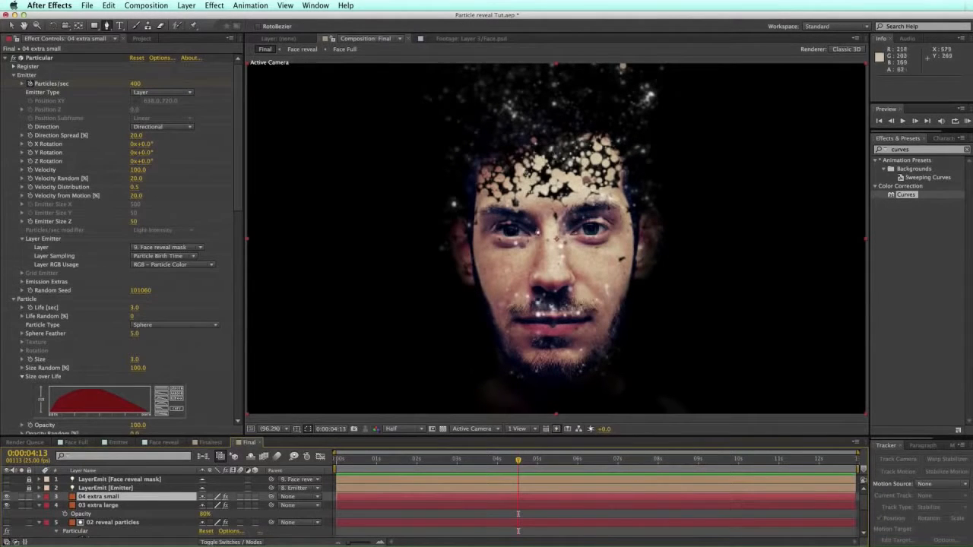
pyautogui.moveTo(521, 462); pyautogui.dragTo(587, 468)
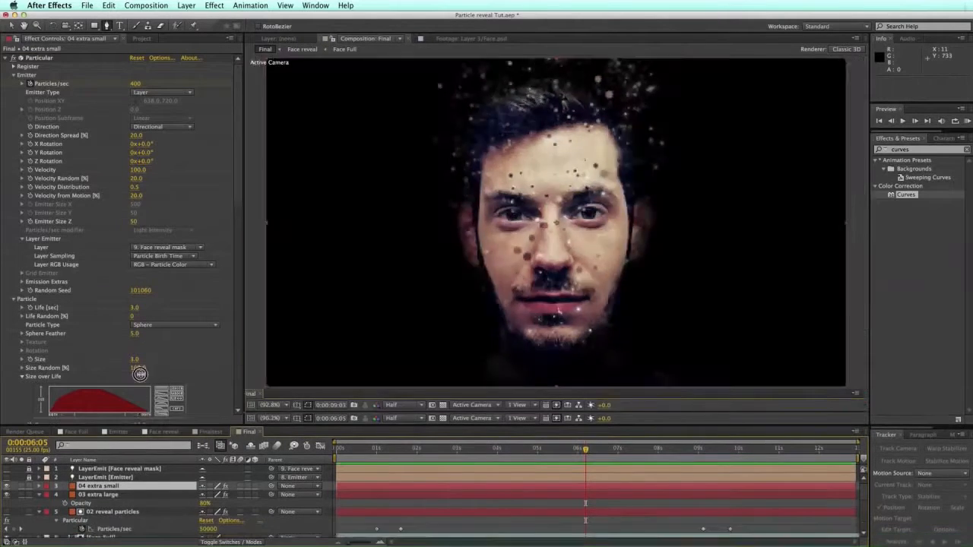
pyautogui.moveTo(132, 439); pyautogui.dragTo(132, 359)
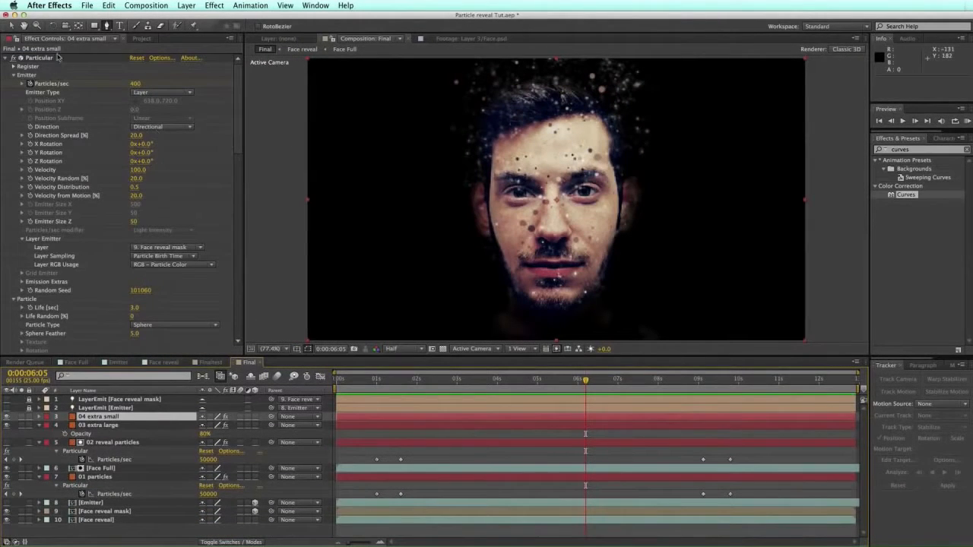
# Step: Add the Face Full composition to Final as layer 9, then hide it
pyautogui.click(140, 38)
pyautogui.click(43, 187)
pyautogui.moveTo(36, 177); pyautogui.dragTo(118, 512)
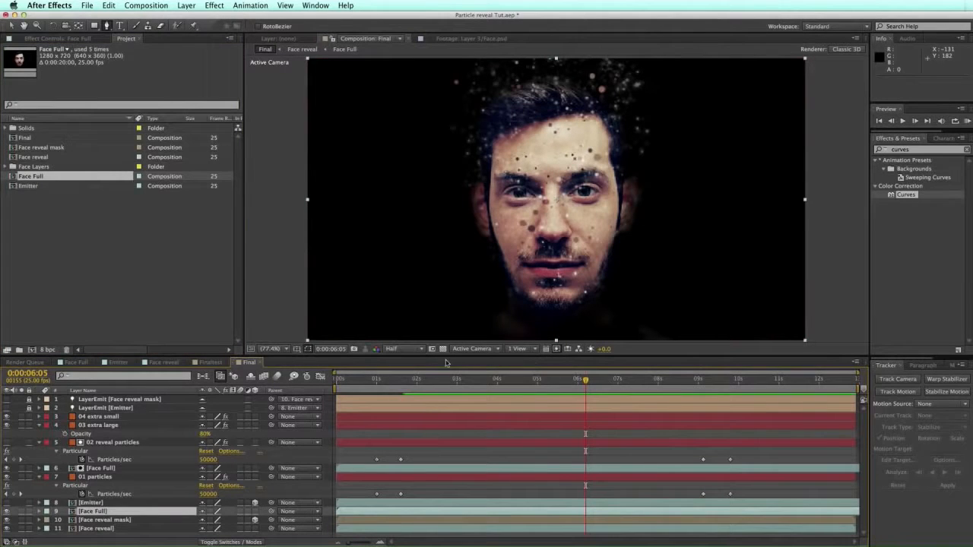
pyautogui.moveTo(383, 381); pyautogui.dragTo(550, 379)
pyautogui.click(7, 513)
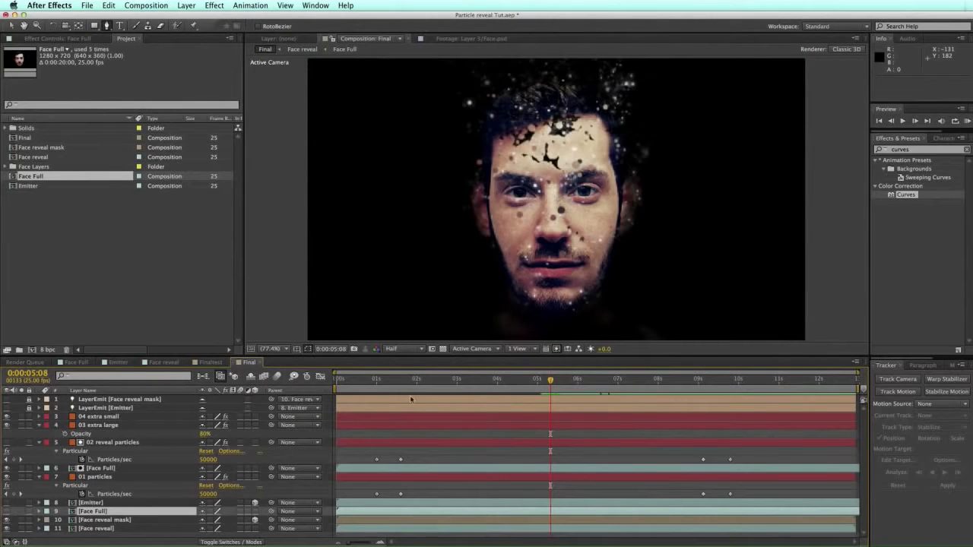
# Step: At about 4 seconds, draw a rectangular mask over the face with the Rectangle tool
pyautogui.moveTo(550, 380)
pyautogui.mouseDown()
pyautogui.moveTo(516, 387)
pyautogui.moveTo(536, 387)
pyautogui.mouseUp()
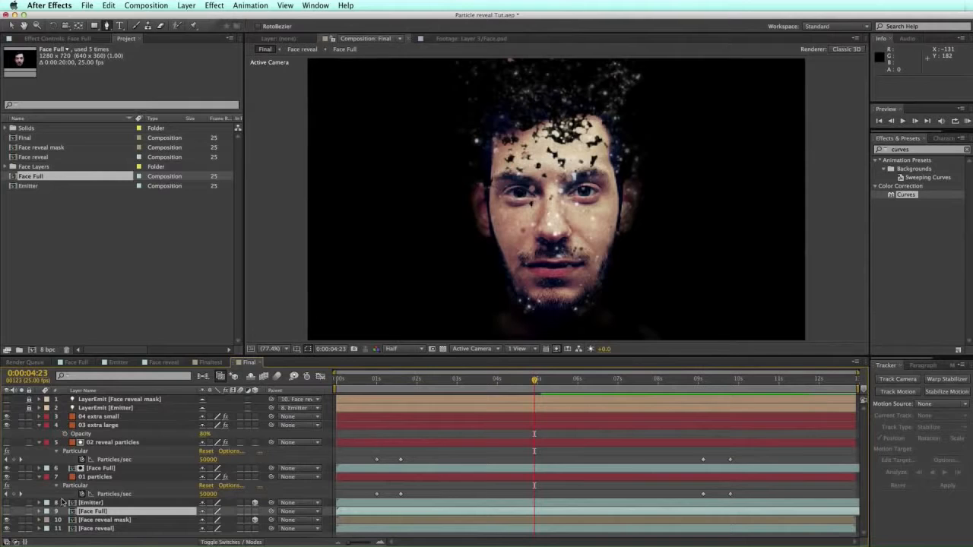
pyautogui.moveTo(96, 27); pyautogui.dragTo(130, 27)
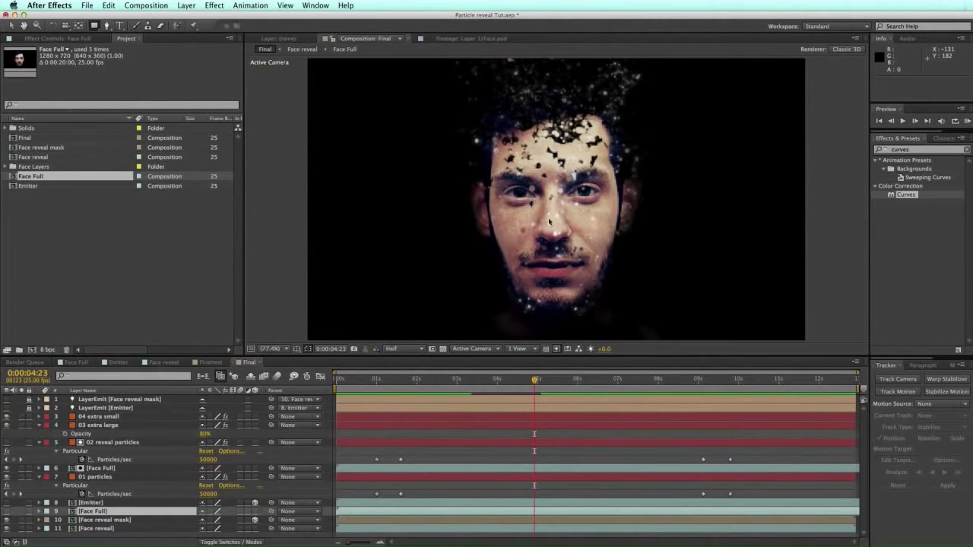
pyautogui.moveTo(417, 328); pyautogui.dragTo(677, 45)
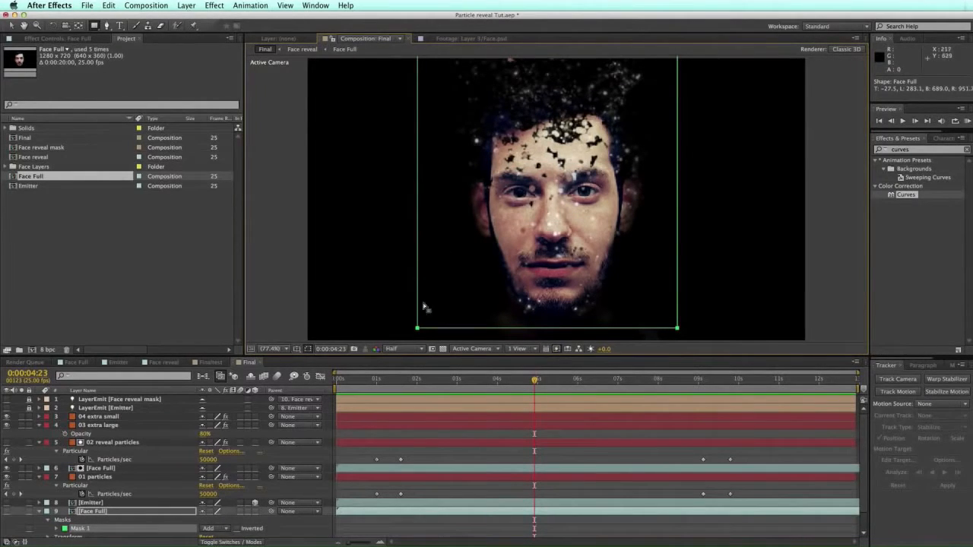
# Step: Keyframe the Mask Path, raising its bottom edge to the head top at about 0:00:06:10
pyautogui.scroll(-1, 423, 306)
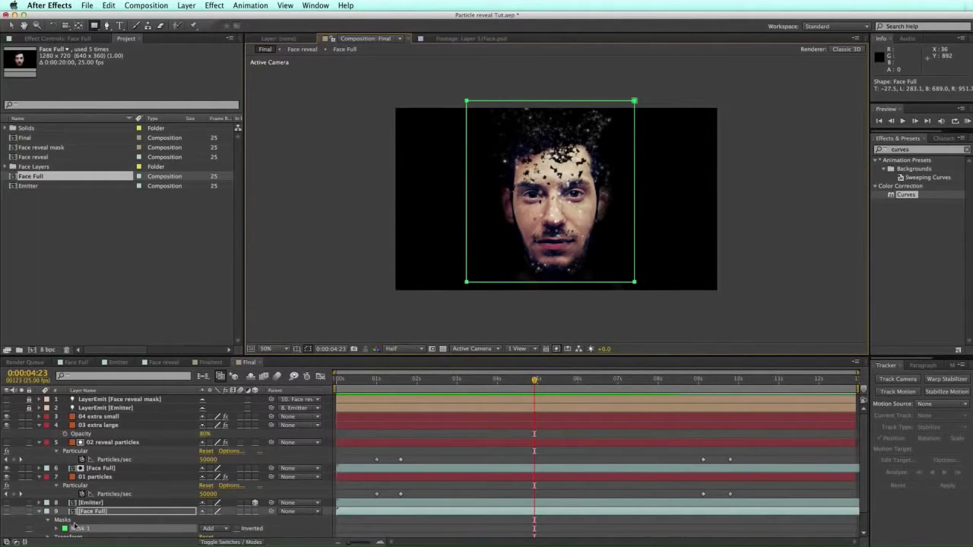
pyautogui.press('m')
pyautogui.scroll(-1, 82, 512)
pyautogui.click(73, 516)
pyautogui.moveTo(536, 382); pyautogui.dragTo(595, 380)
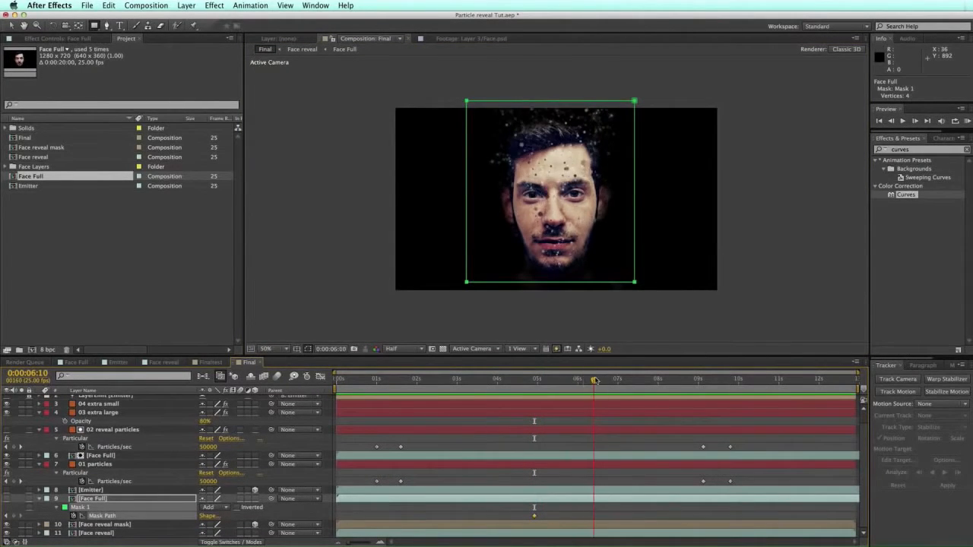
pyautogui.click(11, 25)
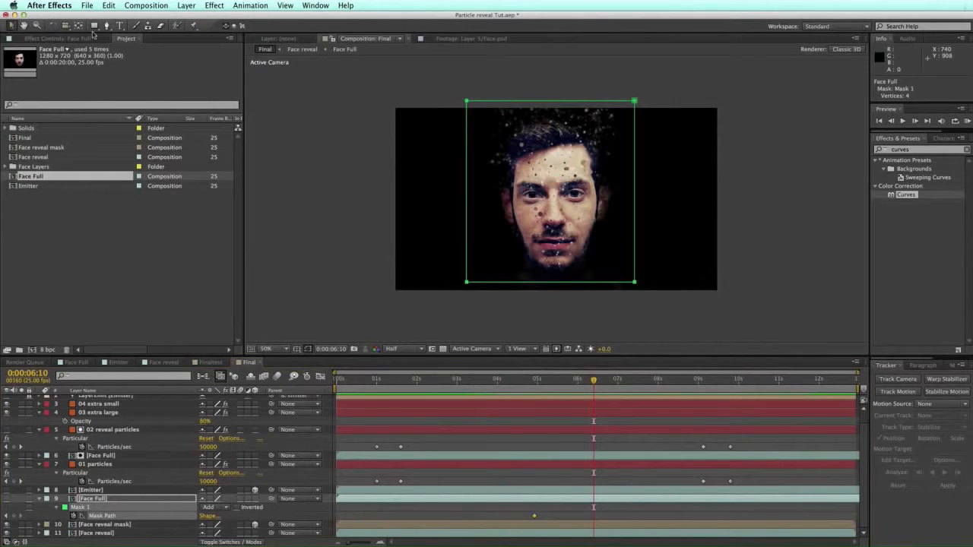
pyautogui.click(554, 284)
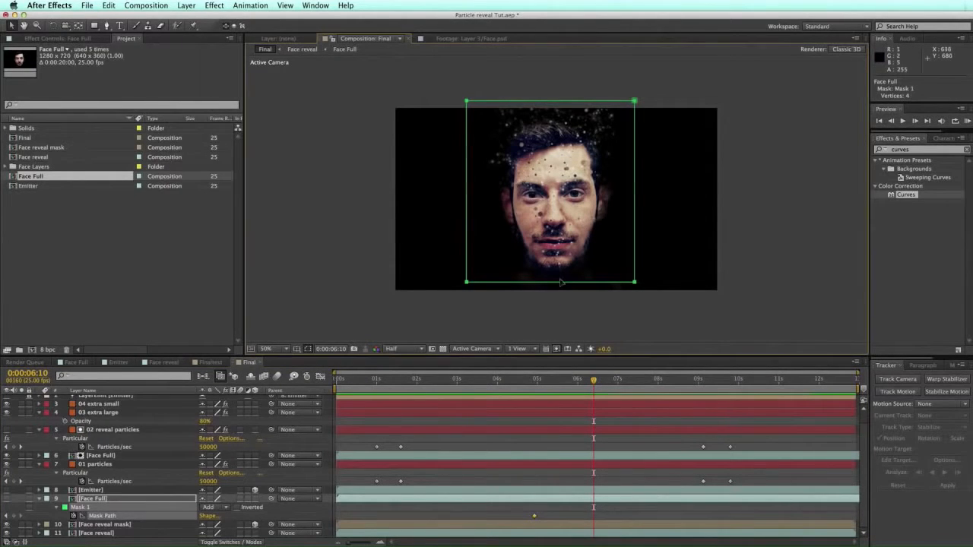
pyautogui.moveTo(549, 283); pyautogui.dragTo(581, 101)
# Step: Retime the mask keyframes to about 0:04:01 and 0:05:20
pyautogui.moveTo(533, 380); pyautogui.dragTo(565, 380)
pyautogui.moveTo(605, 515); pyautogui.dragTo(517, 517)
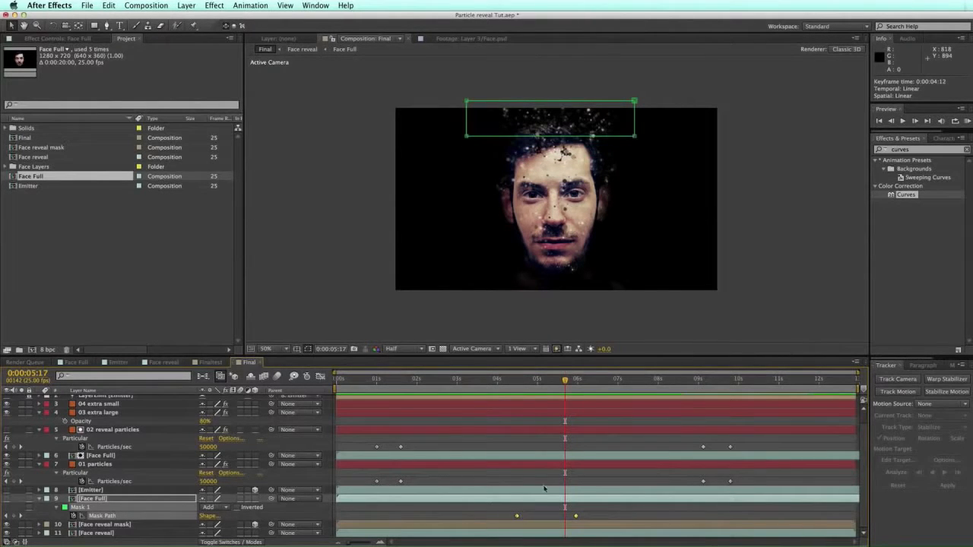
pyautogui.moveTo(508, 382); pyautogui.dragTo(536, 381)
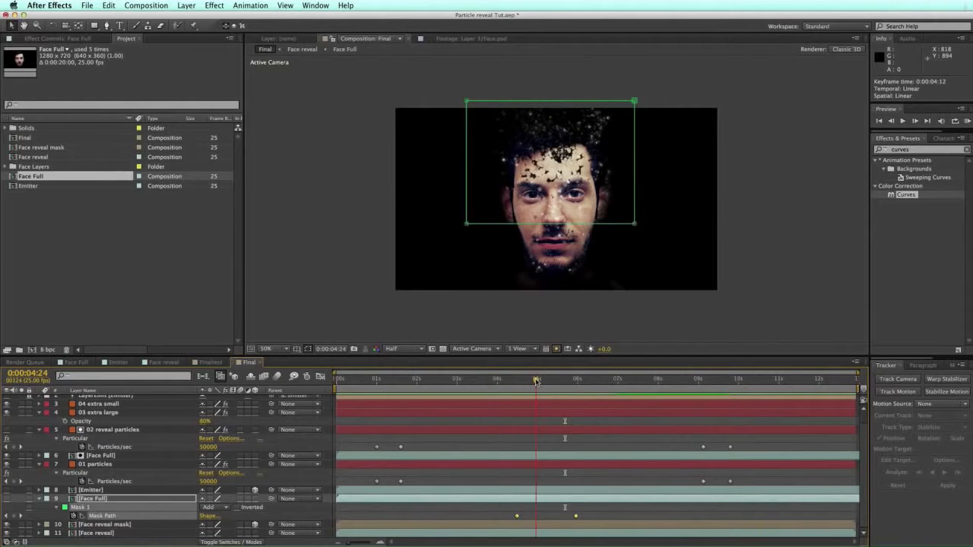
pyautogui.moveTo(513, 516); pyautogui.dragTo(499, 516)
pyautogui.moveTo(497, 377); pyautogui.dragTo(560, 380)
pyautogui.moveTo(558, 516); pyautogui.dragTo(568, 516)
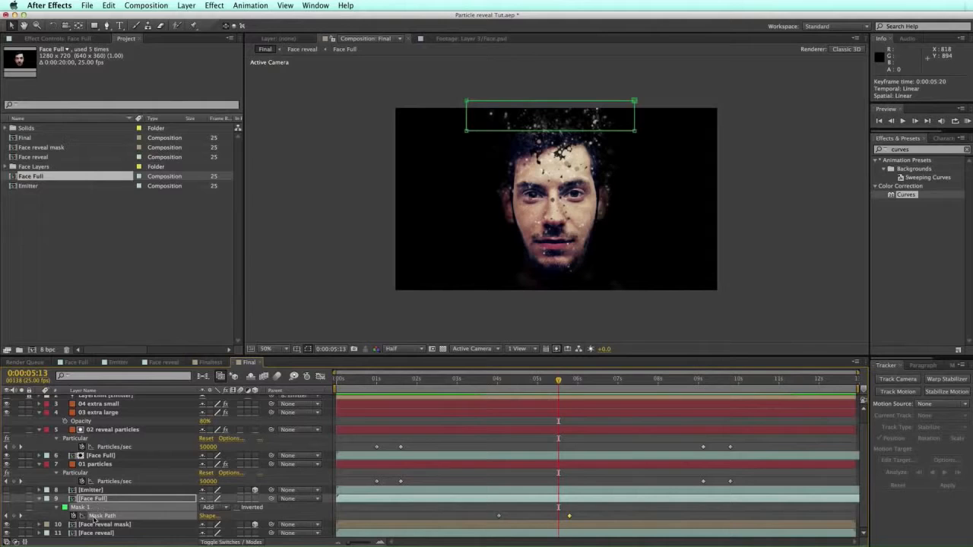
# Step: Feather the Face Full mask by 60 pixels
pyautogui.click(56, 508)
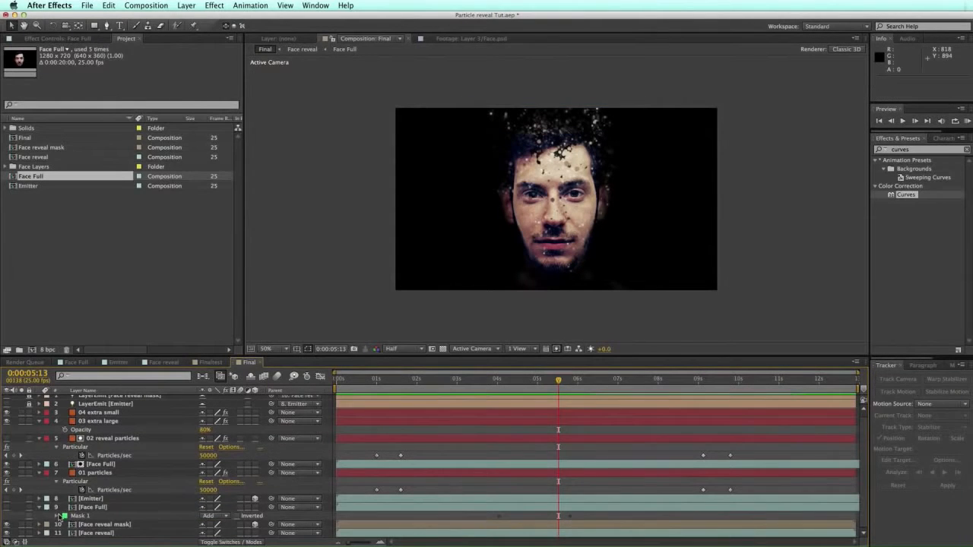
pyautogui.click(57, 517)
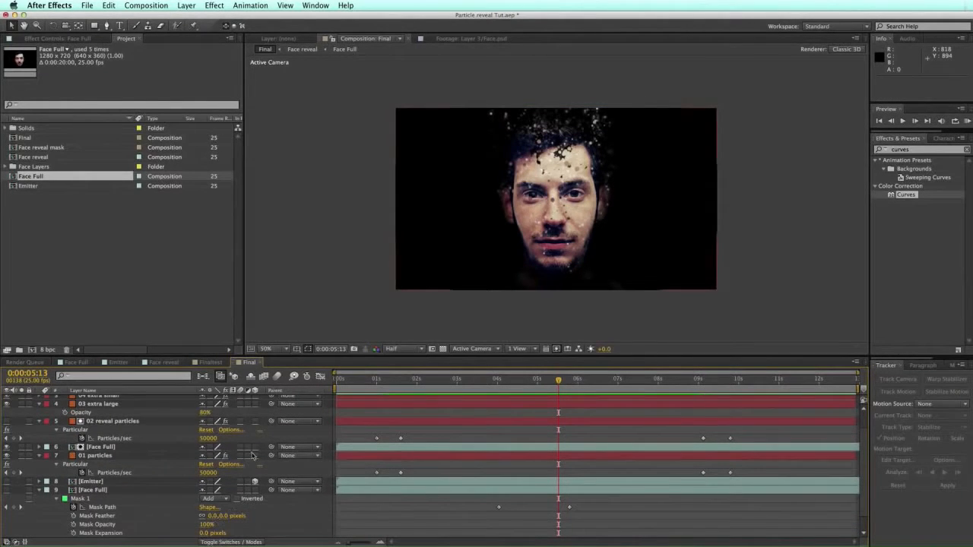
pyautogui.click(215, 516)
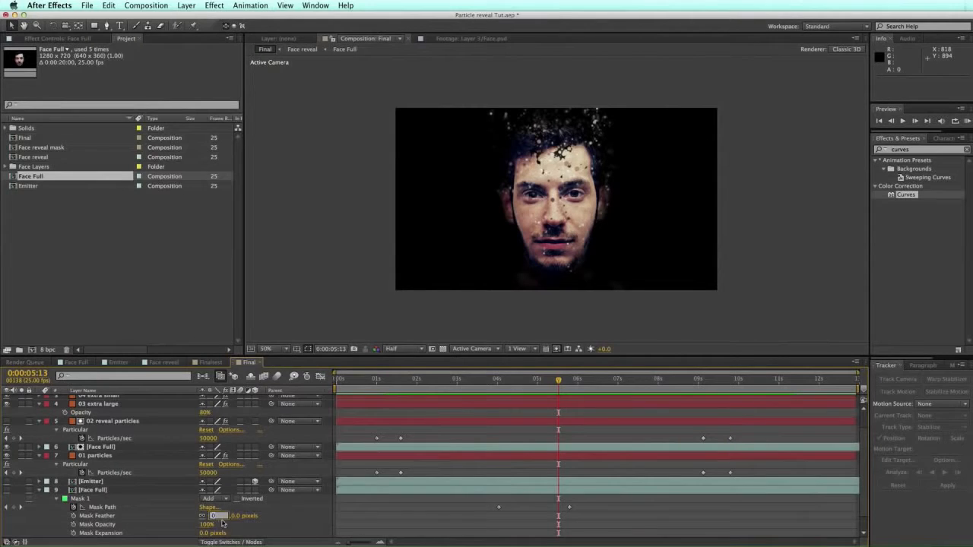
pyautogui.write('60')
pyautogui.press('Return')
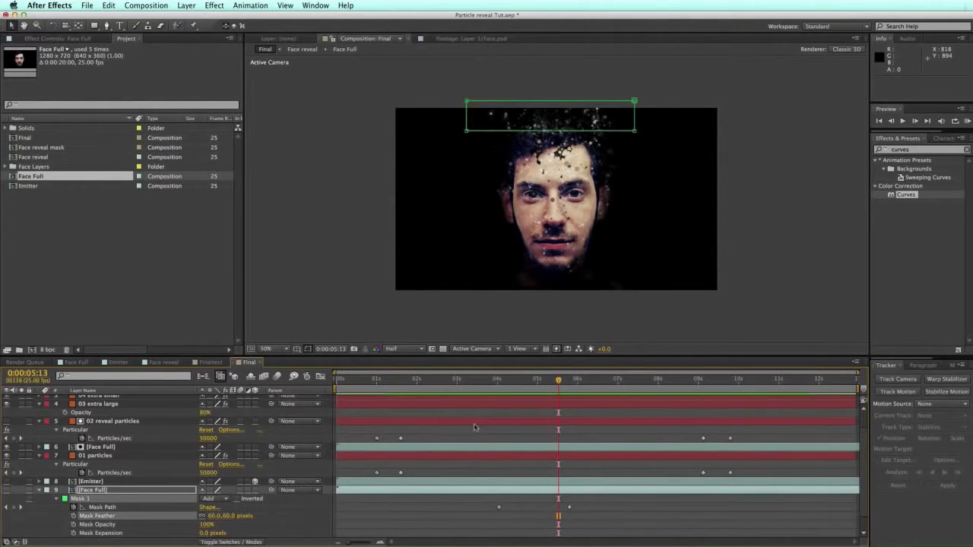
pyautogui.moveTo(535, 381); pyautogui.dragTo(545, 381)
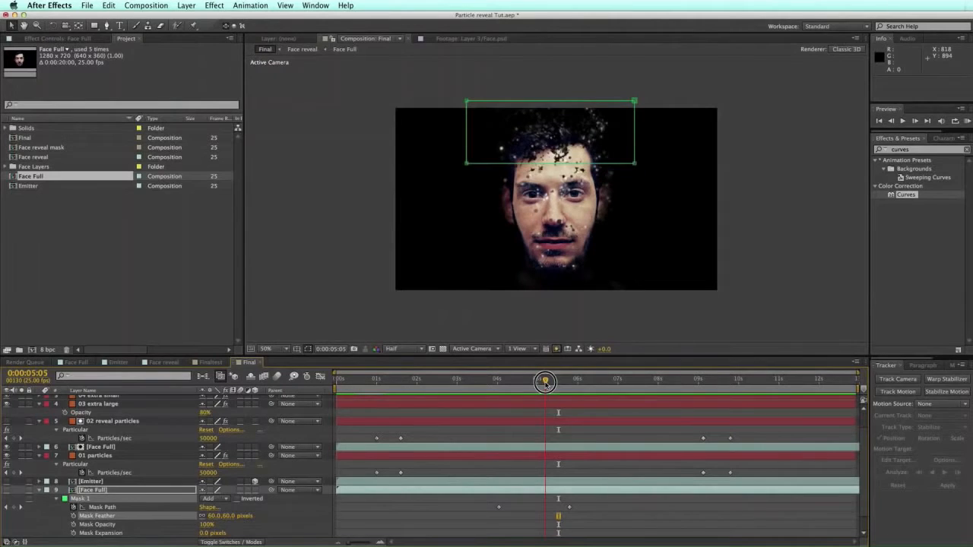
# Step: Set the mask mode to Subtract and preview the reveal
pyautogui.click(215, 498)
pyautogui.click(216, 515)
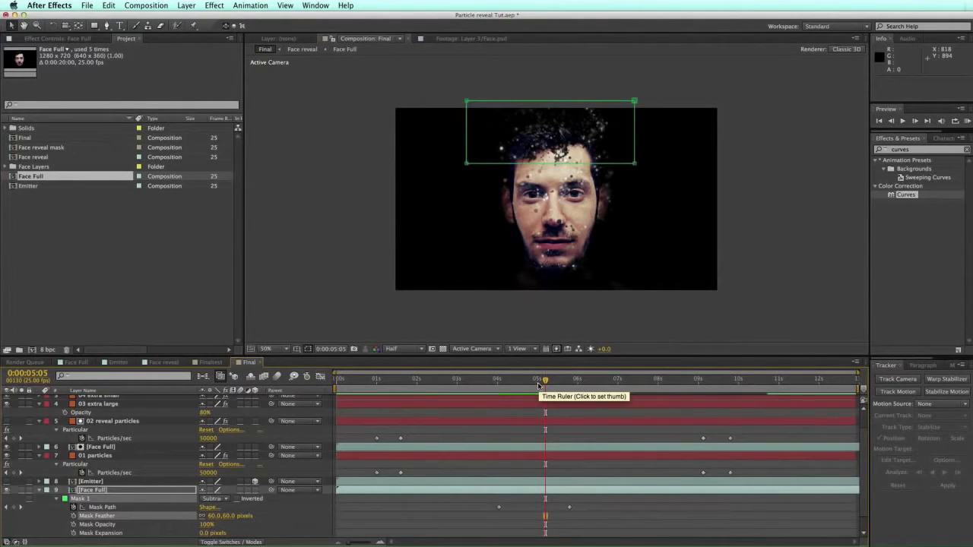
pyautogui.moveTo(541, 382); pyautogui.dragTo(679, 383)
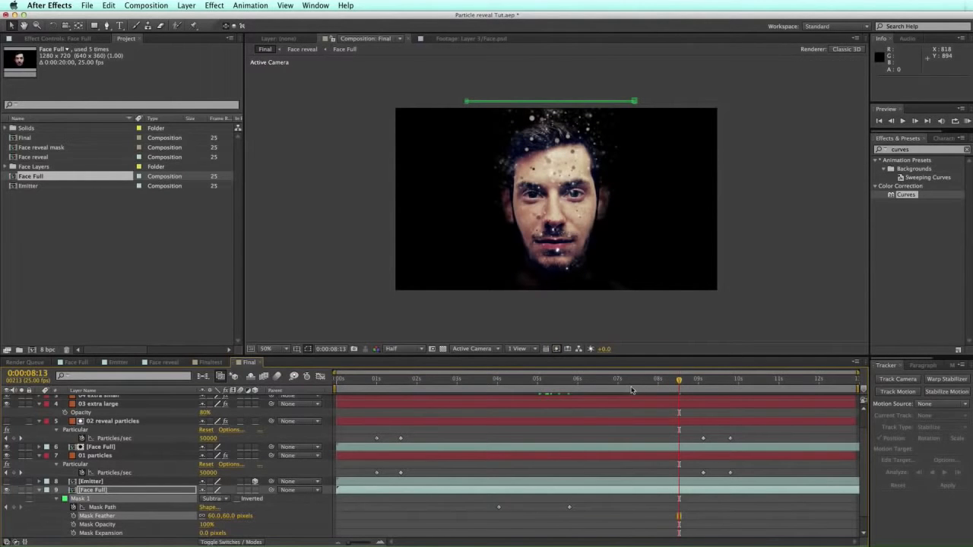
# Step: Keyframe Face Full's Opacity at 100%, then 0% at 0:00:08:24
pyautogui.press('t')
pyautogui.click(64, 517)
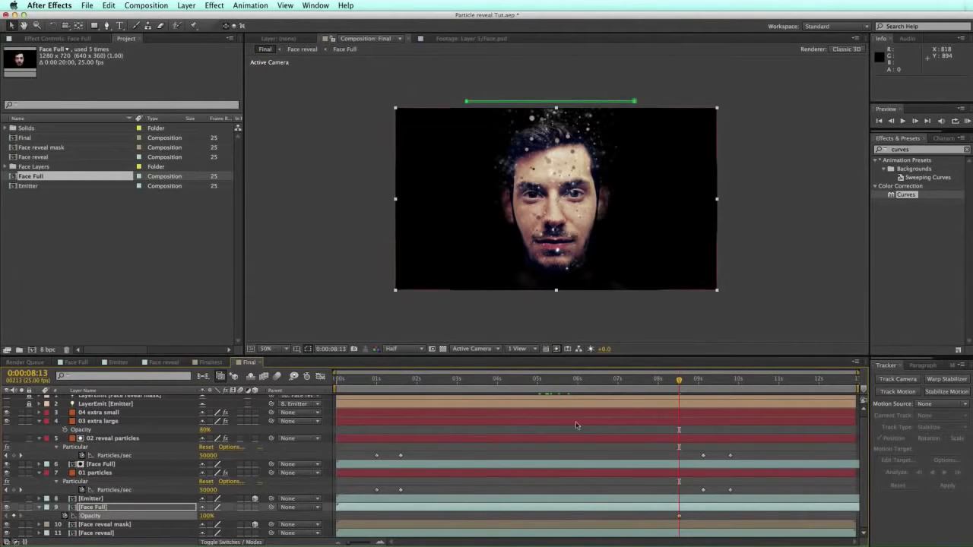
pyautogui.click(696, 380)
pyautogui.moveTo(204, 521); pyautogui.dragTo(57, 522)
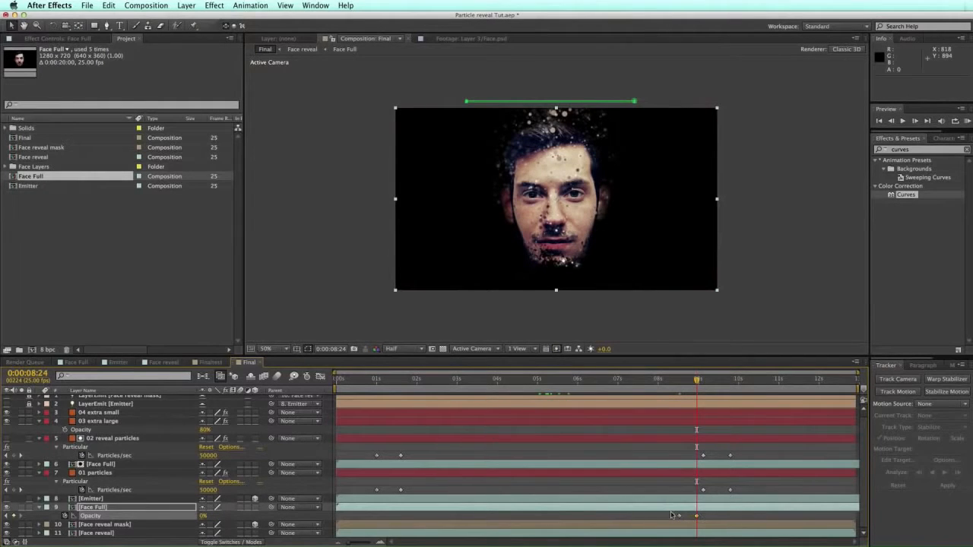
# Step: Shift the opacity keyframes earlier so the fade runs between roughly 8 and 9 seconds
pyautogui.moveTo(682, 517); pyautogui.dragTo(672, 517)
pyautogui.click(658, 381)
pyautogui.press('pagedown')
pyautogui.press('pagedown')
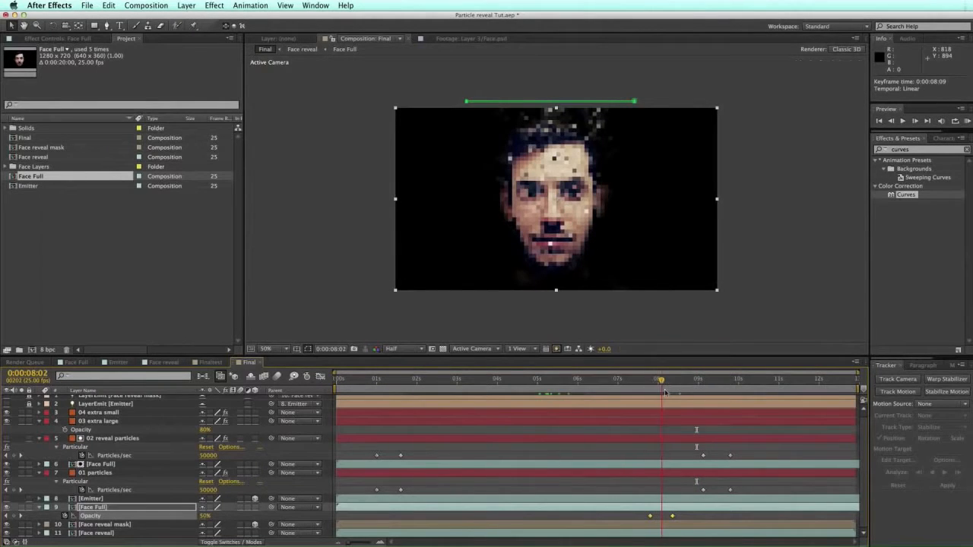
pyautogui.moveTo(682, 515)
pyautogui.mouseDown()
pyautogui.moveTo(639, 518)
pyautogui.moveTo(679, 516)
pyautogui.mouseUp()
pyautogui.click(693, 516)
pyautogui.click(657, 516)
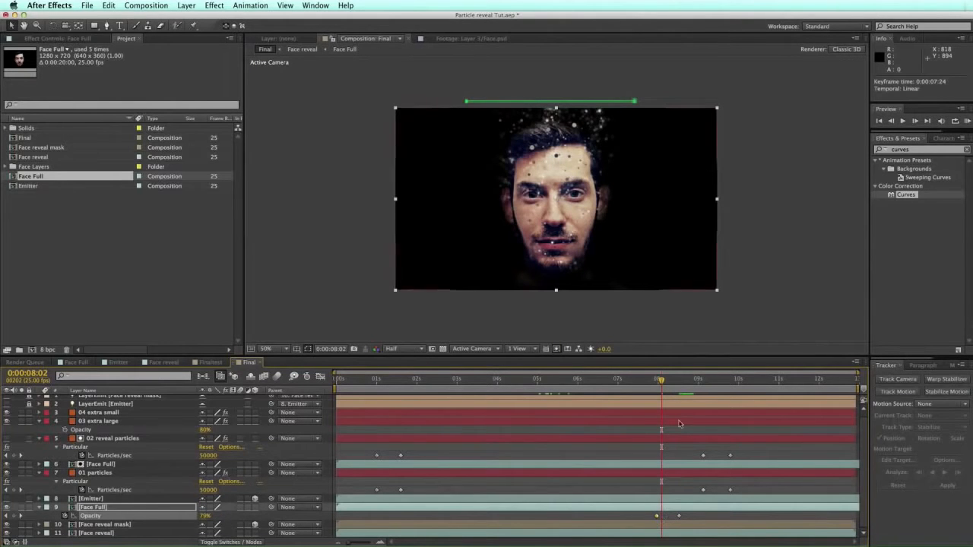
pyautogui.moveTo(673, 382); pyautogui.dragTo(774, 371)
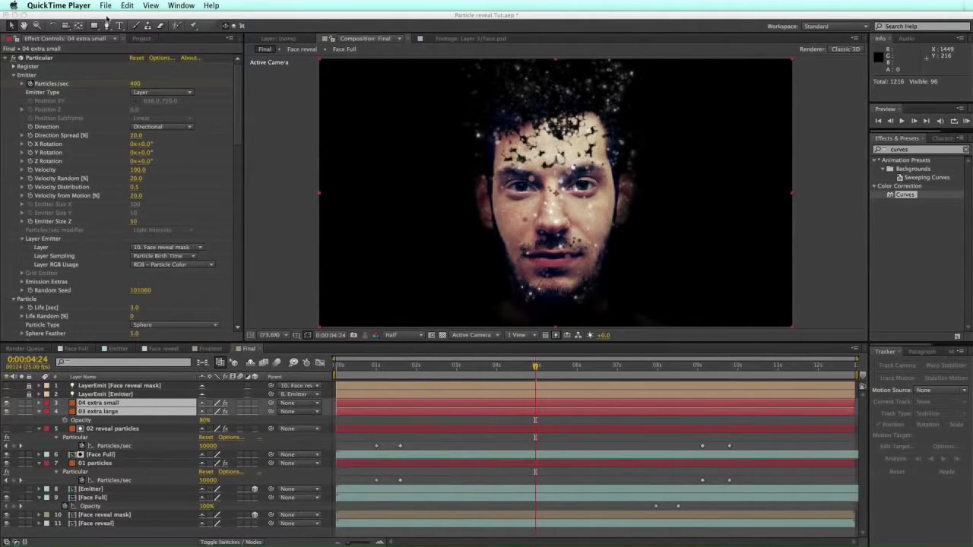
# Step: Create a new adjustment layer atop the Final composition and apply Curves to it
pyautogui.click(120, 395)
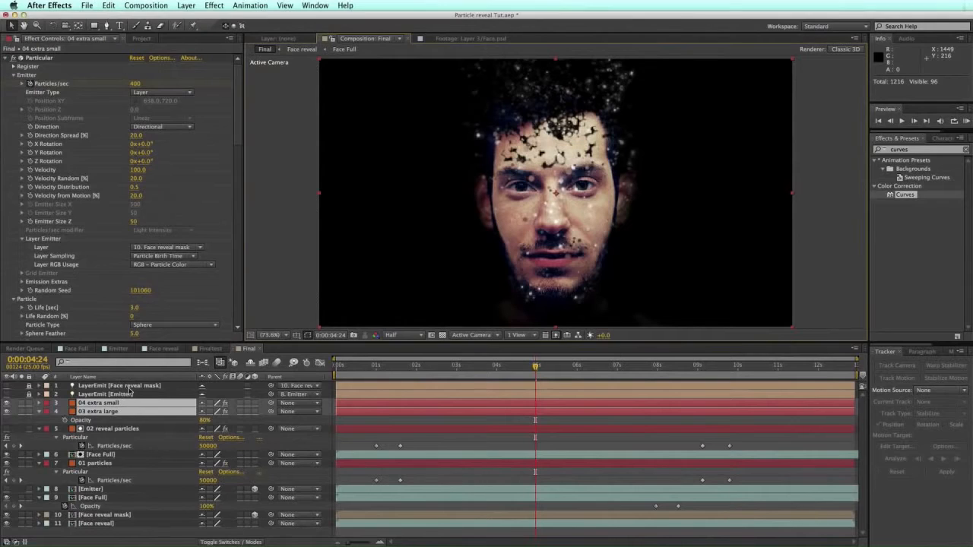
pyautogui.click(147, 5)
pyautogui.moveTo(152, 4); pyautogui.dragTo(341, 78)
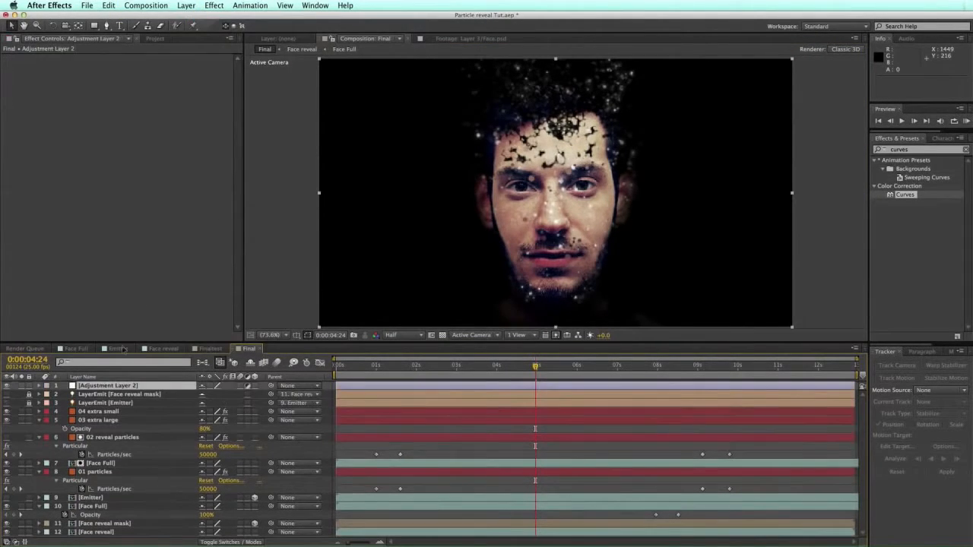
pyautogui.moveTo(894, 194); pyautogui.dragTo(739, 181)
# Step: Darken the master tone curve slightly, then switch the Curves channel to Blue
pyautogui.moveTo(55, 141)
pyautogui.mouseDown()
pyautogui.moveTo(79, 113)
pyautogui.moveTo(56, 144)
pyautogui.mouseUp()
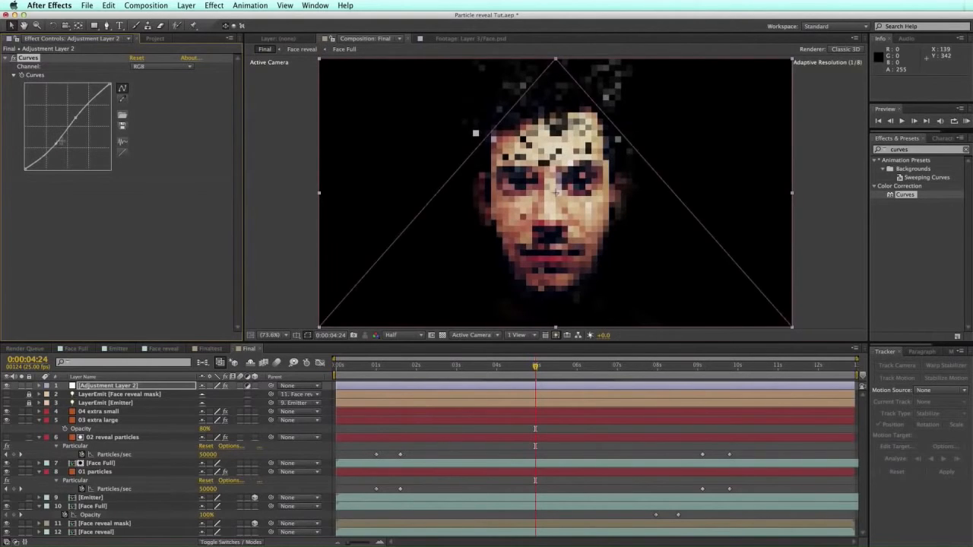
pyautogui.click(156, 66)
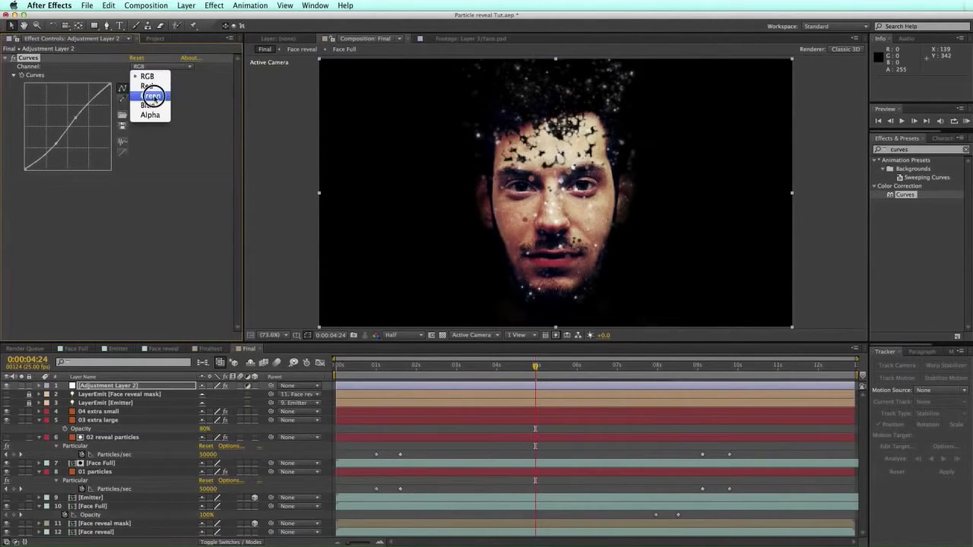
pyautogui.click(150, 115)
pyautogui.click(157, 68)
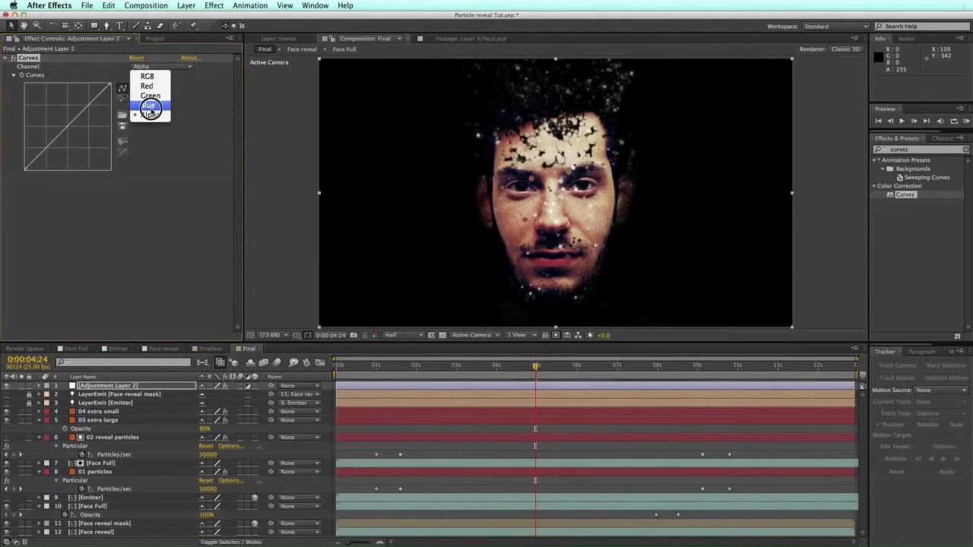
pyautogui.click(150, 106)
# Step: Lift the blue shadows and pull the blue midtones down to warm the image
pyautogui.moveTo(25, 168); pyautogui.dragTo(25, 158)
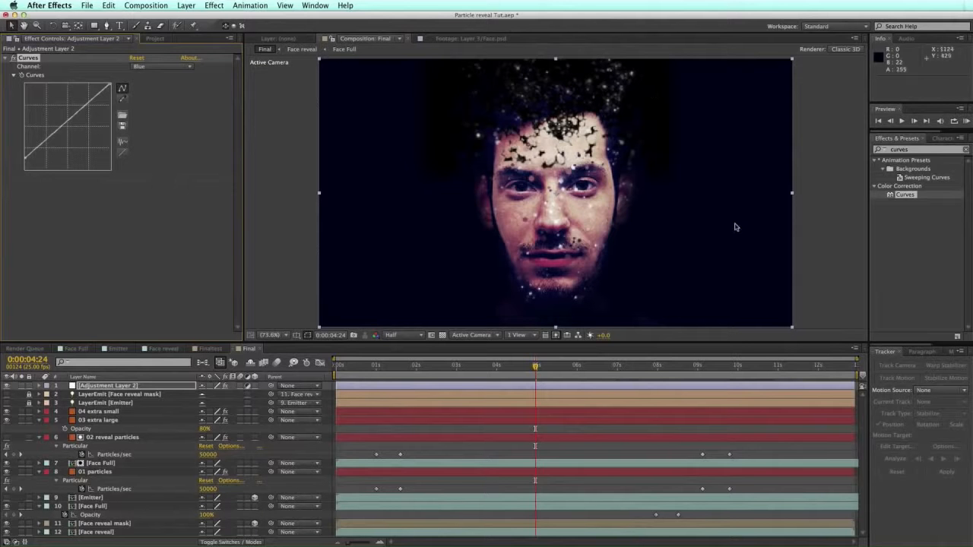
pyautogui.moveTo(23, 157); pyautogui.dragTo(30, 160)
pyautogui.moveTo(68, 124); pyautogui.dragTo(67, 125)
pyautogui.moveTo(110, 85); pyautogui.dragTo(109, 88)
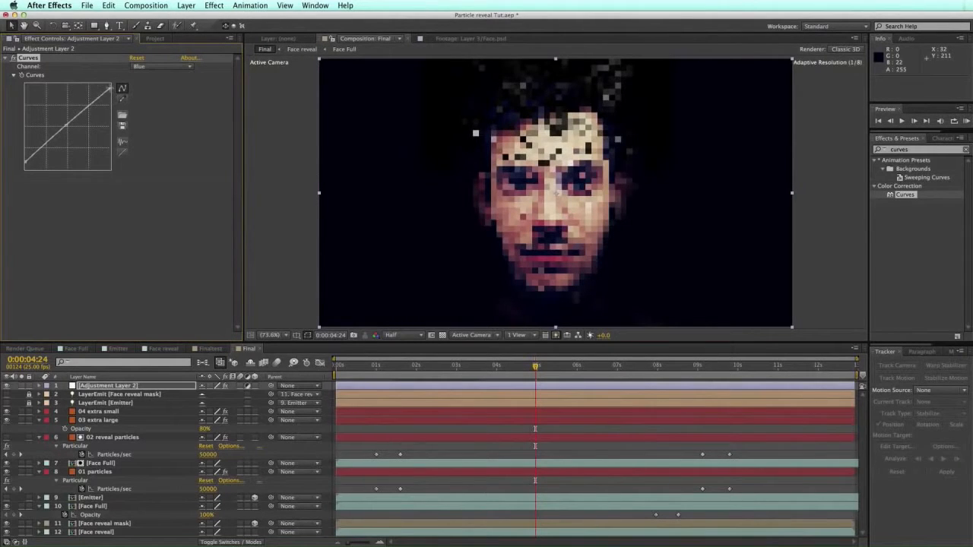
pyautogui.click(807, 134)
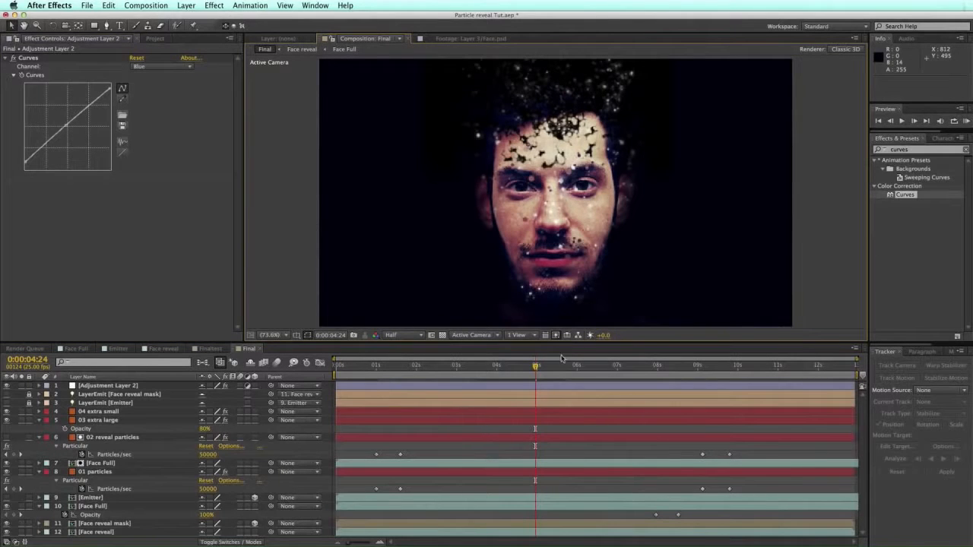
pyautogui.moveTo(569, 344); pyautogui.dragTo(553, 373)
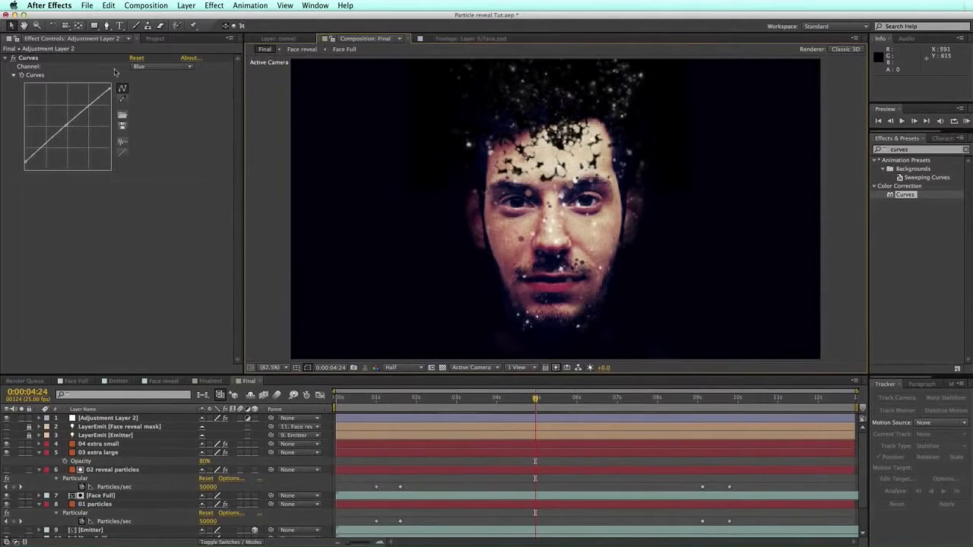
pyautogui.moveTo(915, 151); pyautogui.dragTo(869, 149)
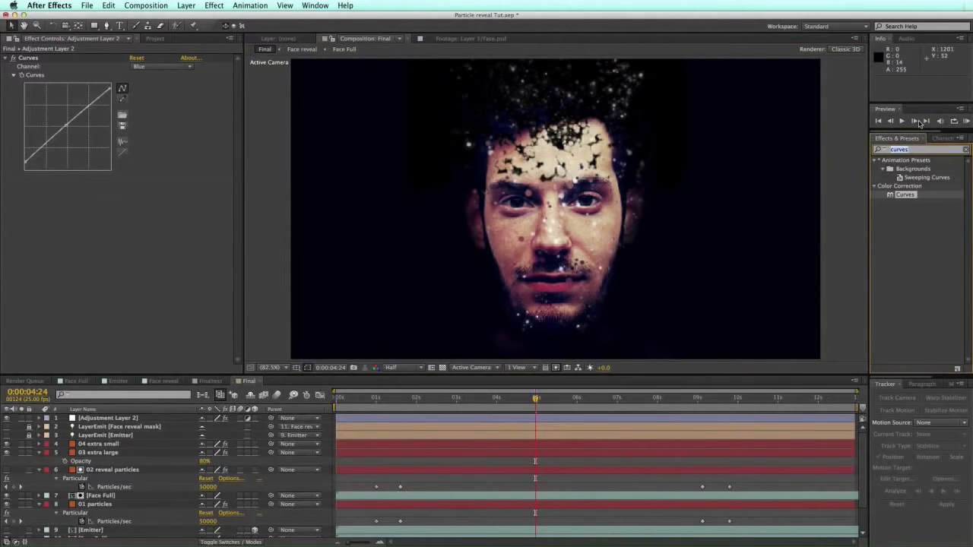
# Step: Search 'hue' and add Hue/Saturation below Curves, lowering master saturation
pyautogui.write('hue')
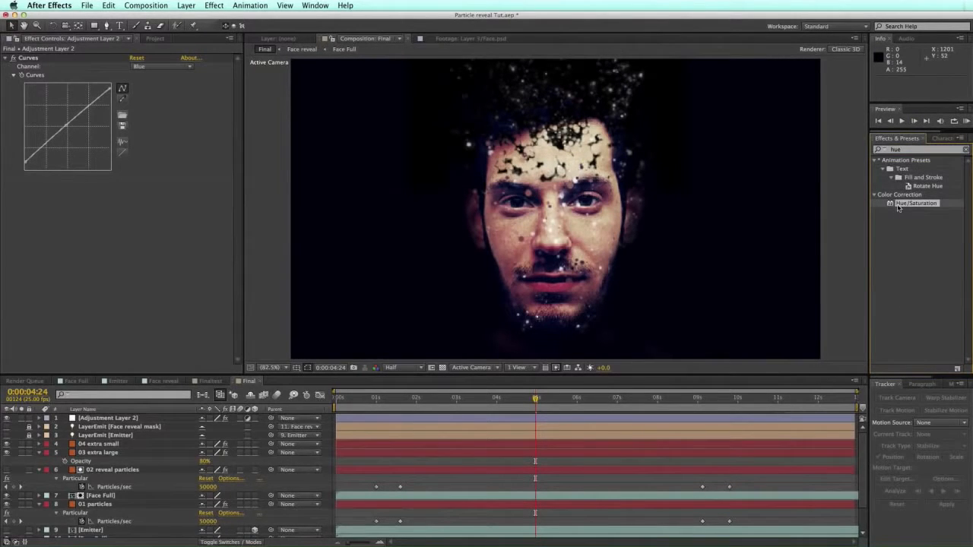
pyautogui.moveTo(890, 209); pyautogui.dragTo(86, 201)
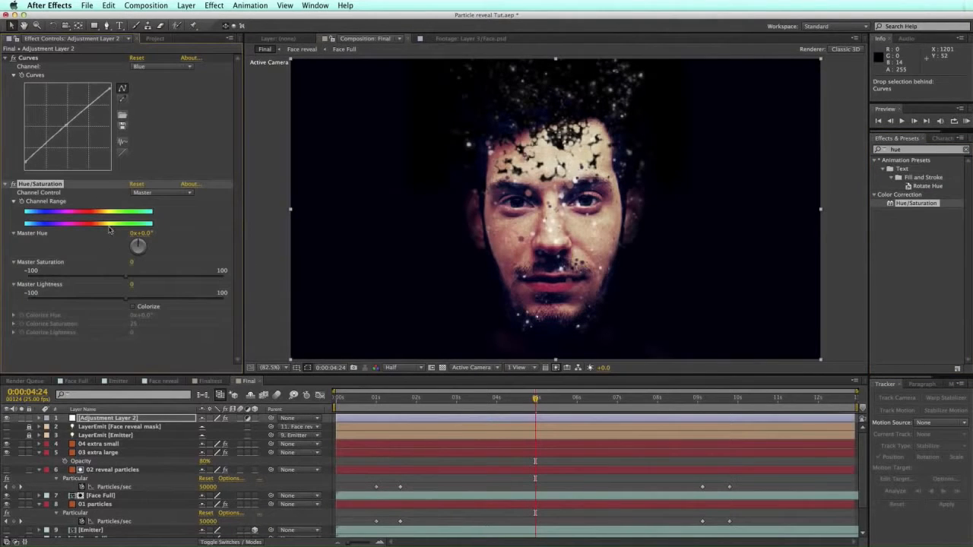
pyautogui.moveTo(125, 276); pyautogui.dragTo(83, 279)
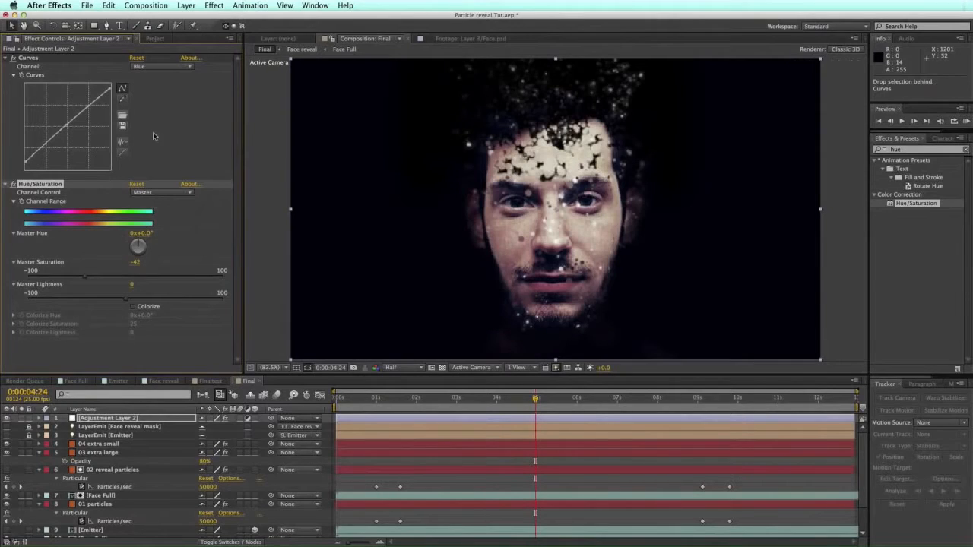
# Step: Try bending the Blue curve, then undo to restore a straight curve
pyautogui.click(159, 64)
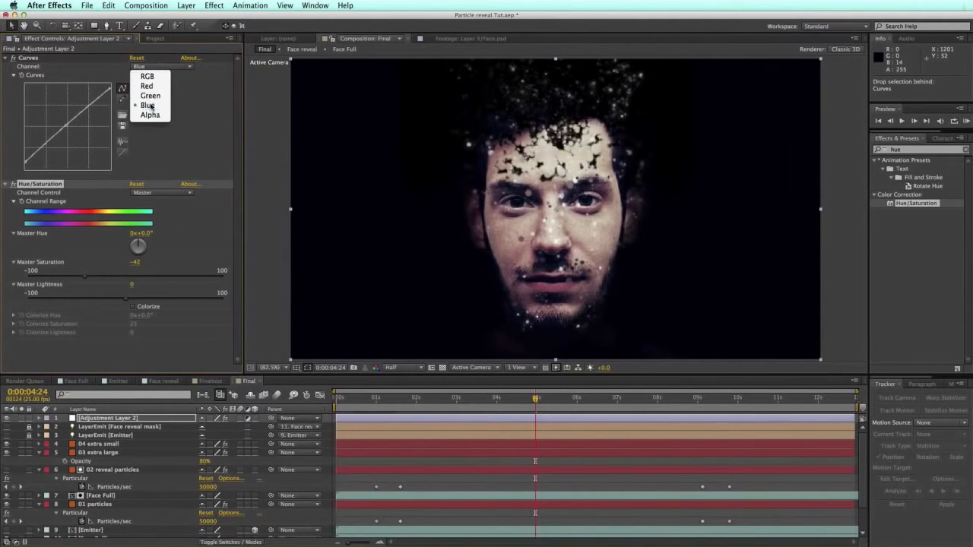
pyautogui.click(150, 106)
pyautogui.moveTo(73, 124); pyautogui.dragTo(39, 149)
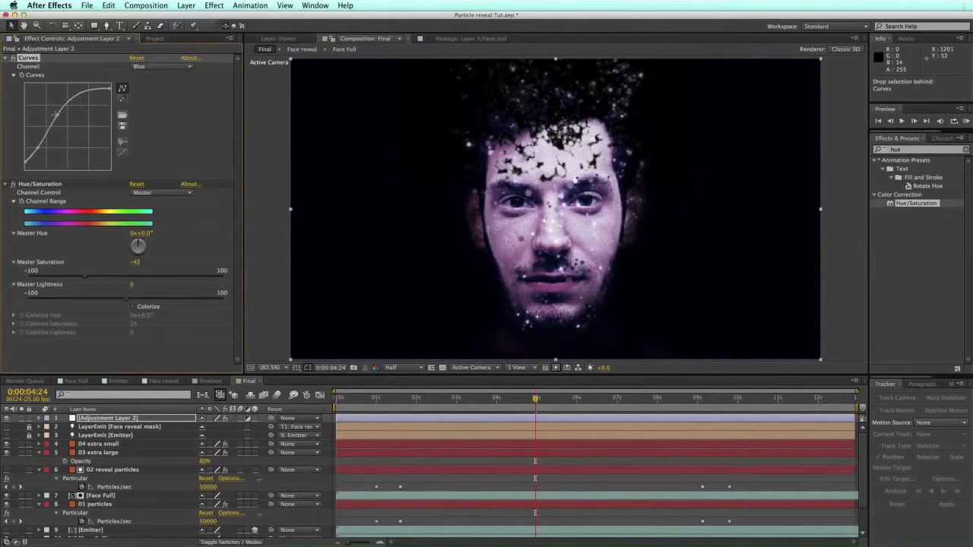
pyautogui.moveTo(92, 107); pyautogui.dragTo(211, 107)
pyautogui.press('super+z')
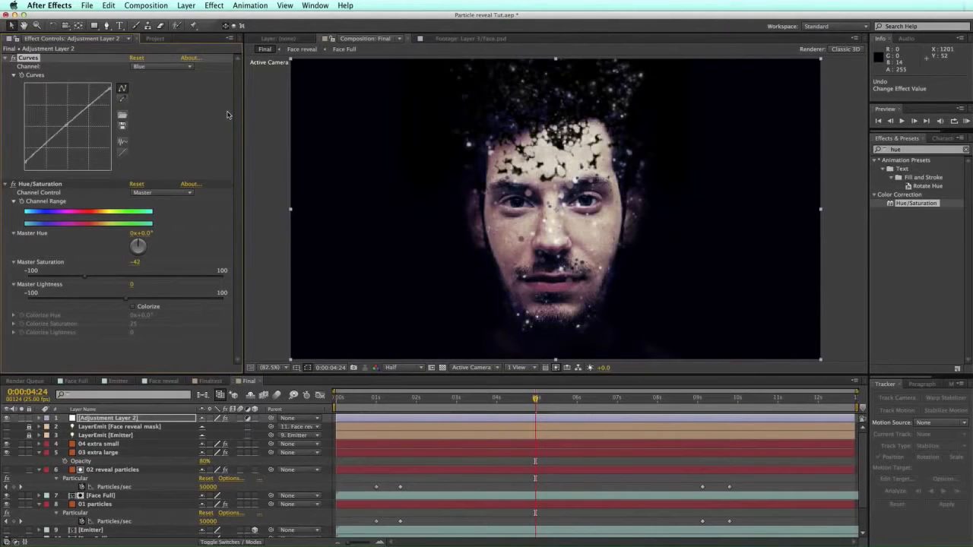
# Step: Delete and re-apply Hue/Saturation, setting Master Saturation to -15
pyautogui.click(55, 187)
pyautogui.press('Delete')
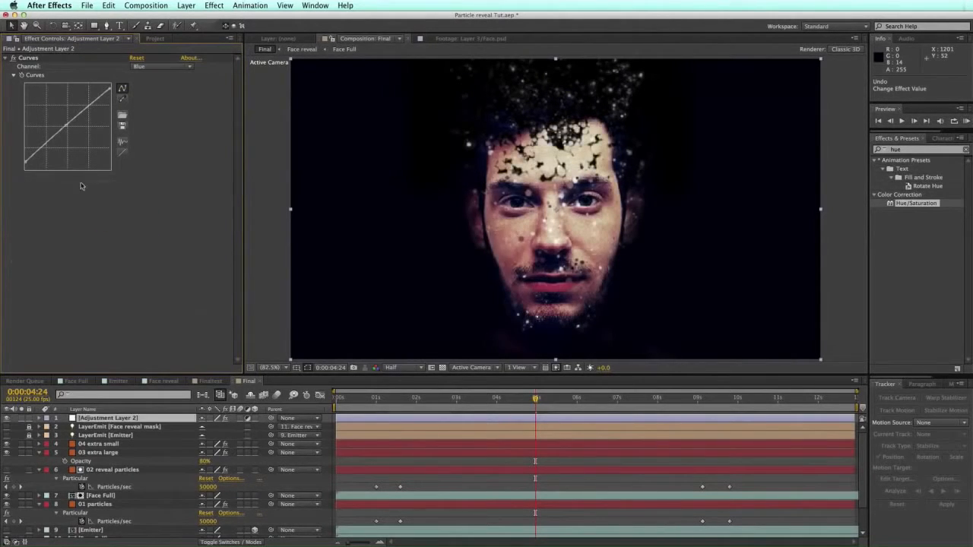
pyautogui.doubleClick(897, 204)
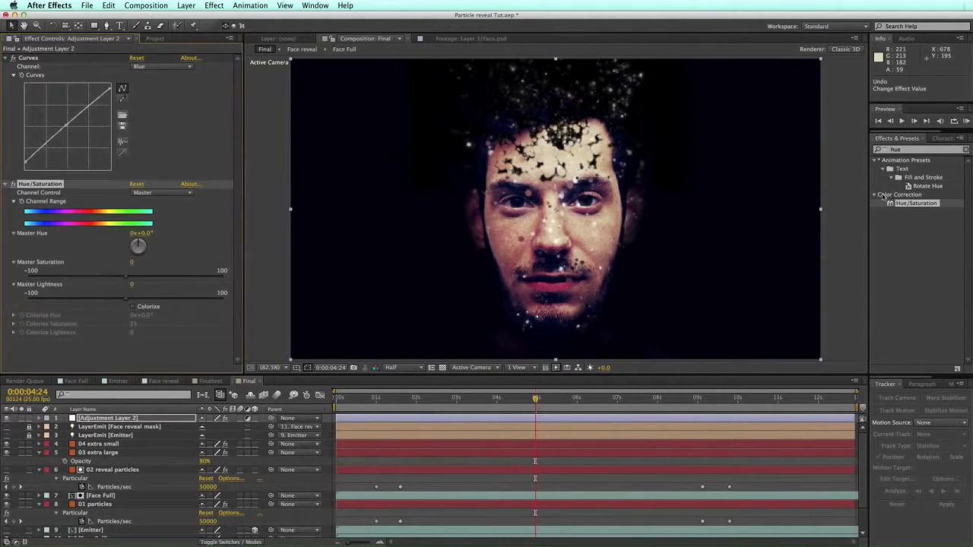
pyautogui.click(118, 277)
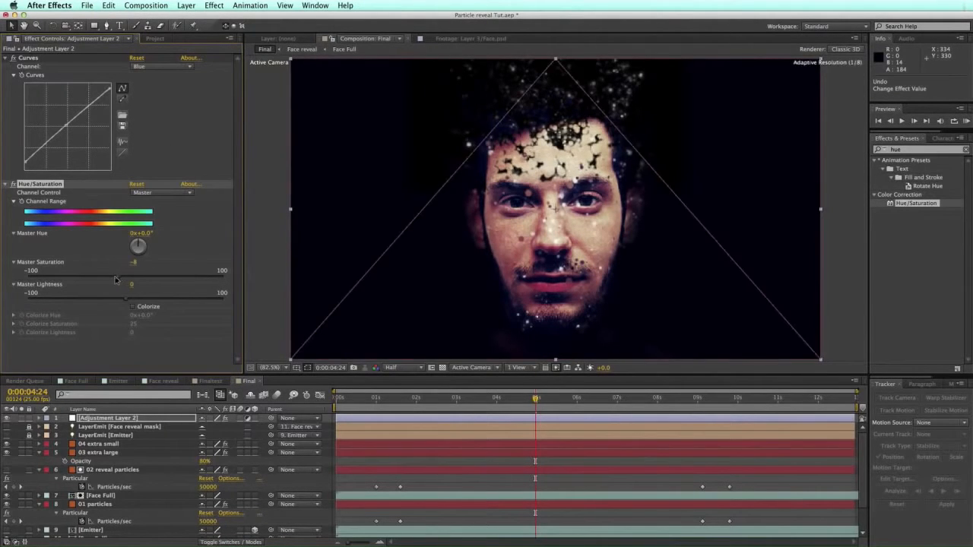
pyautogui.moveTo(116, 277); pyautogui.dragTo(110, 277)
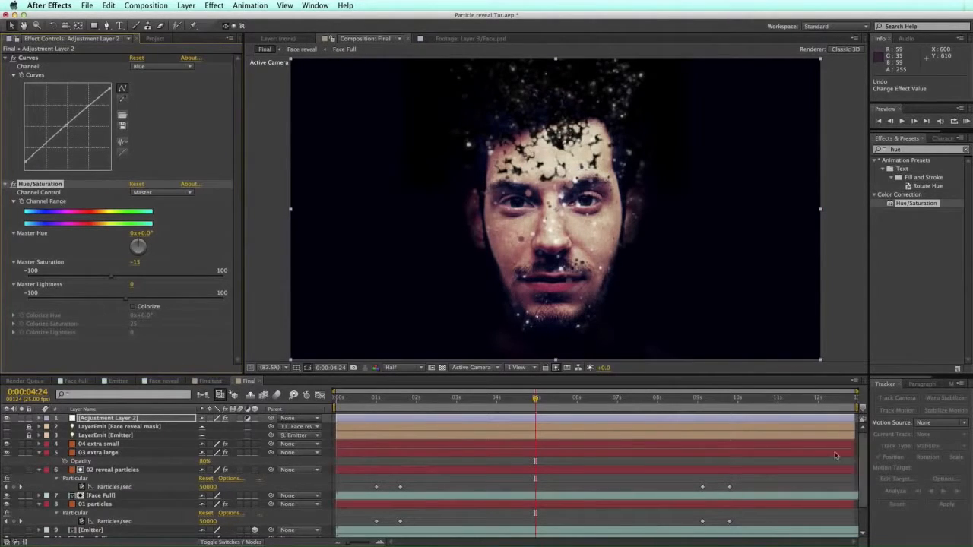
pyautogui.click(107, 445)
# Step: Reveal Particles/sec on 04 extra small and 03 extra large, setting 04 to 800 at 1:15
pyautogui.keyDown('shift'); pyautogui.click(110, 453); pyautogui.keyUp('shift')
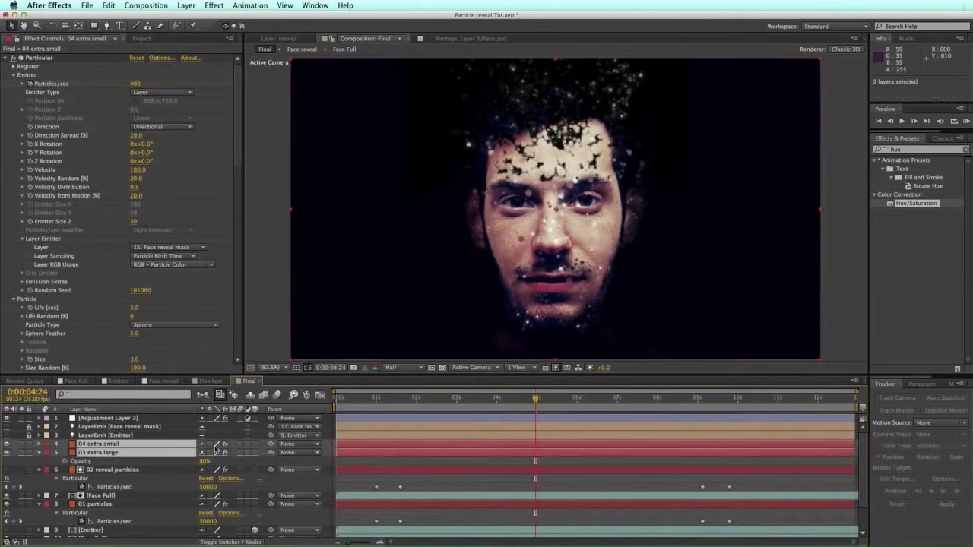
pyautogui.press('u')
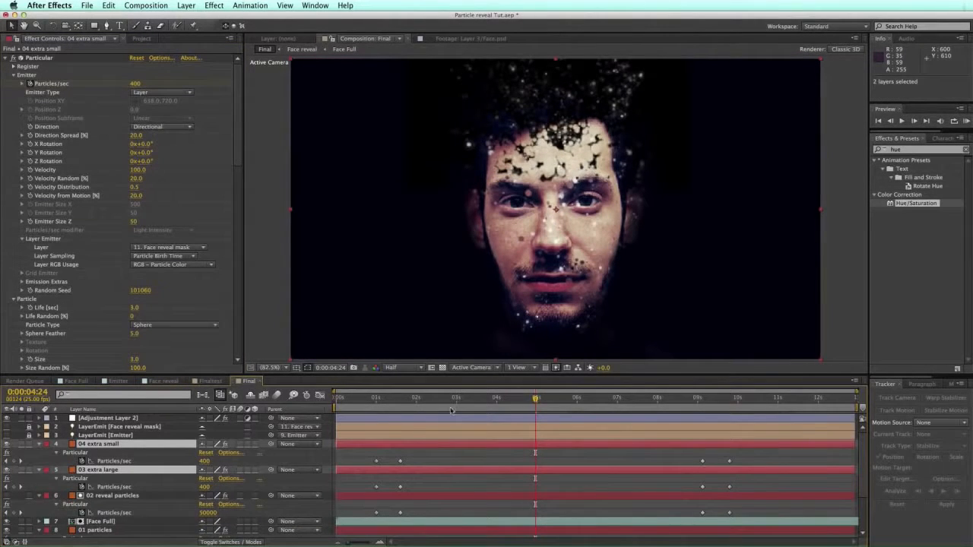
pyautogui.click(401, 397)
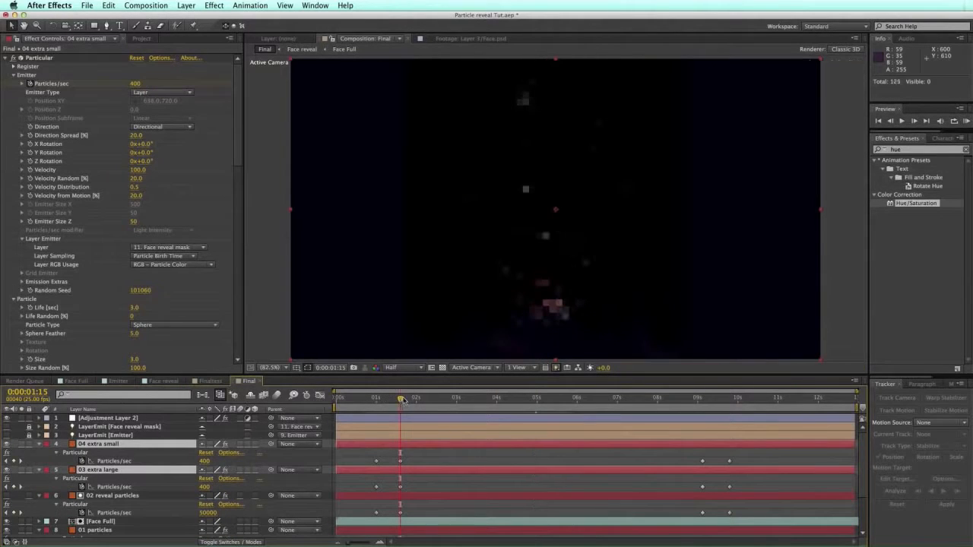
pyautogui.click(206, 461)
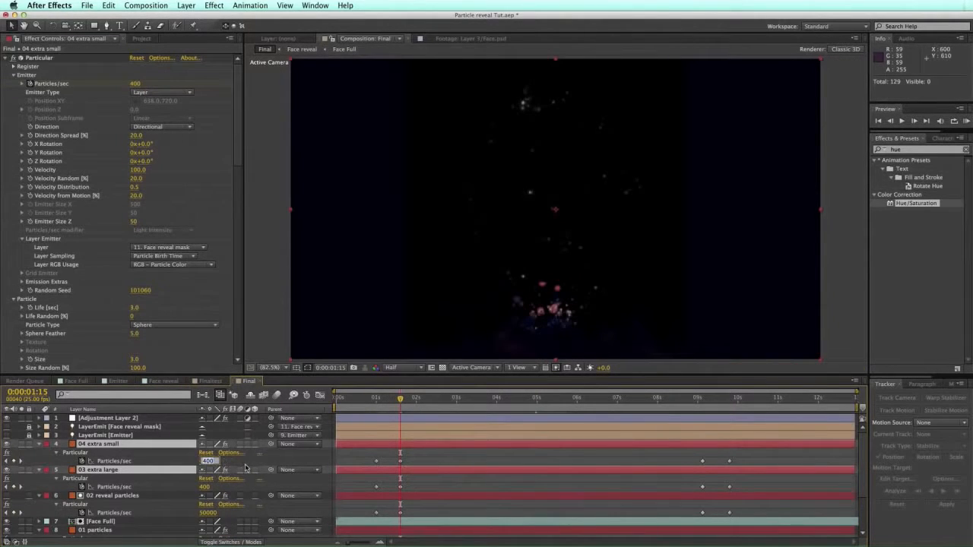
pyautogui.write('80')
pyautogui.click(411, 460)
# Step: Copy the 800 Particles/sec keyframe at 1:15 and paste it onto 03 extra large
pyautogui.moveTo(406, 454); pyautogui.dragTo(385, 469)
pyautogui.press('super+c')
pyautogui.click(396, 490)
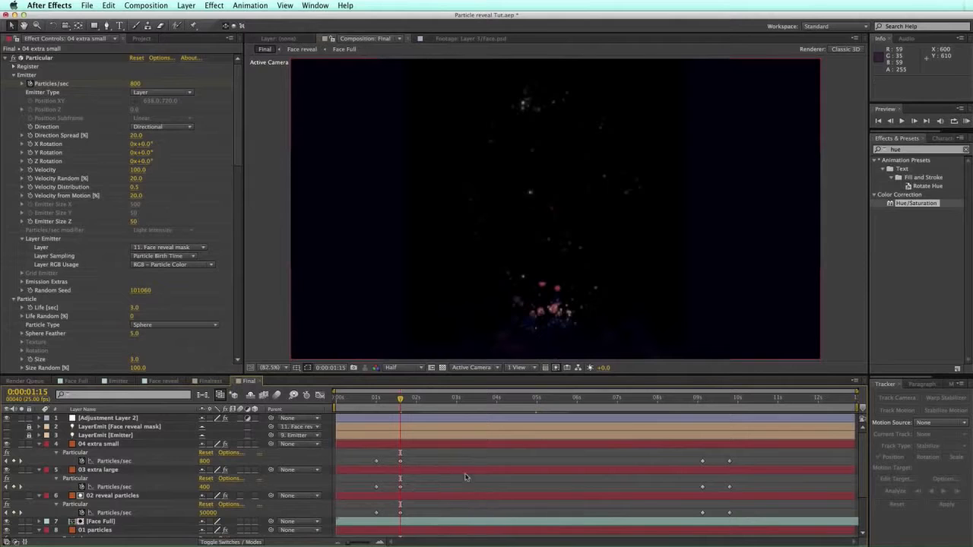
pyautogui.click(402, 471)
pyautogui.press('super+v')
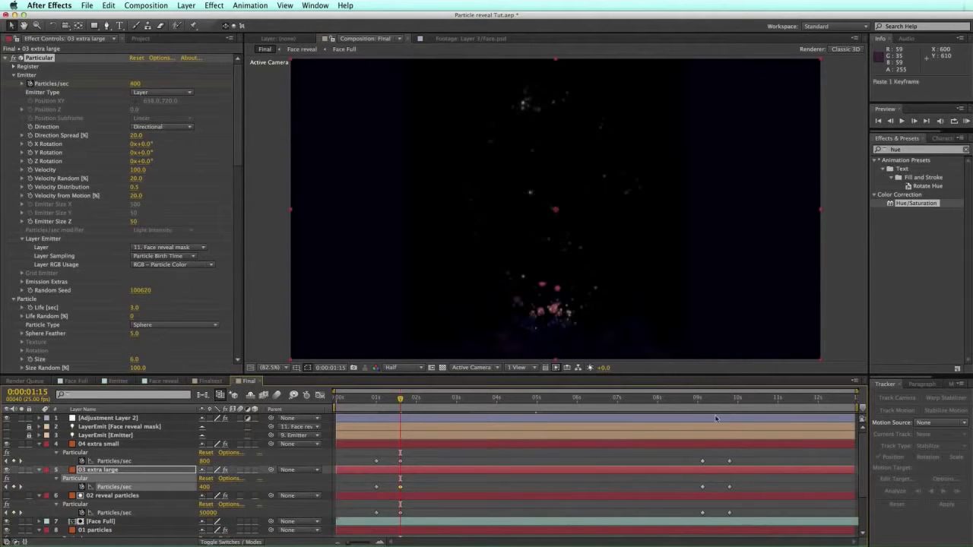
# Step: Paste 800 Particles/sec onto both layers at 9:03, then return to 4:24
pyautogui.click(703, 401)
pyautogui.click(701, 461)
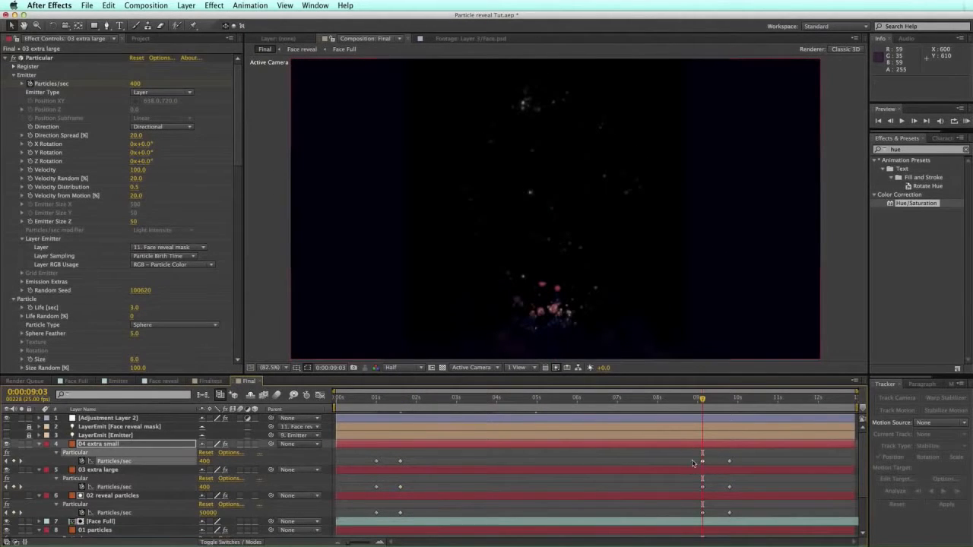
pyautogui.press('super+v')
pyautogui.moveTo(692, 481); pyautogui.dragTo(717, 491)
pyautogui.press('super+v')
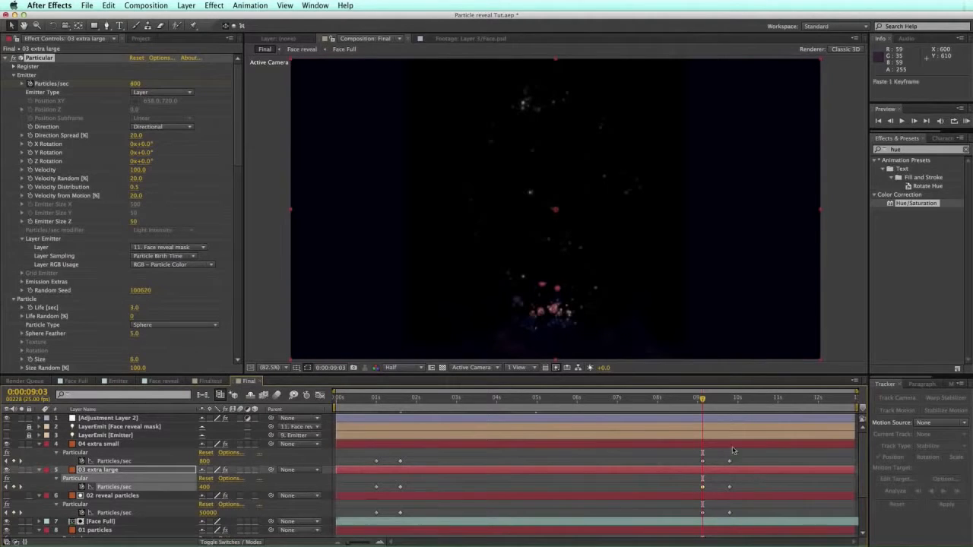
pyautogui.click(733, 451)
pyautogui.click(535, 397)
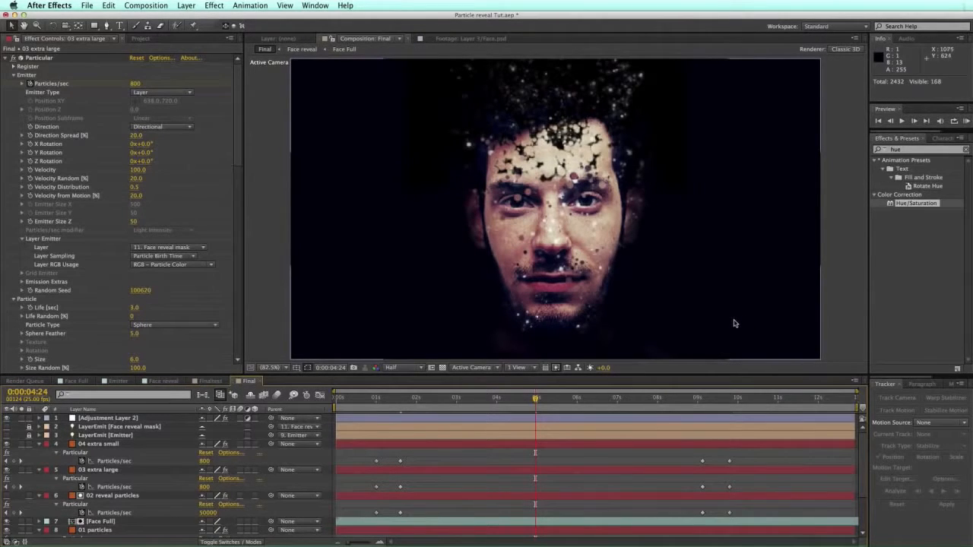
pyautogui.moveTo(661, 399); pyautogui.dragTo(694, 399)
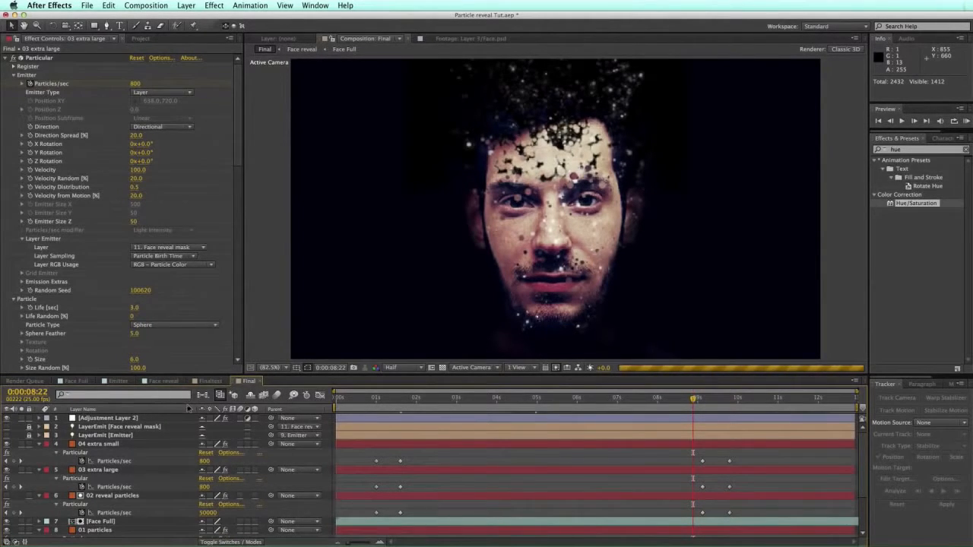
pyautogui.press('Home')
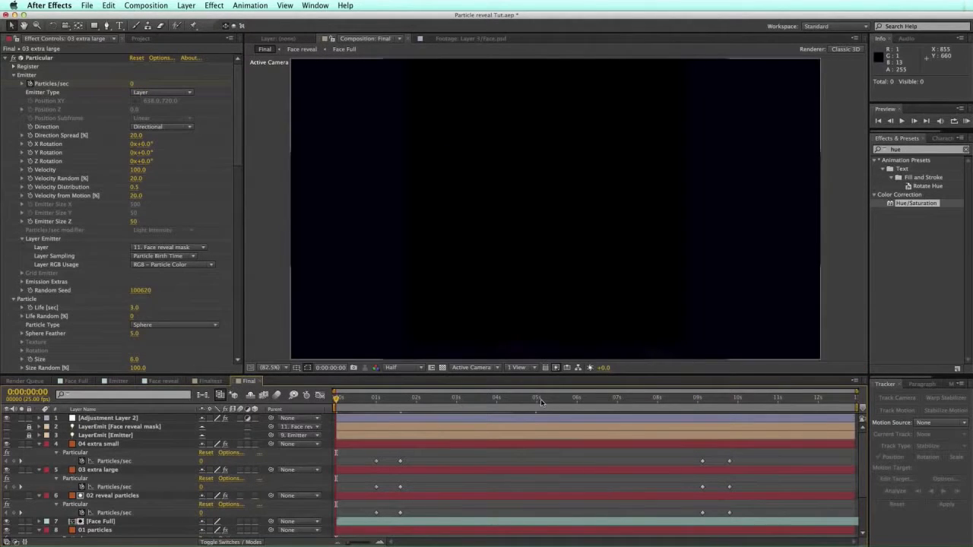
pyautogui.click(542, 400)
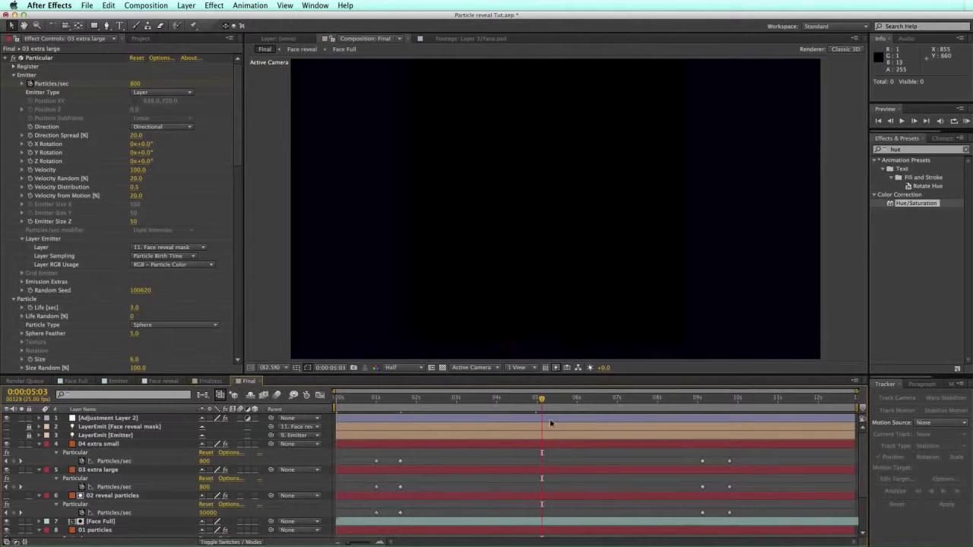
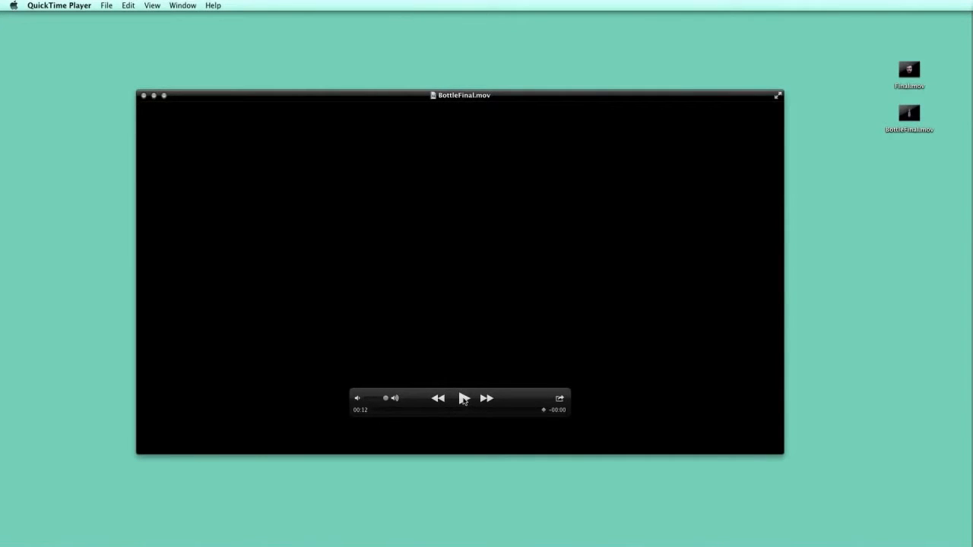
# Step: Play BottleFinal.mov in QuickTime, rewind about two seconds, then close the movie
pyautogui.click(463, 401)
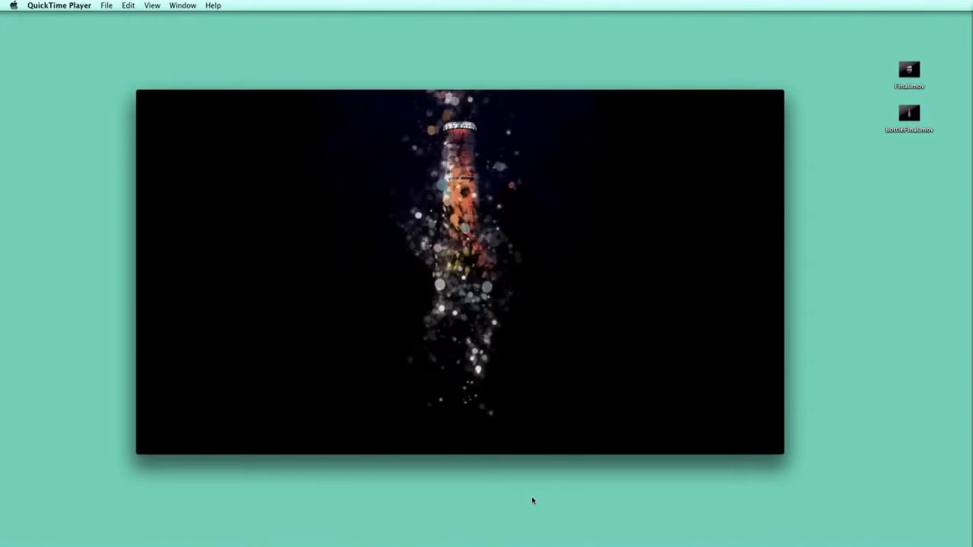
pyautogui.moveTo(497, 368)
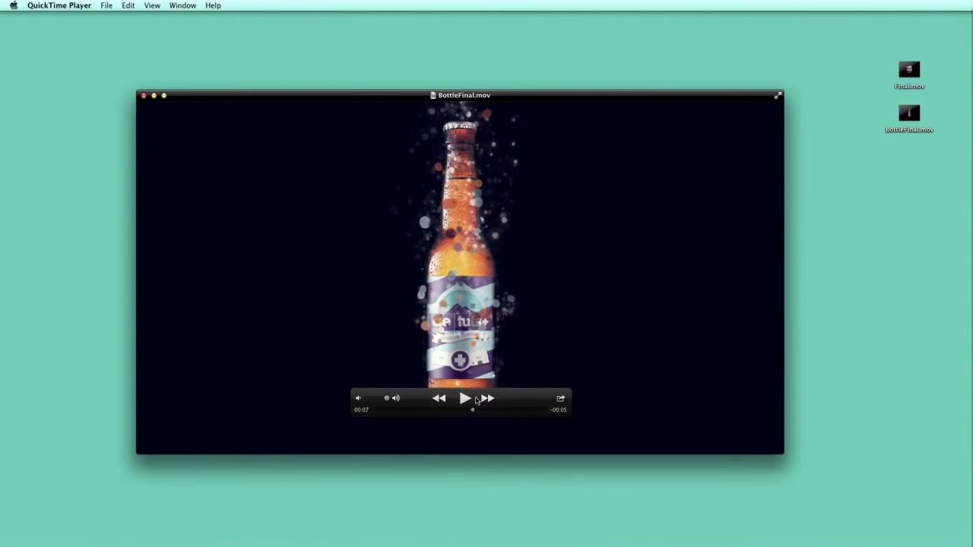
pyautogui.moveTo(524, 395); pyautogui.dragTo(798, 287)
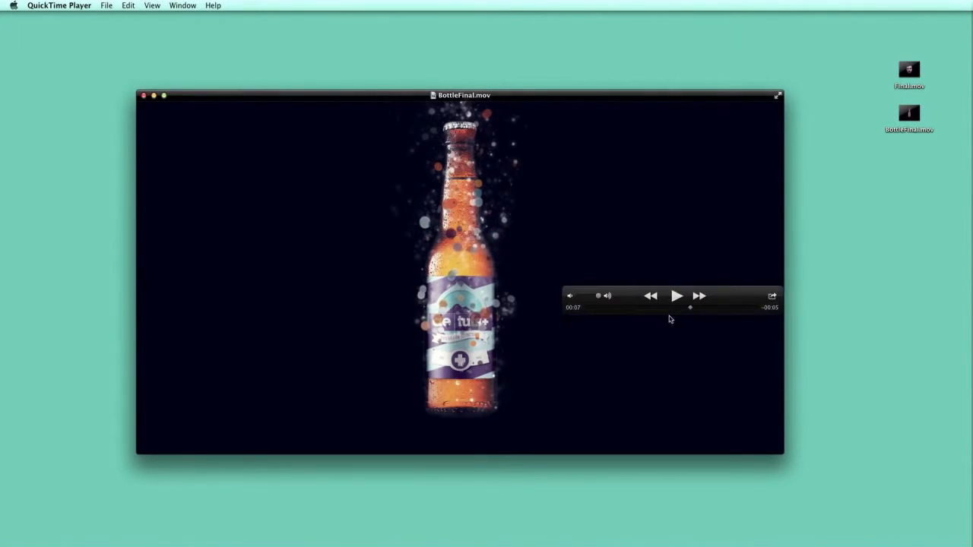
pyautogui.moveTo(673, 313)
pyautogui.mouseDown()
pyautogui.moveTo(666, 306)
pyautogui.moveTo(677, 306)
pyautogui.moveTo(600, 306)
pyautogui.moveTo(672, 305)
pyautogui.moveTo(658, 306)
pyautogui.mouseUp()
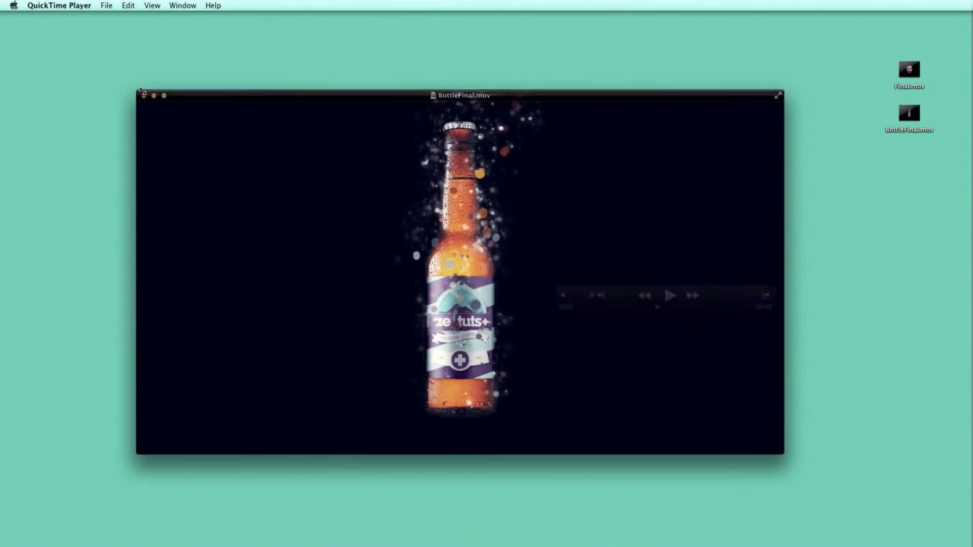
pyautogui.press('super+w')
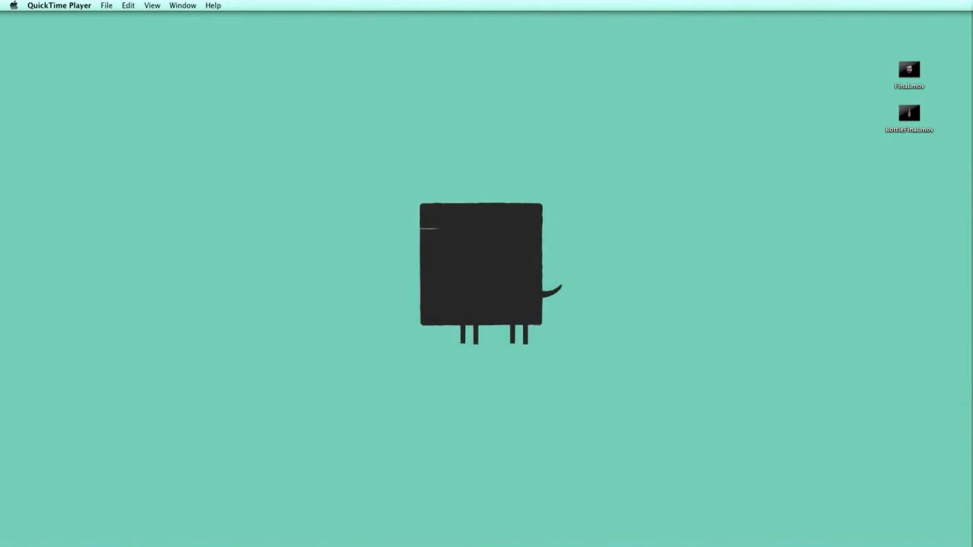
# Step: In Photoshop's Bottle.psd, expand Group 2 and toggle Layer 2 and Layer 3 visibility to compare
pyautogui.press('super+Tab')
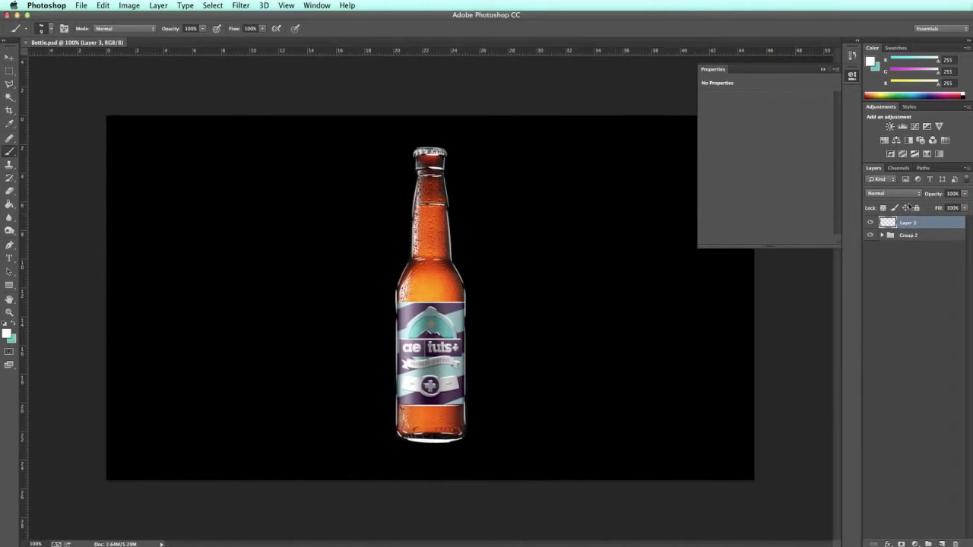
pyautogui.click(881, 236)
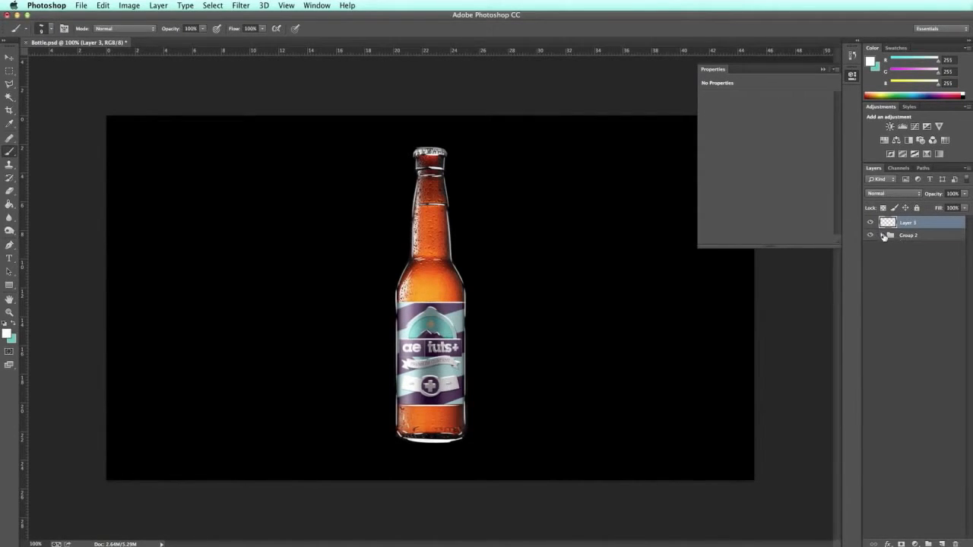
pyautogui.click(882, 236)
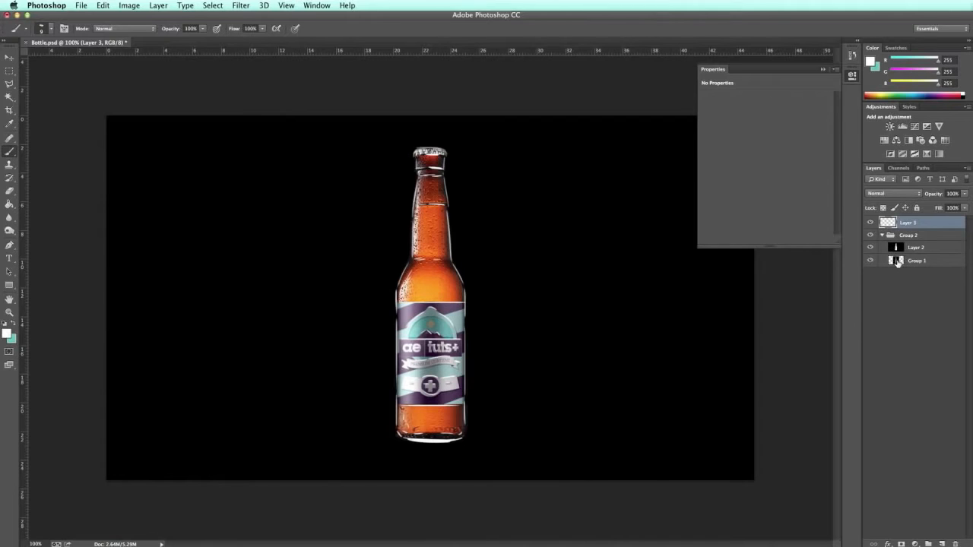
pyautogui.click(870, 248)
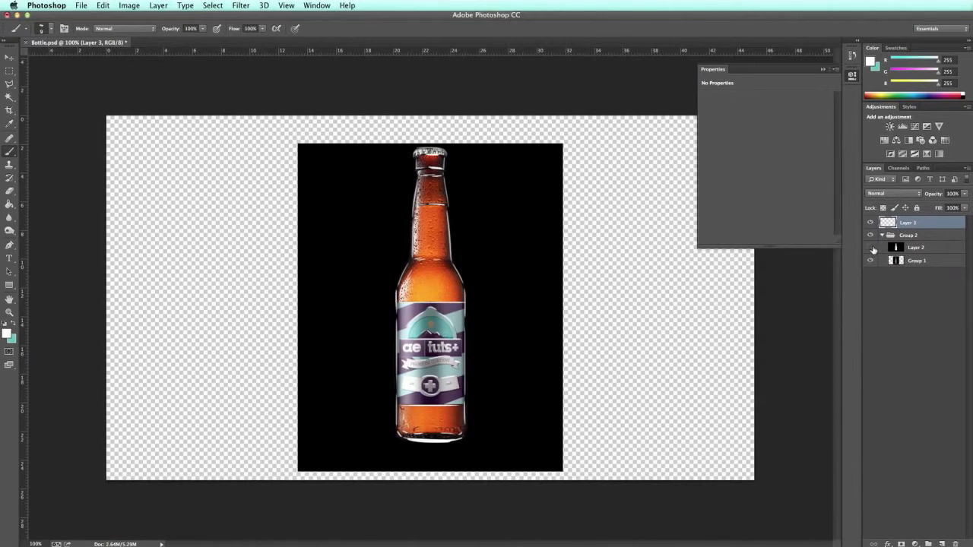
pyautogui.click(870, 247)
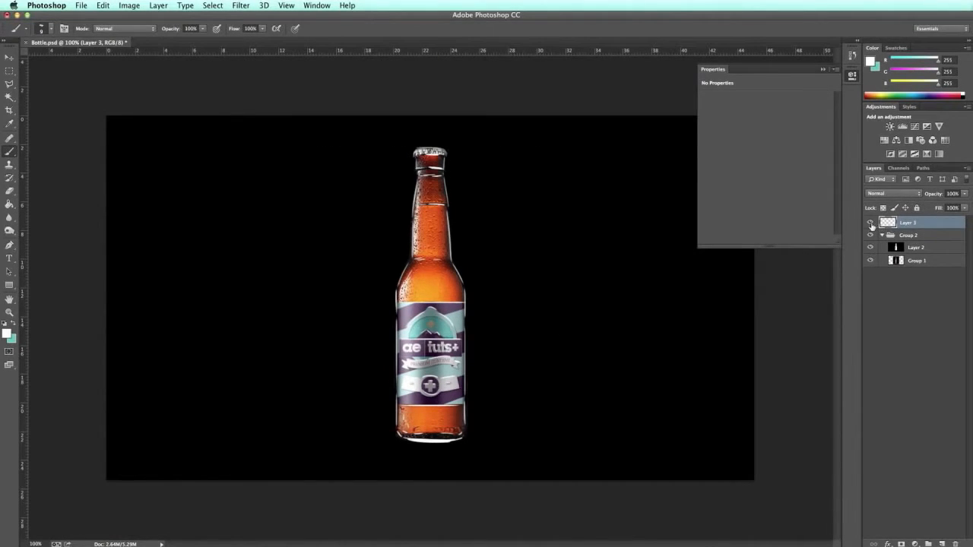
pyautogui.click(871, 223)
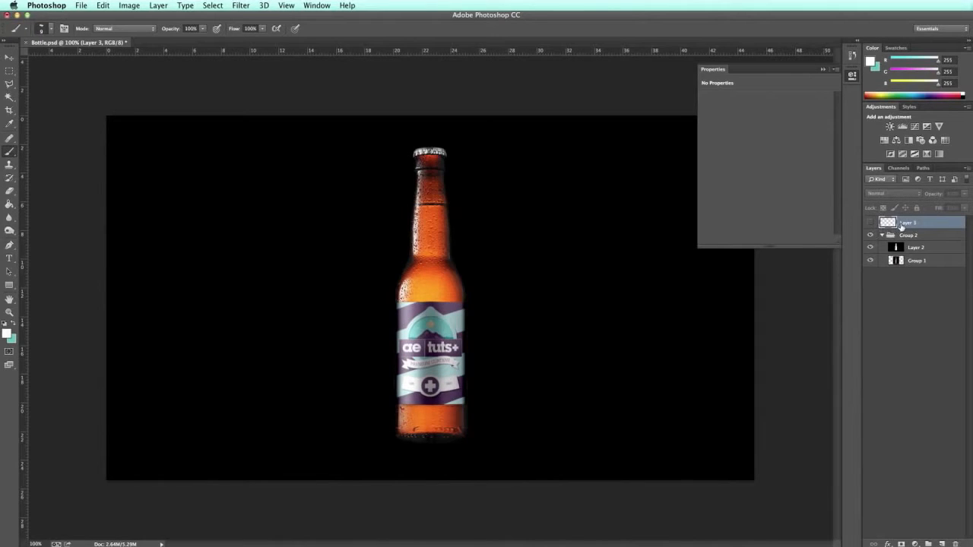
pyautogui.click(870, 222)
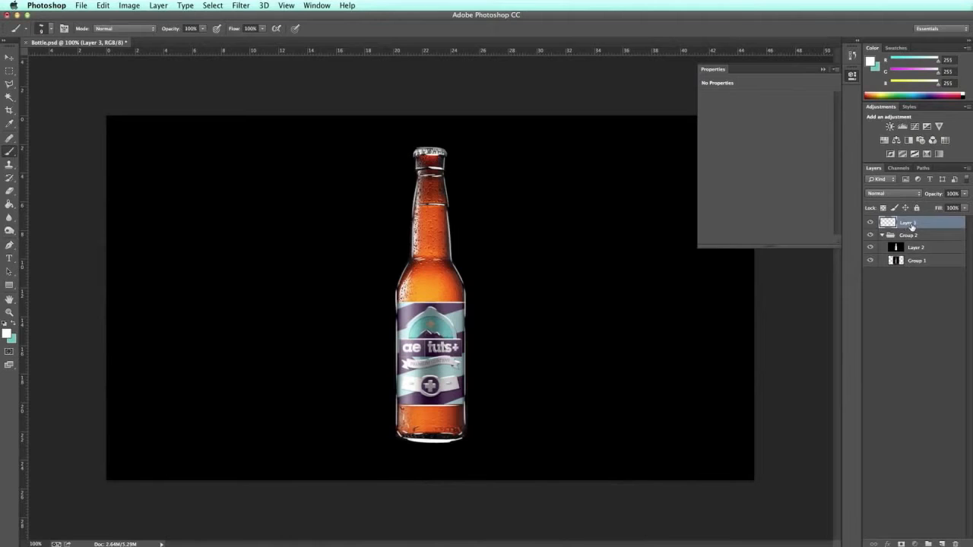
# Step: Rename Layer 3 to outlines
pyautogui.doubleClick(911, 225)
pyautogui.write('hi')
pyautogui.write('tlines')
pyautogui.press('Return')
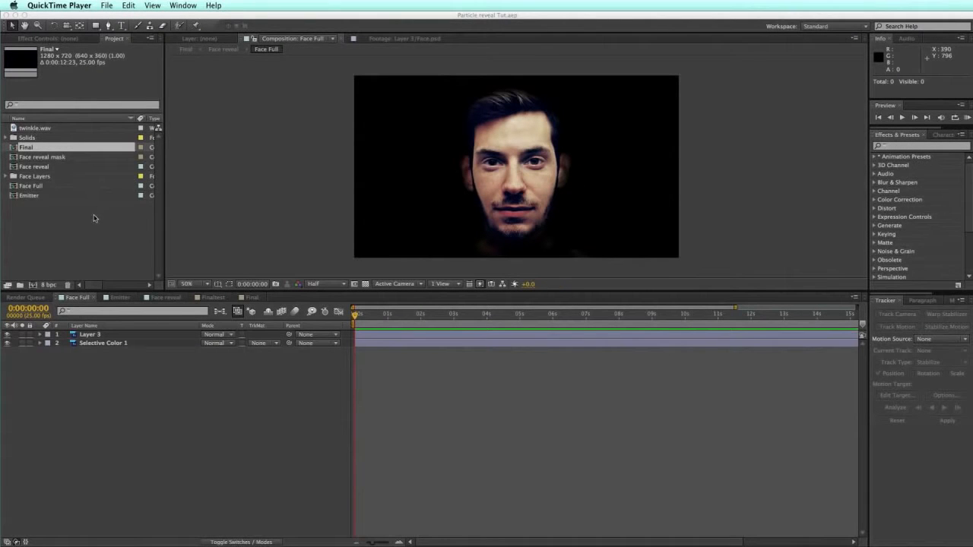
# Step: Import Bottle.psd into After Effects with Import As set to Composition, accepting the options
pyautogui.click(114, 50)
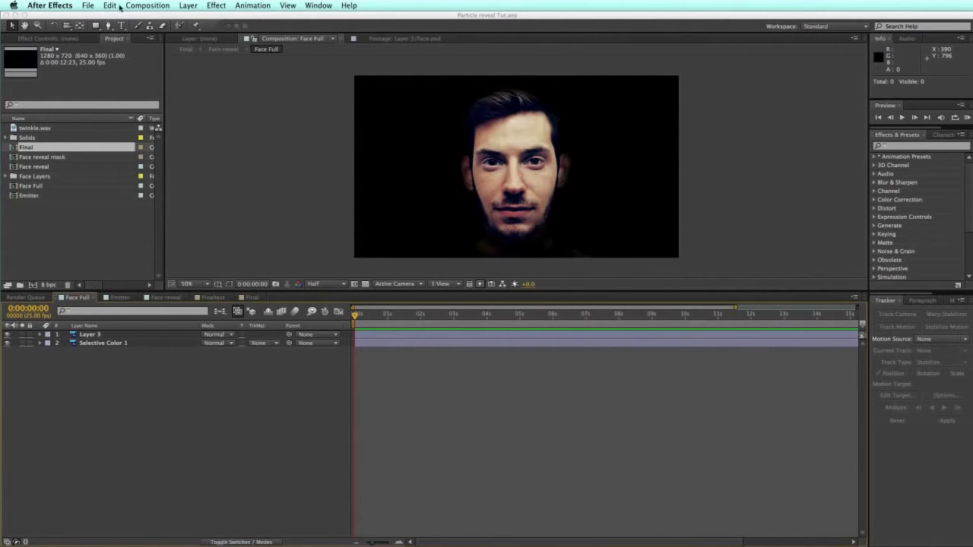
pyautogui.click(87, 5)
pyautogui.moveTo(110, 5)
pyautogui.moveTo(139, 126)
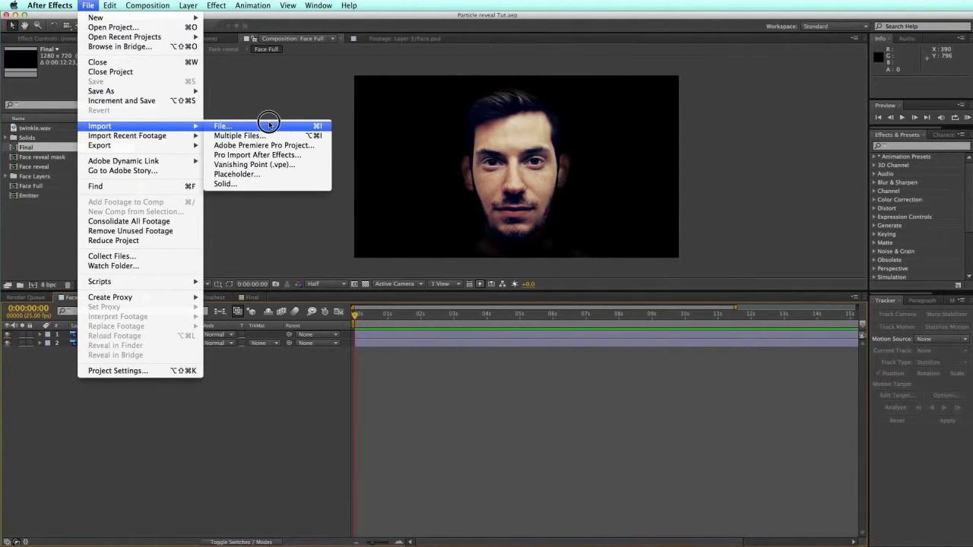
pyautogui.click(252, 136)
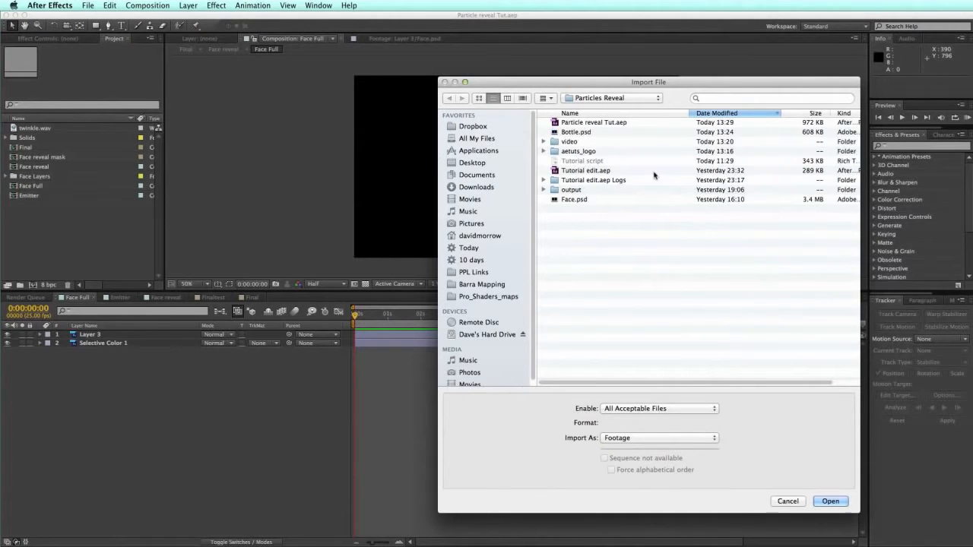
pyautogui.click(688, 439)
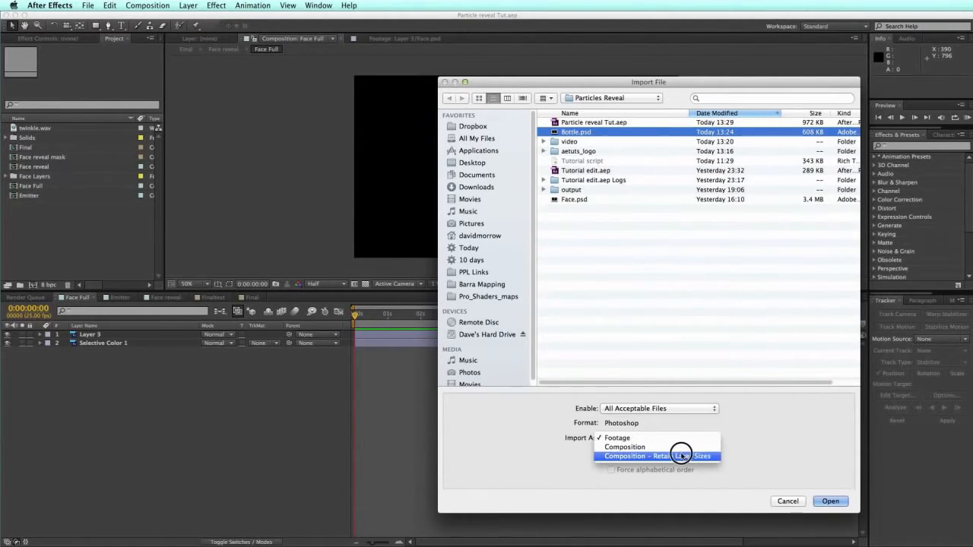
pyautogui.click(691, 448)
pyautogui.click(832, 502)
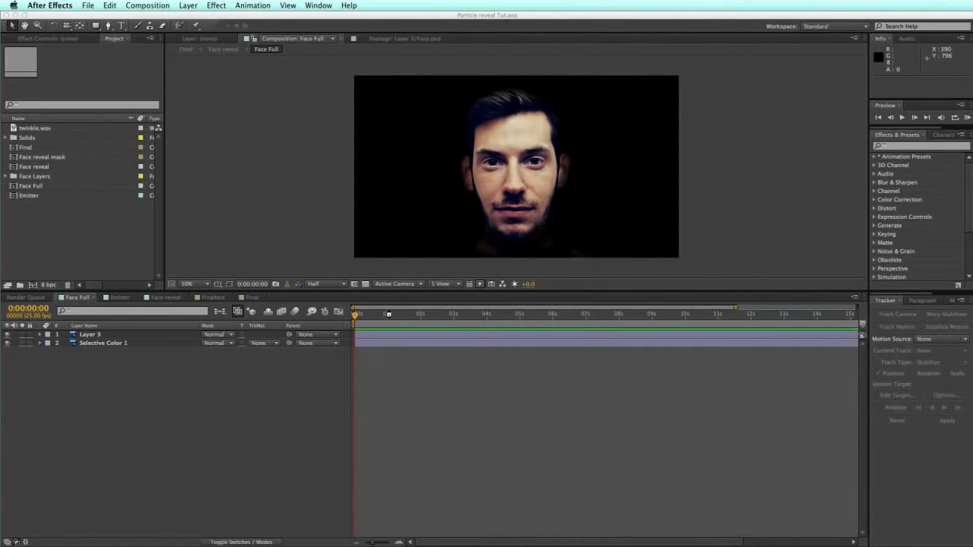
pyautogui.click(153, 197)
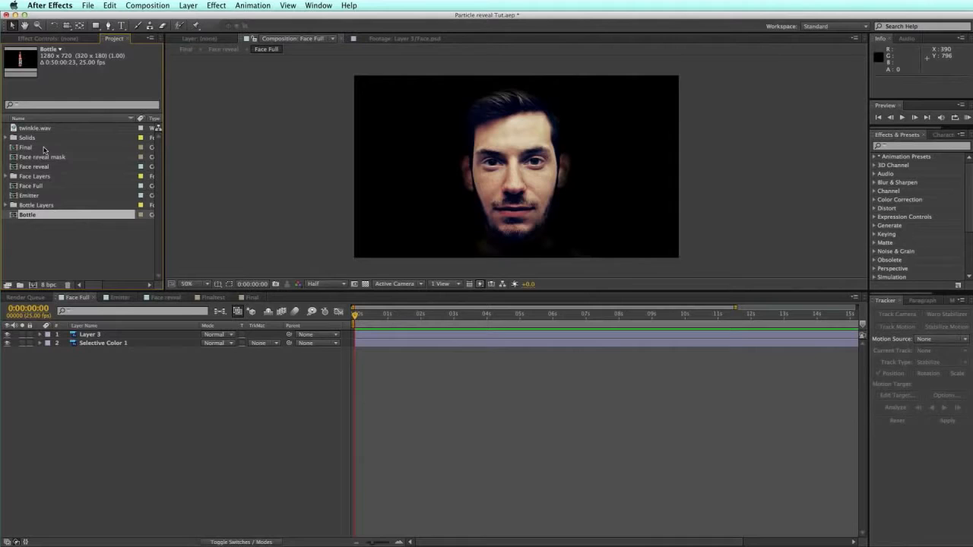
# Step: Gather Final, the face comps and Face Layers into a new project folder named Face
pyautogui.click(38, 196)
pyautogui.keyDown('shift'); pyautogui.click(32, 186); pyautogui.keyUp('shift')
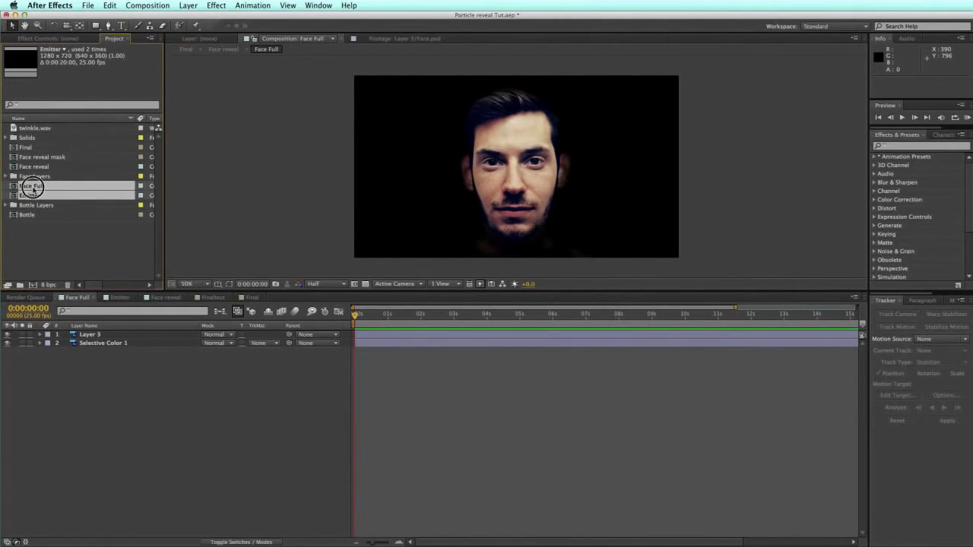
pyautogui.keyDown('shift'); pyautogui.click(34, 176); pyautogui.keyUp('shift')
pyautogui.keyDown('shift'); pyautogui.click(35, 167); pyautogui.keyUp('shift')
pyautogui.keyDown('shift'); pyautogui.click(38, 158); pyautogui.keyUp('shift')
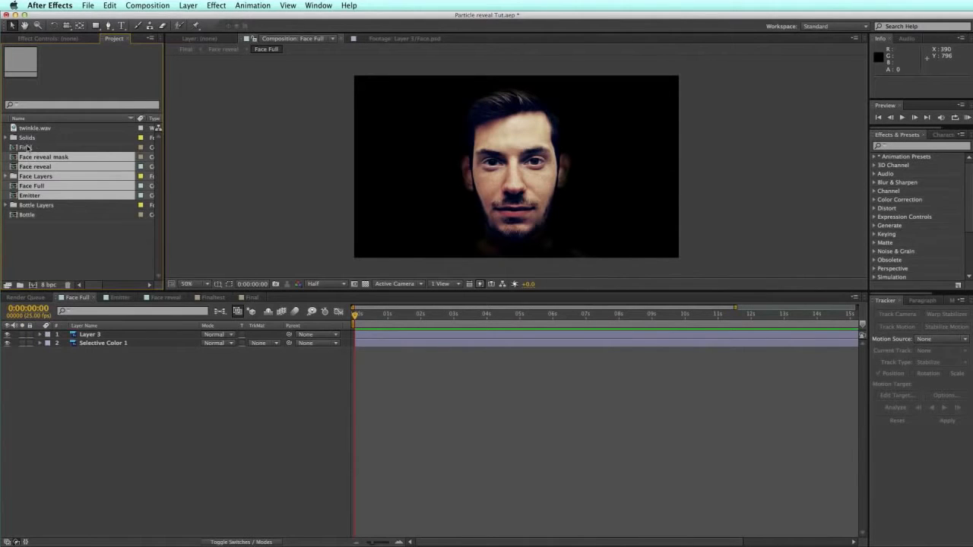
pyautogui.keyDown('shift'); pyautogui.click(29, 148); pyautogui.keyUp('shift')
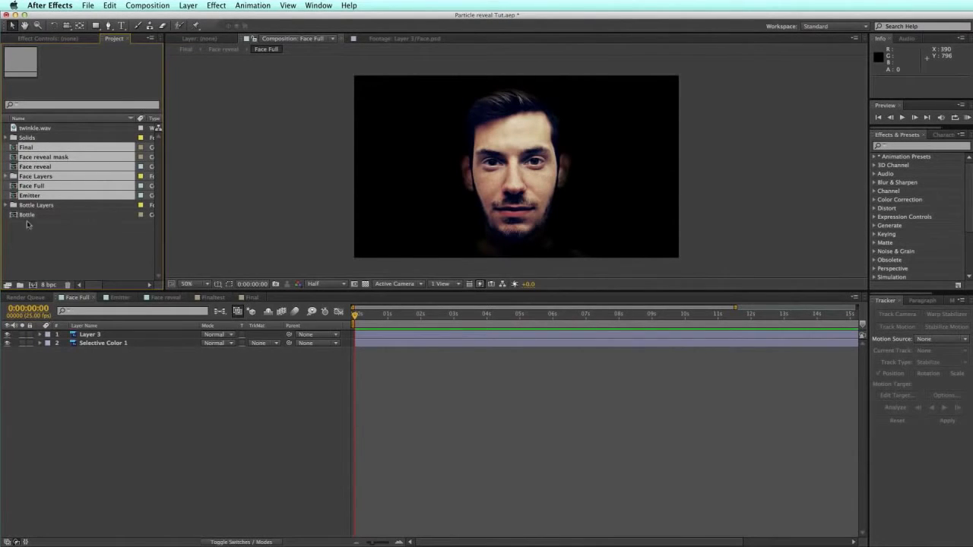
pyautogui.click(20, 284)
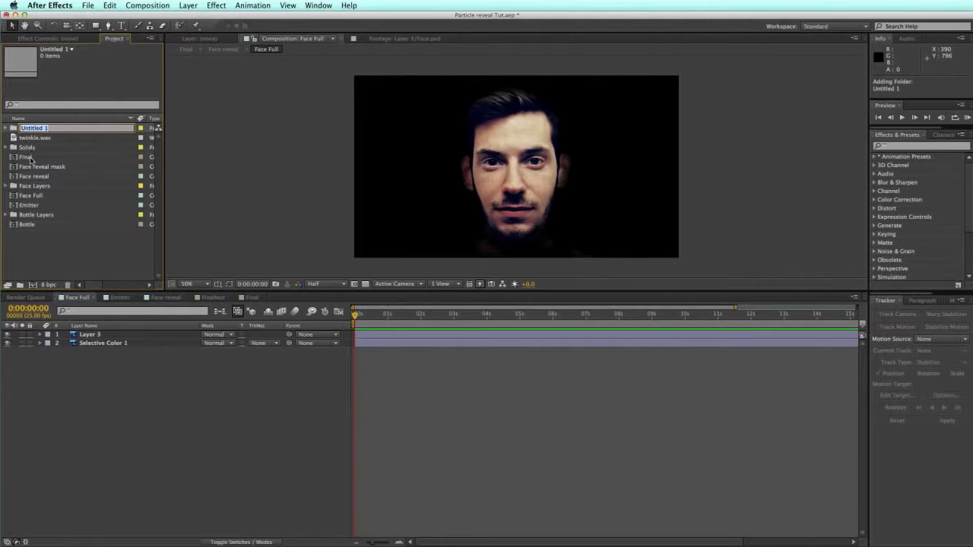
pyautogui.click(33, 157)
pyautogui.moveTo(35, 163); pyautogui.dragTo(40, 129)
pyautogui.click(42, 130)
pyautogui.press('Return')
pyautogui.write('Face')
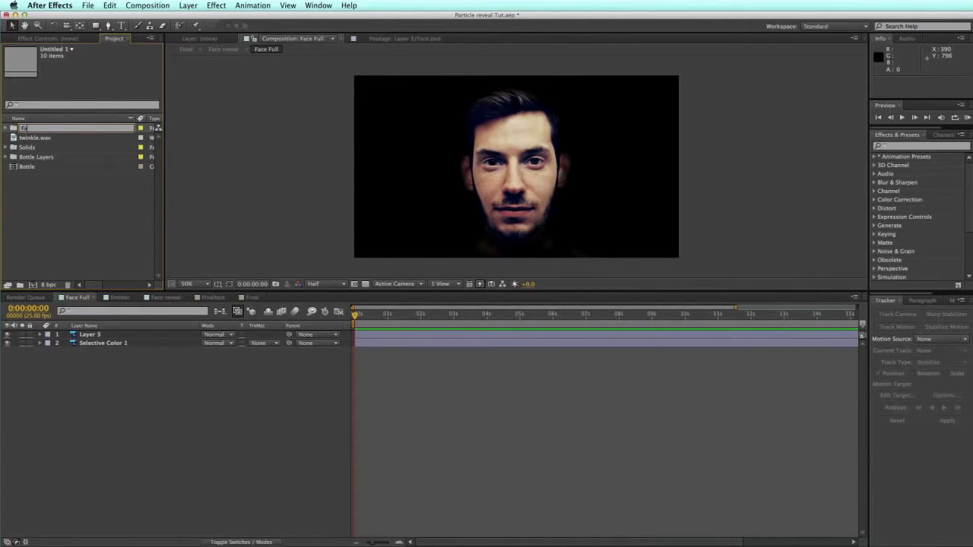
pyautogui.press('Return')
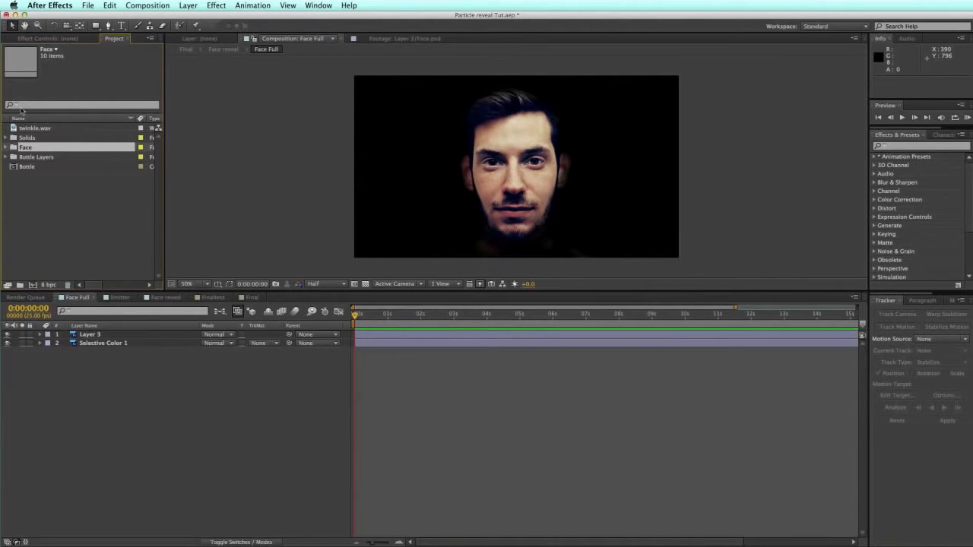
# Step: Duplicate the Face folder and name the copy Bottle
pyautogui.click(38, 183)
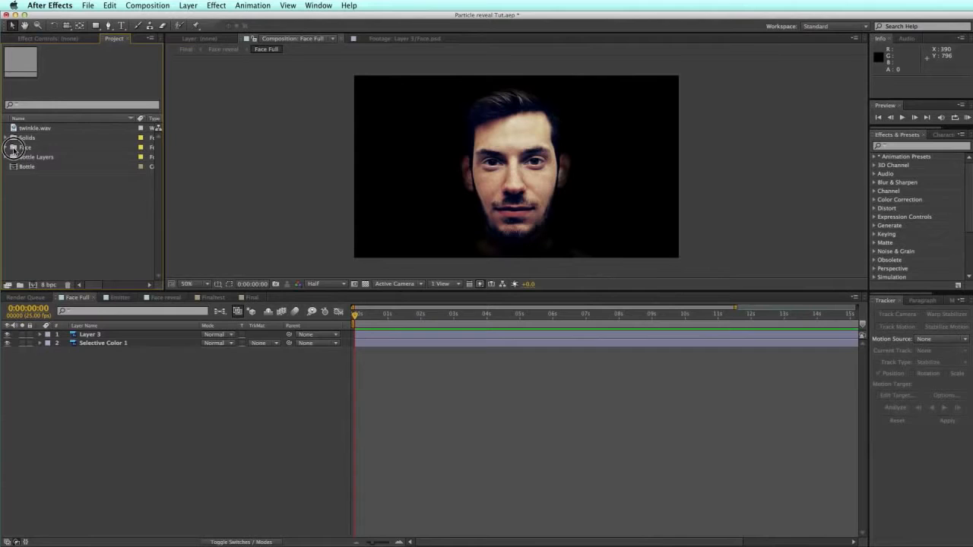
pyautogui.click(18, 148)
pyautogui.press('super+d')
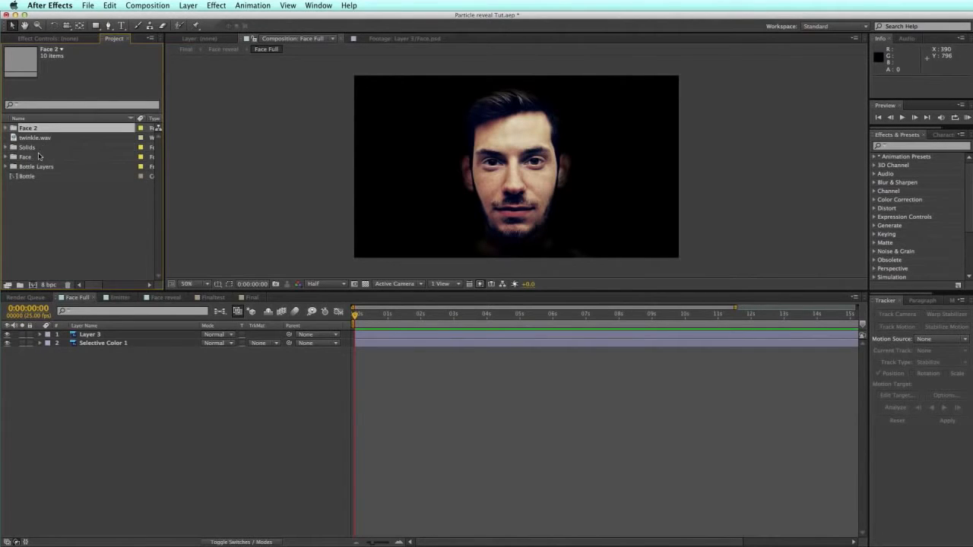
pyautogui.press('Return')
pyautogui.write('F')
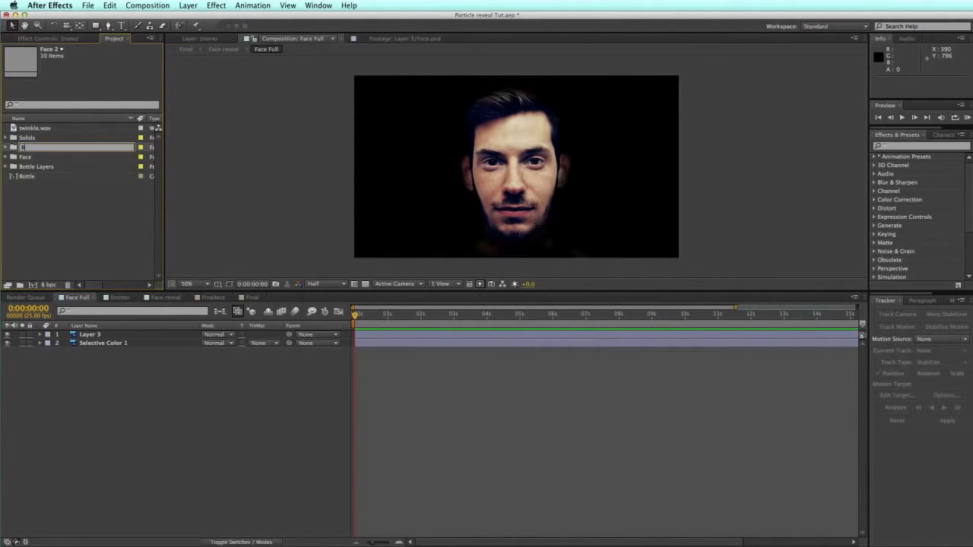
pyautogui.write('ottle')
pyautogui.press('Return')
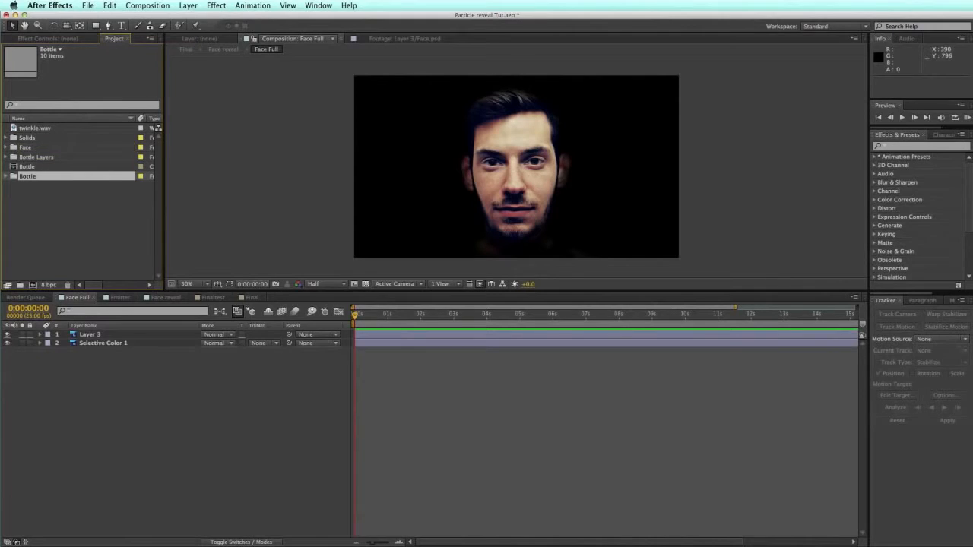
# Step: Delete the Face Layers folder from inside the Bottle folder
pyautogui.click(7, 176)
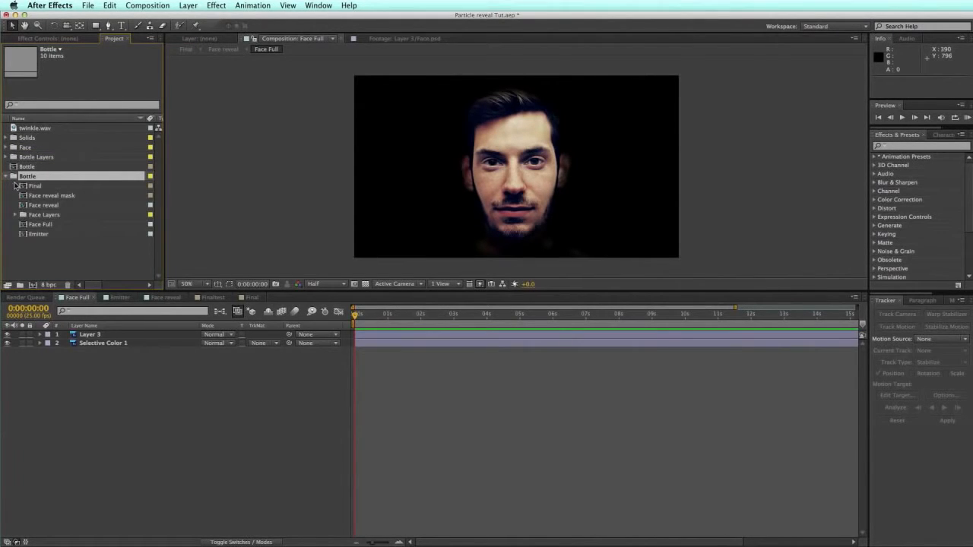
pyautogui.click(45, 215)
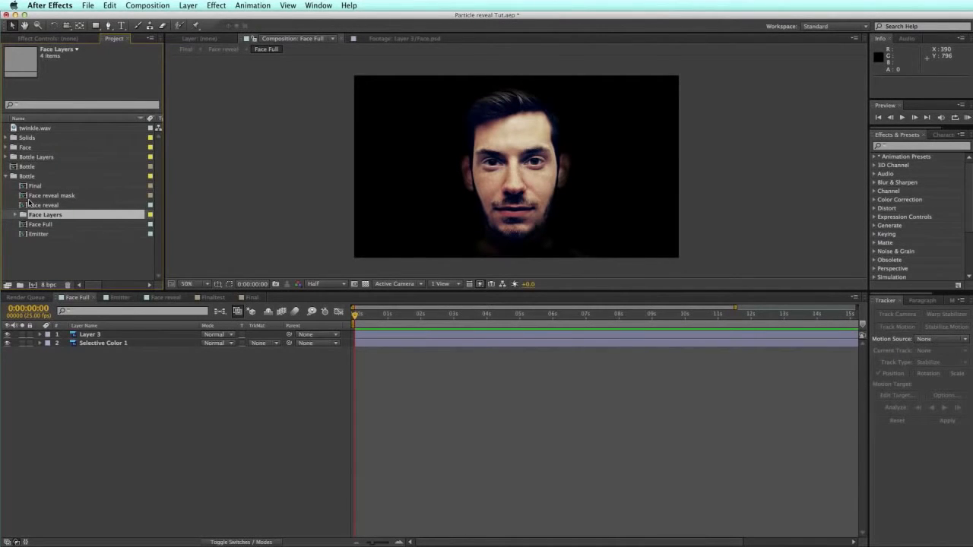
pyautogui.press('Delete')
pyautogui.click(584, 296)
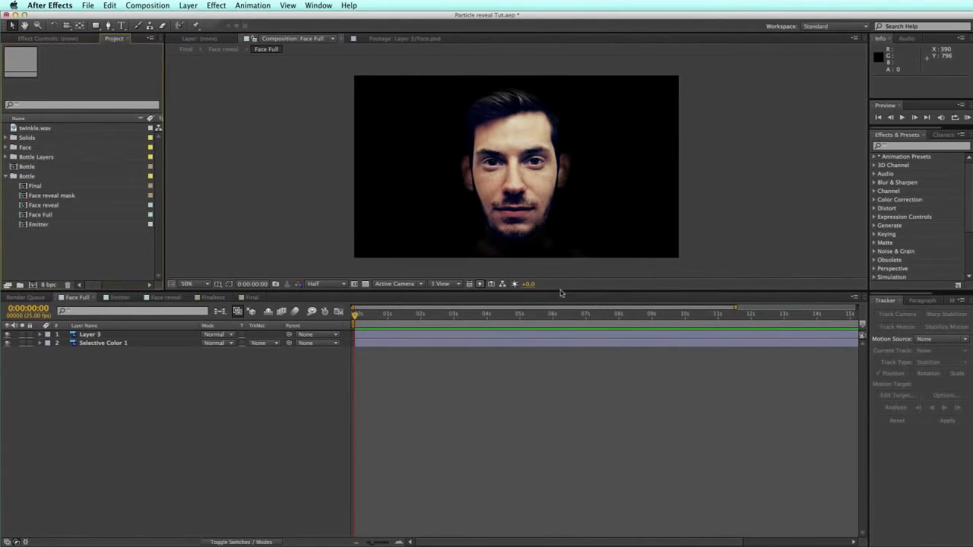
pyautogui.click(28, 157)
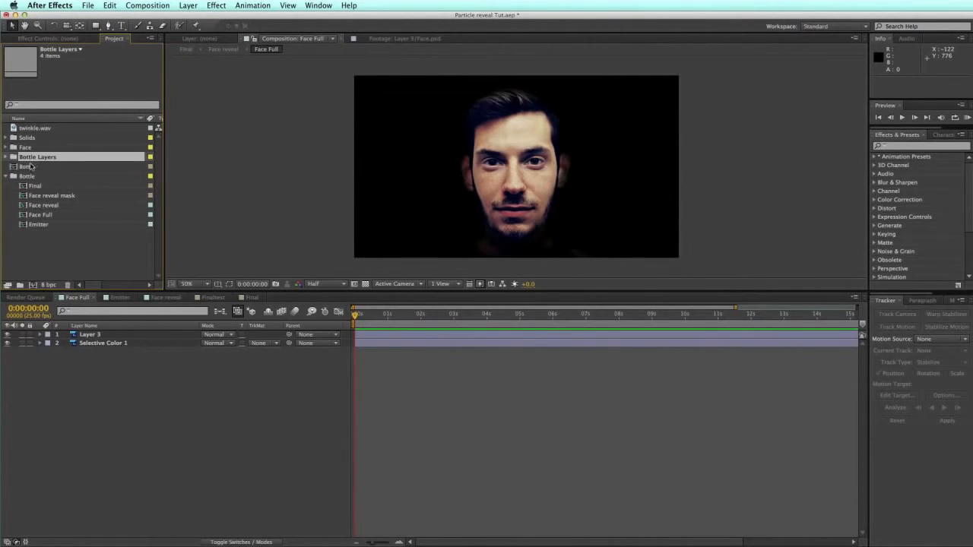
pyautogui.click(29, 167)
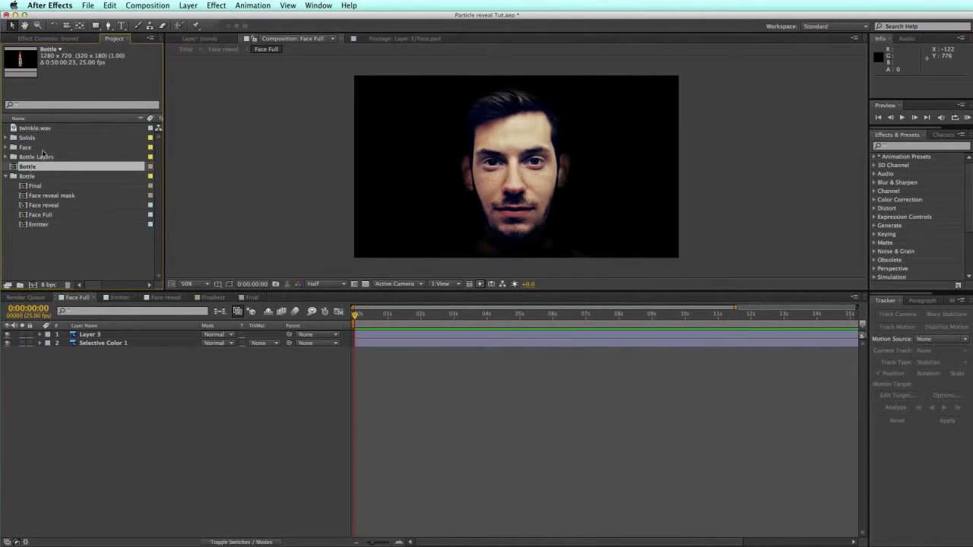
# Step: Delete the old Bottle comp and move Bottle Layers into the Bottle folder
pyautogui.press('Delete')
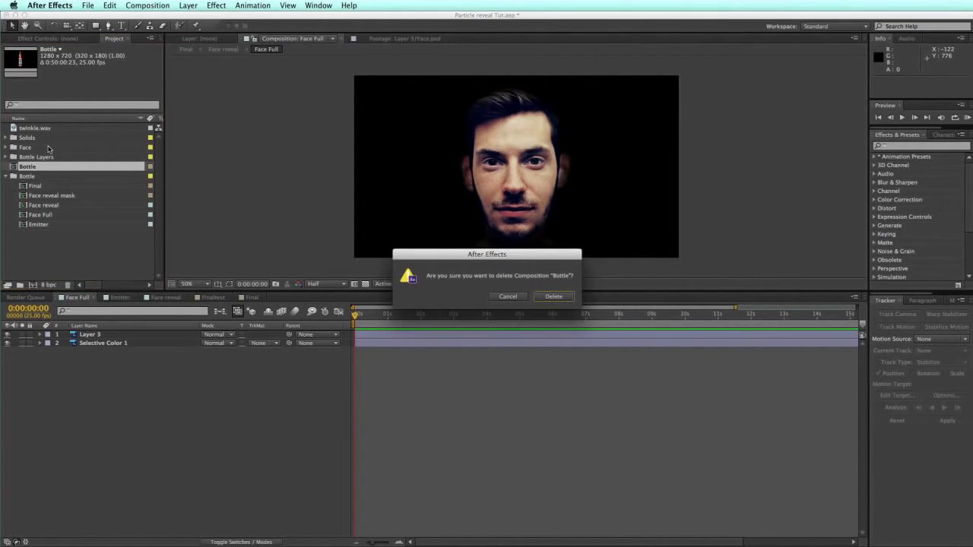
pyautogui.click(555, 296)
pyautogui.moveTo(36, 160); pyautogui.dragTo(28, 171)
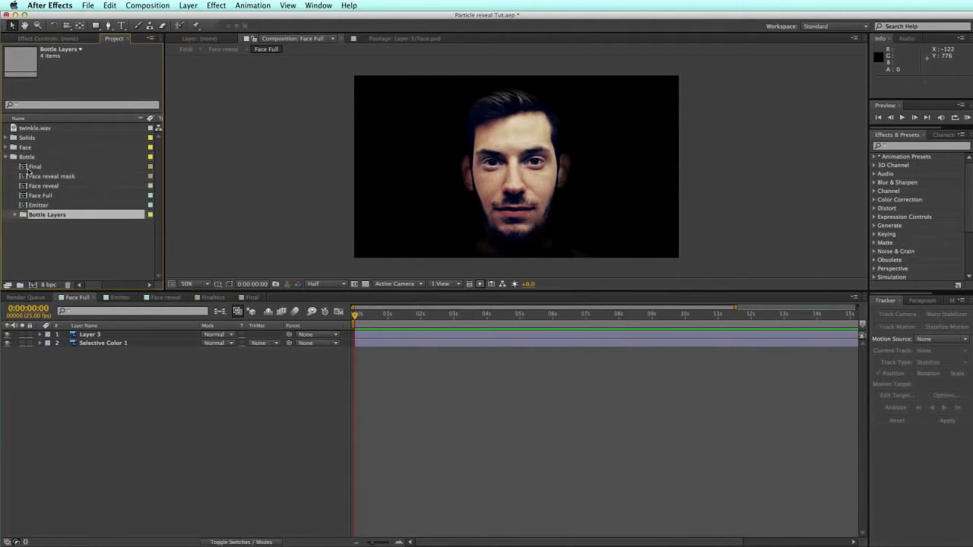
pyautogui.click(16, 217)
# Step: Open the Group 2 composition and scrub its timeline to preview the bottle
pyautogui.click(51, 269)
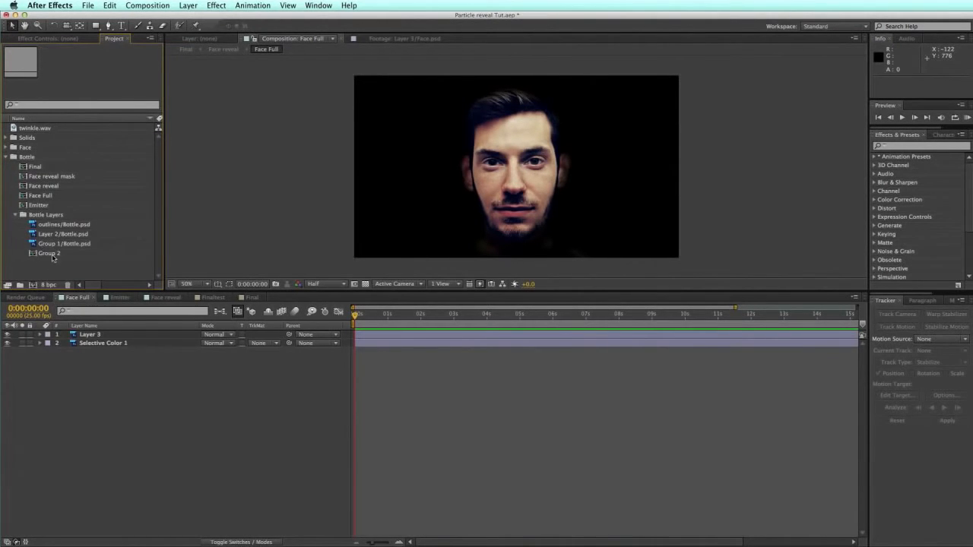
pyautogui.click(52, 254)
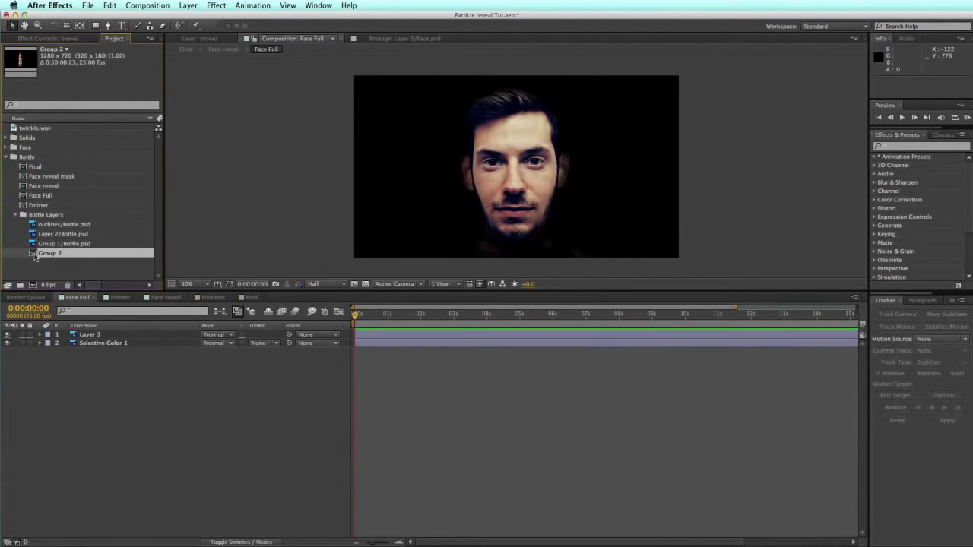
pyautogui.doubleClick(35, 255)
pyautogui.moveTo(343, 316); pyautogui.dragTo(415, 317)
pyautogui.click(341, 315)
pyautogui.click(90, 343)
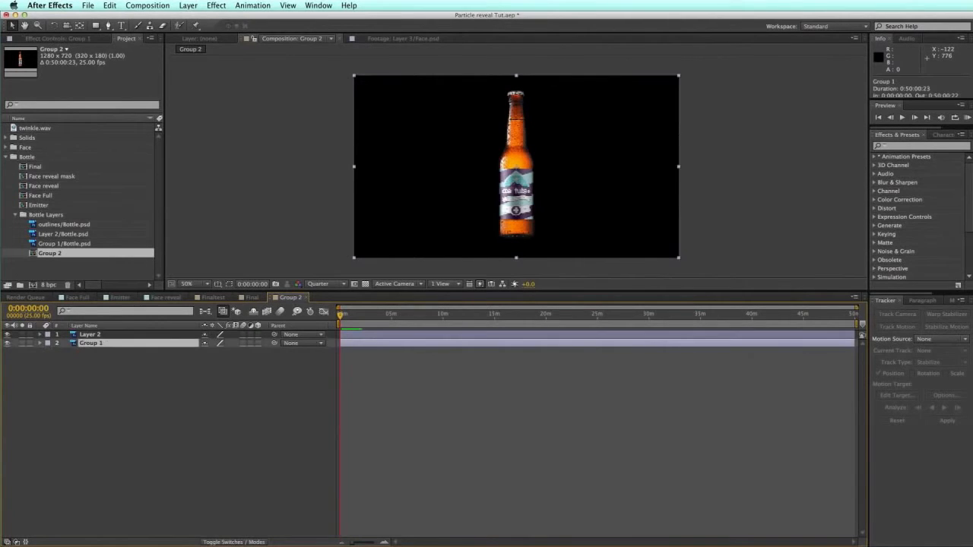
# Step: Rename the Group 2 composition to Bottle Full
pyautogui.click(53, 259)
pyautogui.click(52, 255)
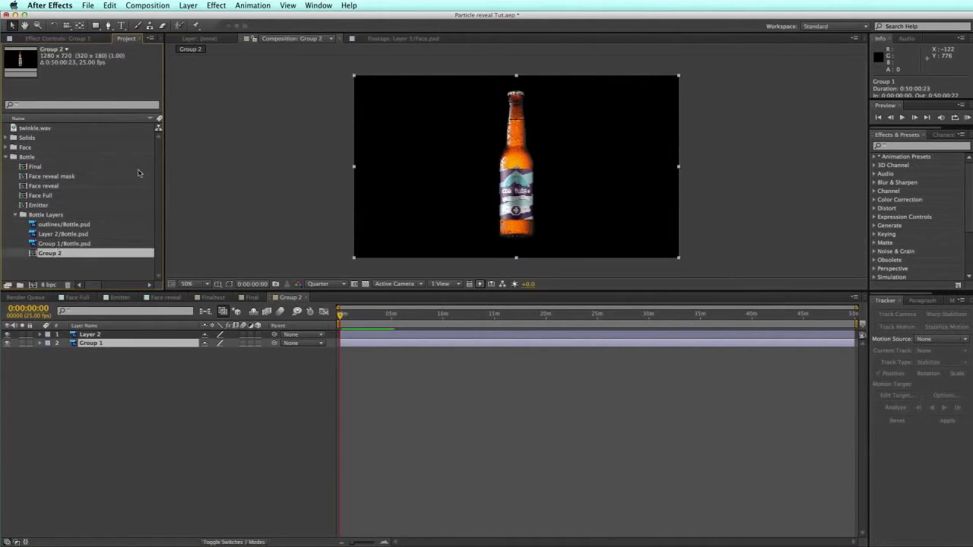
pyautogui.press('Return')
pyautogui.write('Bottle Full')
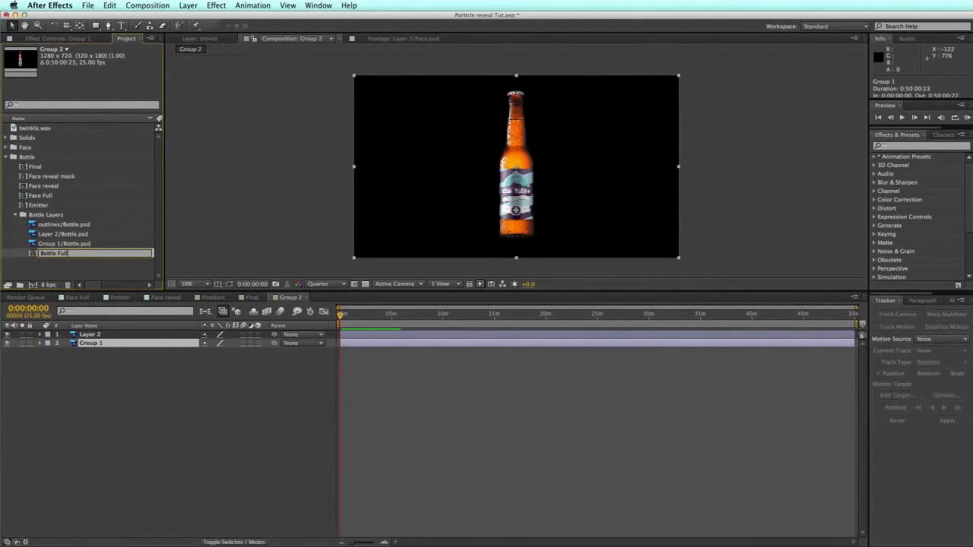
pyautogui.press('Return')
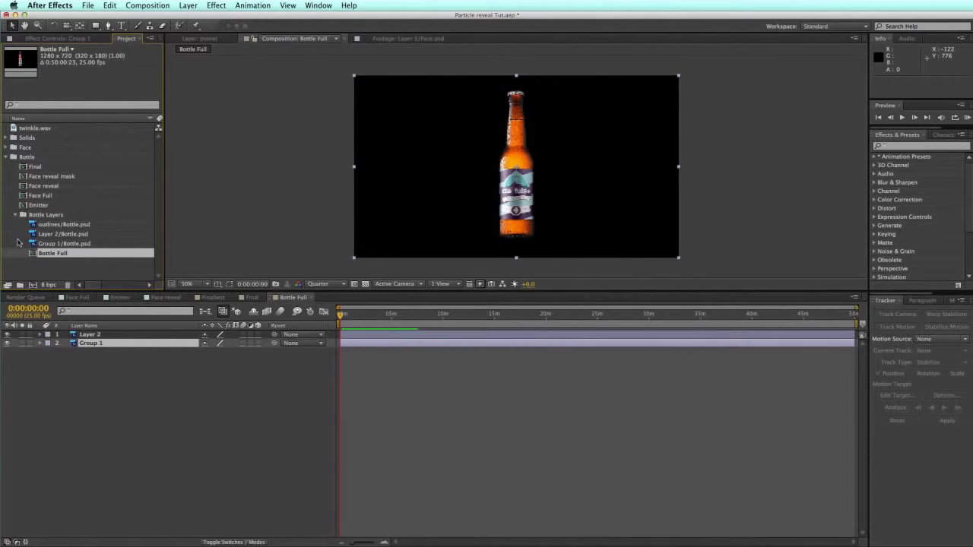
# Step: Rename the Emitter composition to Bottle Emitter
pyautogui.click(46, 266)
pyautogui.click(40, 206)
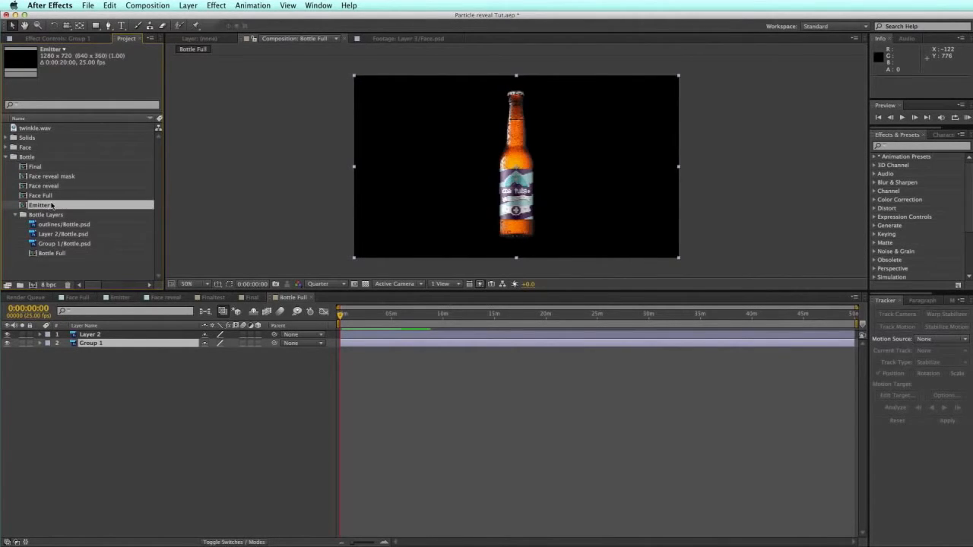
pyautogui.press('Return')
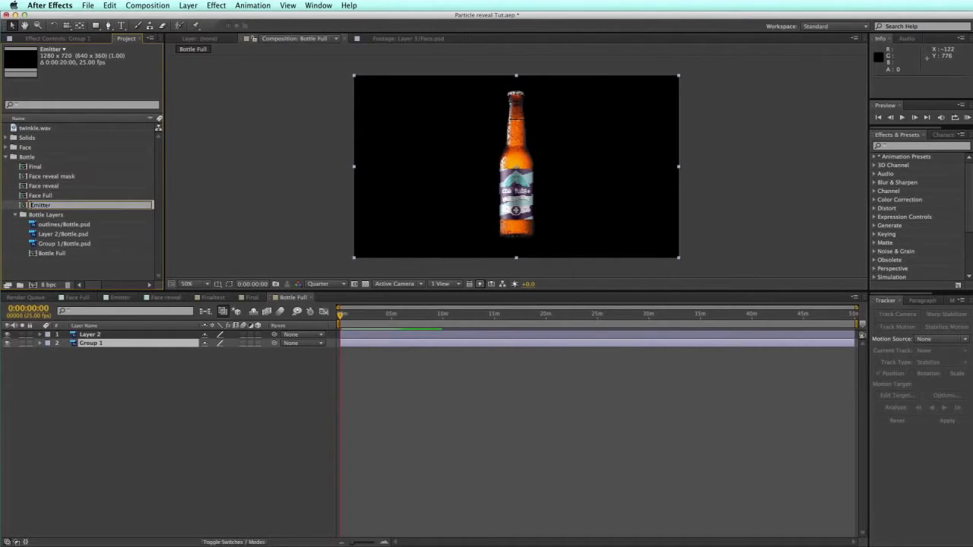
pyautogui.write('Bottle Emitter')
pyautogui.press('Return')
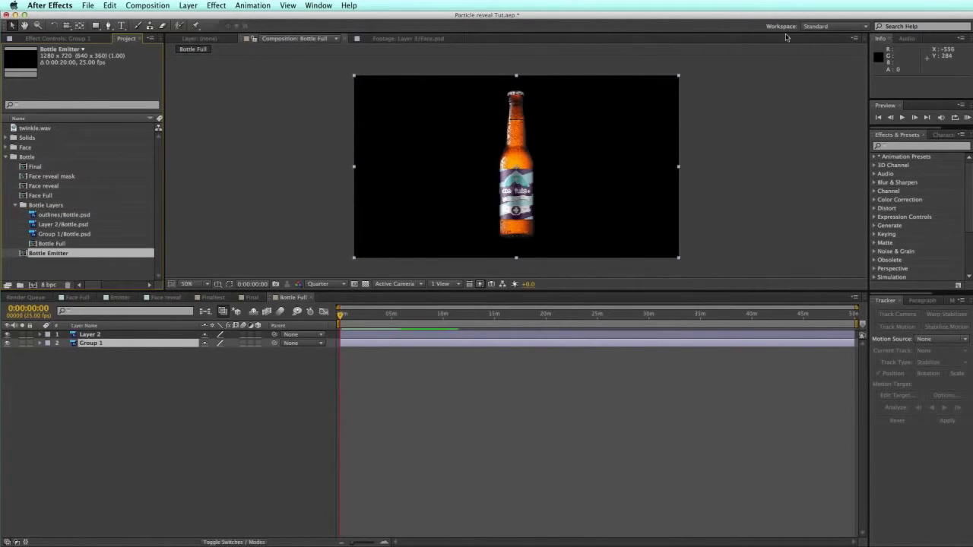
pyautogui.press('Return')
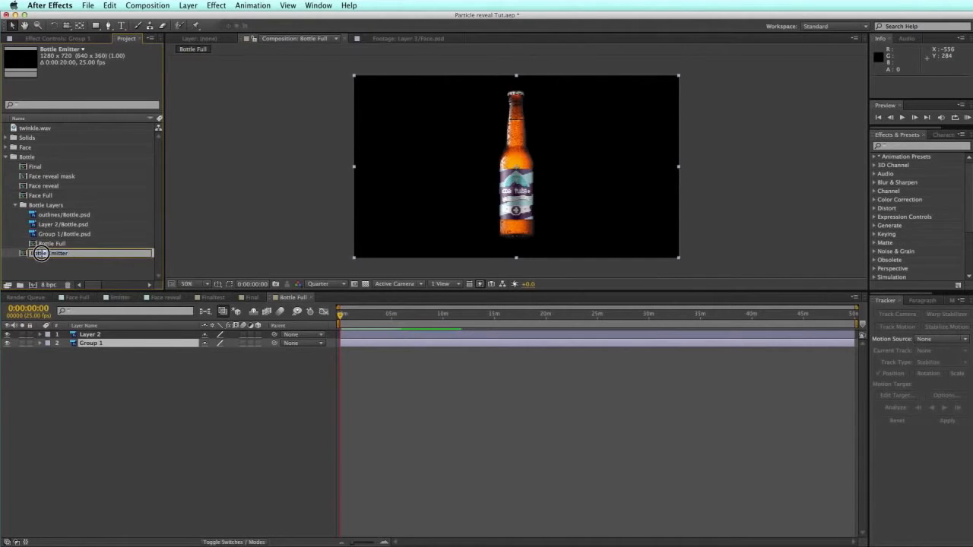
# Step: Rename the Face Full composition to Bottle Full instead of deleting it
pyautogui.click(46, 196)
pyautogui.press('Delete')
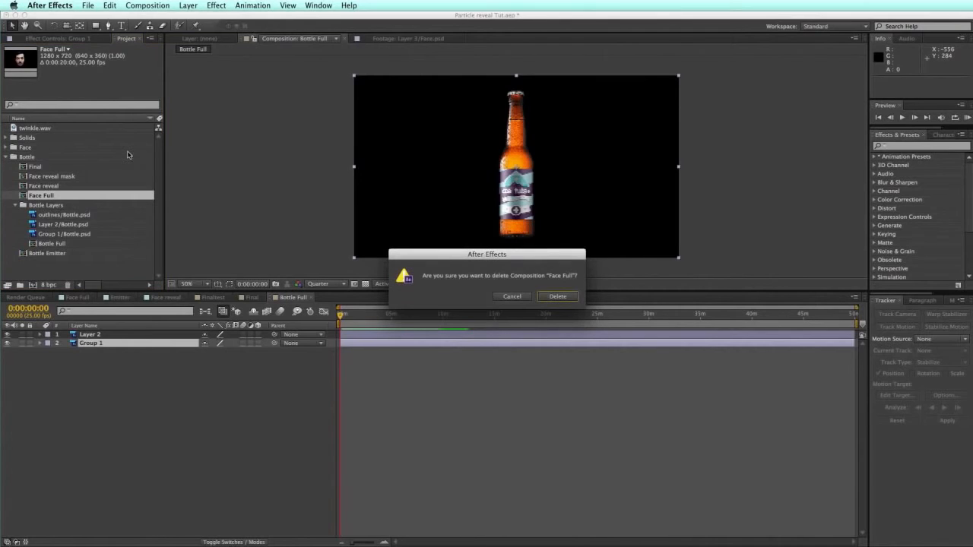
pyautogui.click(511, 297)
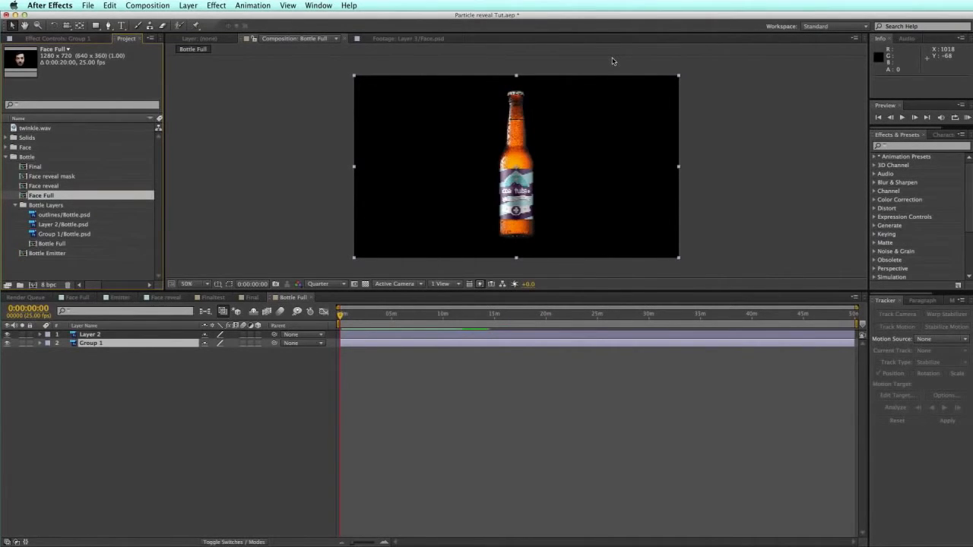
pyautogui.press('Return')
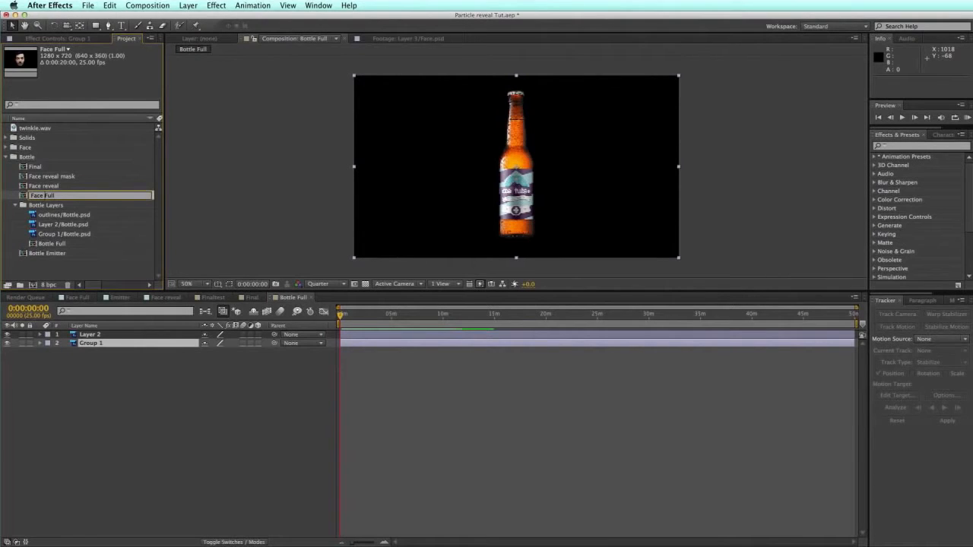
pyautogui.write('Bottle Full')
pyautogui.press('Return')
# Step: Rename Final, Face reveal and Face reveal mask to BottleFinal, Bottlereveal and Bottle reveal mask
pyautogui.press('Up')
pyautogui.press('Up')
pyautogui.press('Up')
pyautogui.press('Up')
pyautogui.press('Up')
pyautogui.press('Up')
pyautogui.press('Up')
pyautogui.press('Up')
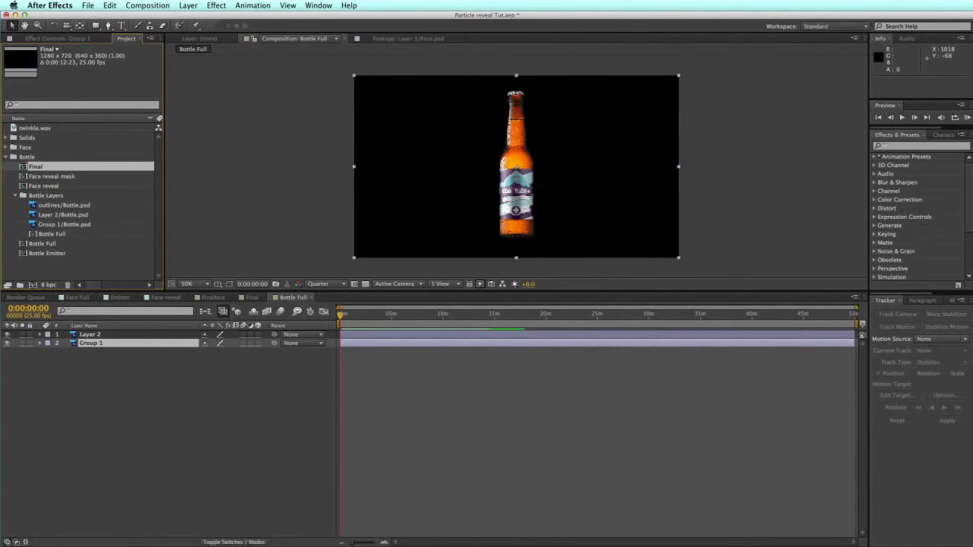
pyautogui.press('Return')
pyautogui.press('Return')
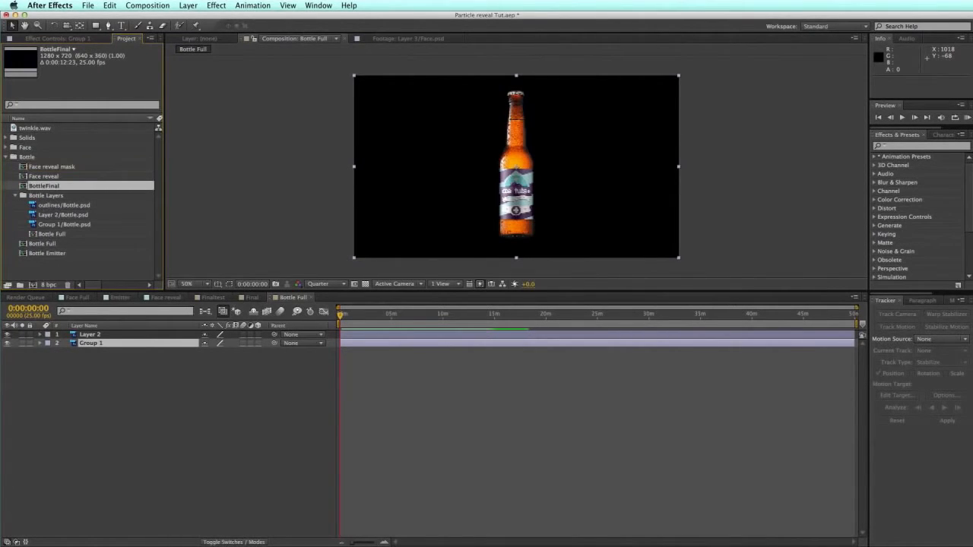
pyautogui.press('Up')
pyautogui.press('Return')
pyautogui.write('Bottle')
pyautogui.press('Return')
pyautogui.press('Up')
pyautogui.press('Return')
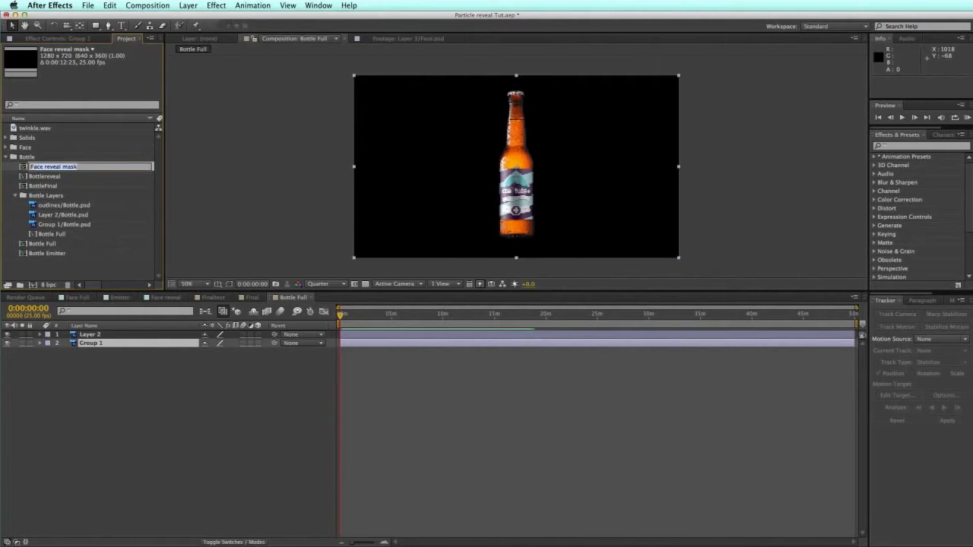
pyautogui.write('Bottle')
pyautogui.press('Return')
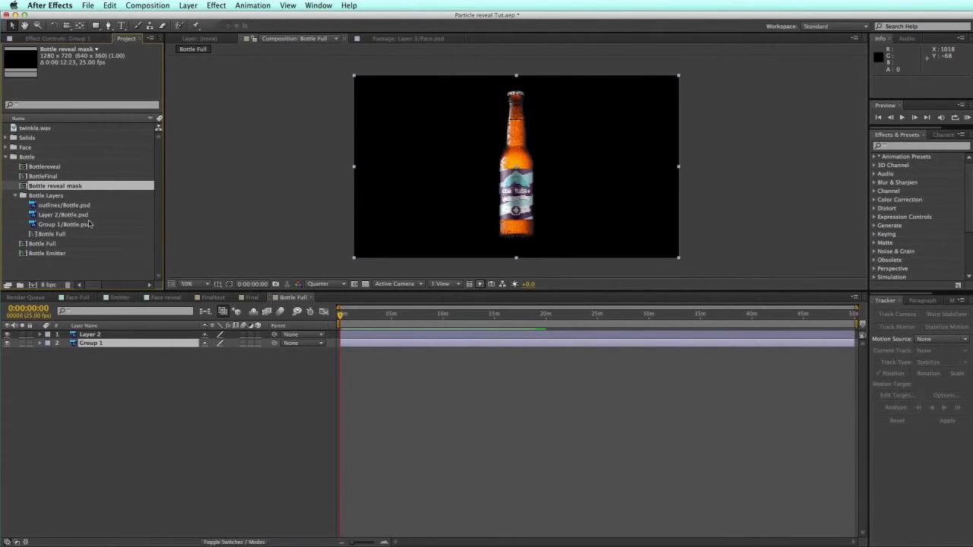
# Step: Delete the duplicate outer Bottle Full composition
pyautogui.click(57, 234)
pyautogui.click(40, 244)
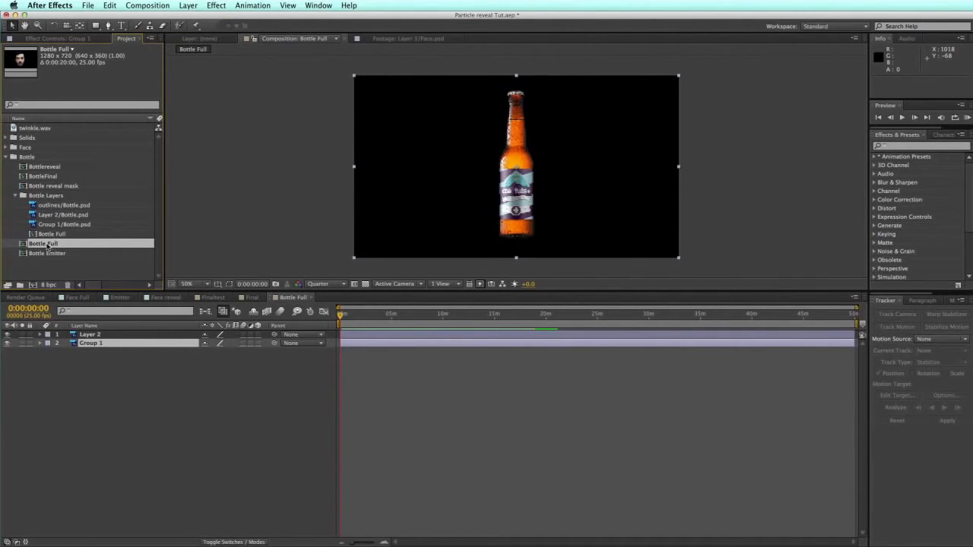
pyautogui.click(45, 266)
pyautogui.click(49, 245)
pyautogui.press('Delete')
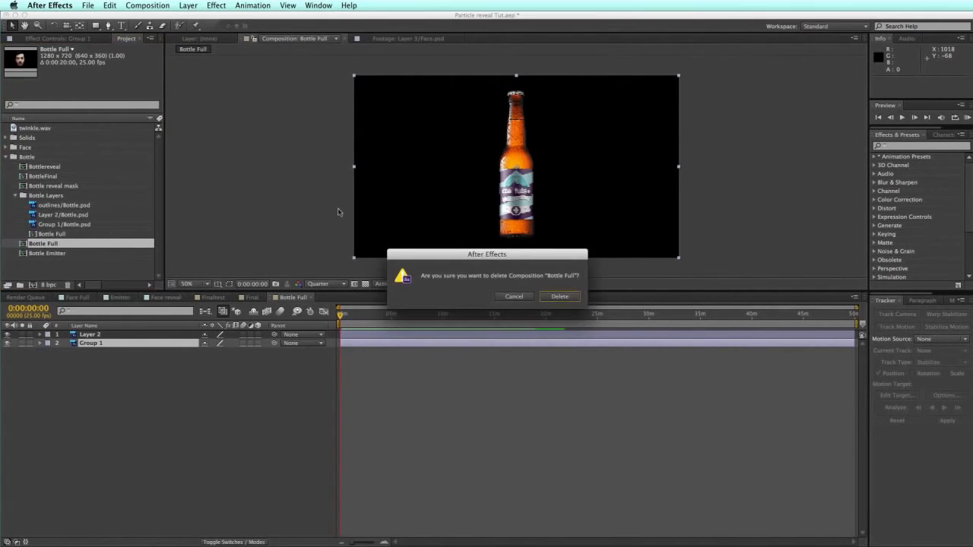
pyautogui.click(562, 298)
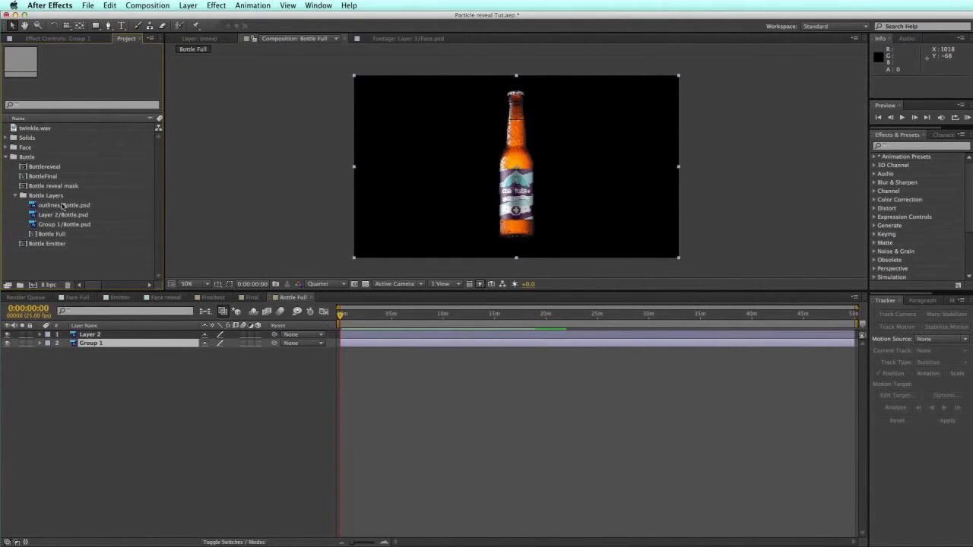
pyautogui.doubleClick(32, 245)
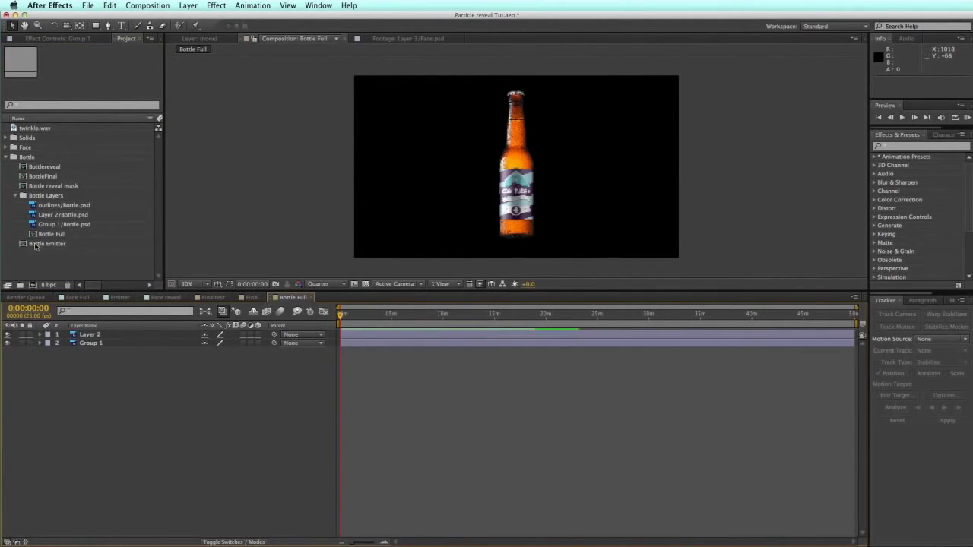
# Step: In Bottle Emitter, replace the outline/Face.psd layer with outlines/Bottle.psd
pyautogui.doubleClick(47, 244)
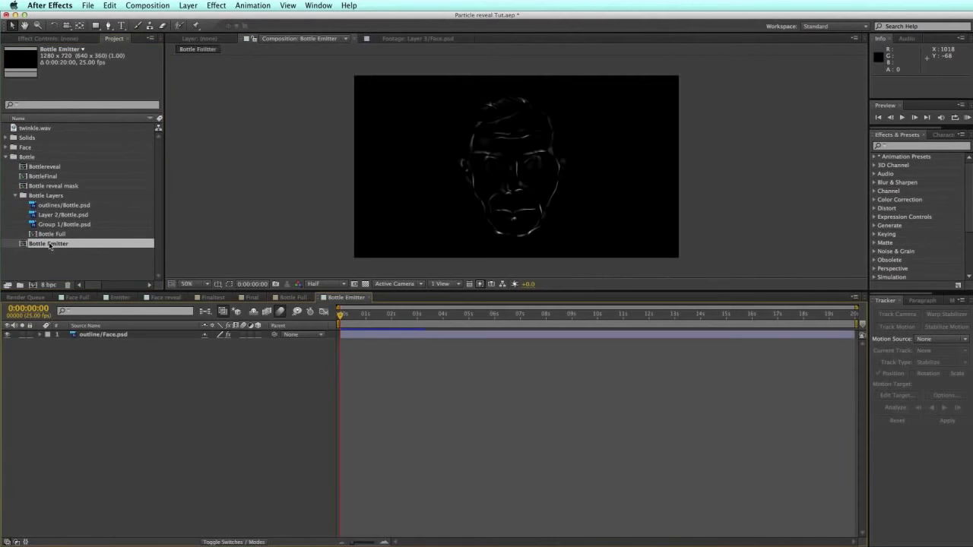
pyautogui.click(105, 335)
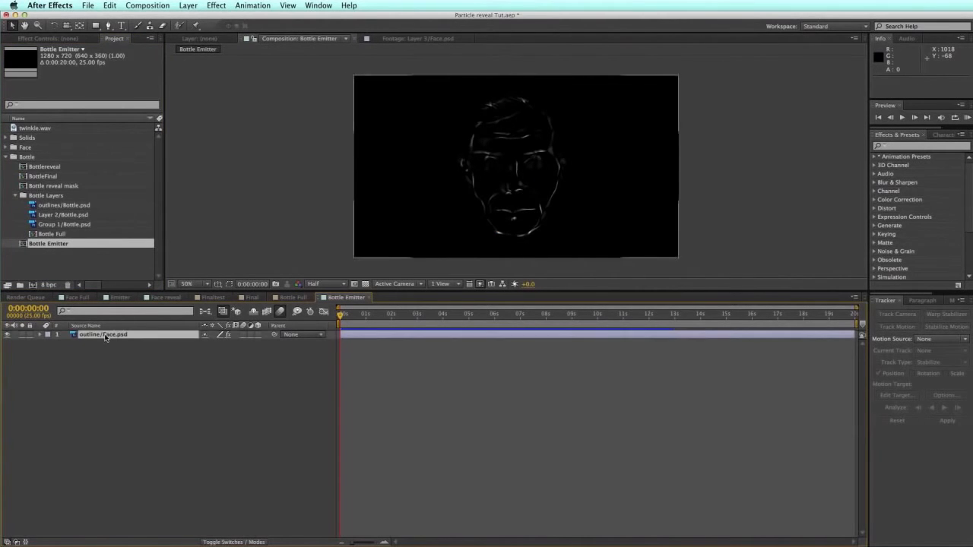
pyautogui.moveTo(67, 212); pyautogui.dragTo(107, 337)
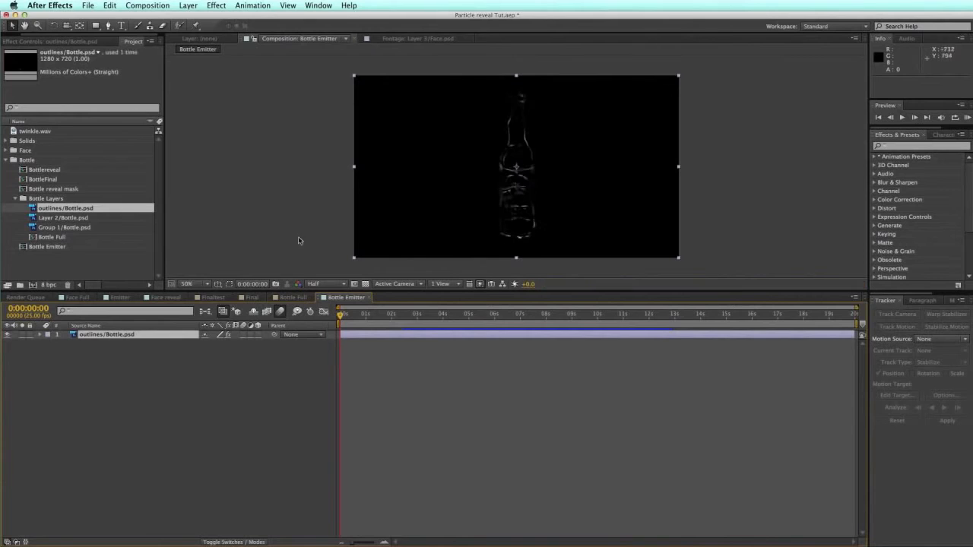
pyautogui.click(16, 199)
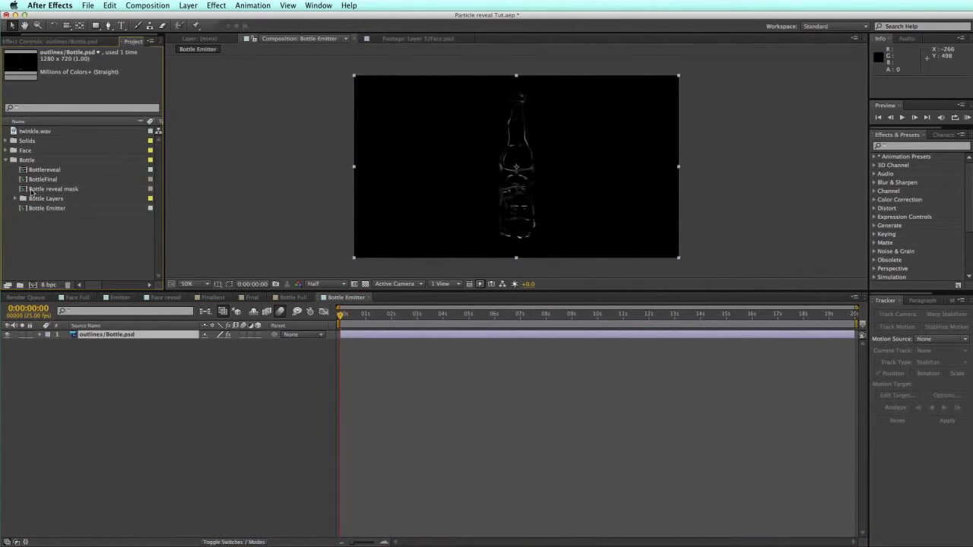
# Step: In Bottlereveal, replace the Face Full layer with Bottle Full
pyautogui.doubleClick(26, 189)
pyautogui.click(23, 175)
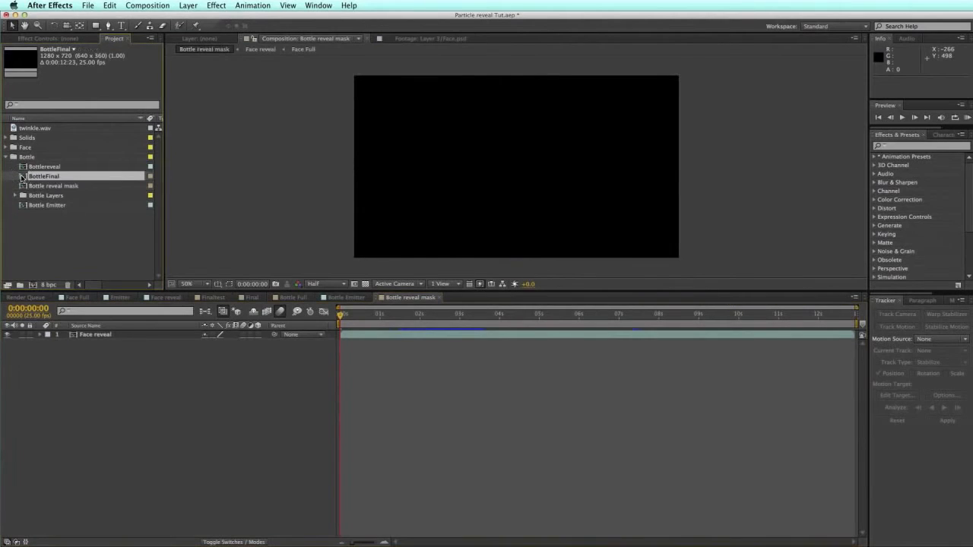
pyautogui.doubleClick(23, 175)
pyautogui.doubleClick(26, 166)
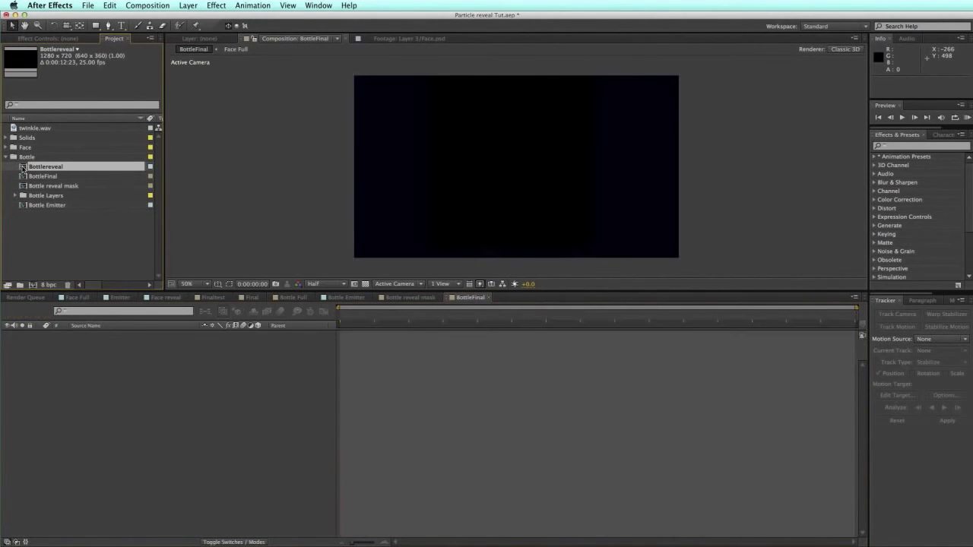
pyautogui.click(107, 343)
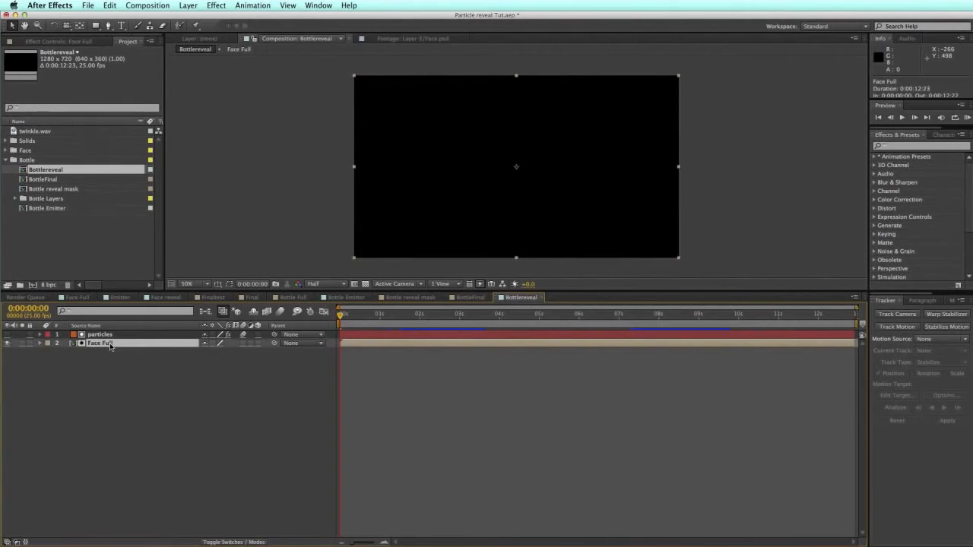
pyautogui.click(14, 199)
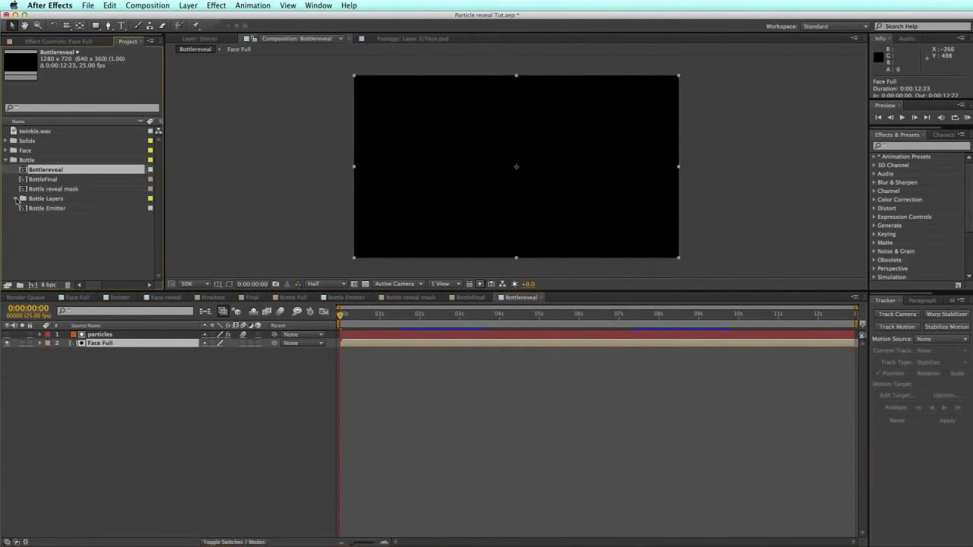
pyautogui.moveTo(51, 237); pyautogui.dragTo(105, 350)
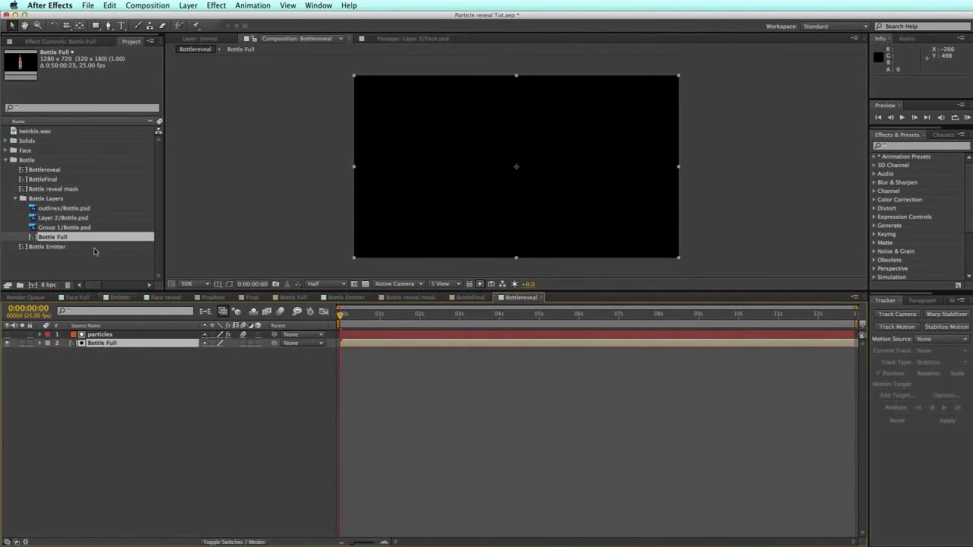
# Step: Replace the Face reveal layer in Bottle reveal mask with Bottlereveal and go to 0:00:02:07
pyautogui.click(15, 198)
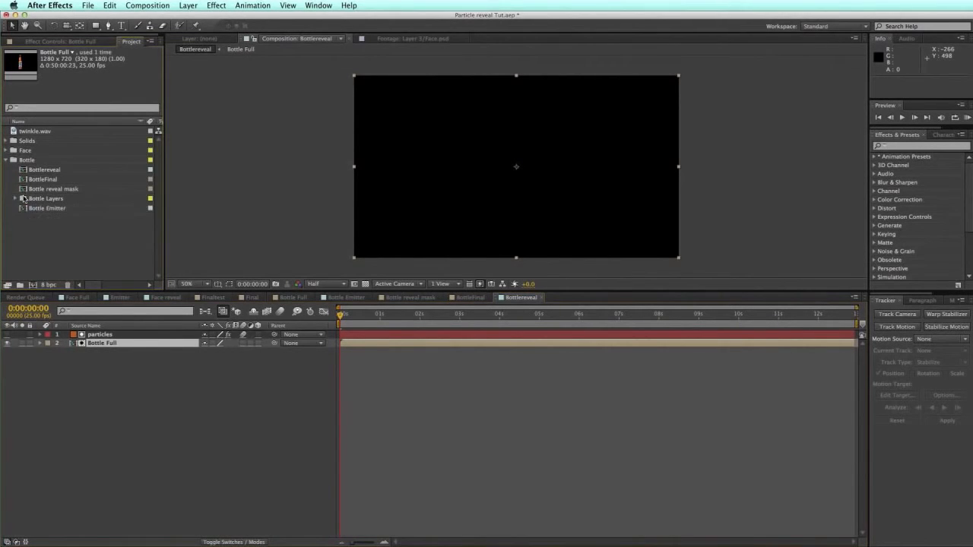
pyautogui.doubleClick(30, 190)
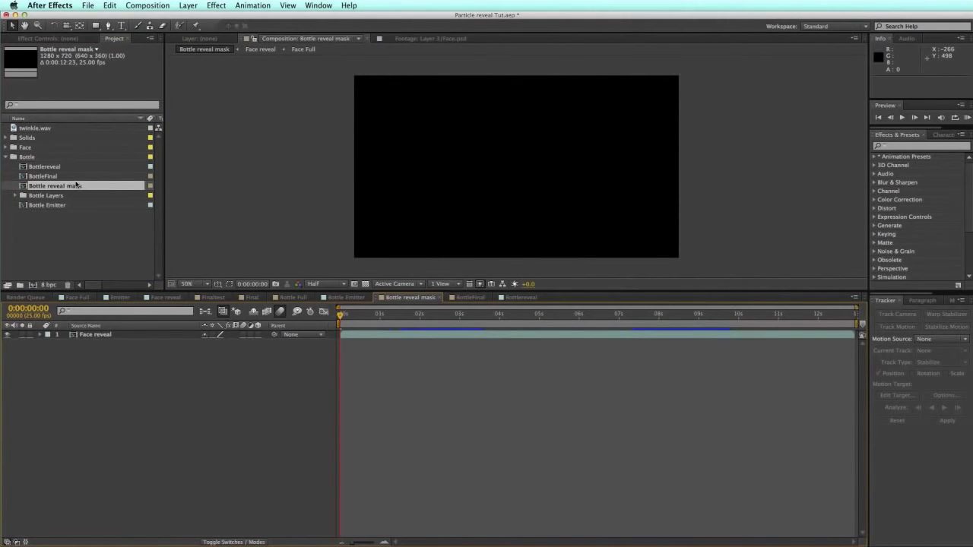
pyautogui.press('super+a')
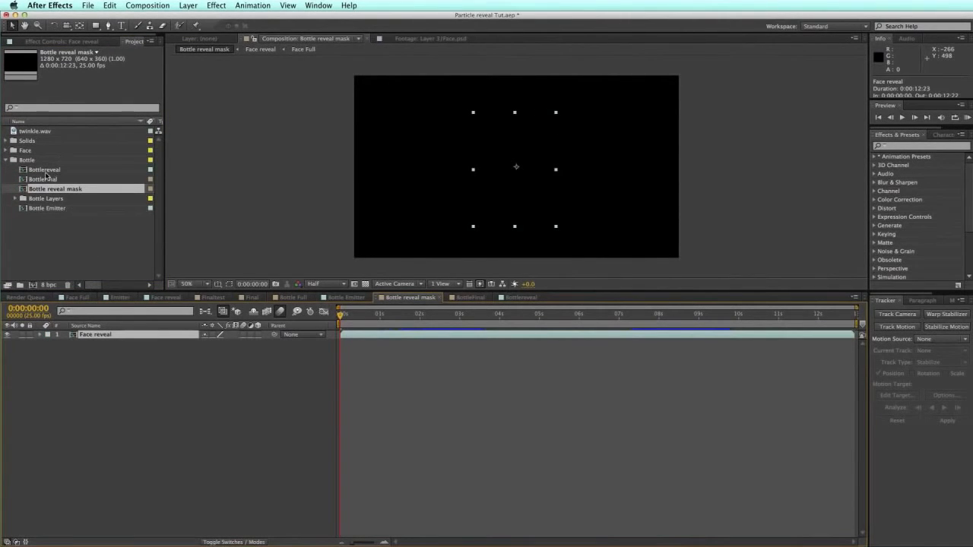
pyautogui.moveTo(39, 171); pyautogui.dragTo(100, 336)
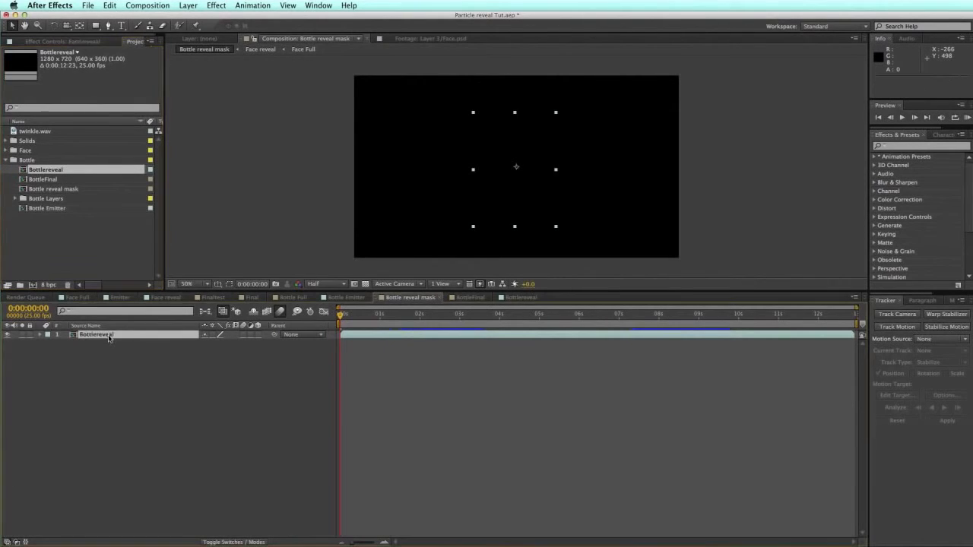
pyautogui.click(429, 316)
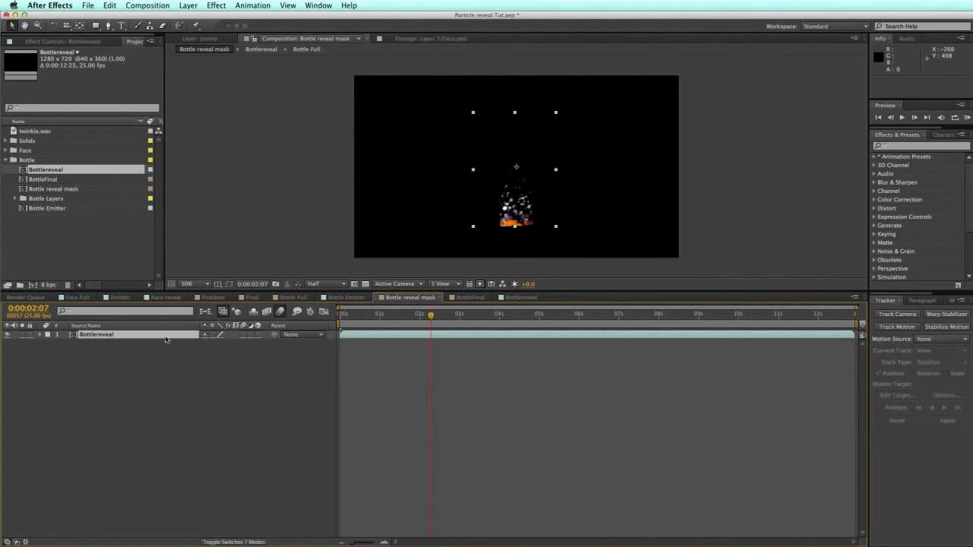
# Step: Reveal Bottlereveal's Mask 1 path and move to 0:00:07:18 where the bottle shows
pyautogui.press('m')
pyautogui.click(92, 351)
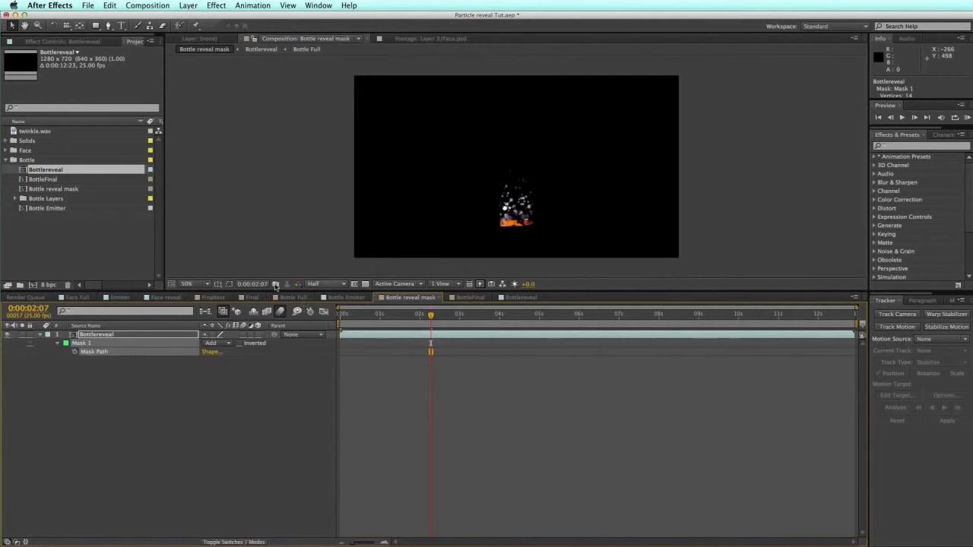
pyautogui.click(230, 284)
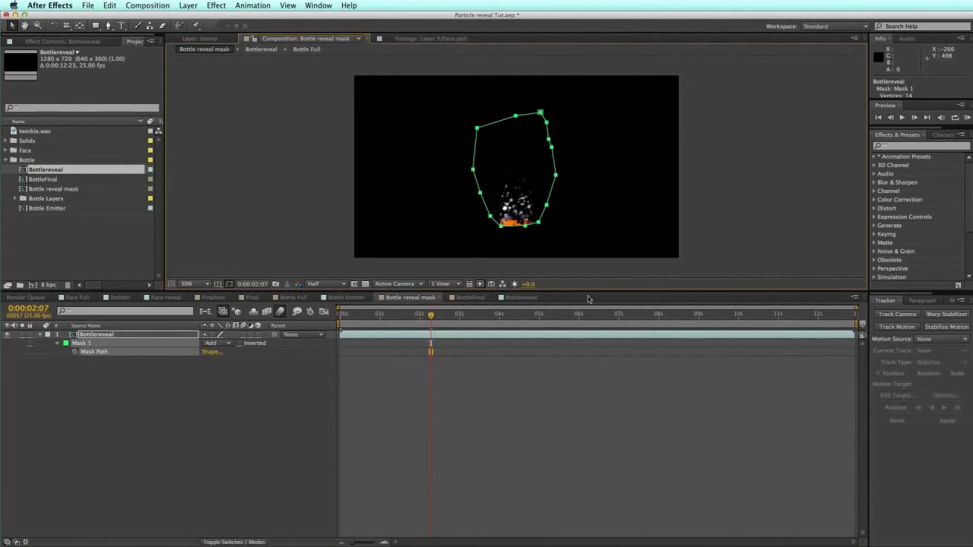
pyautogui.press('.')
pyautogui.press(',')
pyautogui.click(647, 320)
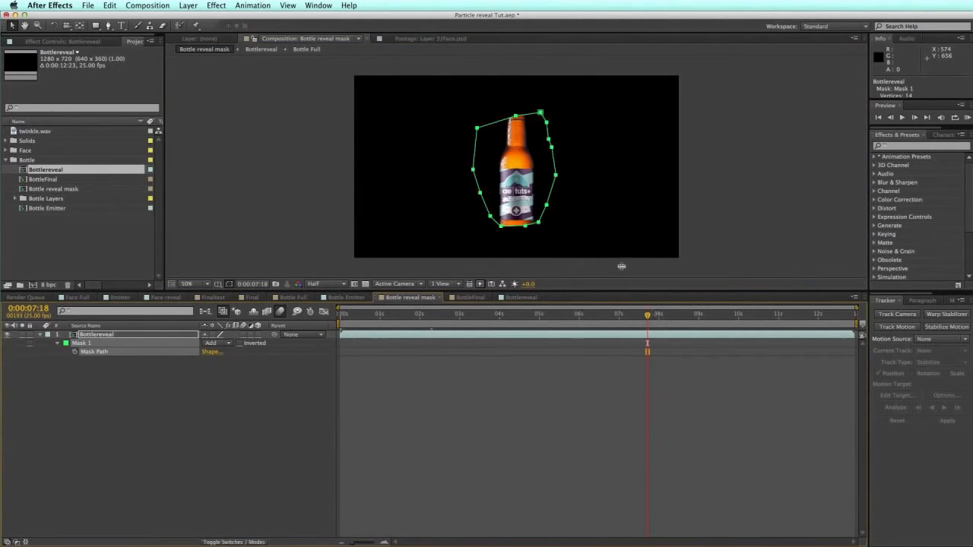
# Step: Reshape the Mask 1 points to hug the bottle's cap, neck and sides, then deselect
pyautogui.click(518, 116)
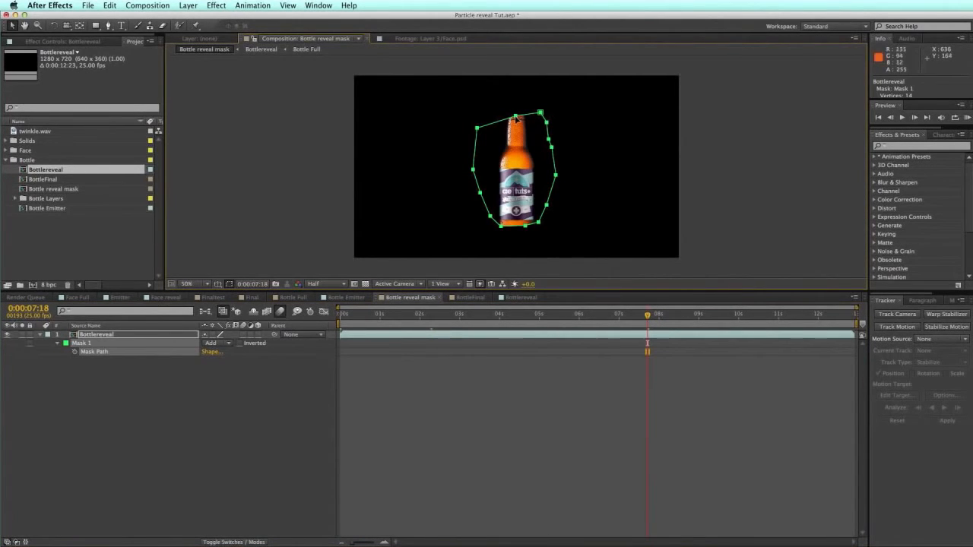
pyautogui.moveTo(517, 116); pyautogui.dragTo(516, 93)
pyautogui.moveTo(479, 128); pyautogui.dragTo(523, 96)
pyautogui.moveTo(547, 122); pyautogui.dragTo(525, 149)
pyautogui.moveTo(549, 139); pyautogui.dragTo(531, 174)
pyautogui.moveTo(555, 175); pyautogui.dragTo(533, 193)
pyautogui.moveTo(547, 205); pyautogui.dragTo(533, 208)
pyautogui.moveTo(538, 222); pyautogui.dragTo(502, 223)
pyautogui.moveTo(490, 217); pyautogui.dragTo(503, 161)
pyautogui.moveTo(510, 93)
pyautogui.mouseDown()
pyautogui.moveTo(511, 152)
pyautogui.moveTo(511, 93)
pyautogui.mouseUp()
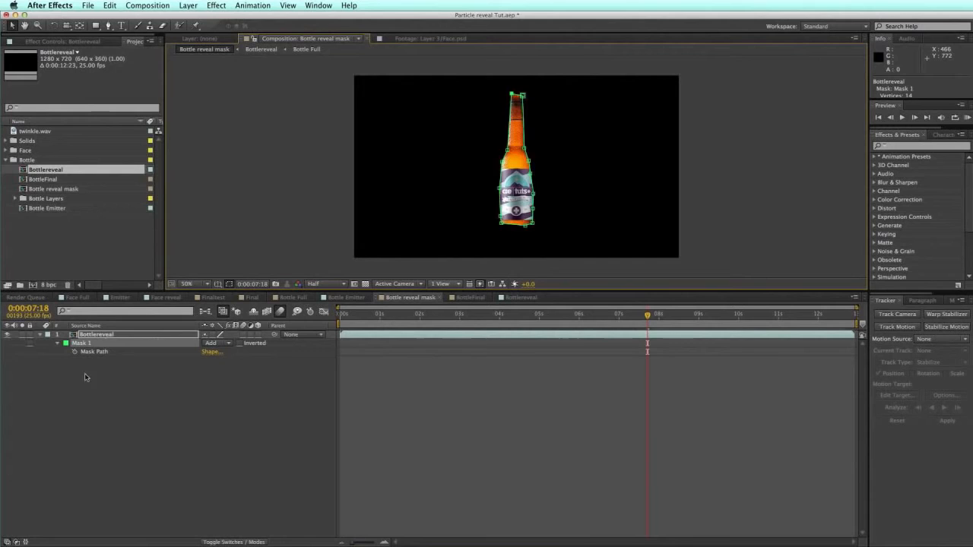
pyautogui.click(126, 334)
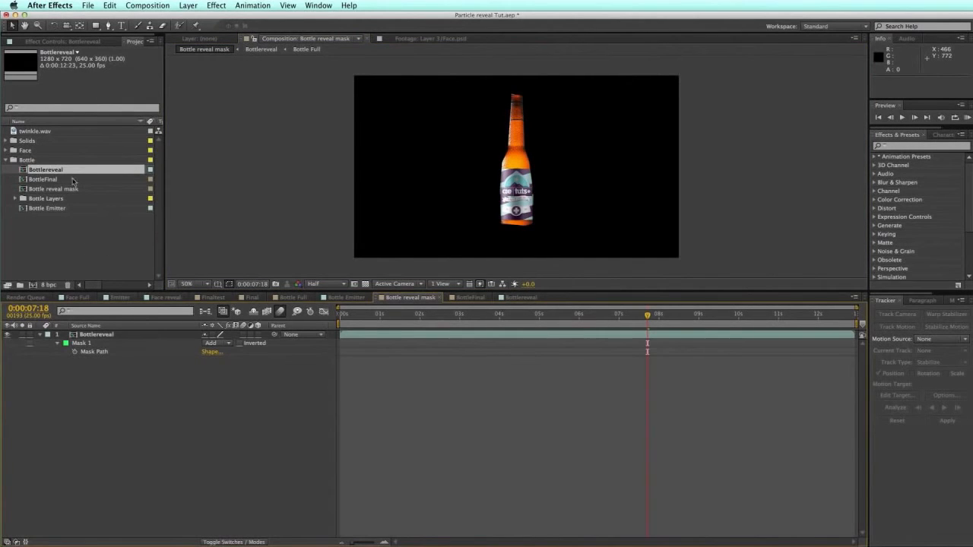
pyautogui.click(33, 209)
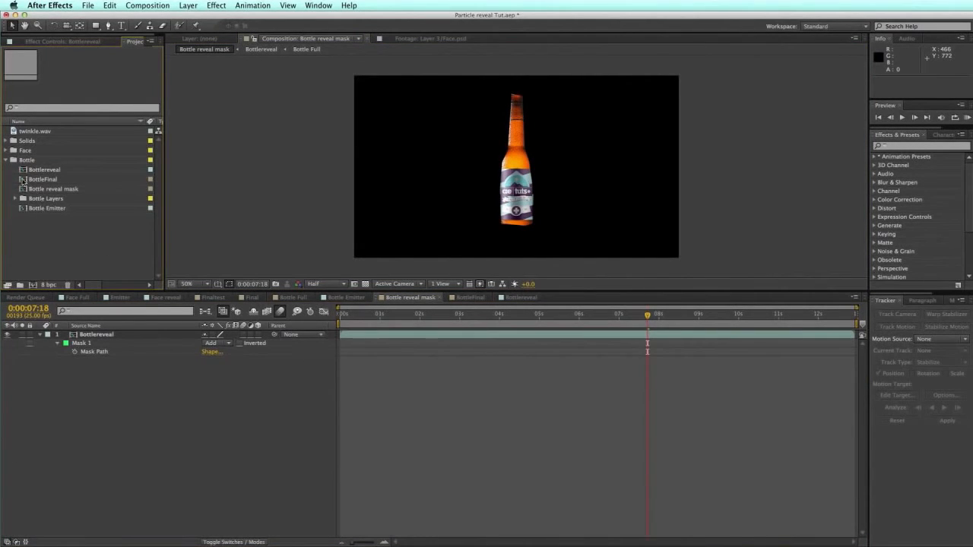
# Step: Open BottleFinal and replace Face reveal and Face reveal mask with Bottlereveal and Bottle reveal mask
pyautogui.doubleClick(24, 181)
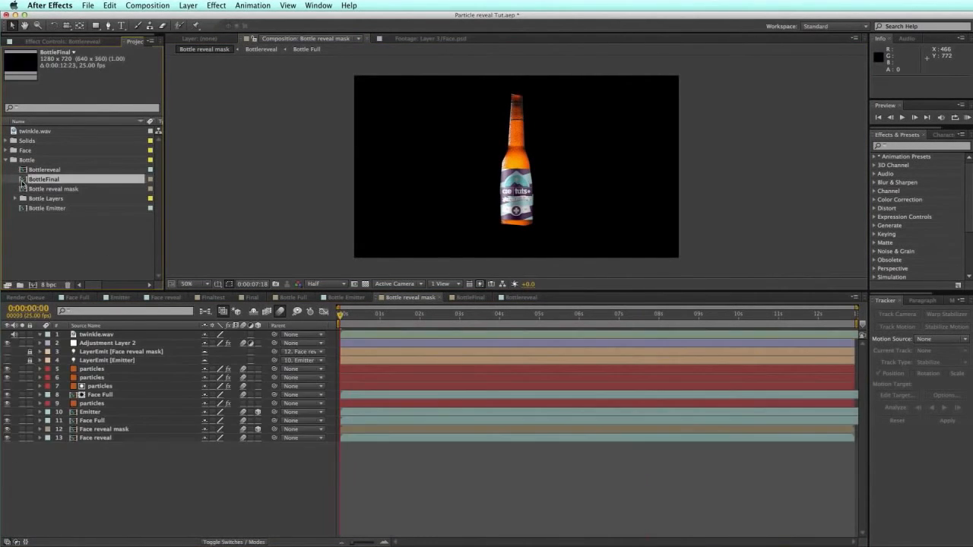
pyautogui.click(88, 439)
pyautogui.moveTo(49, 170); pyautogui.dragTo(88, 439)
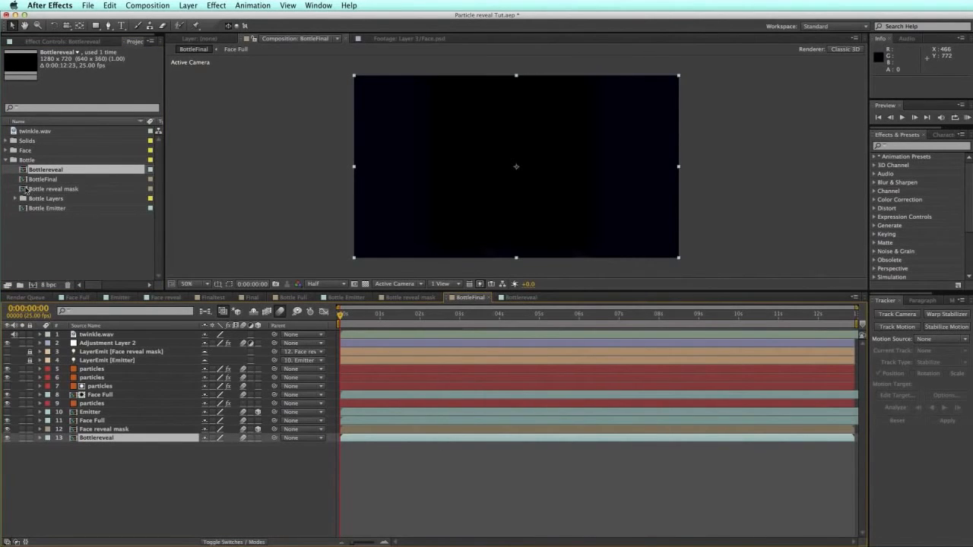
pyautogui.press('super+Up')
pyautogui.moveTo(47, 190); pyautogui.dragTo(92, 431)
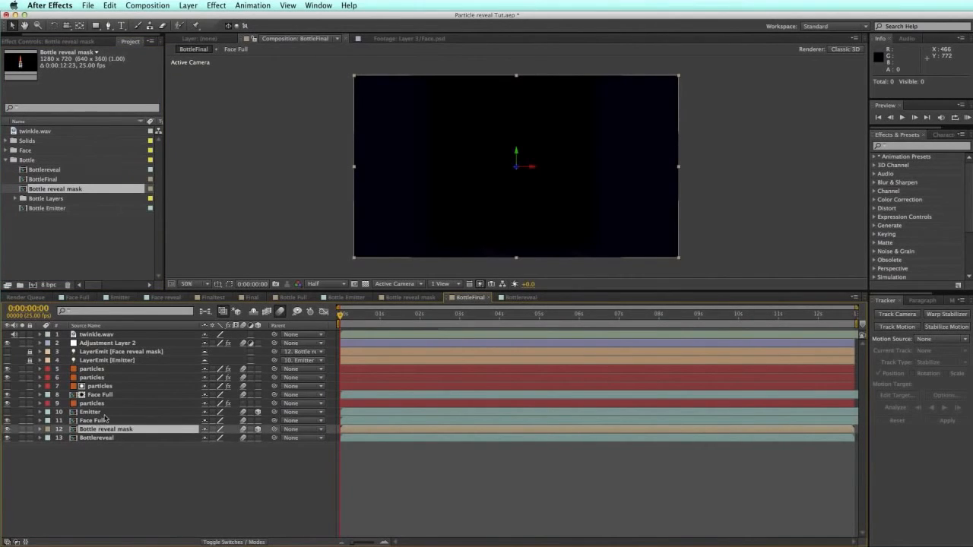
# Step: Replace both Face Full layers (11 and 8) with Bottle Full, and Emitter with Bottle Emitter
pyautogui.click(105, 421)
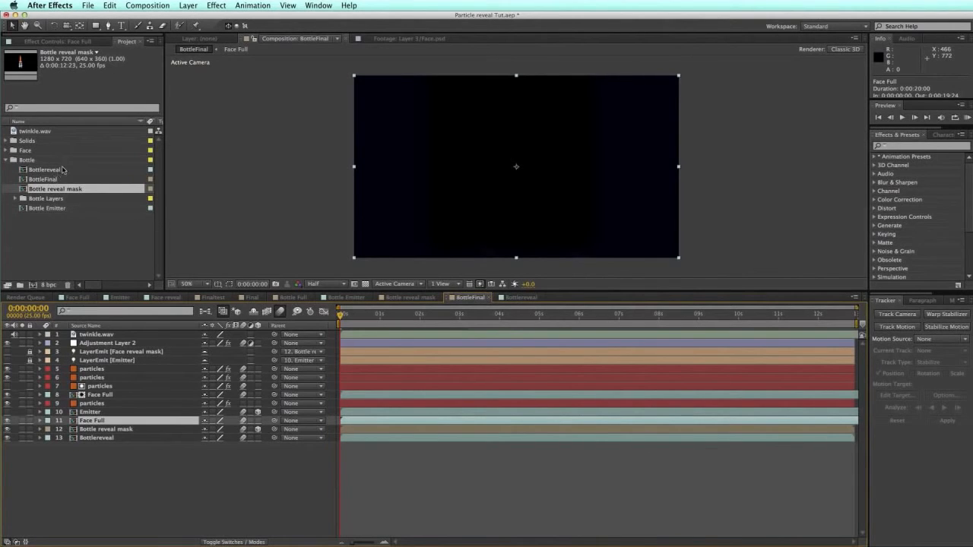
pyautogui.click(16, 198)
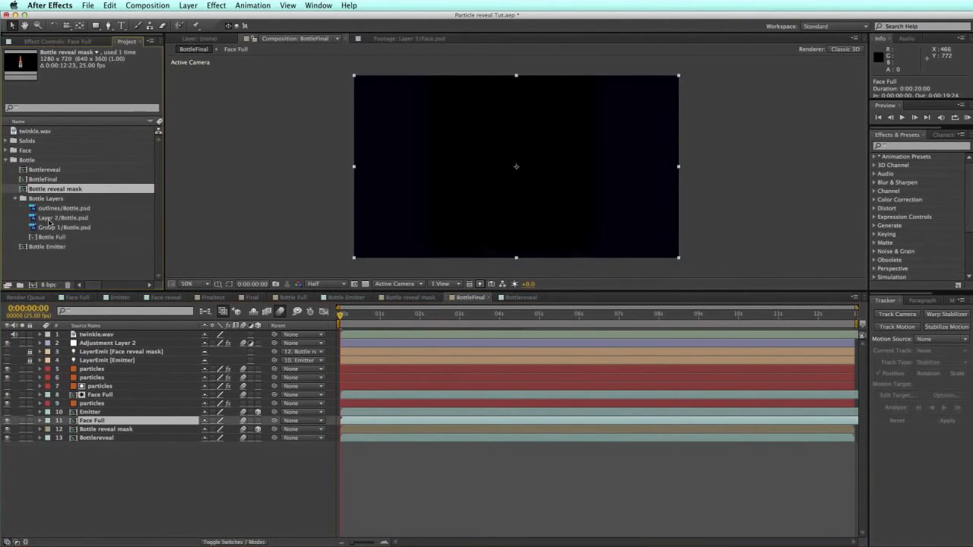
pyautogui.moveTo(51, 237); pyautogui.dragTo(93, 421)
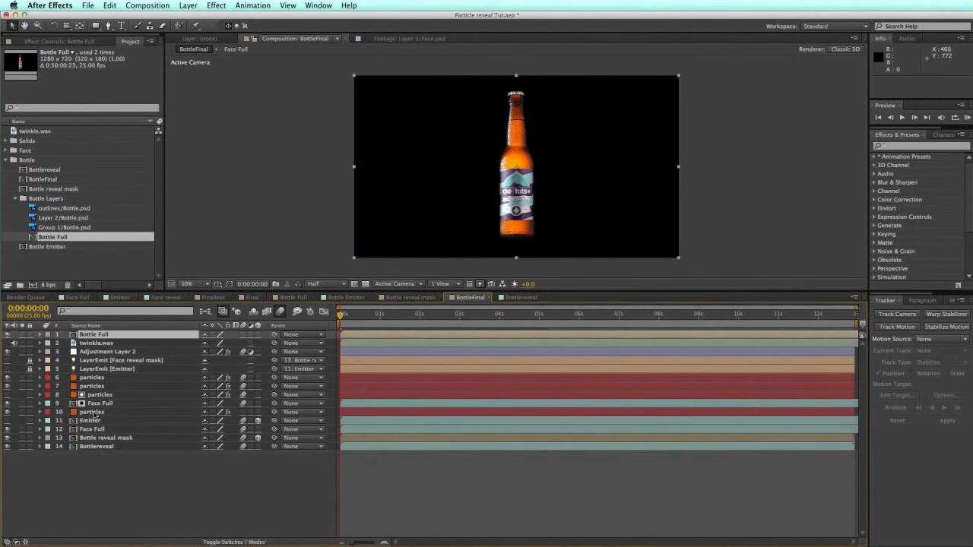
pyautogui.press('cmd+z')
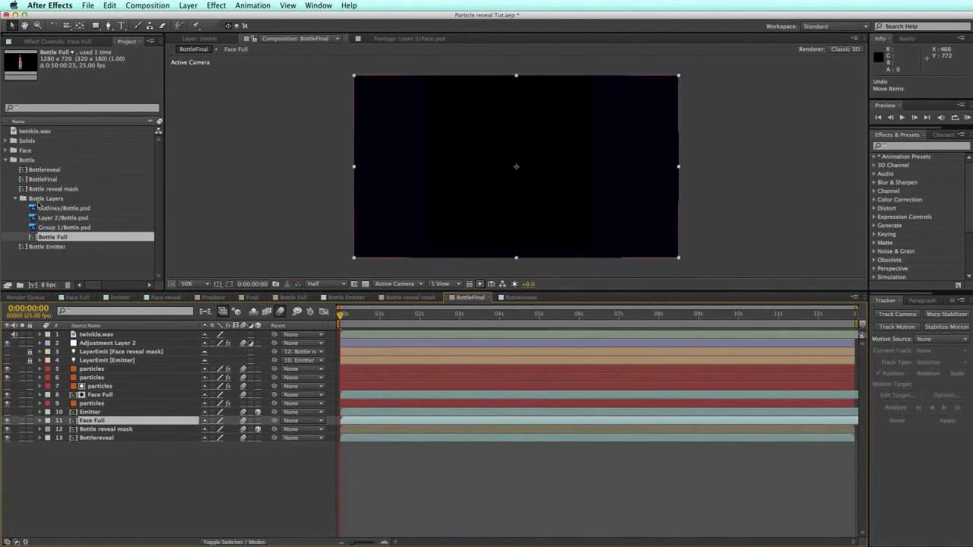
pyautogui.moveTo(48, 239); pyautogui.dragTo(95, 423)
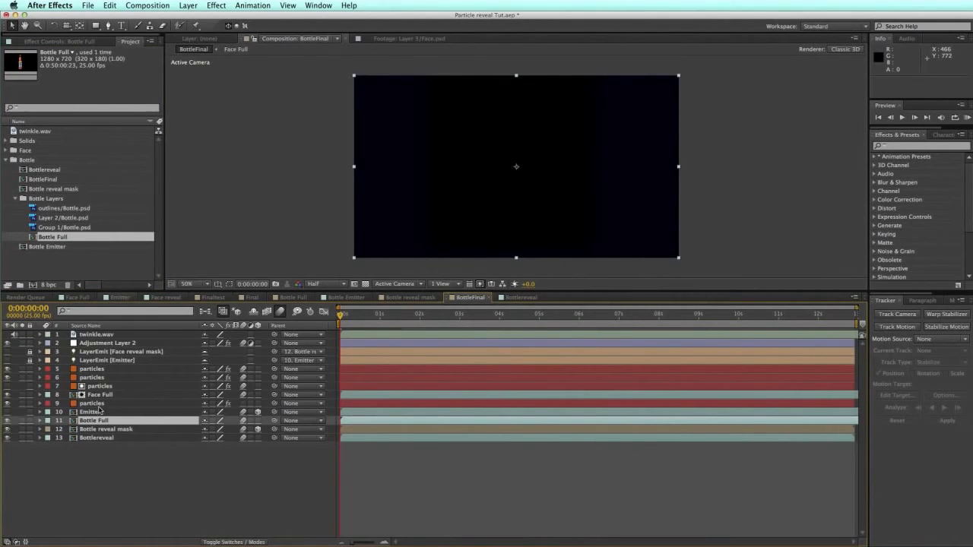
pyautogui.click(101, 412)
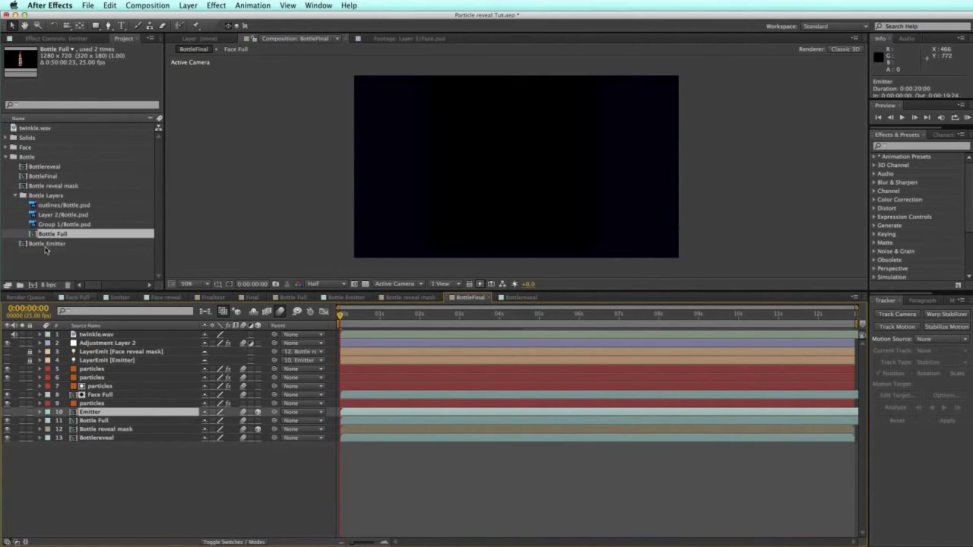
pyautogui.moveTo(47, 245); pyautogui.dragTo(89, 412)
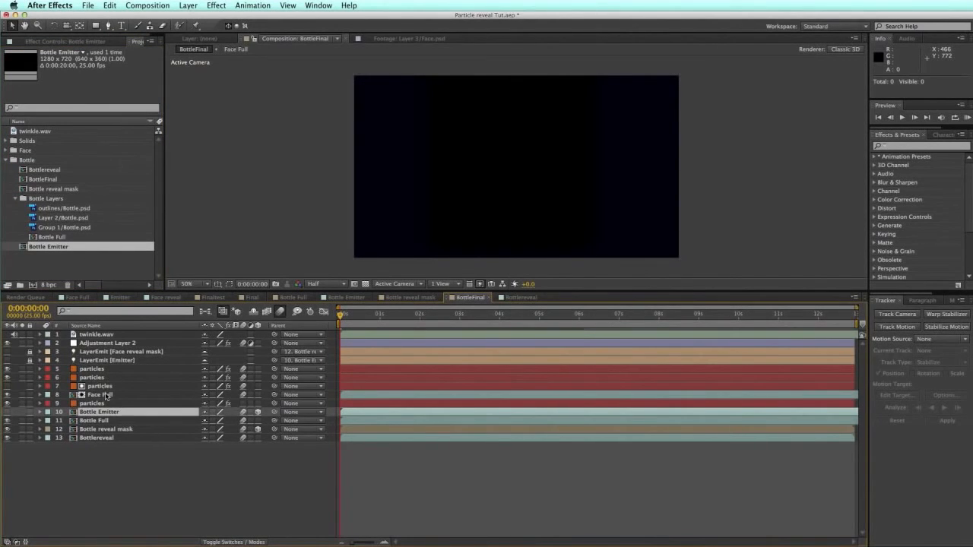
pyautogui.click(106, 396)
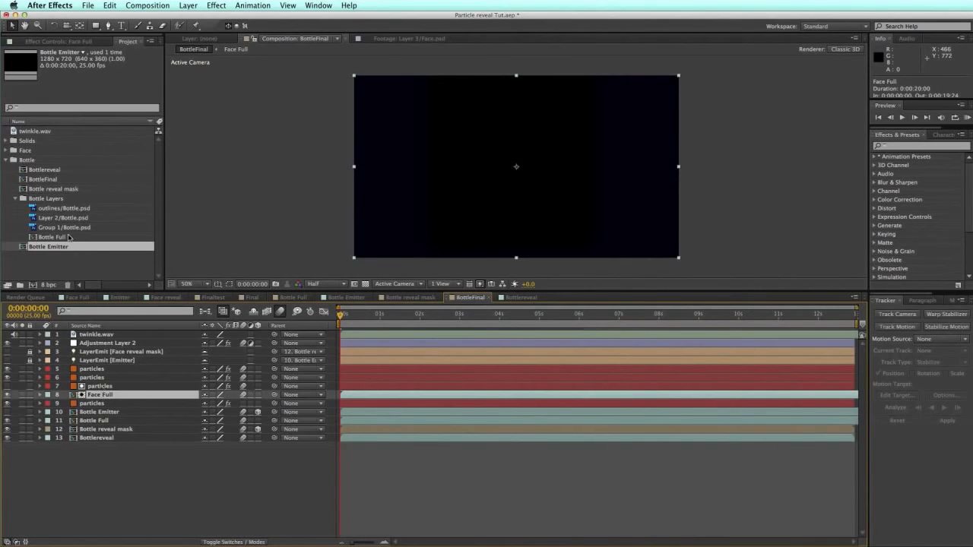
pyautogui.moveTo(55, 238); pyautogui.dragTo(103, 401)
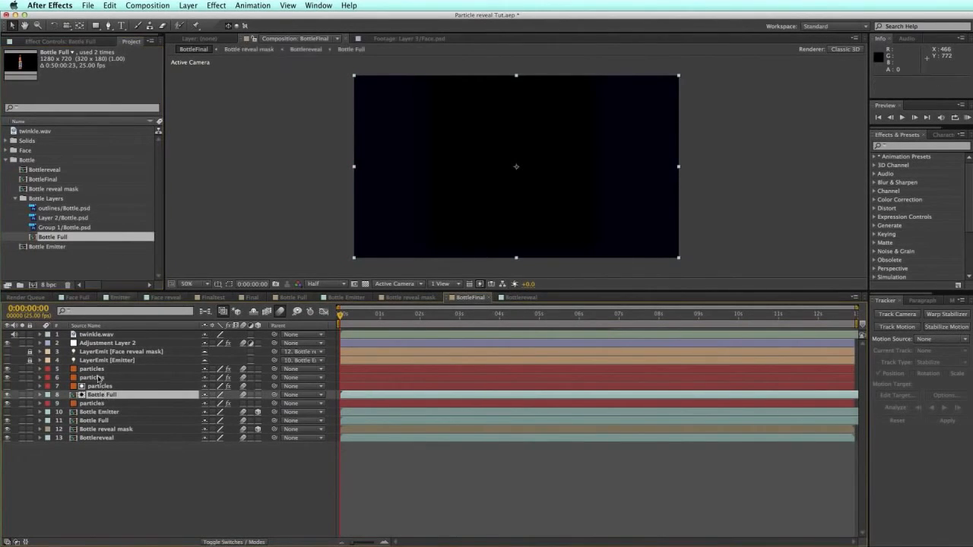
# Step: Check the particles layer's Particular Layer Emitter uses 12. Bottle reveal mask as its emitter layer
pyautogui.click(93, 369)
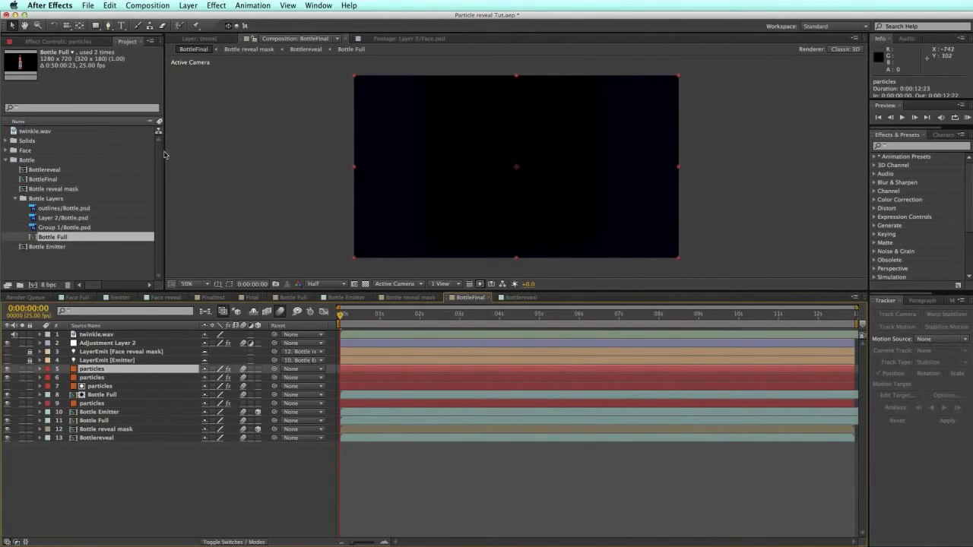
pyautogui.click(85, 42)
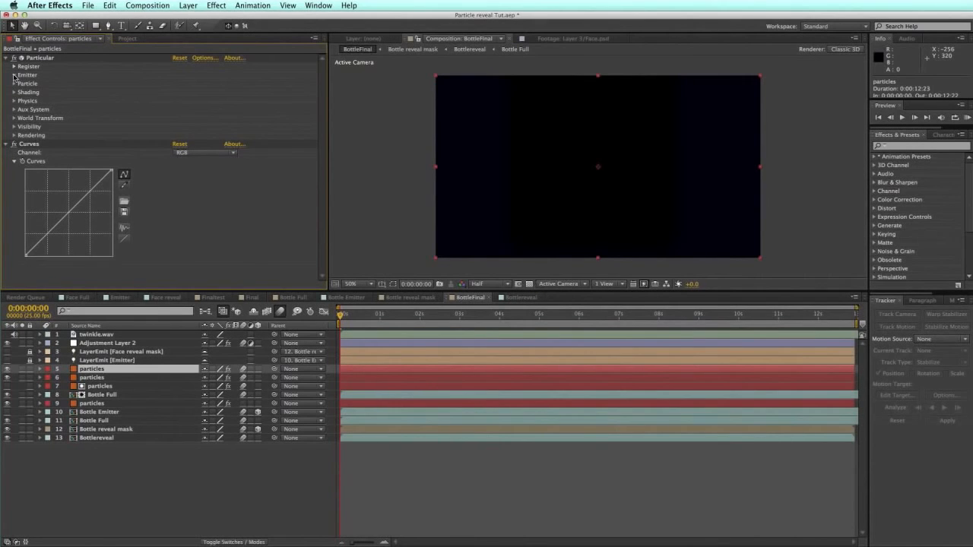
pyautogui.click(14, 75)
pyautogui.moveTo(321, 119); pyautogui.dragTo(307, 150)
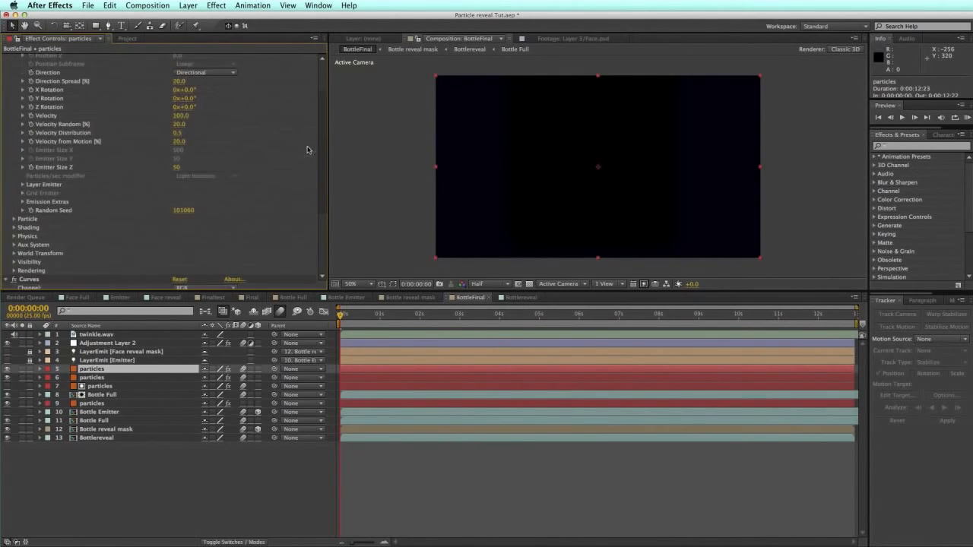
pyautogui.click(23, 184)
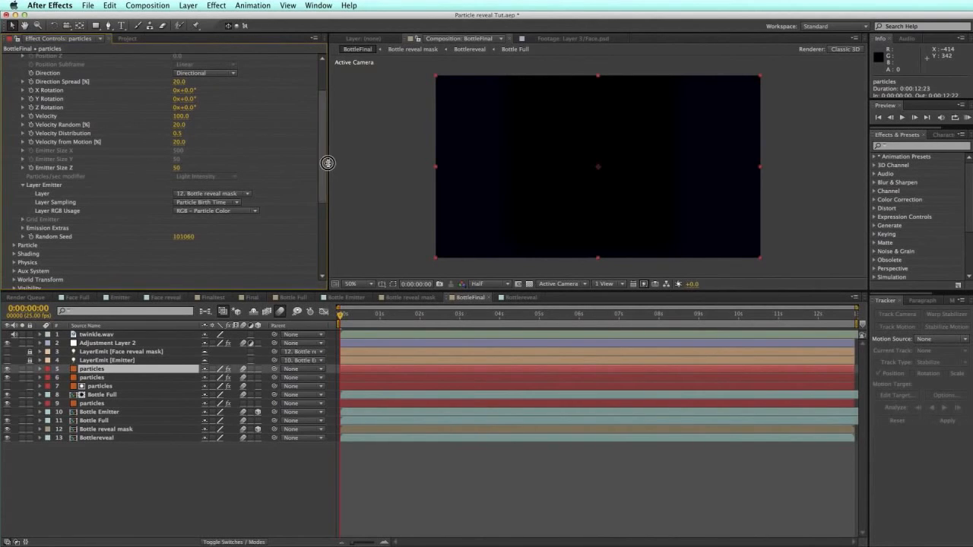
pyautogui.moveTo(328, 163); pyautogui.dragTo(267, 166)
pyautogui.moveTo(327, 158); pyautogui.dragTo(266, 157)
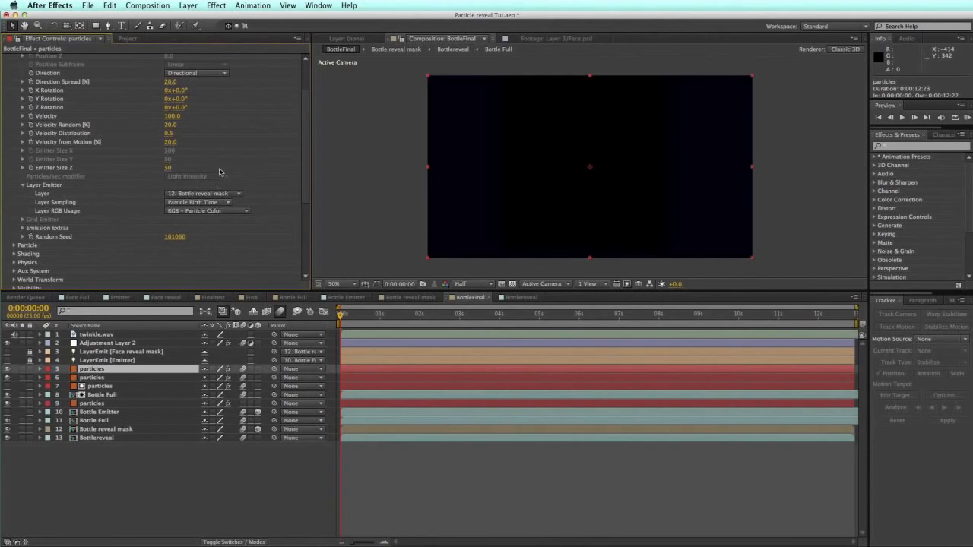
pyautogui.click(228, 194)
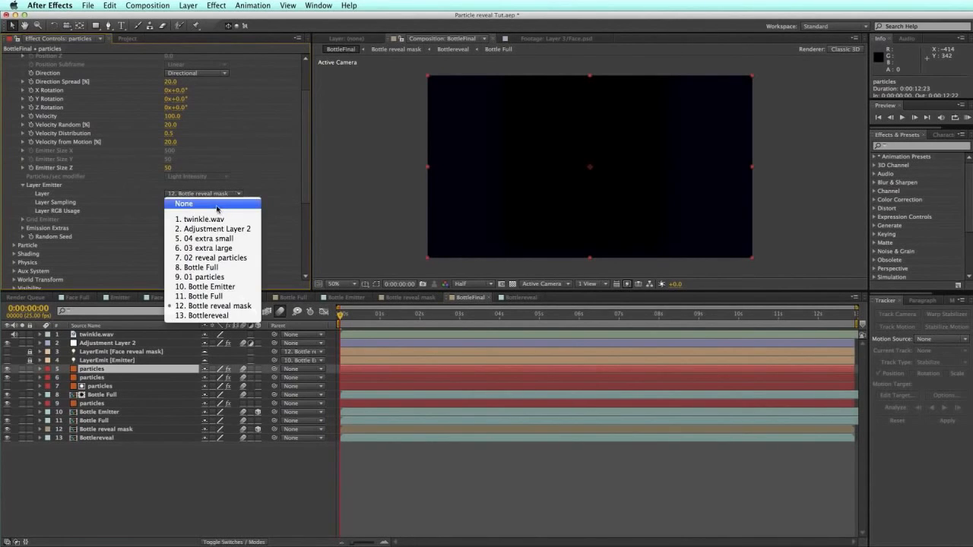
pyautogui.click(315, 162)
pyautogui.moveTo(310, 163); pyautogui.dragTo(186, 166)
# Step: Preview BottleFinal at 0:00:04:13 and 0:00:06:22 to see particles rising from the bottle
pyautogui.click(521, 317)
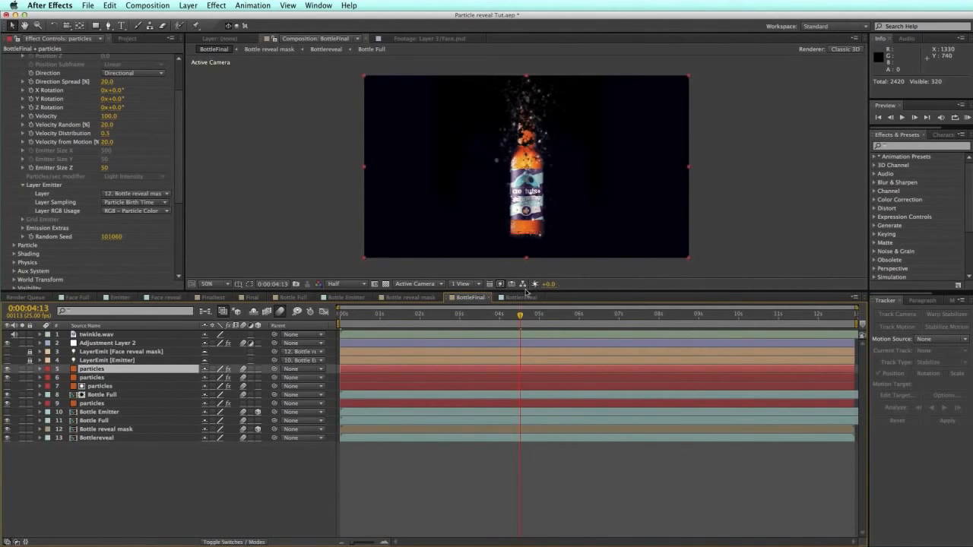
pyautogui.click(613, 314)
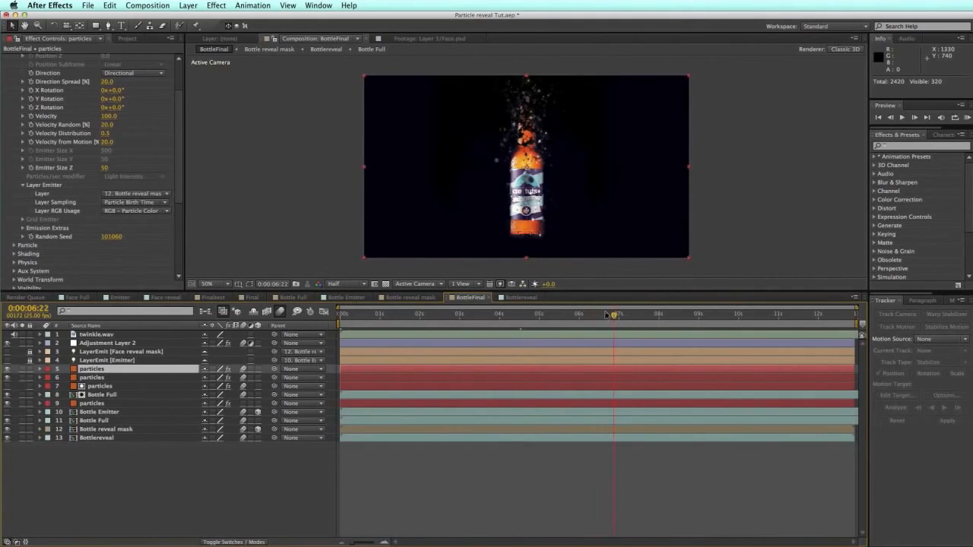